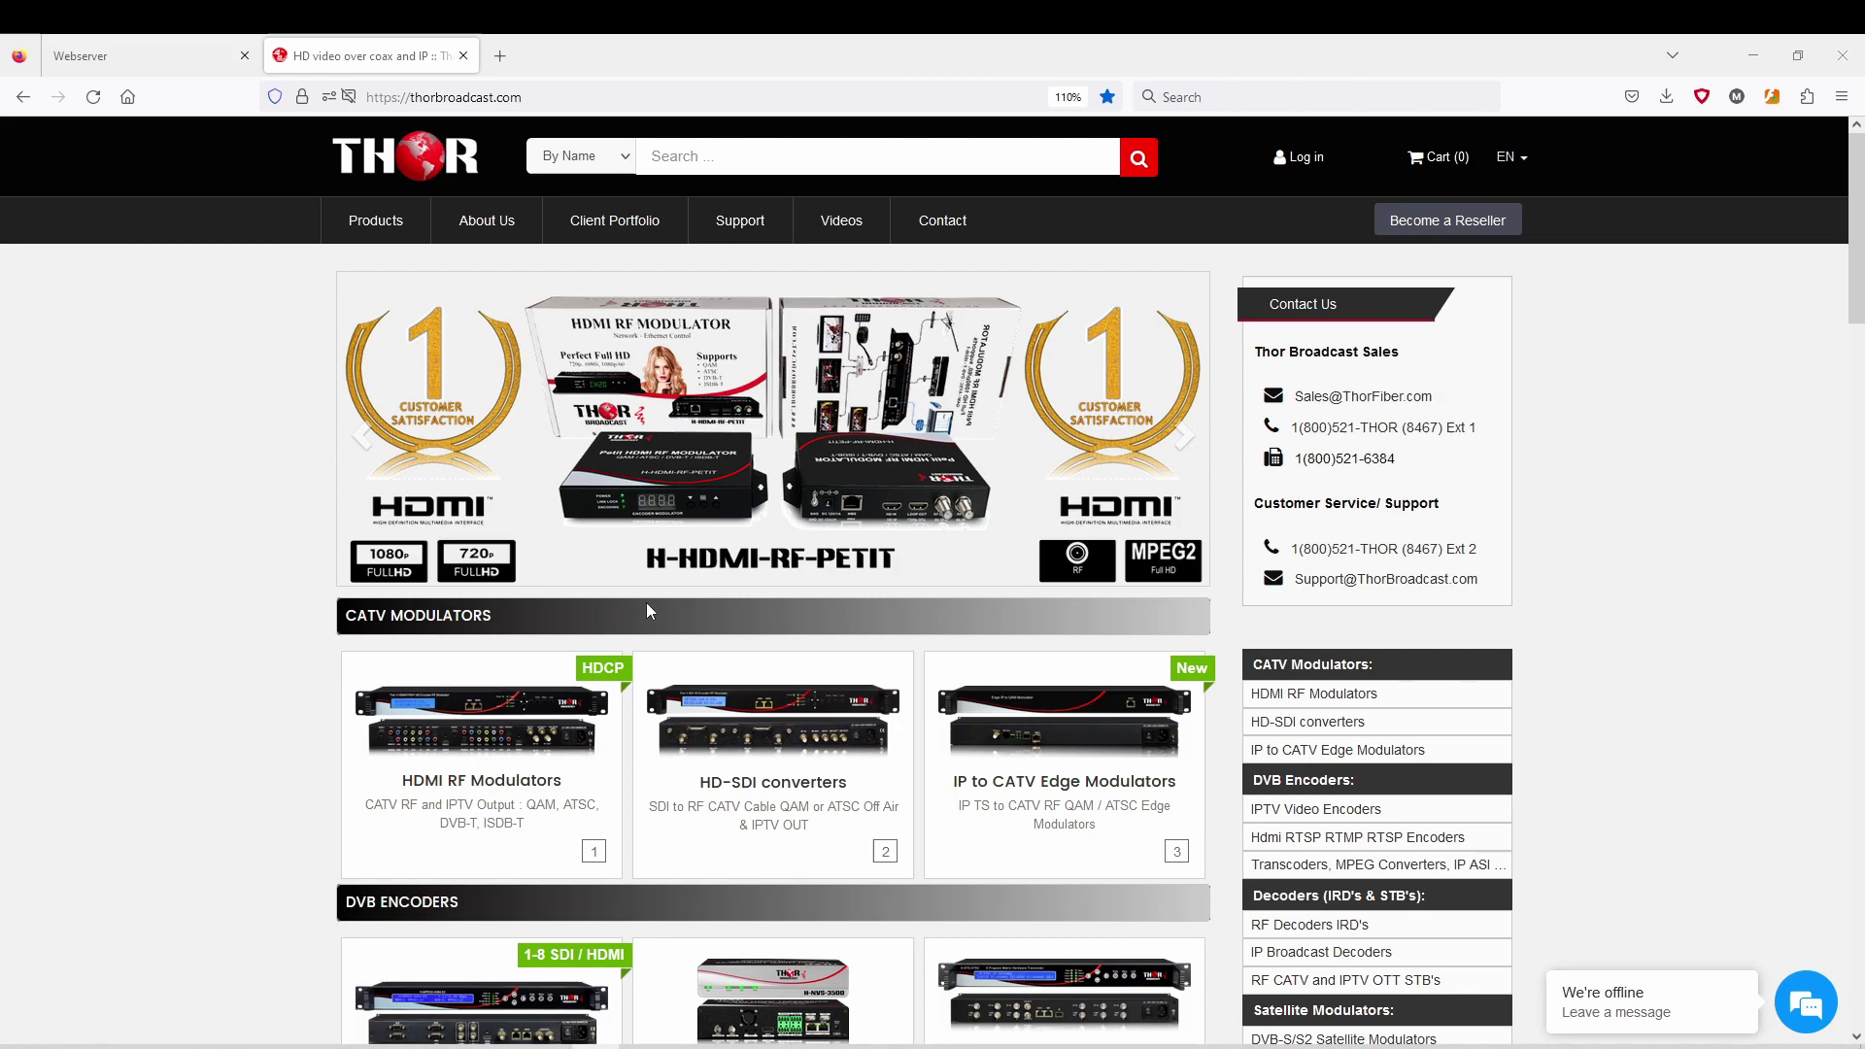
Open the HDMI RF Modulators product list and scroll down to item 8, H-4ADHD-QAM-IPLL.
click(449, 724)
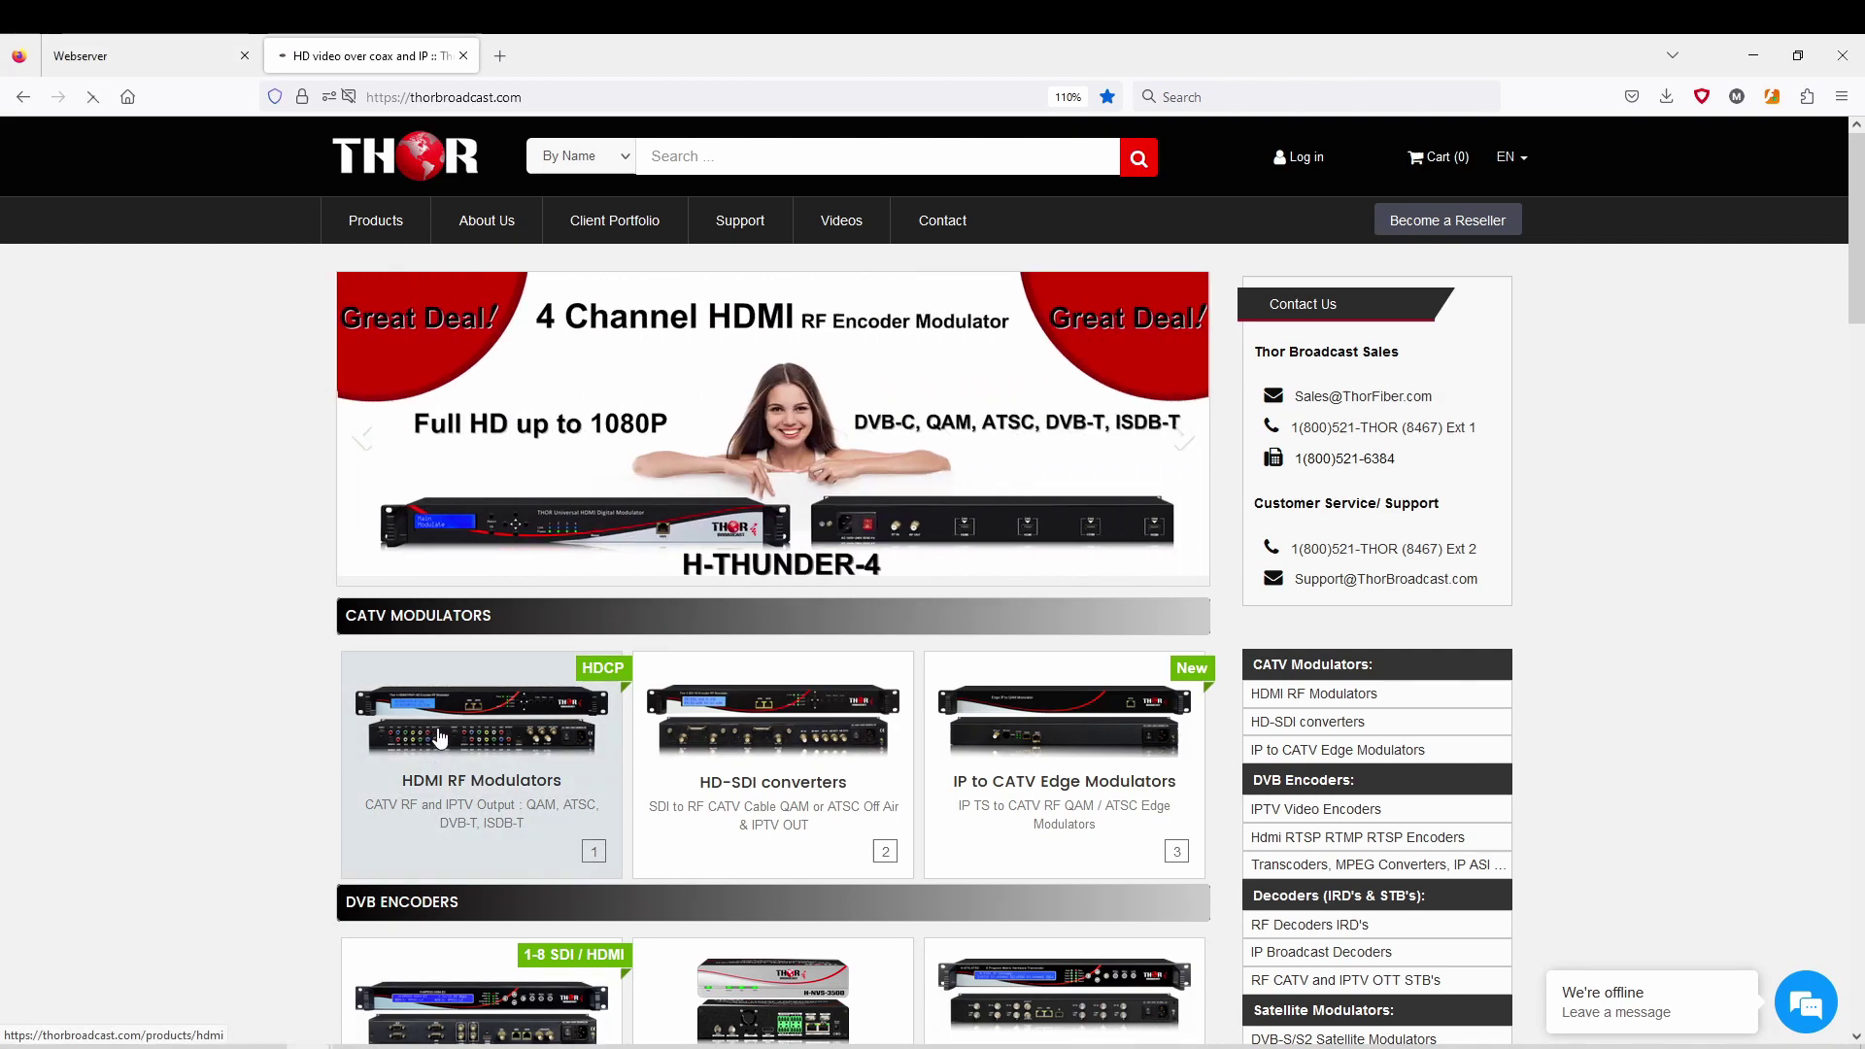
scroll(304, 742, down, 8)
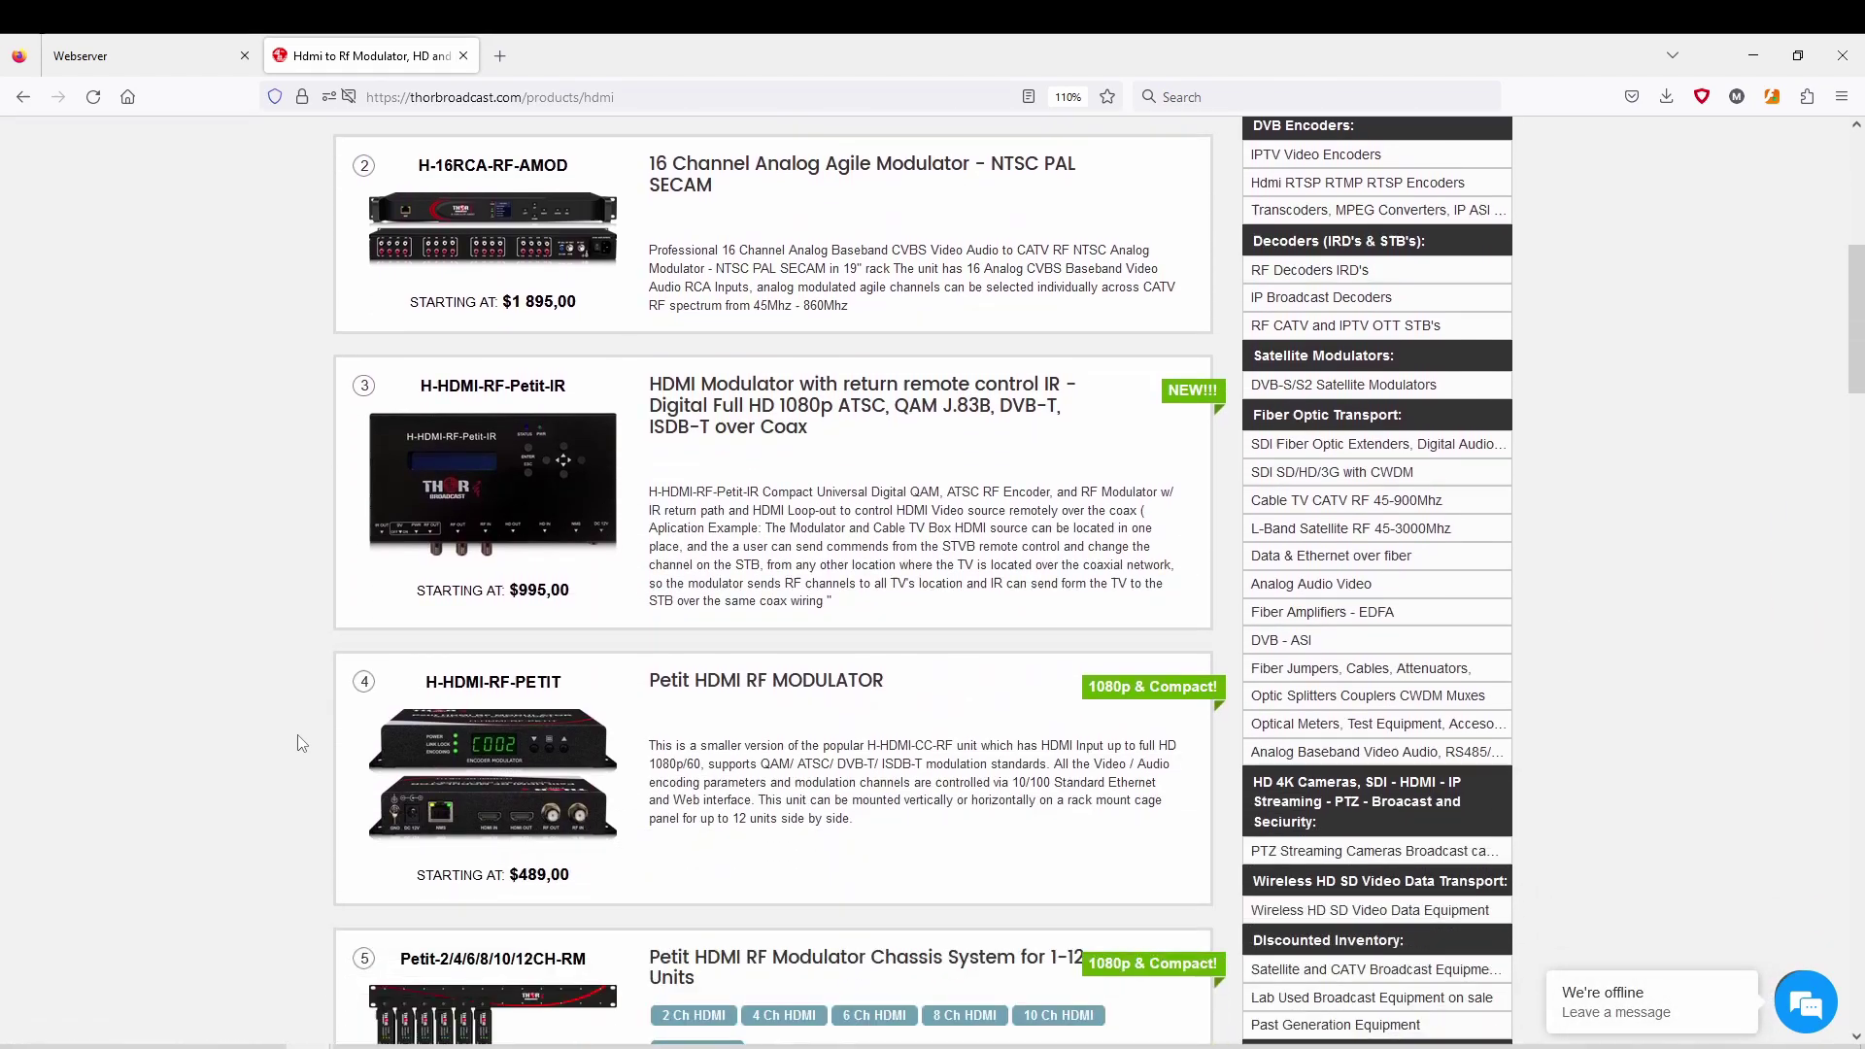
scroll(302, 743, down, 11)
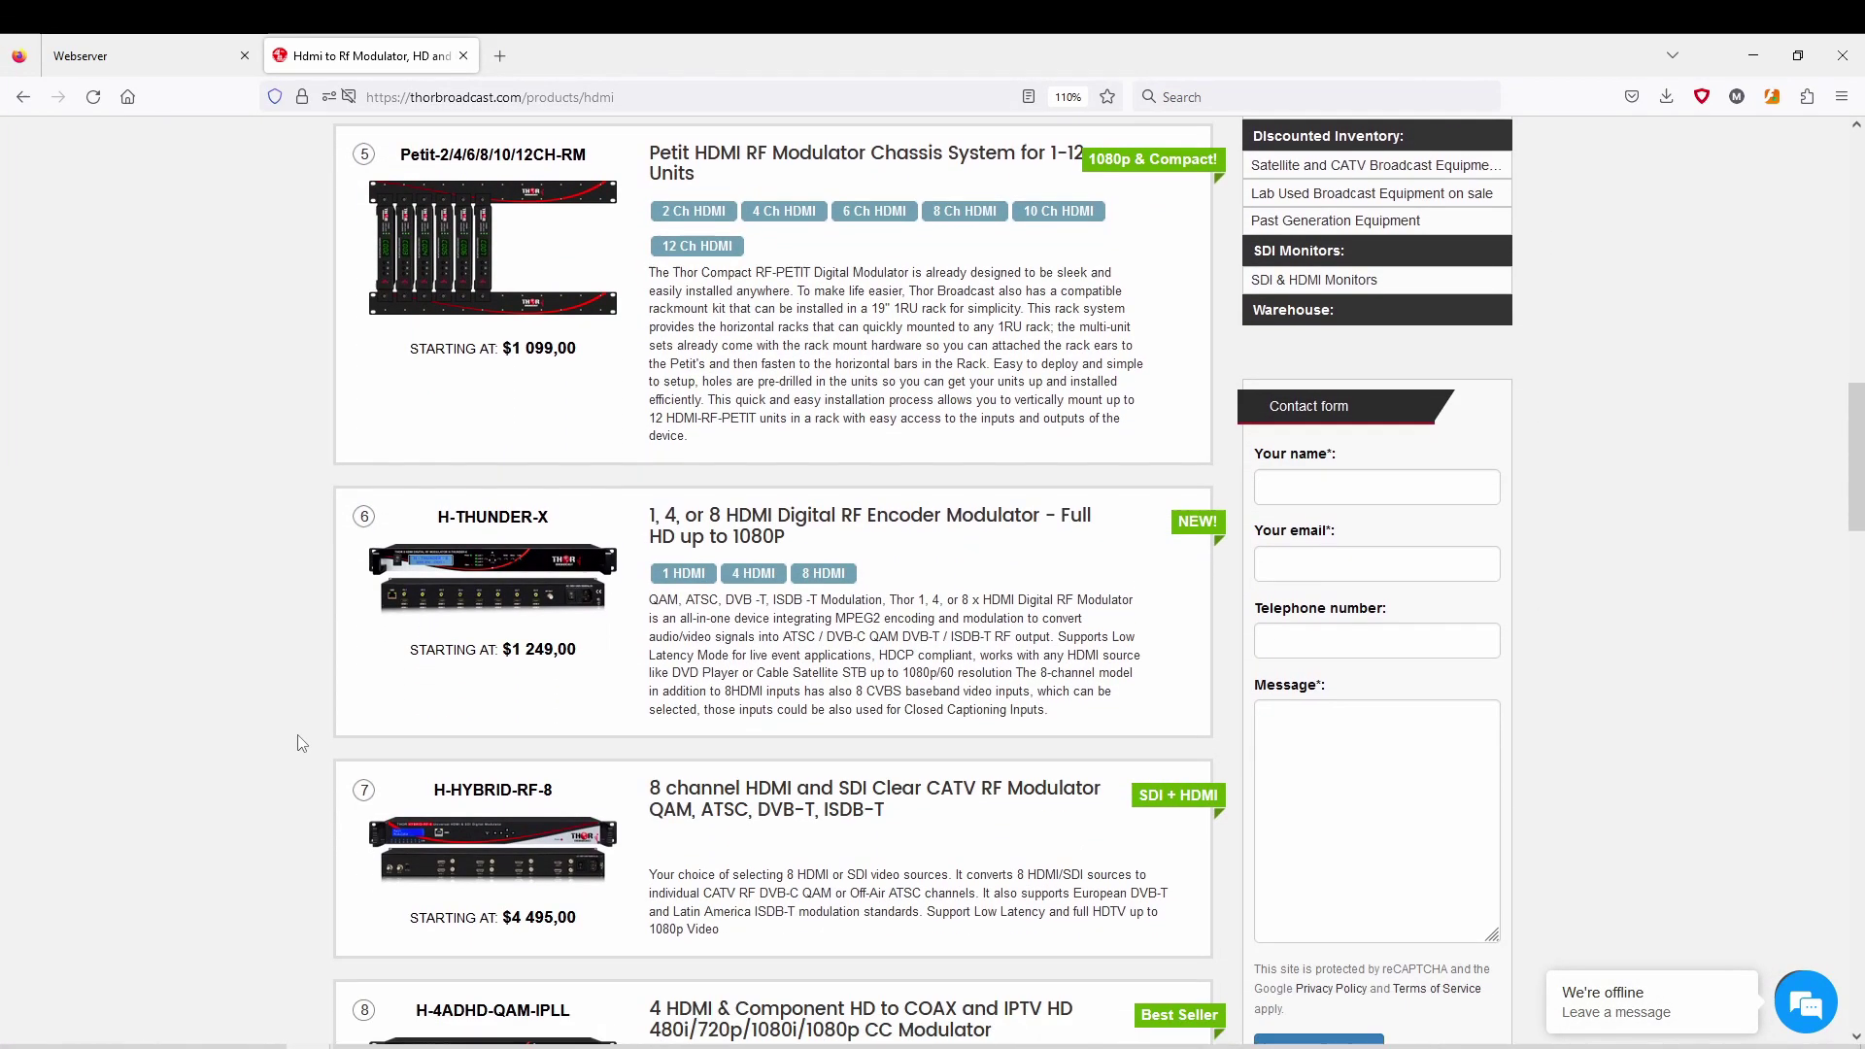
scroll(299, 743, down, 2)
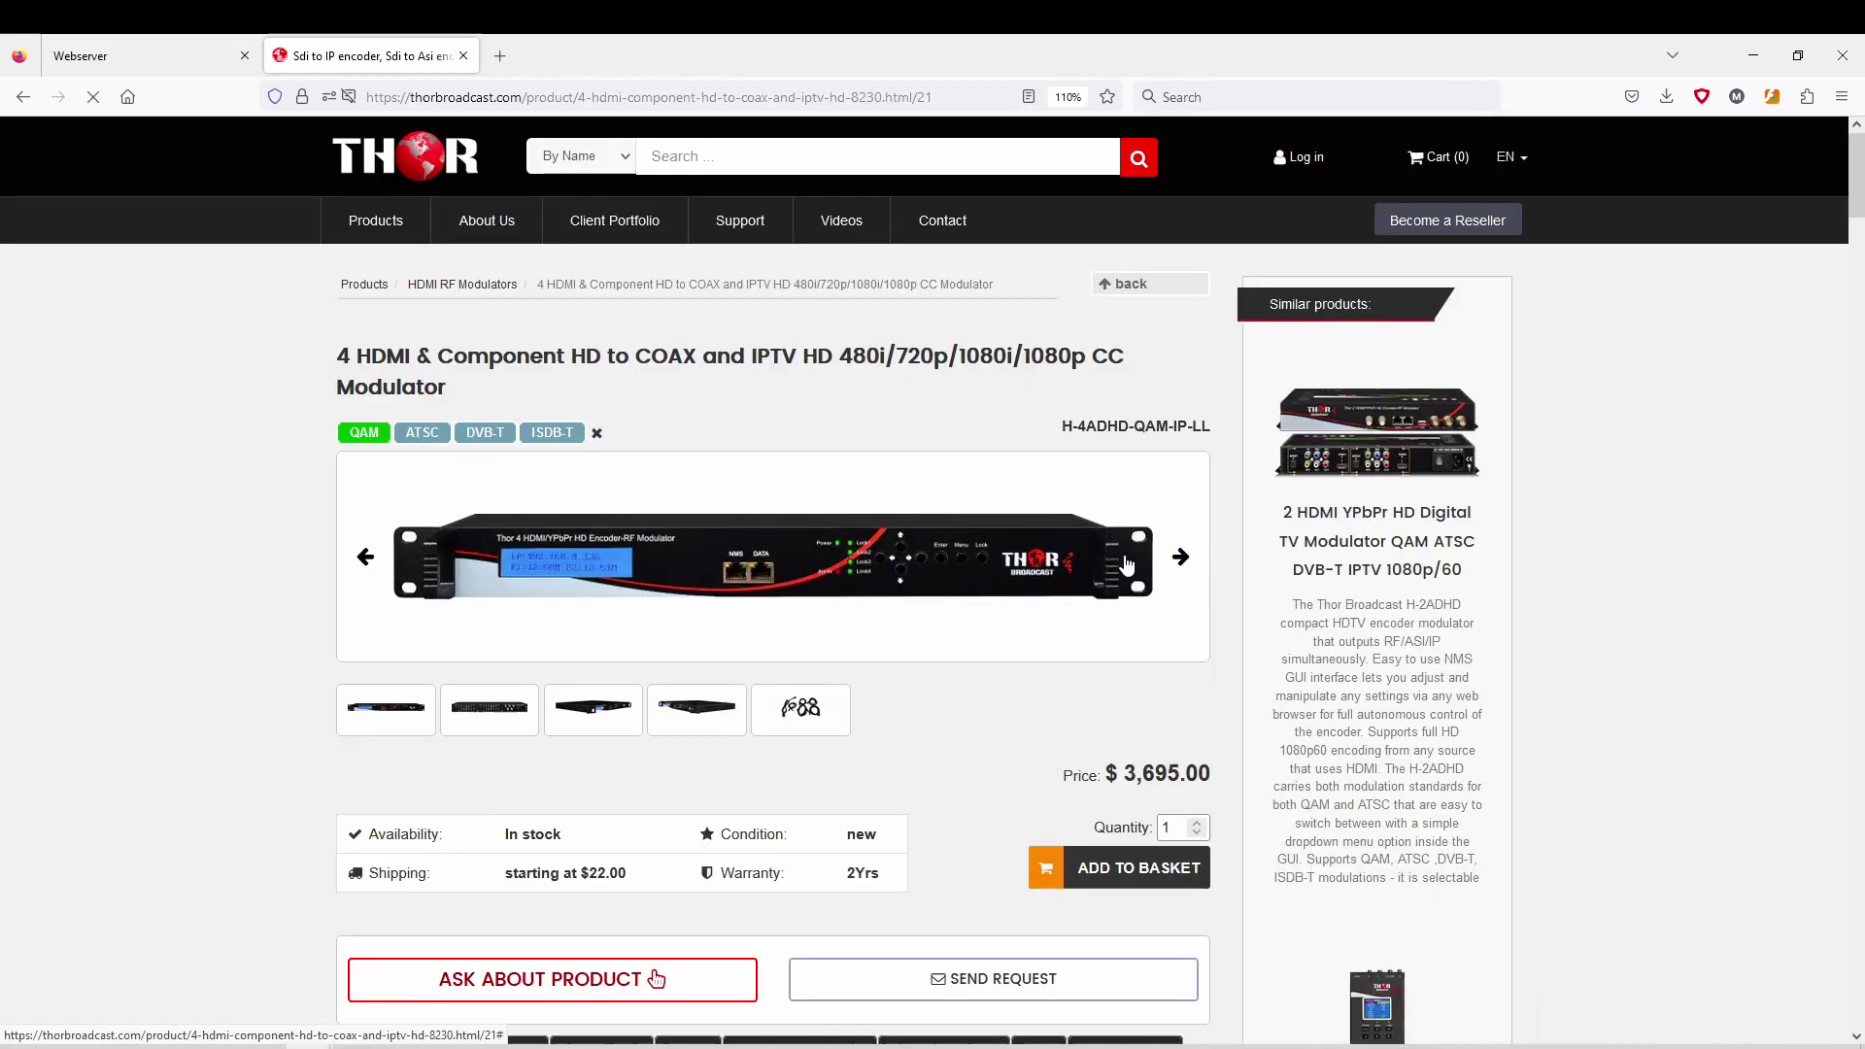
Scroll the H-4ADHD-QAM-IP-LL product page past the specifications to the Documents section.
scroll(291, 645, down, 5)
scroll(291, 645, down, 18)
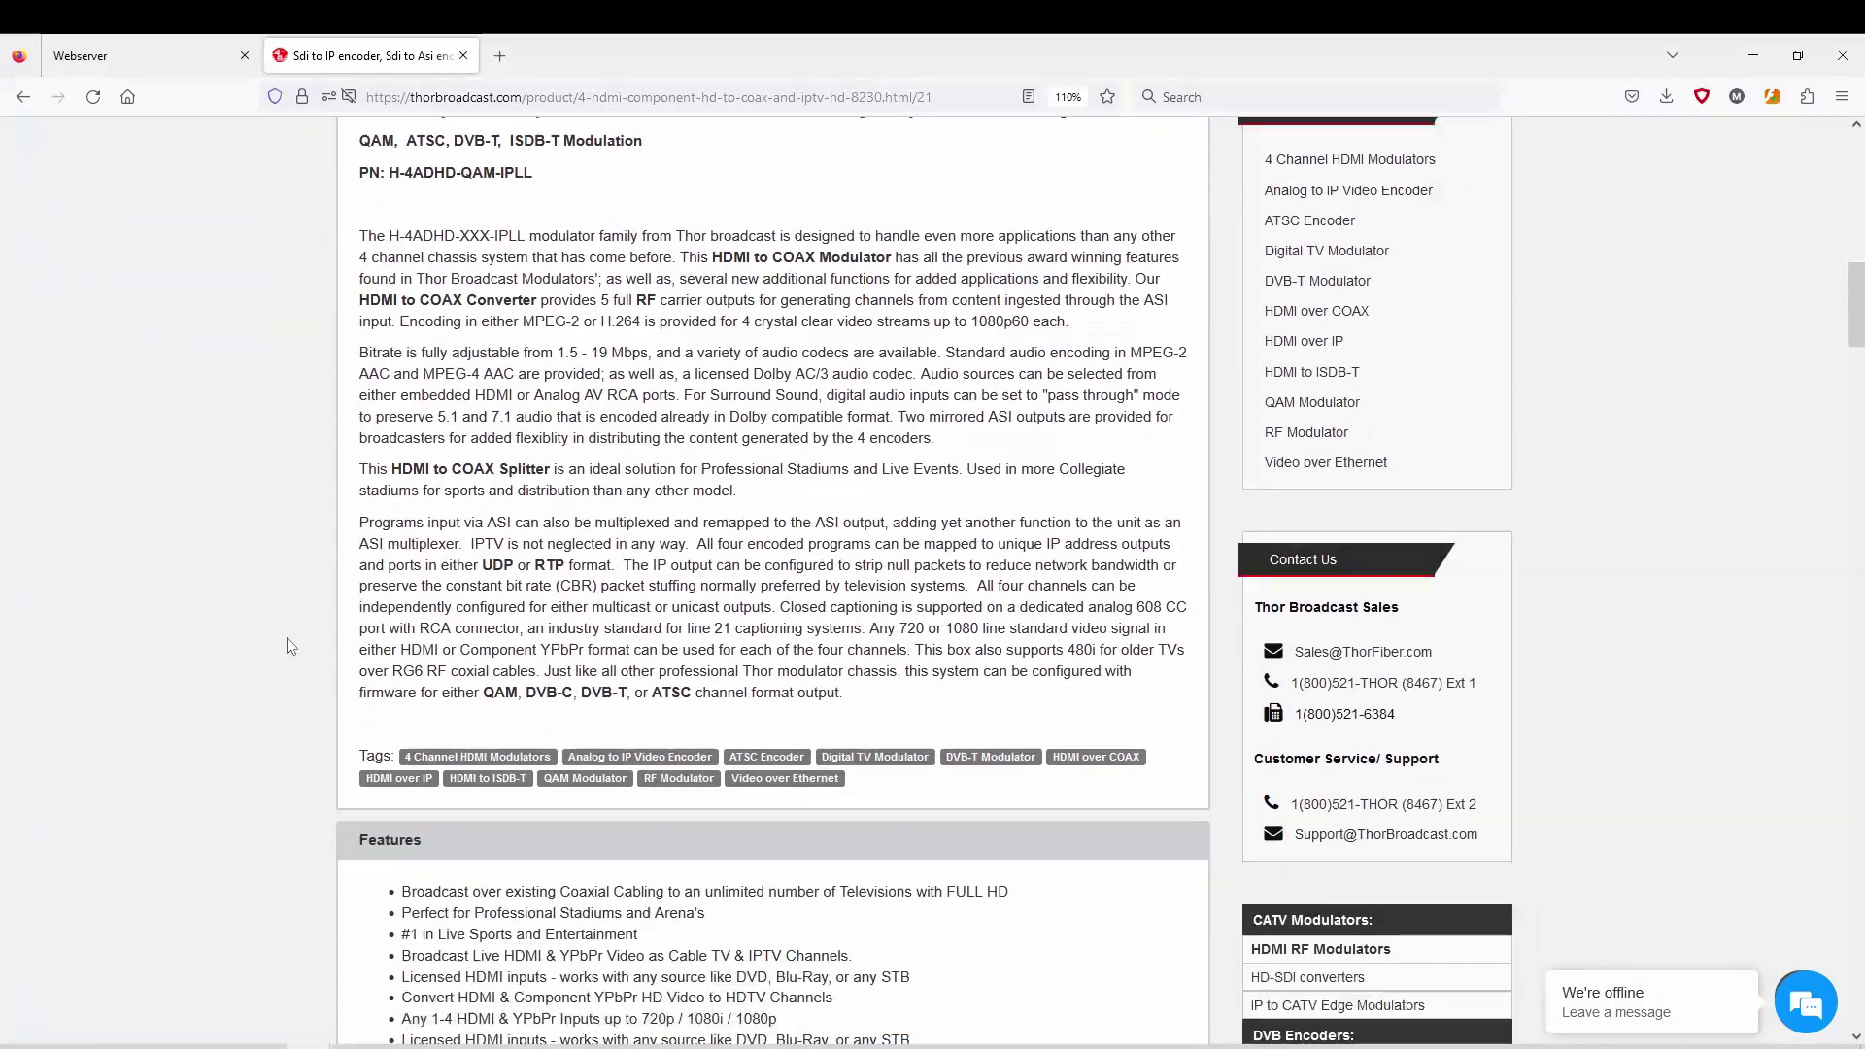
scroll(291, 645, down, 19)
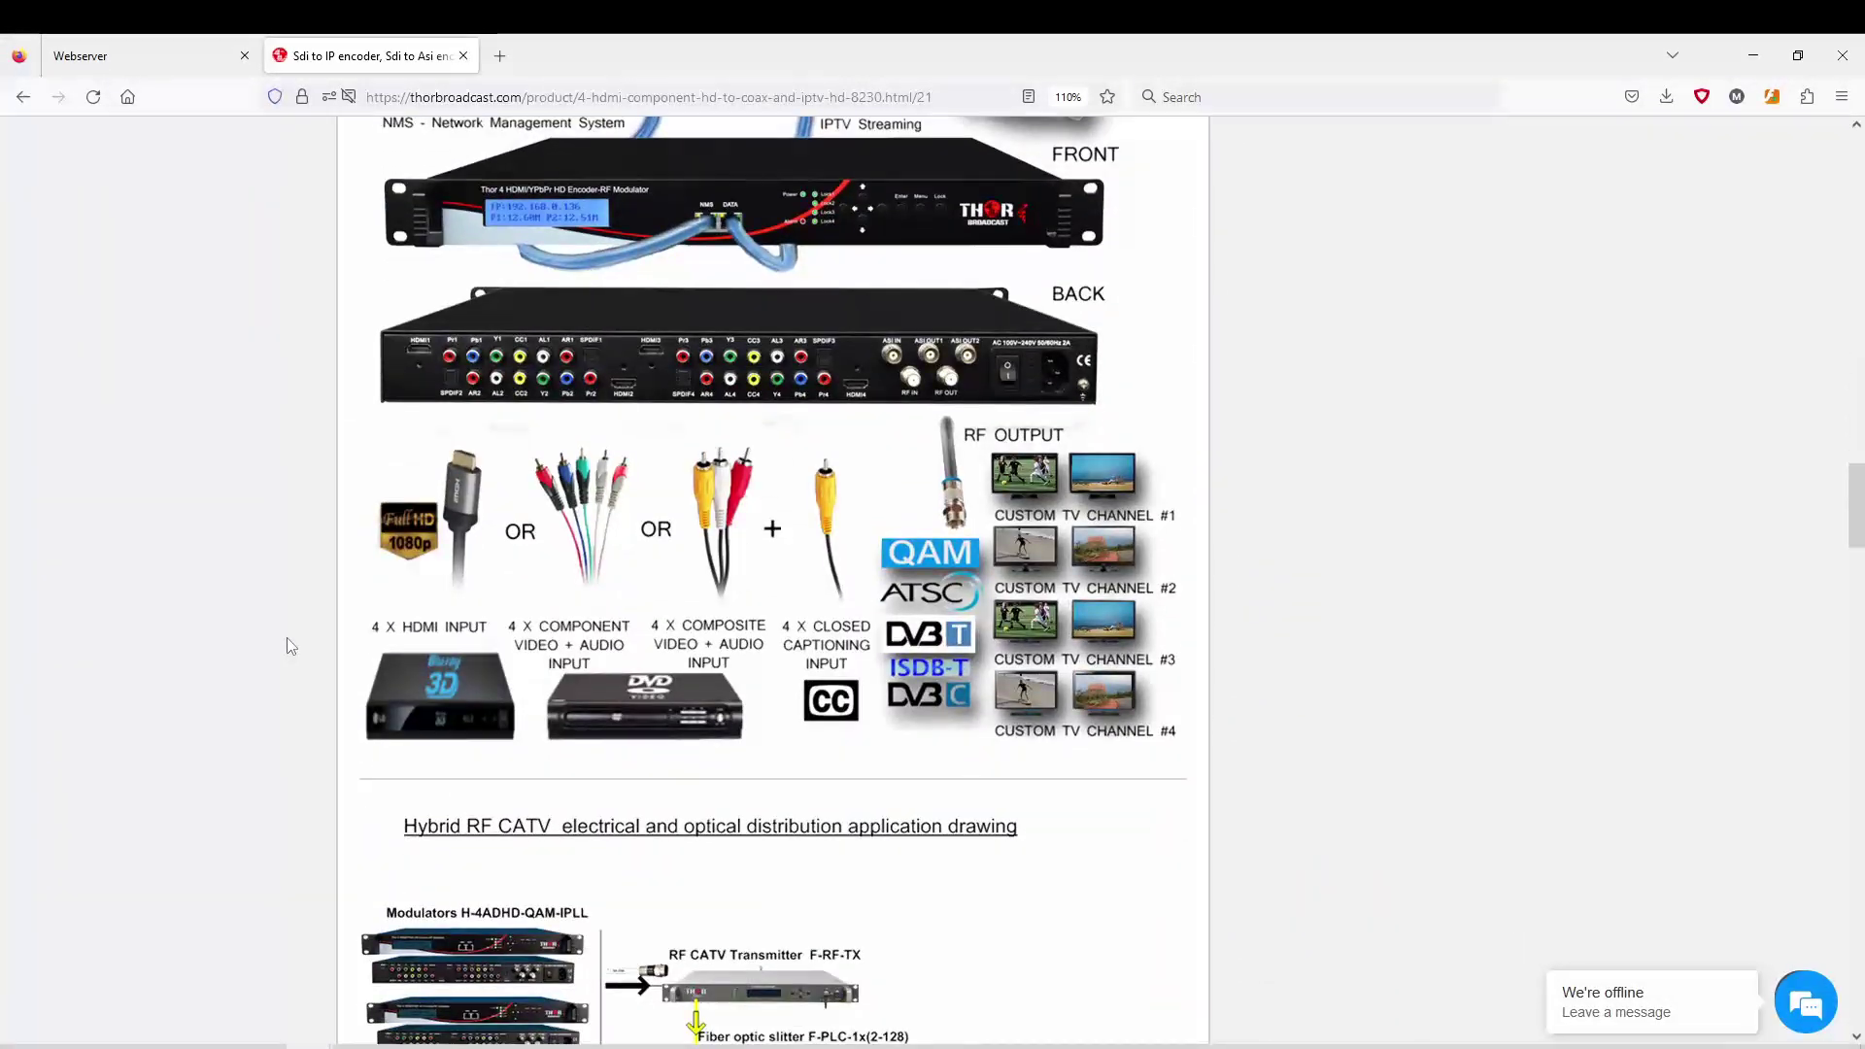
scroll(292, 645, down, 20)
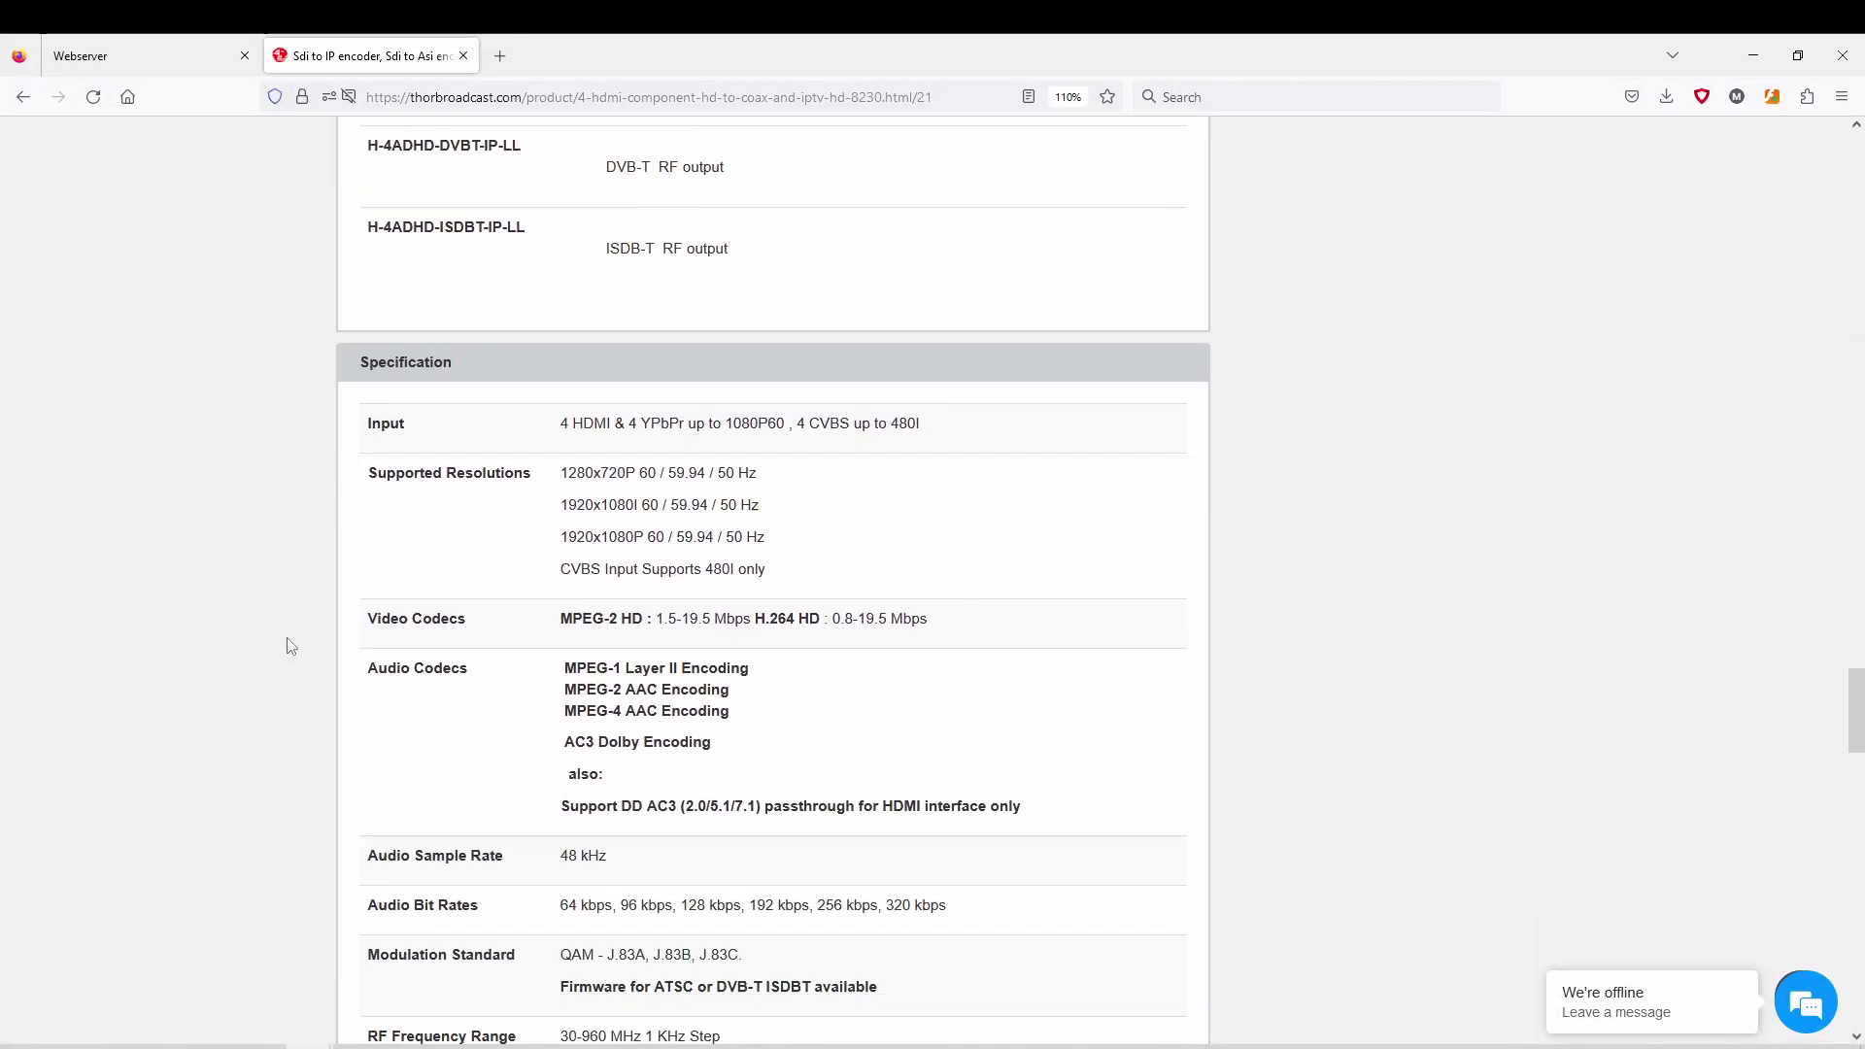
scroll(291, 645, down, 17)
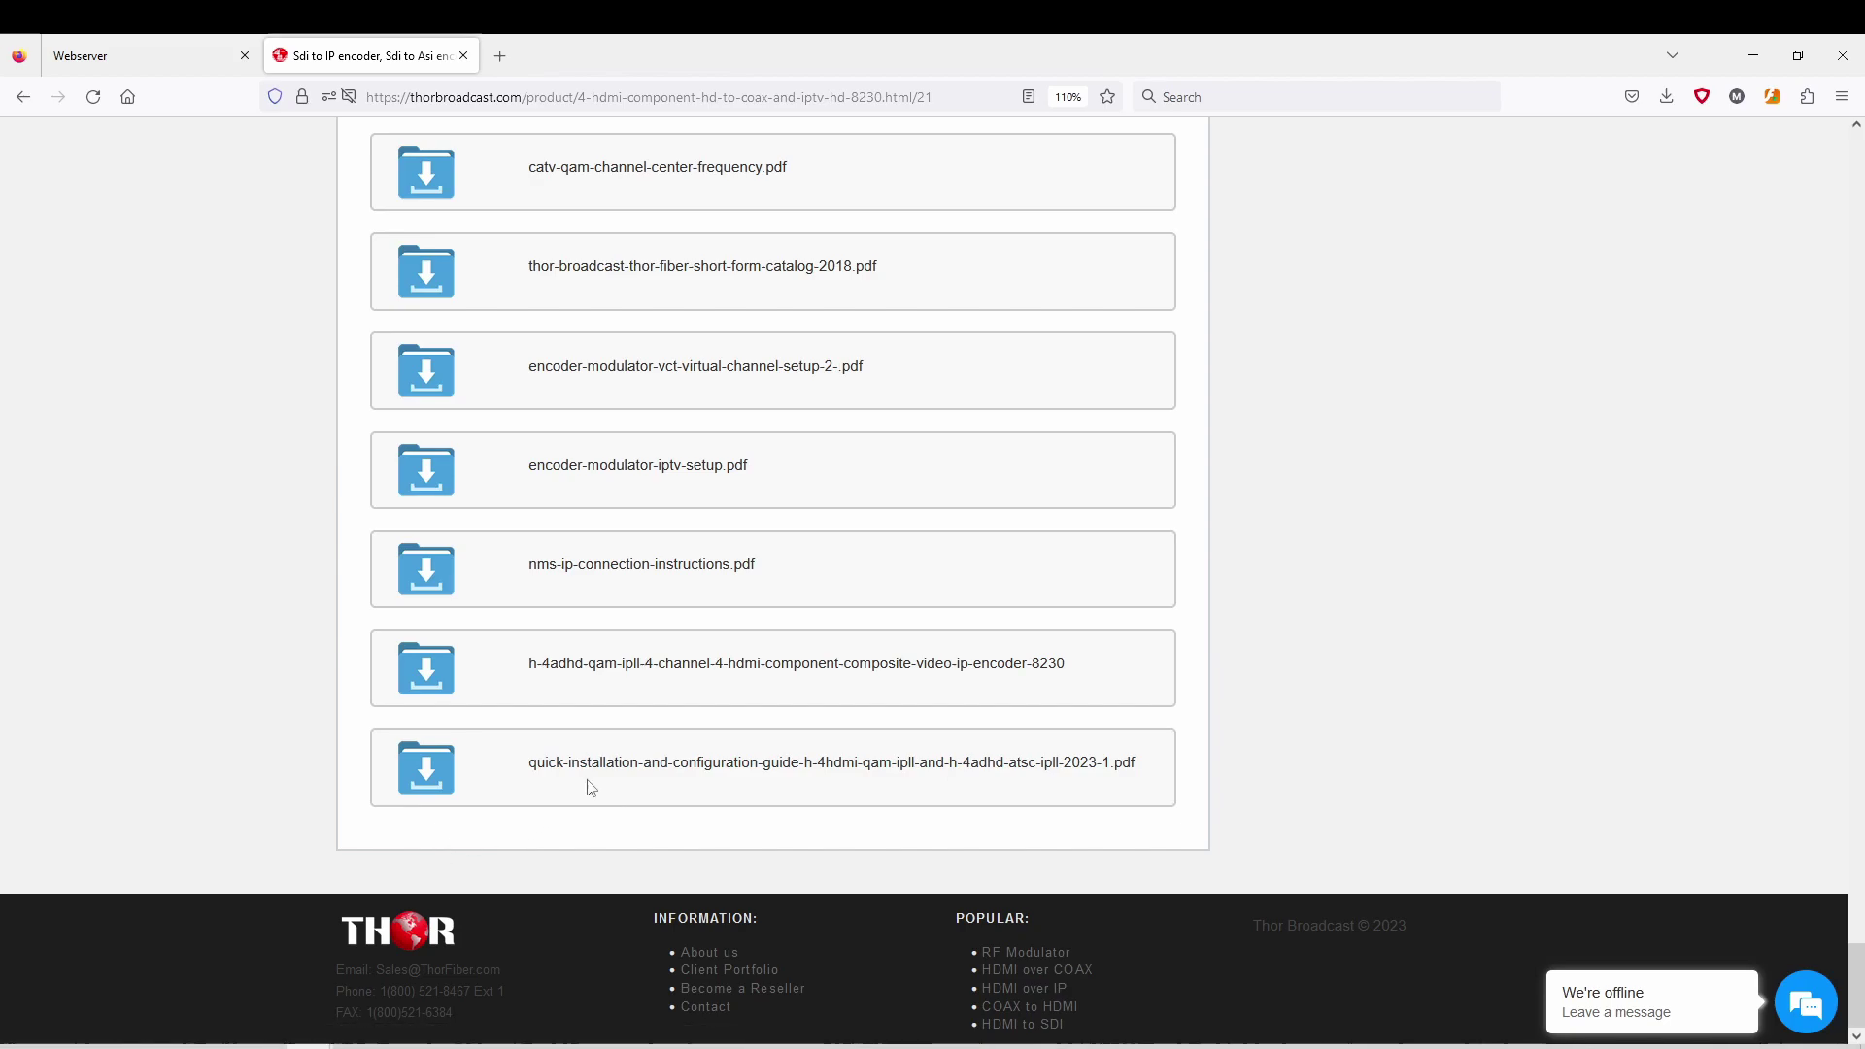
Bring the quick configuration guide forward in Acrobat and read through its opening pages.
click(531, 1041)
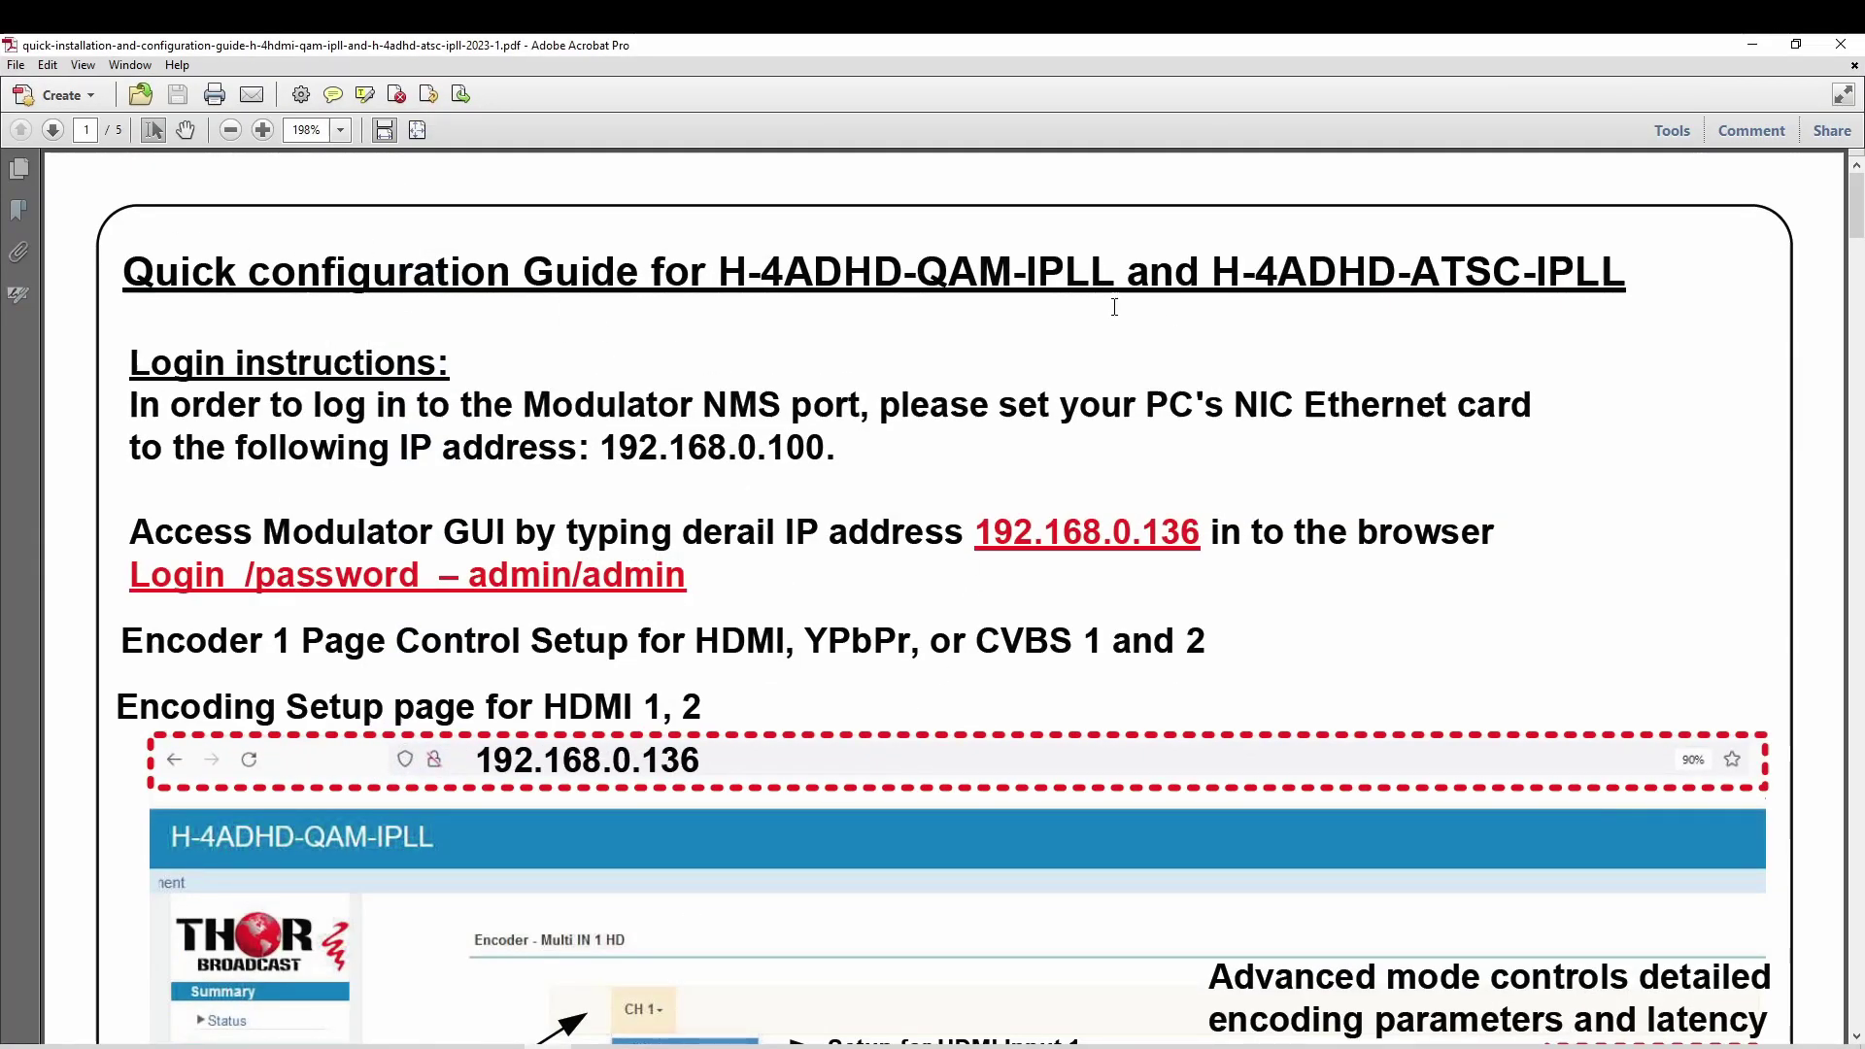
scroll(1117, 311, down, 1)
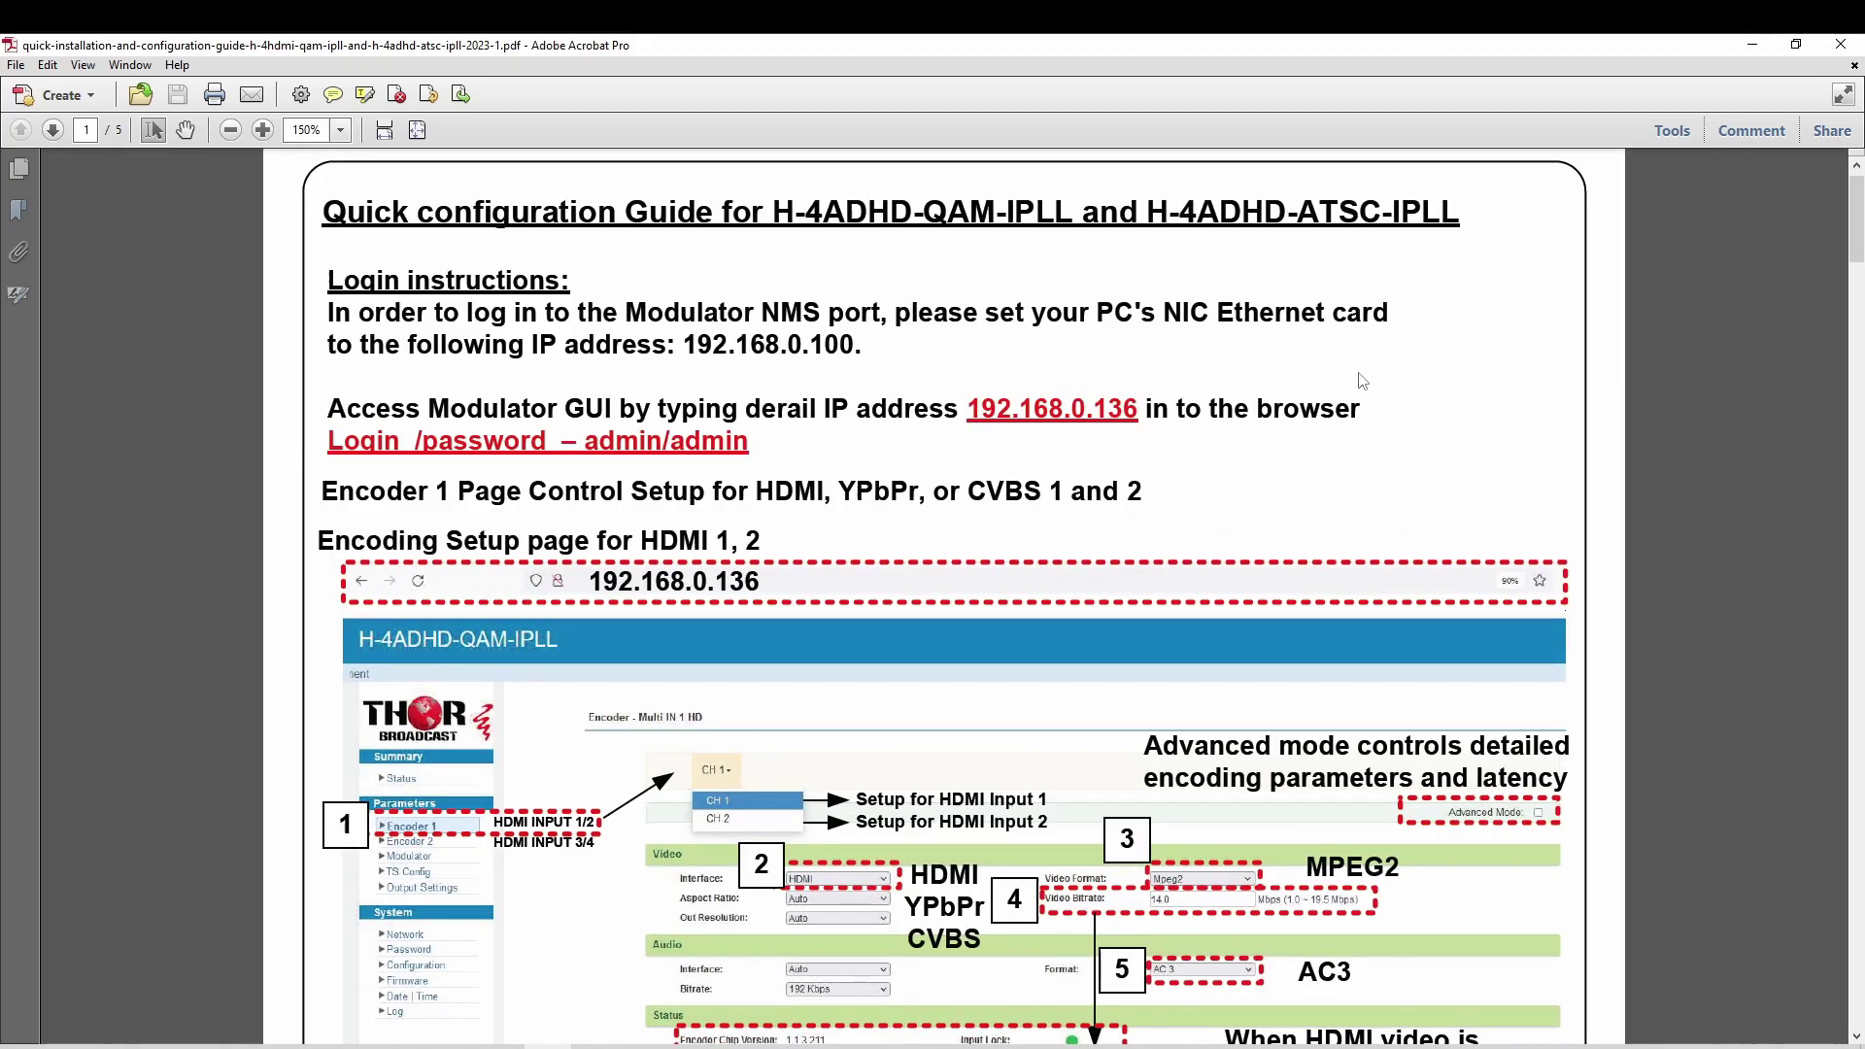
scroll(1472, 363, down, 1)
scroll(1472, 363, down, 1)
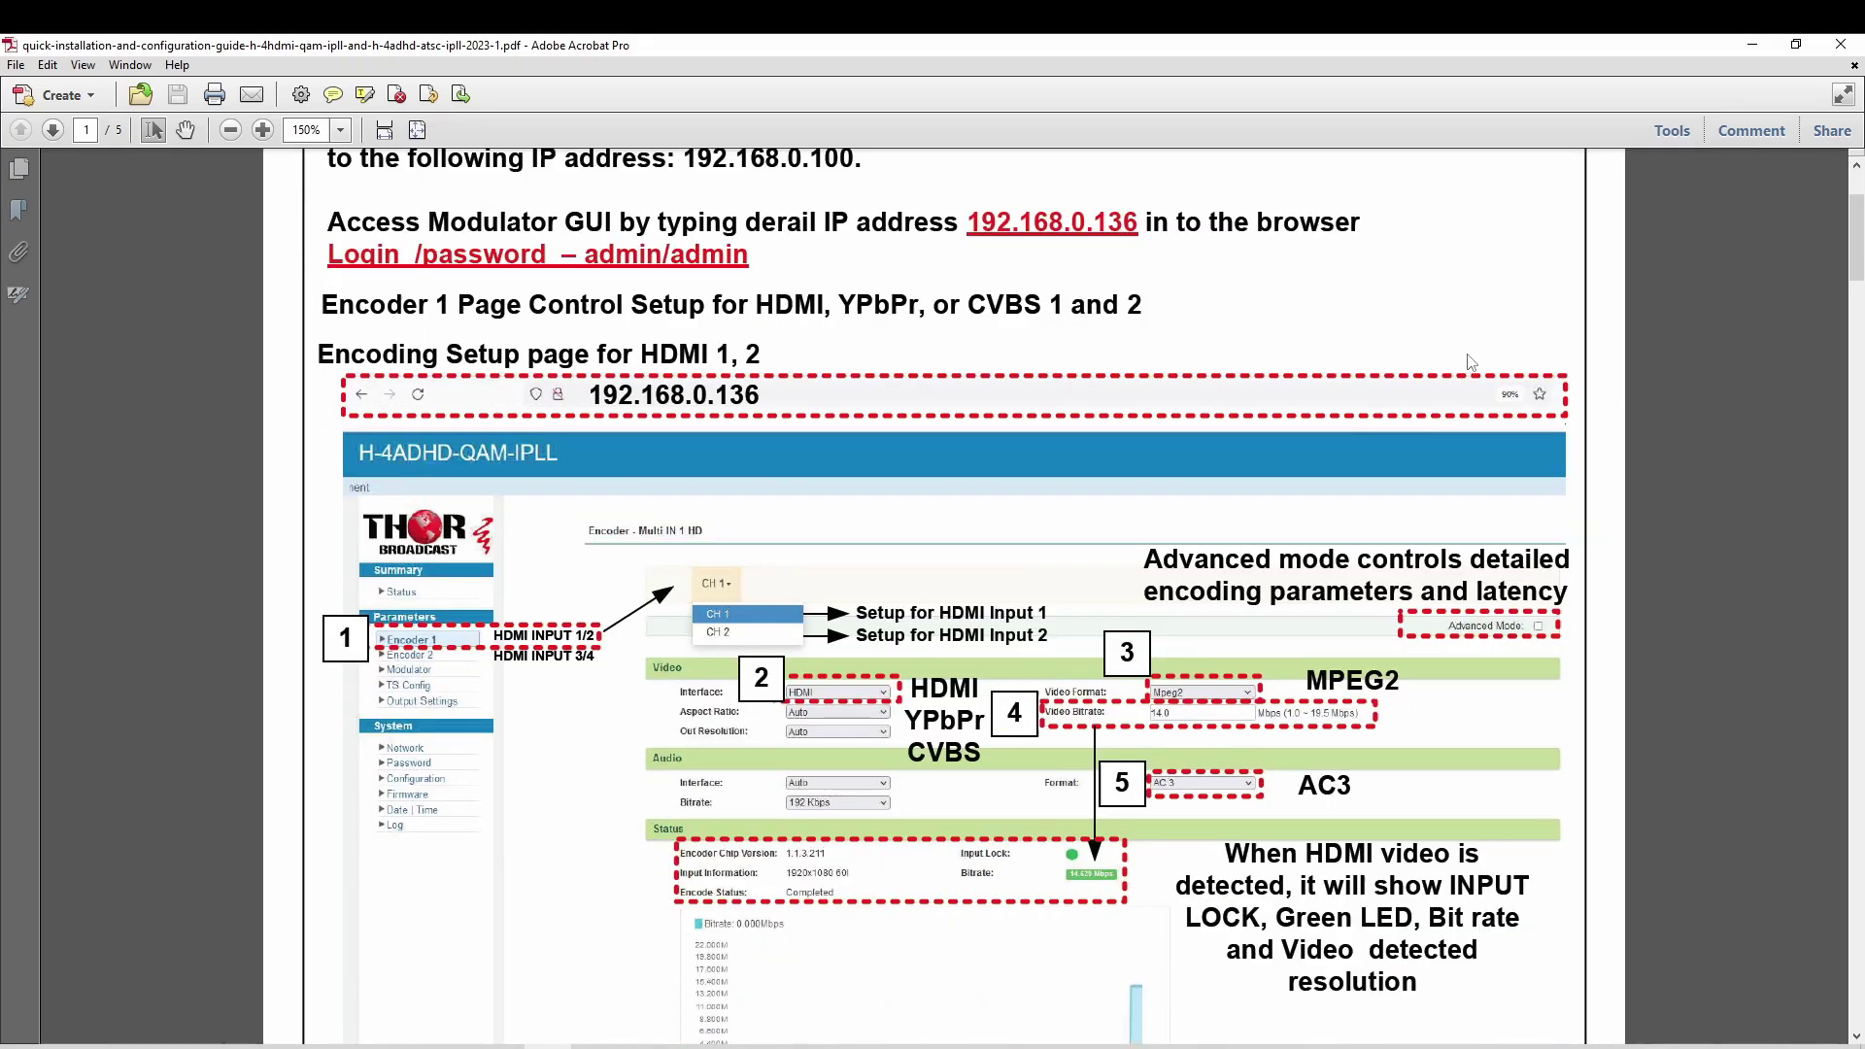
scroll(1472, 362, down, 4)
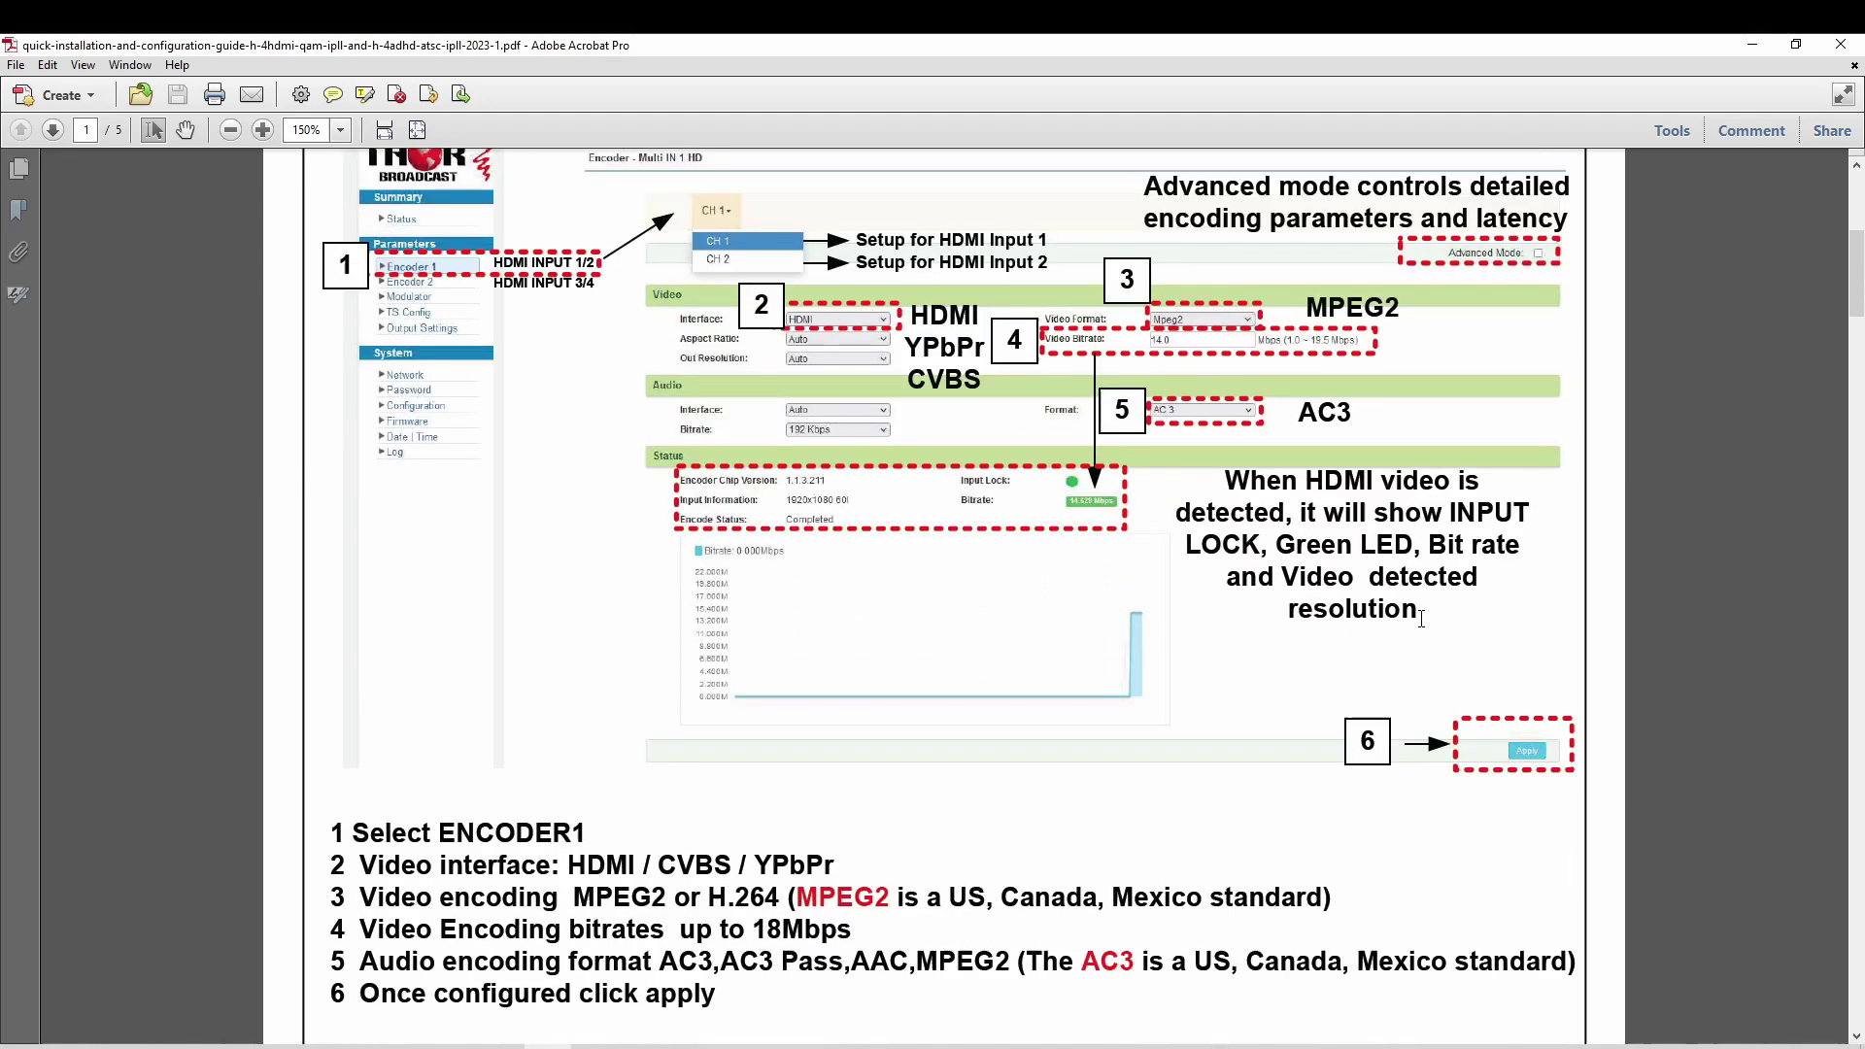
scroll(1425, 617, down, 4)
scroll(1628, 649, down, 7)
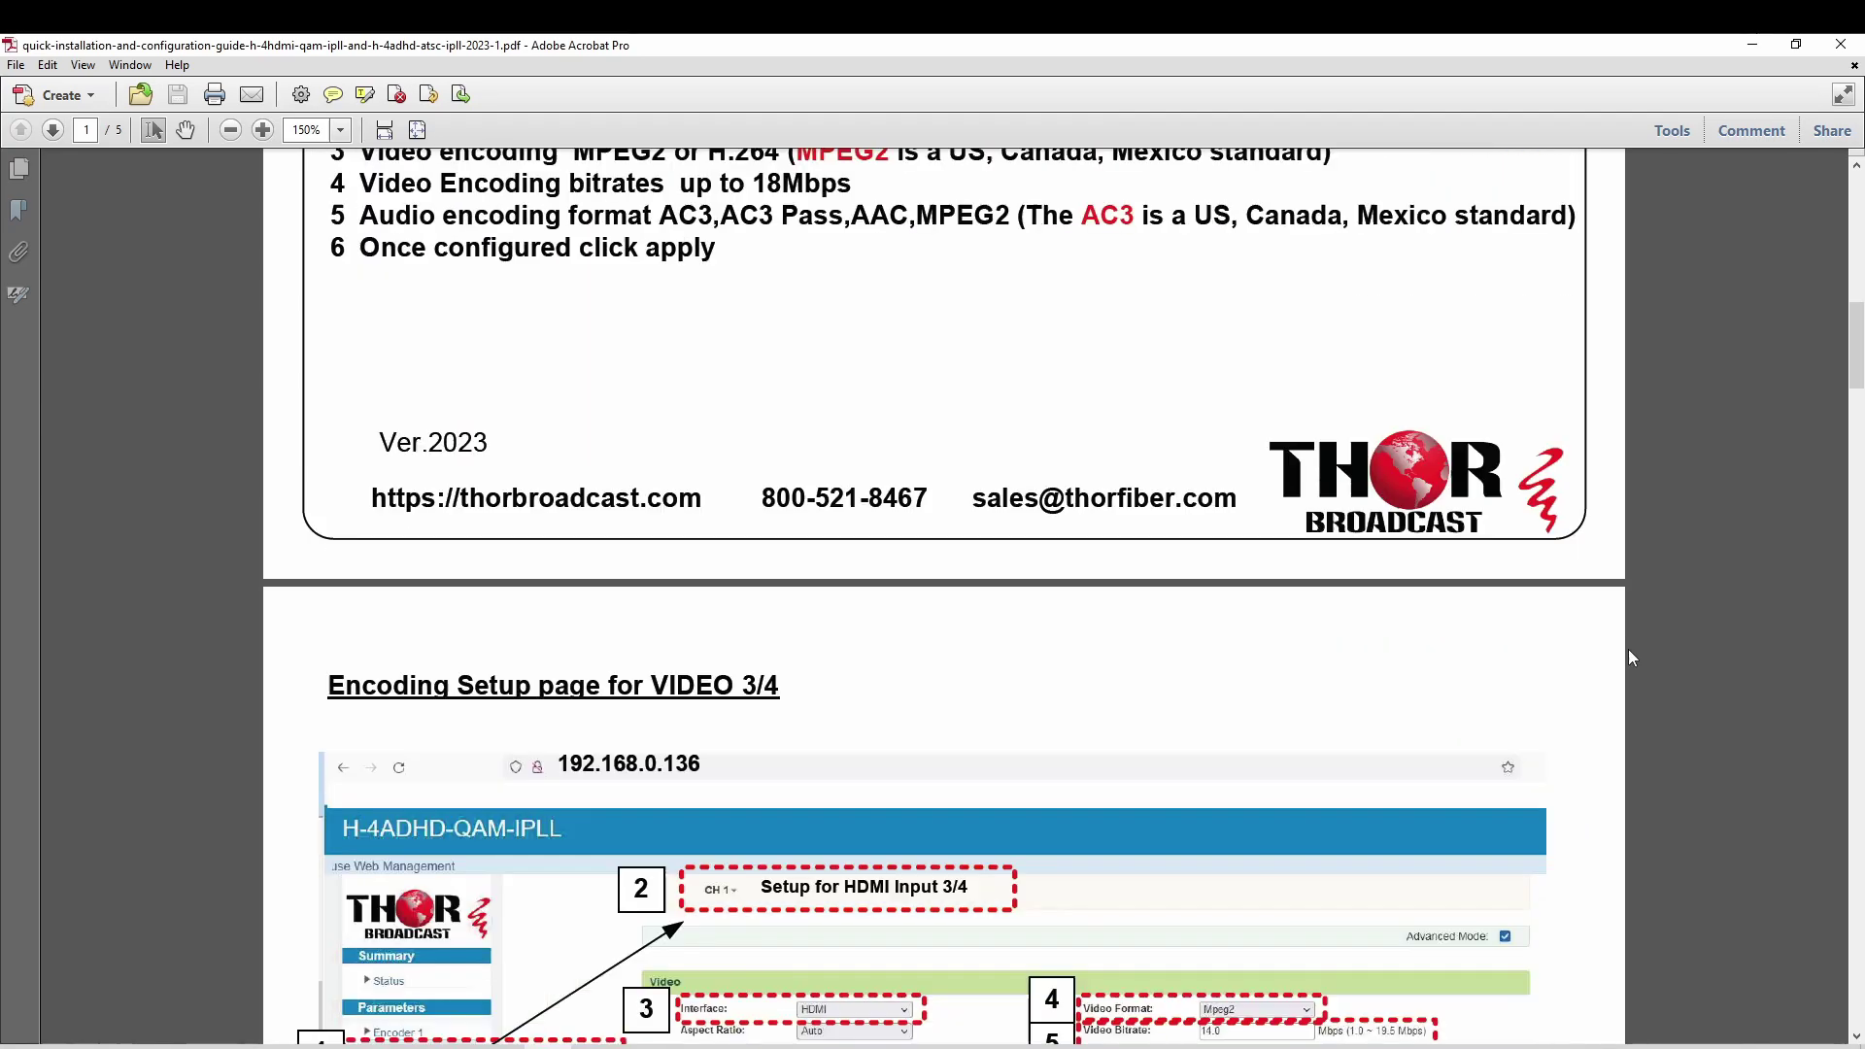
scroll(1628, 649, down, 1)
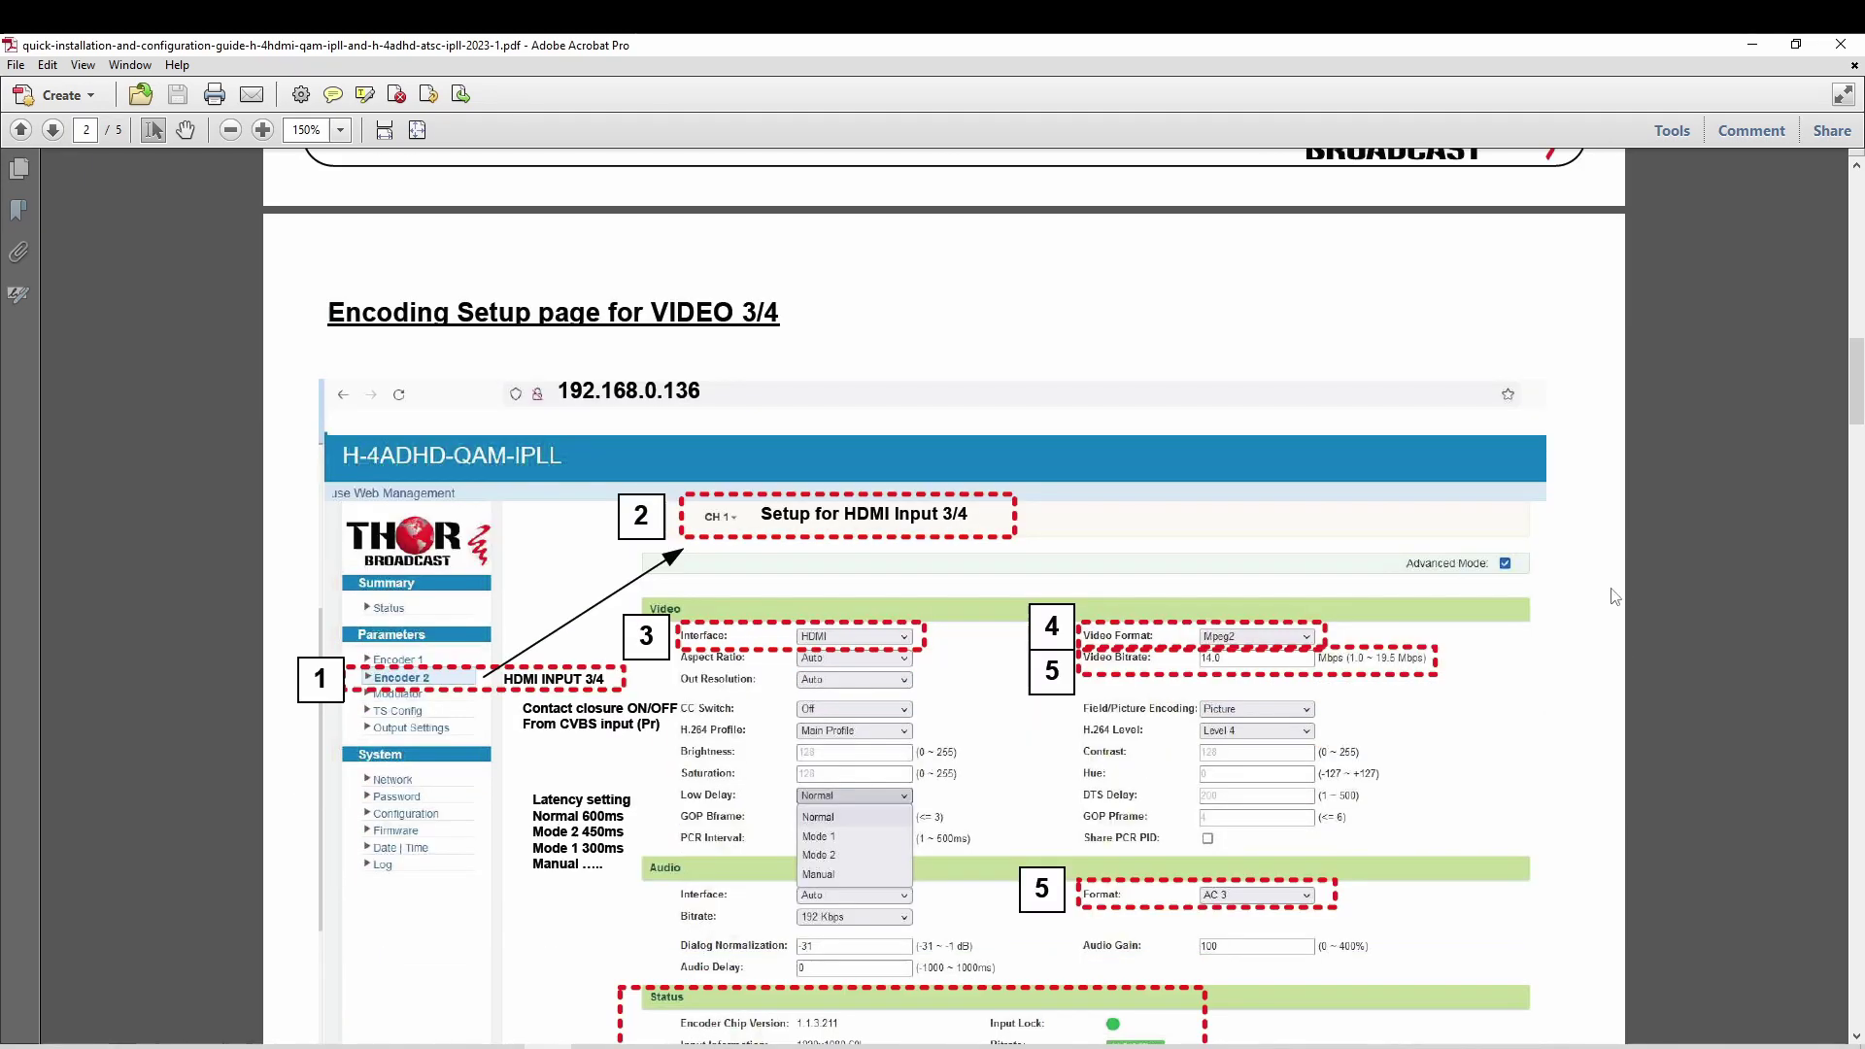
scroll(1620, 583, down, 3)
scroll(1620, 570, down, 5)
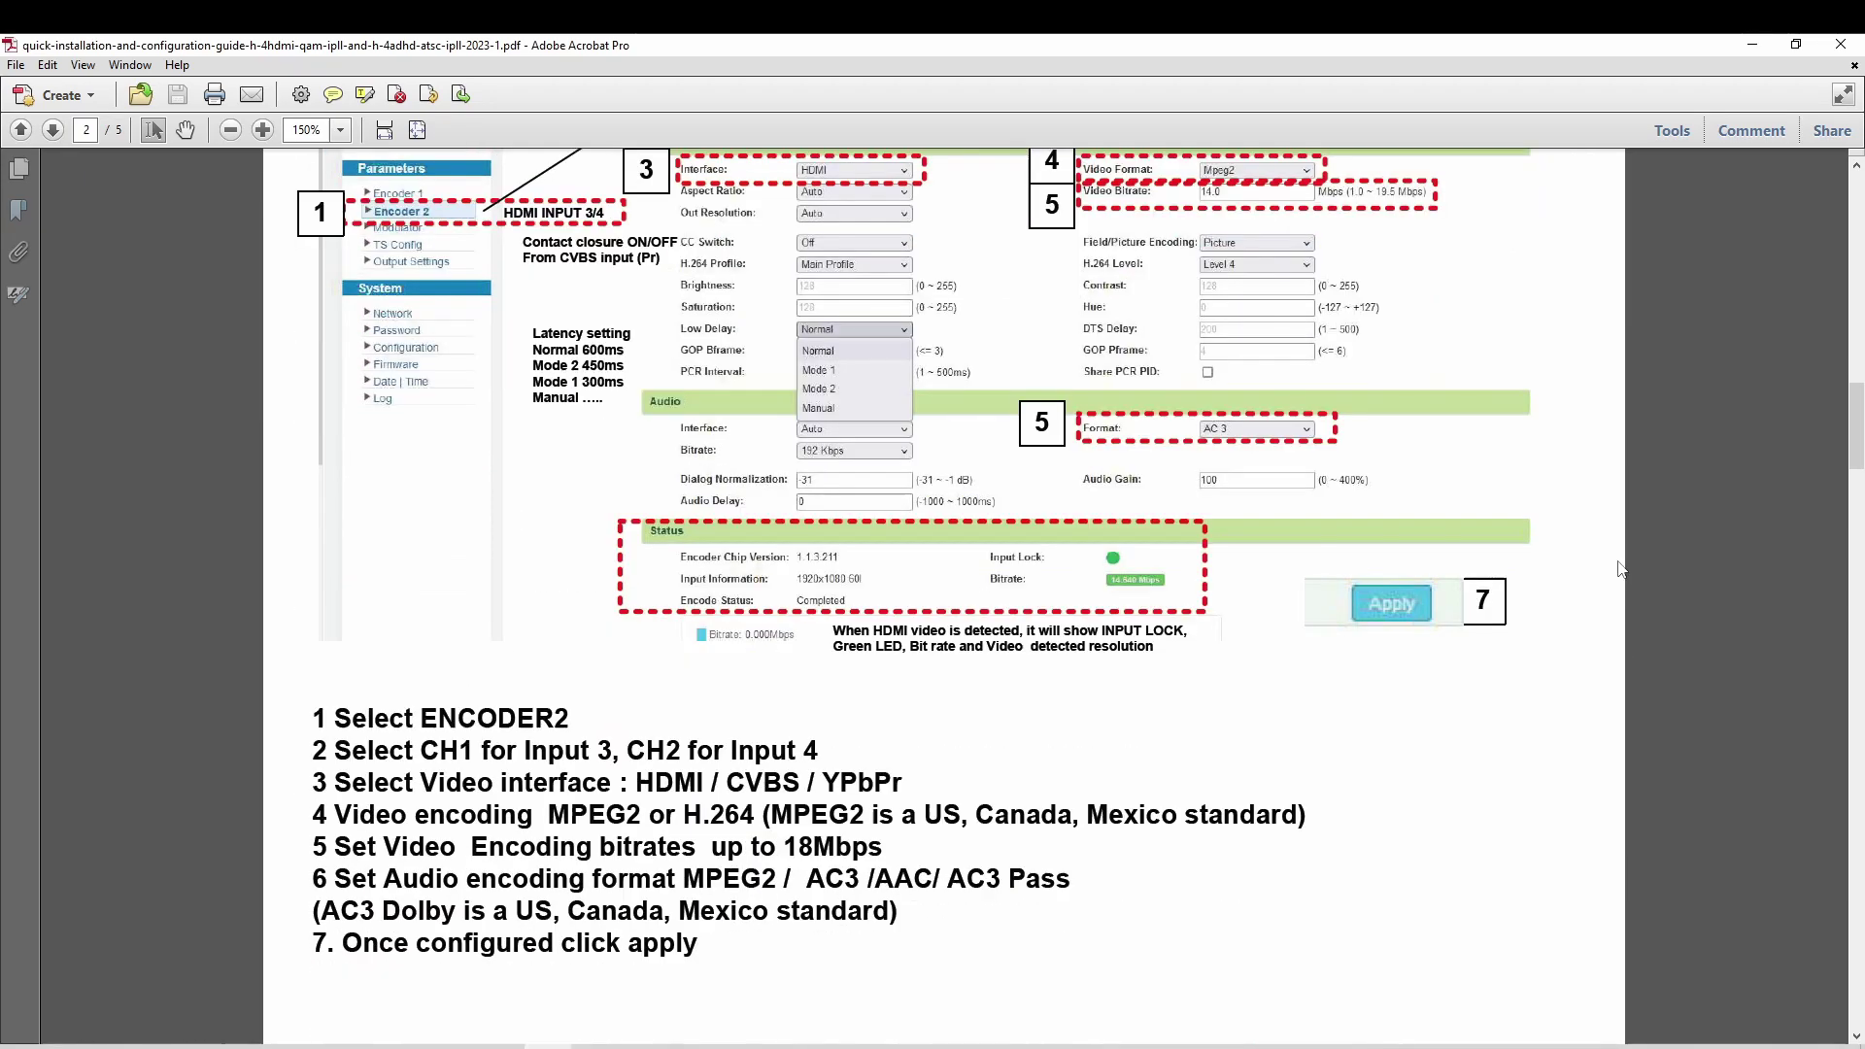
scroll(1620, 569, down, 5)
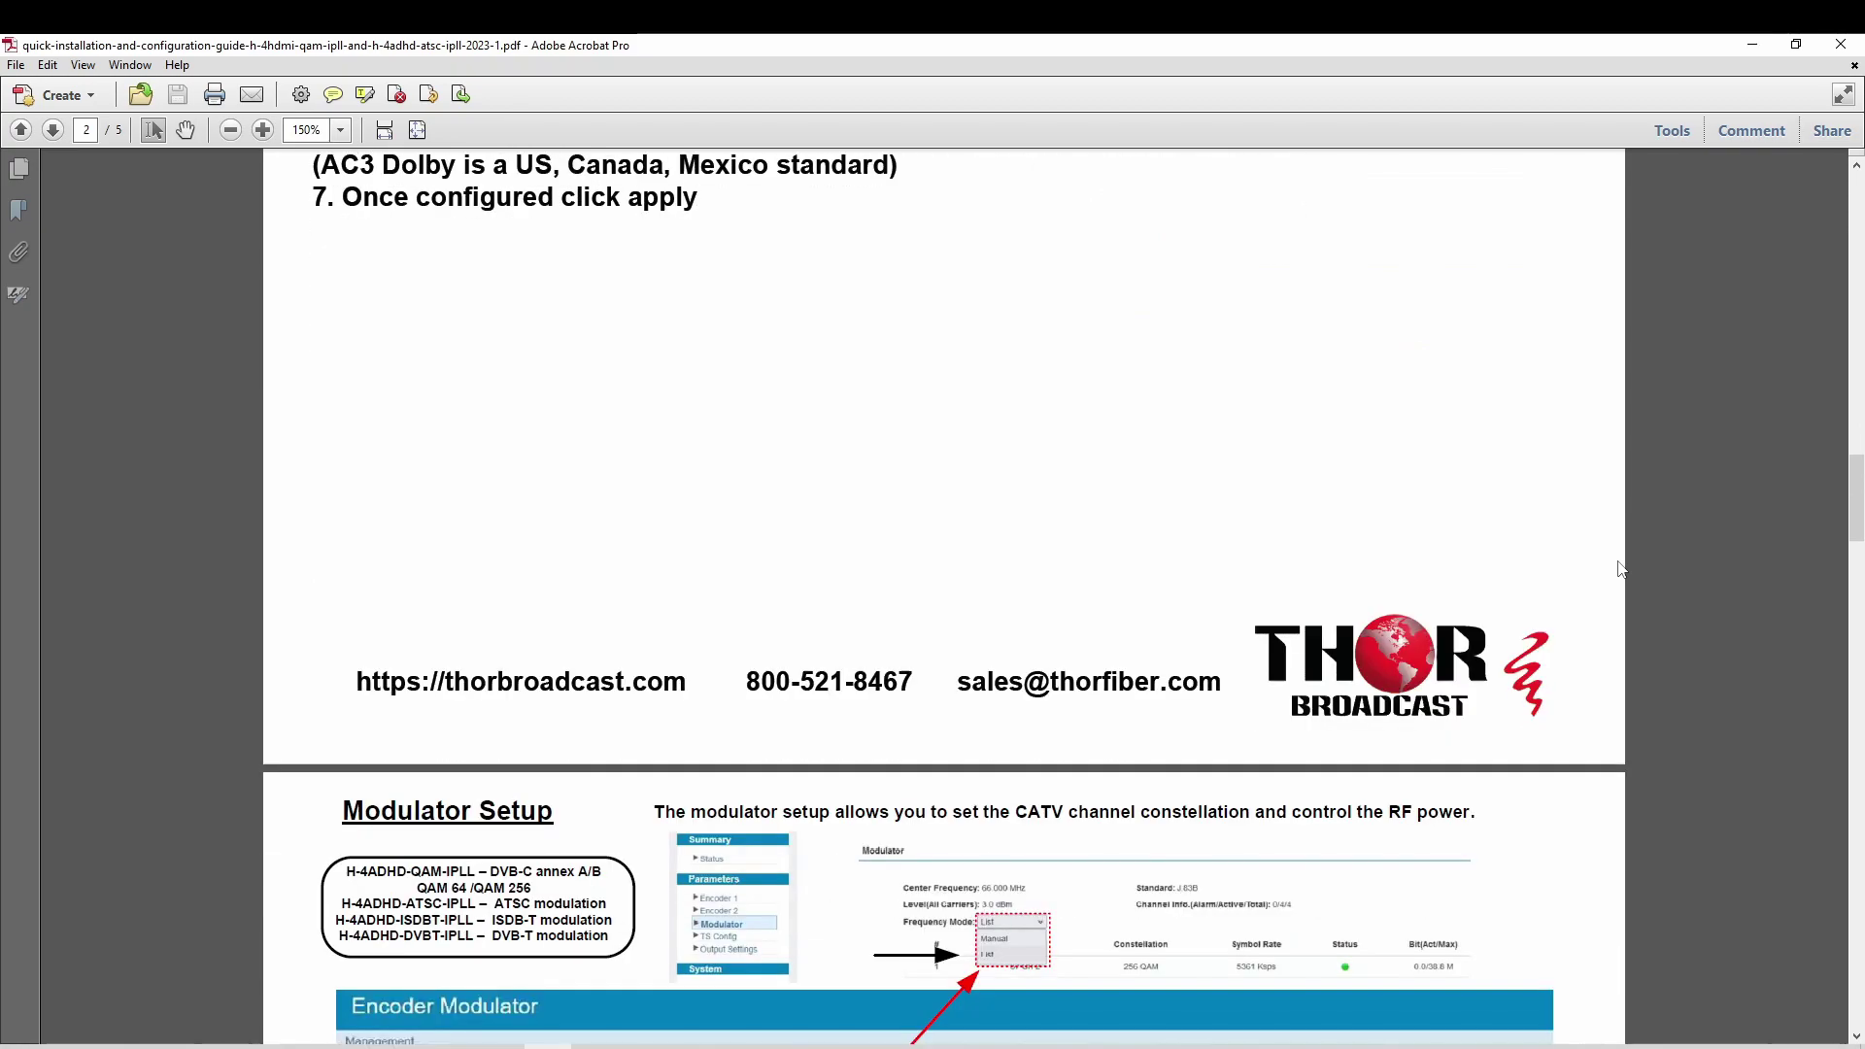
Continue through the guide to the final page's configuration saving and backup instructions.
scroll(1644, 505, down, 3)
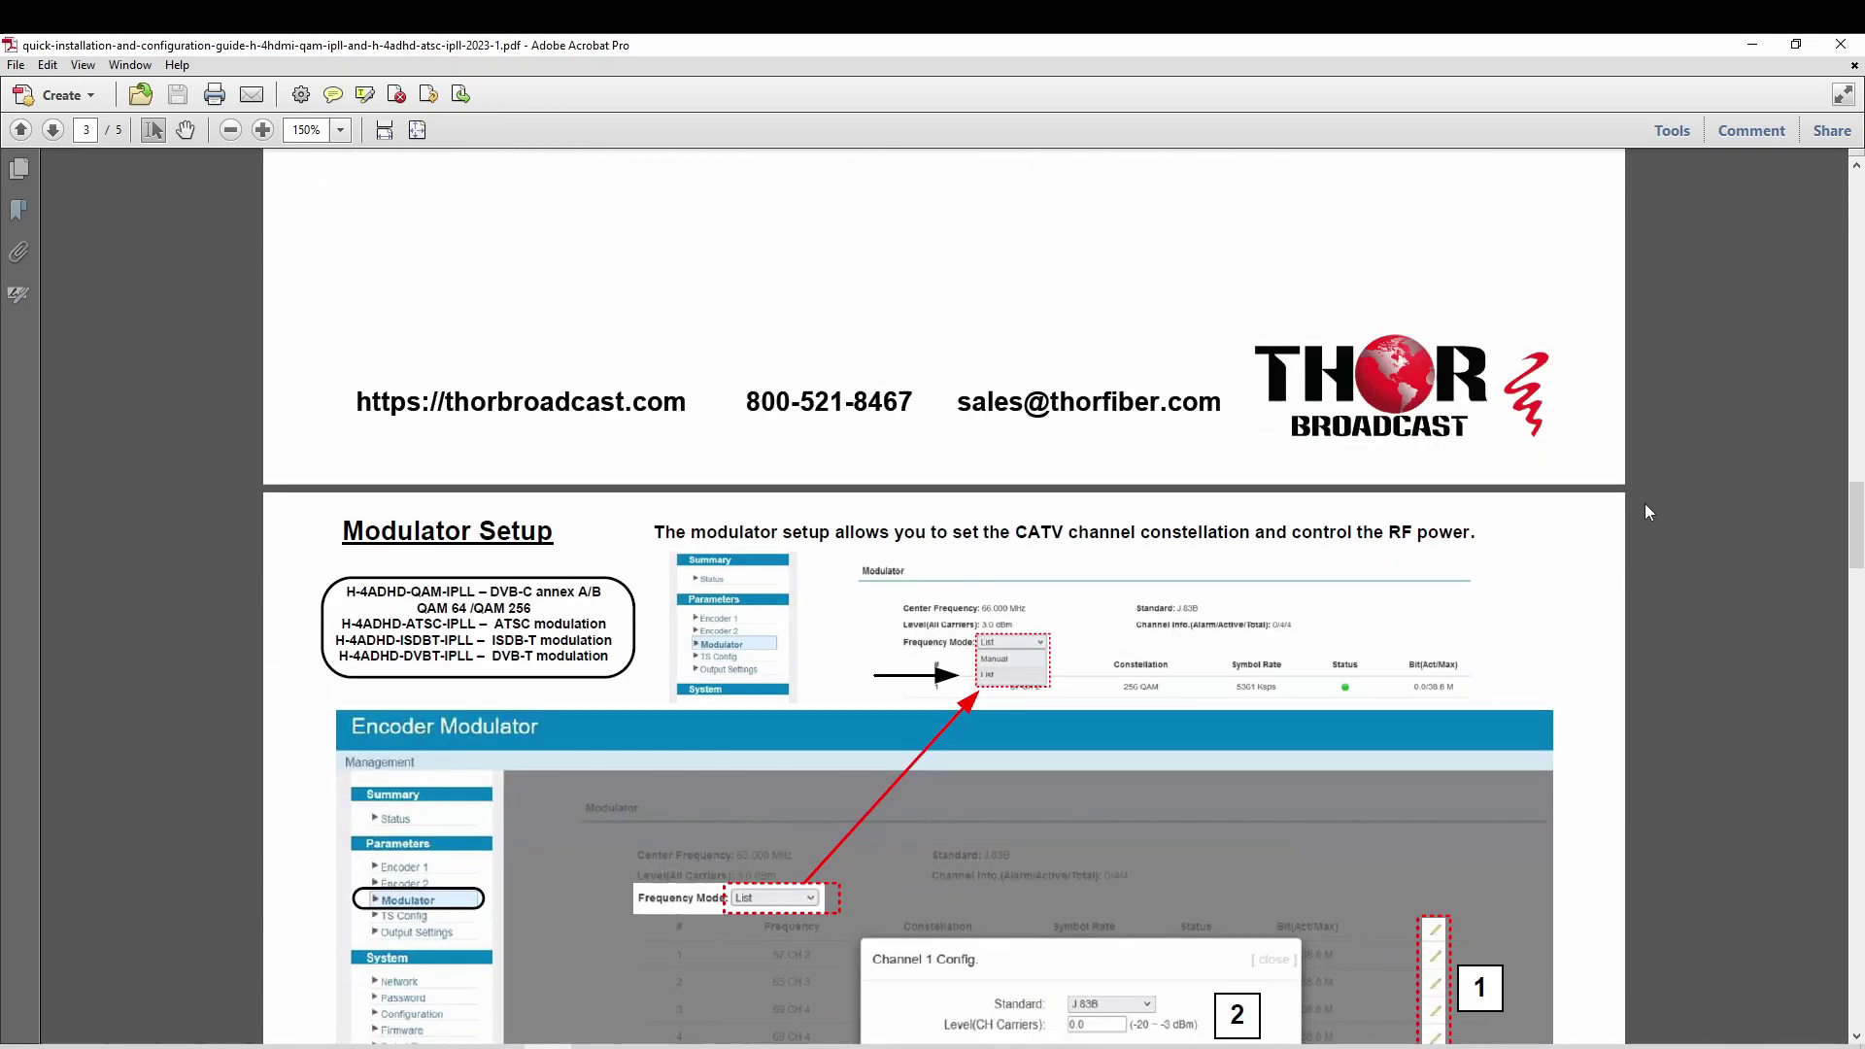
scroll(1646, 505, down, 2)
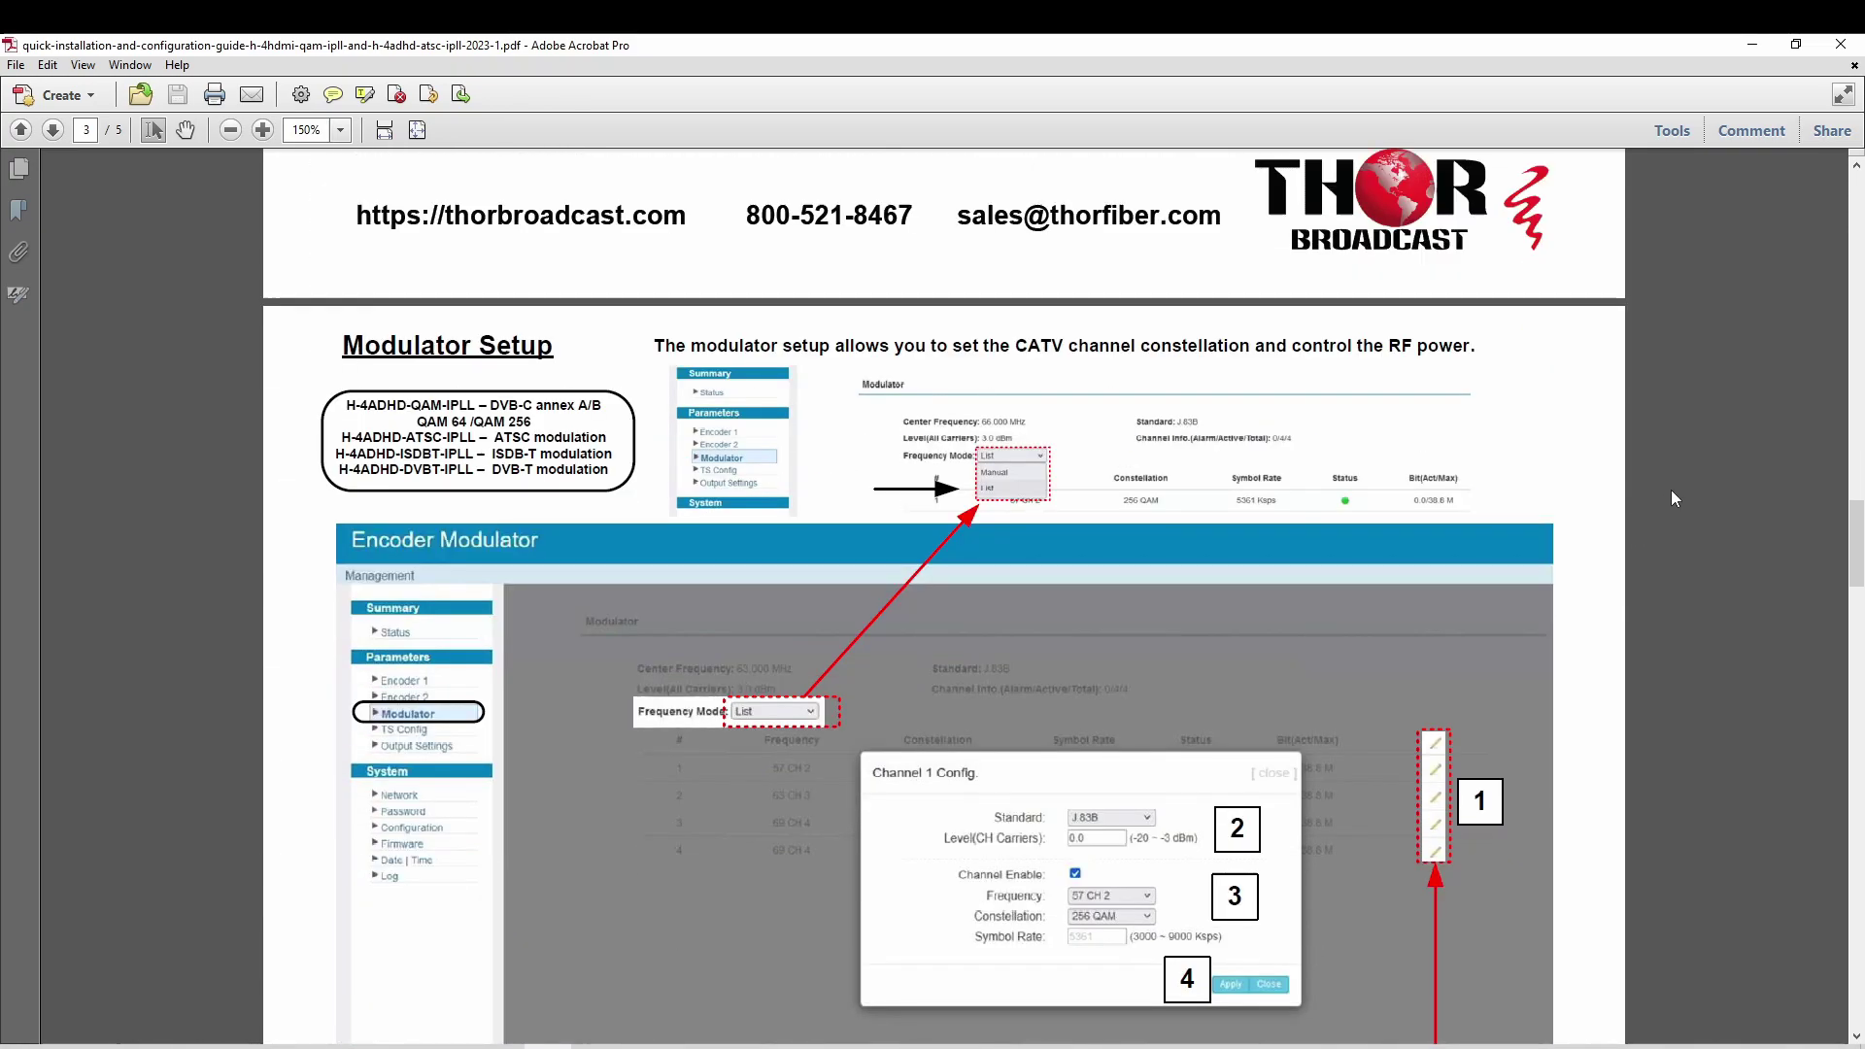
scroll(1671, 497, down, 3)
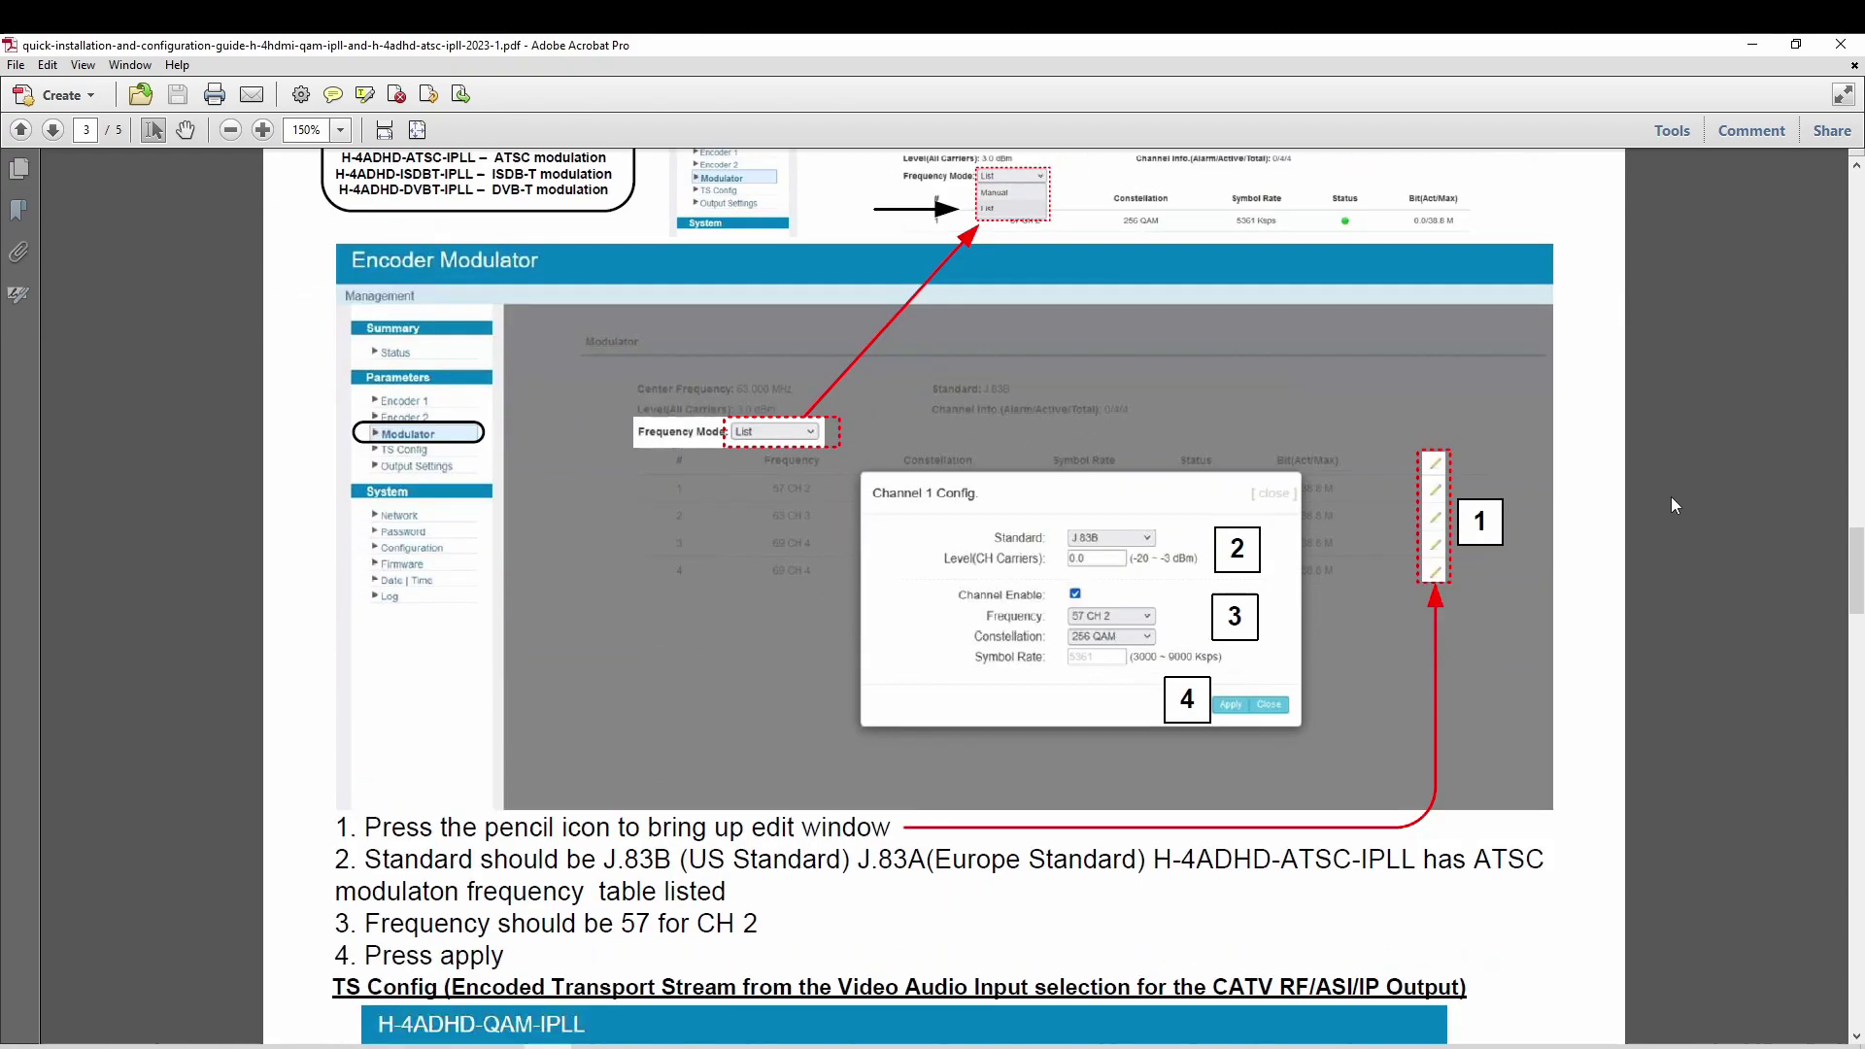
scroll(1662, 497, down, 3)
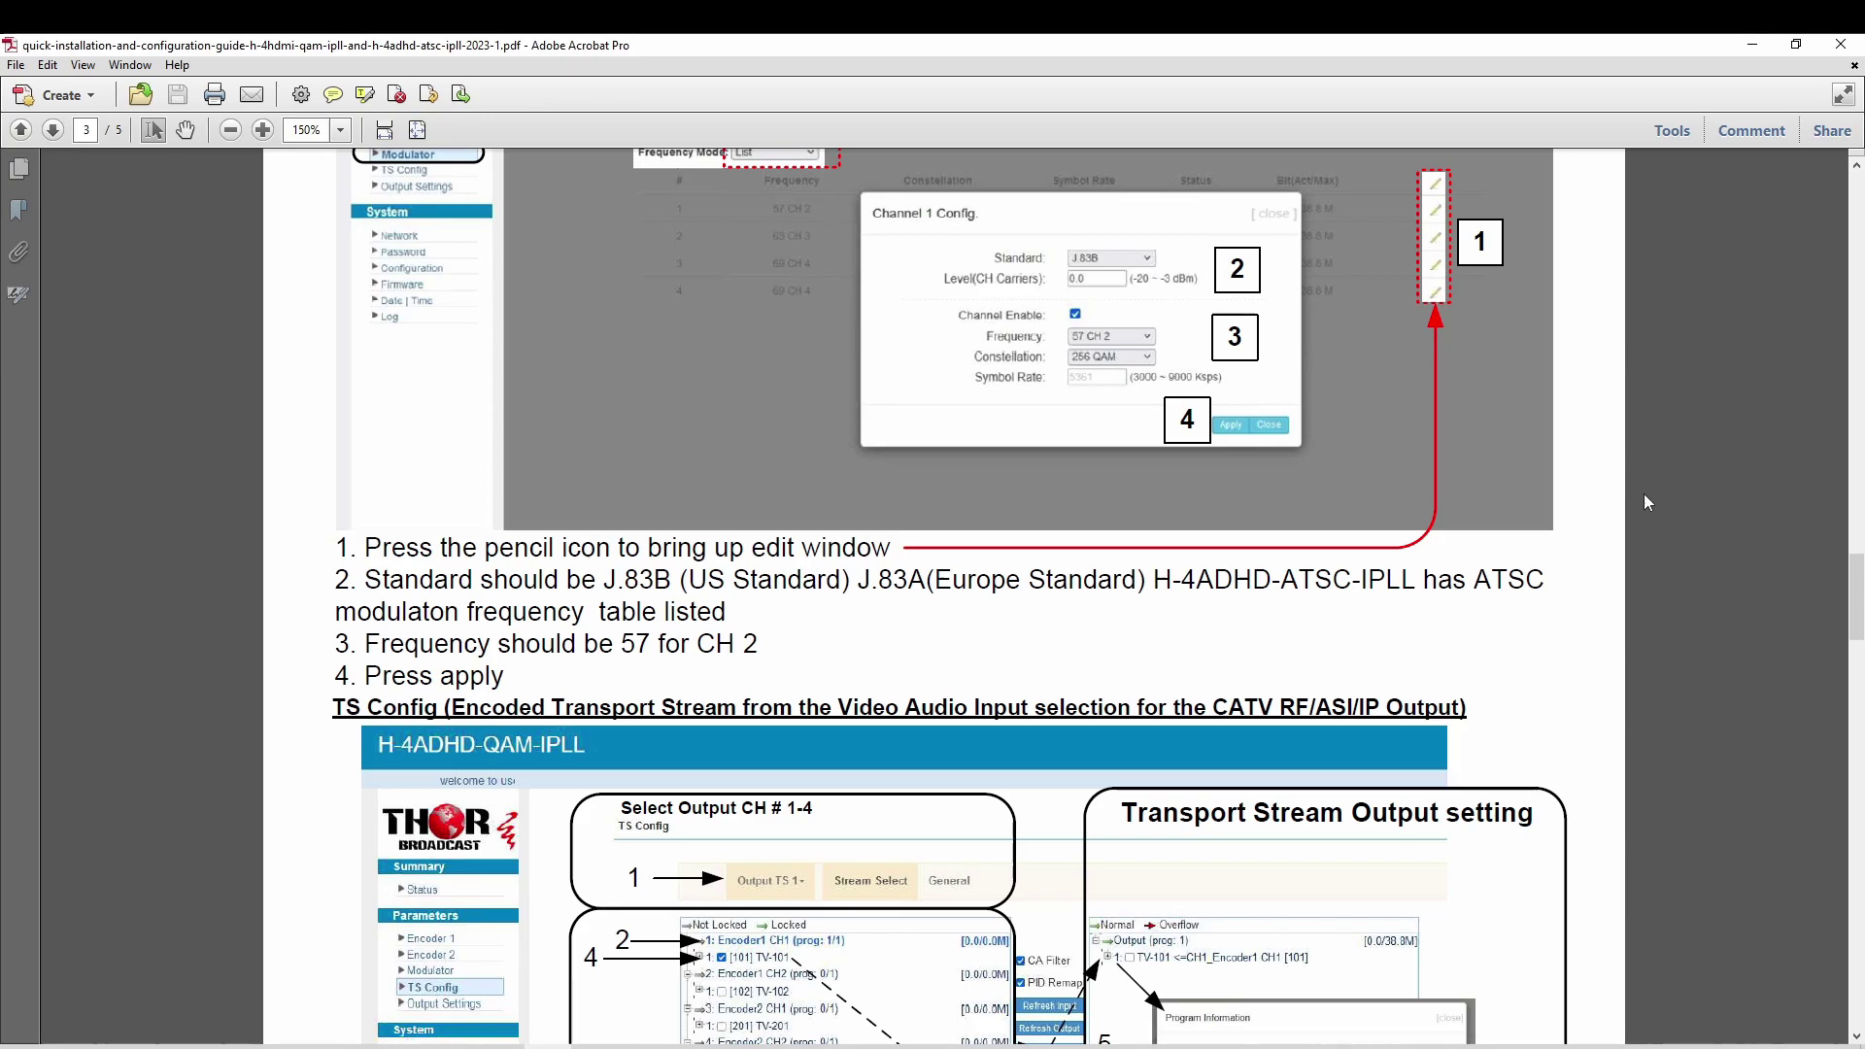
scroll(1640, 491, down, 6)
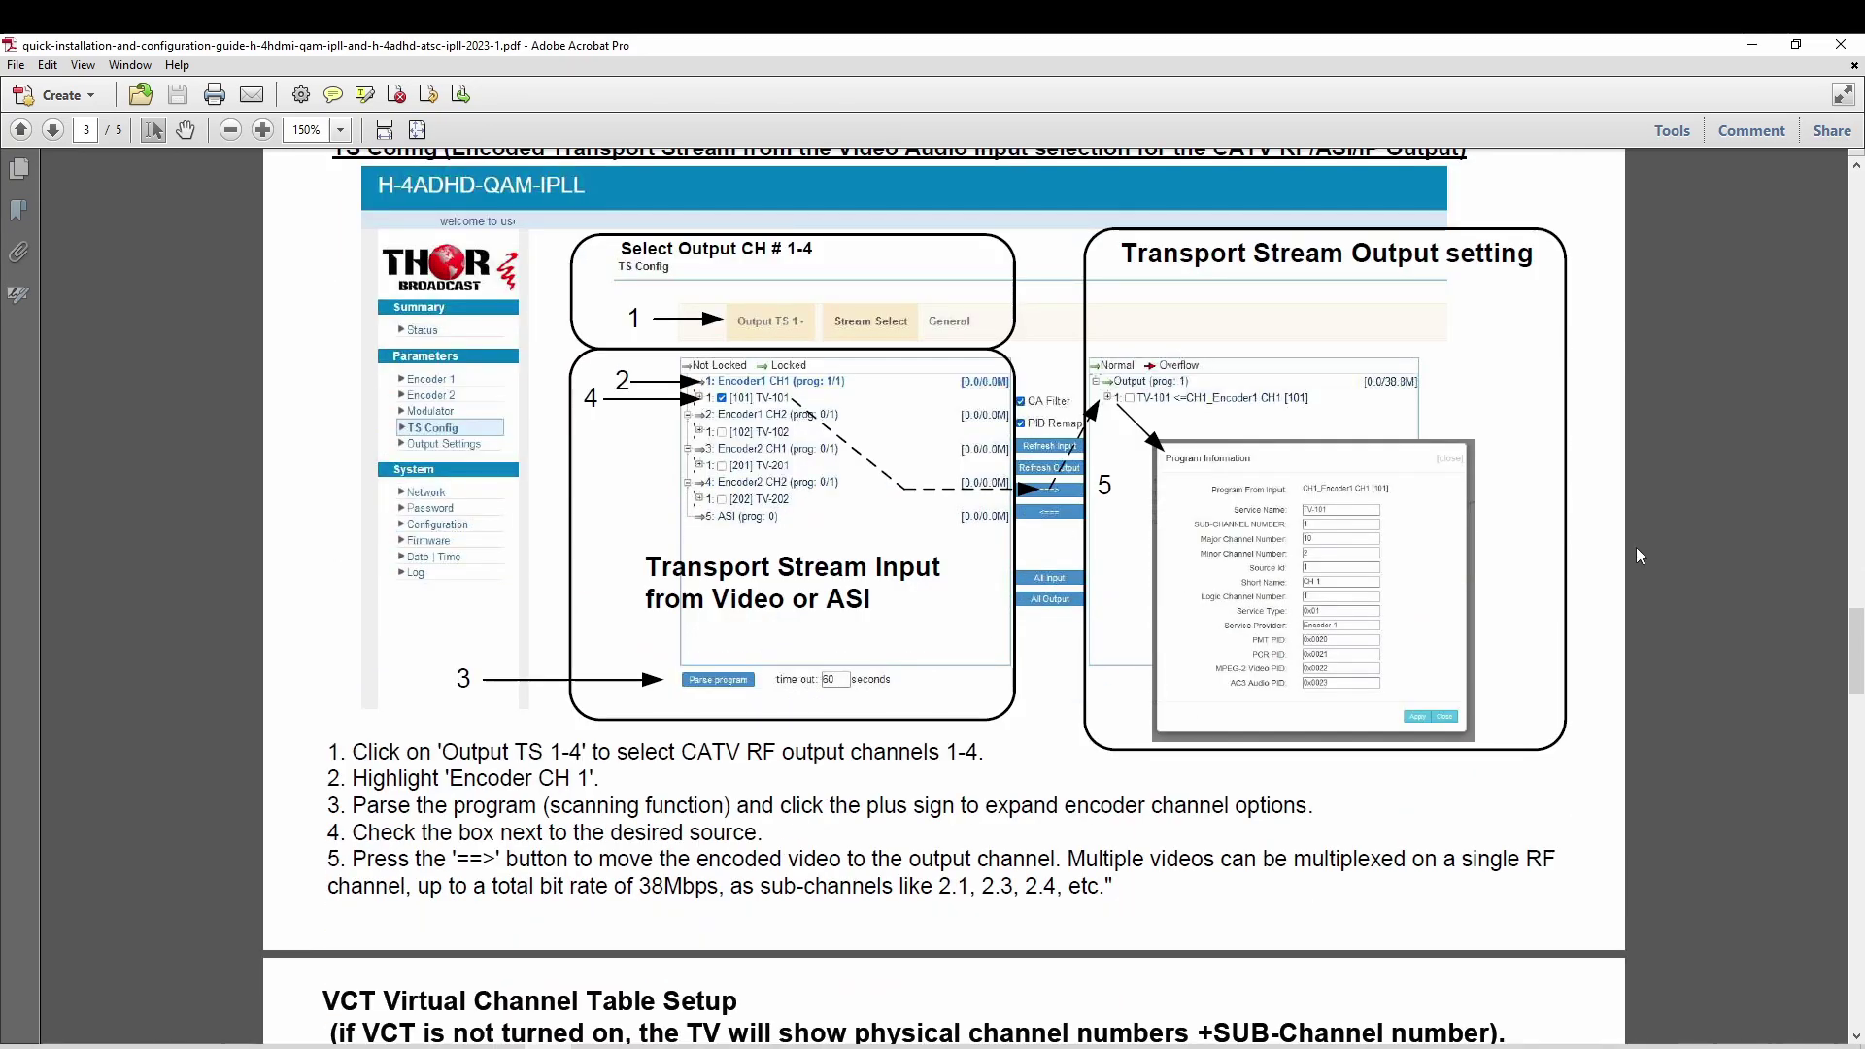
scroll(1634, 529, down, 4)
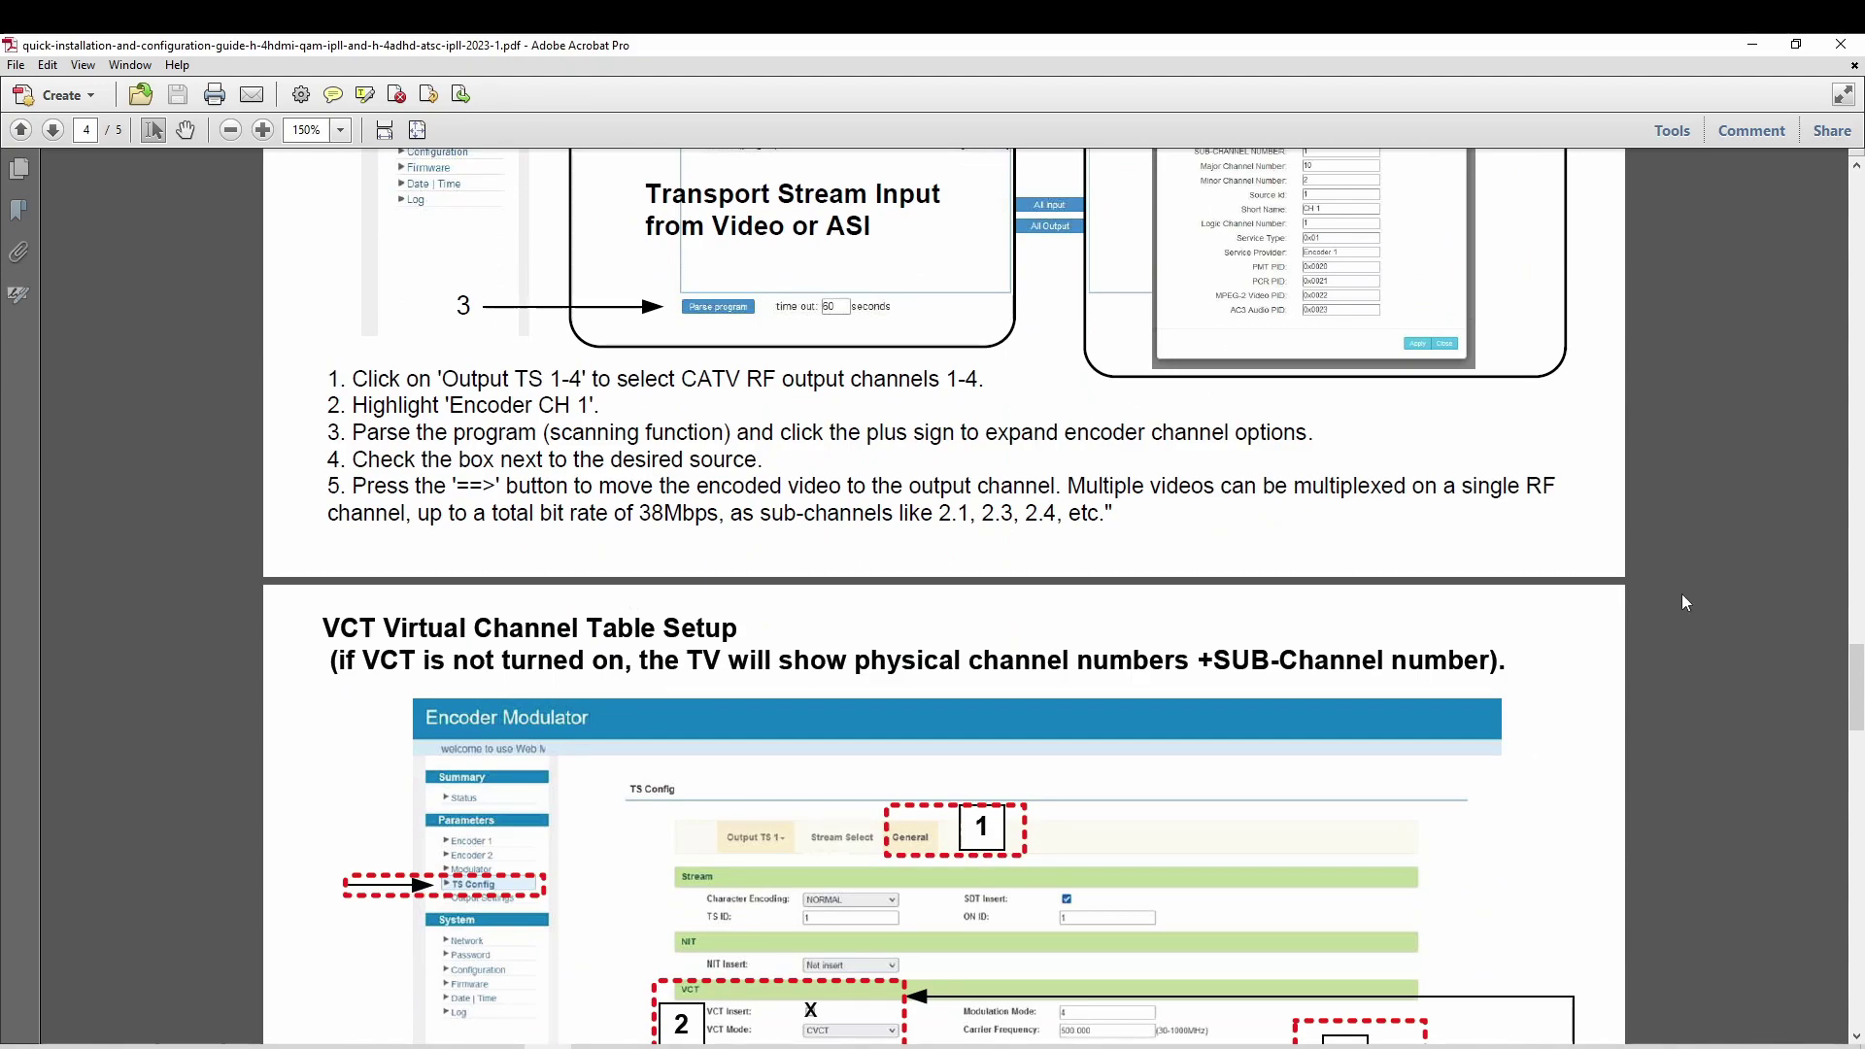
scroll(1646, 585, down, 4)
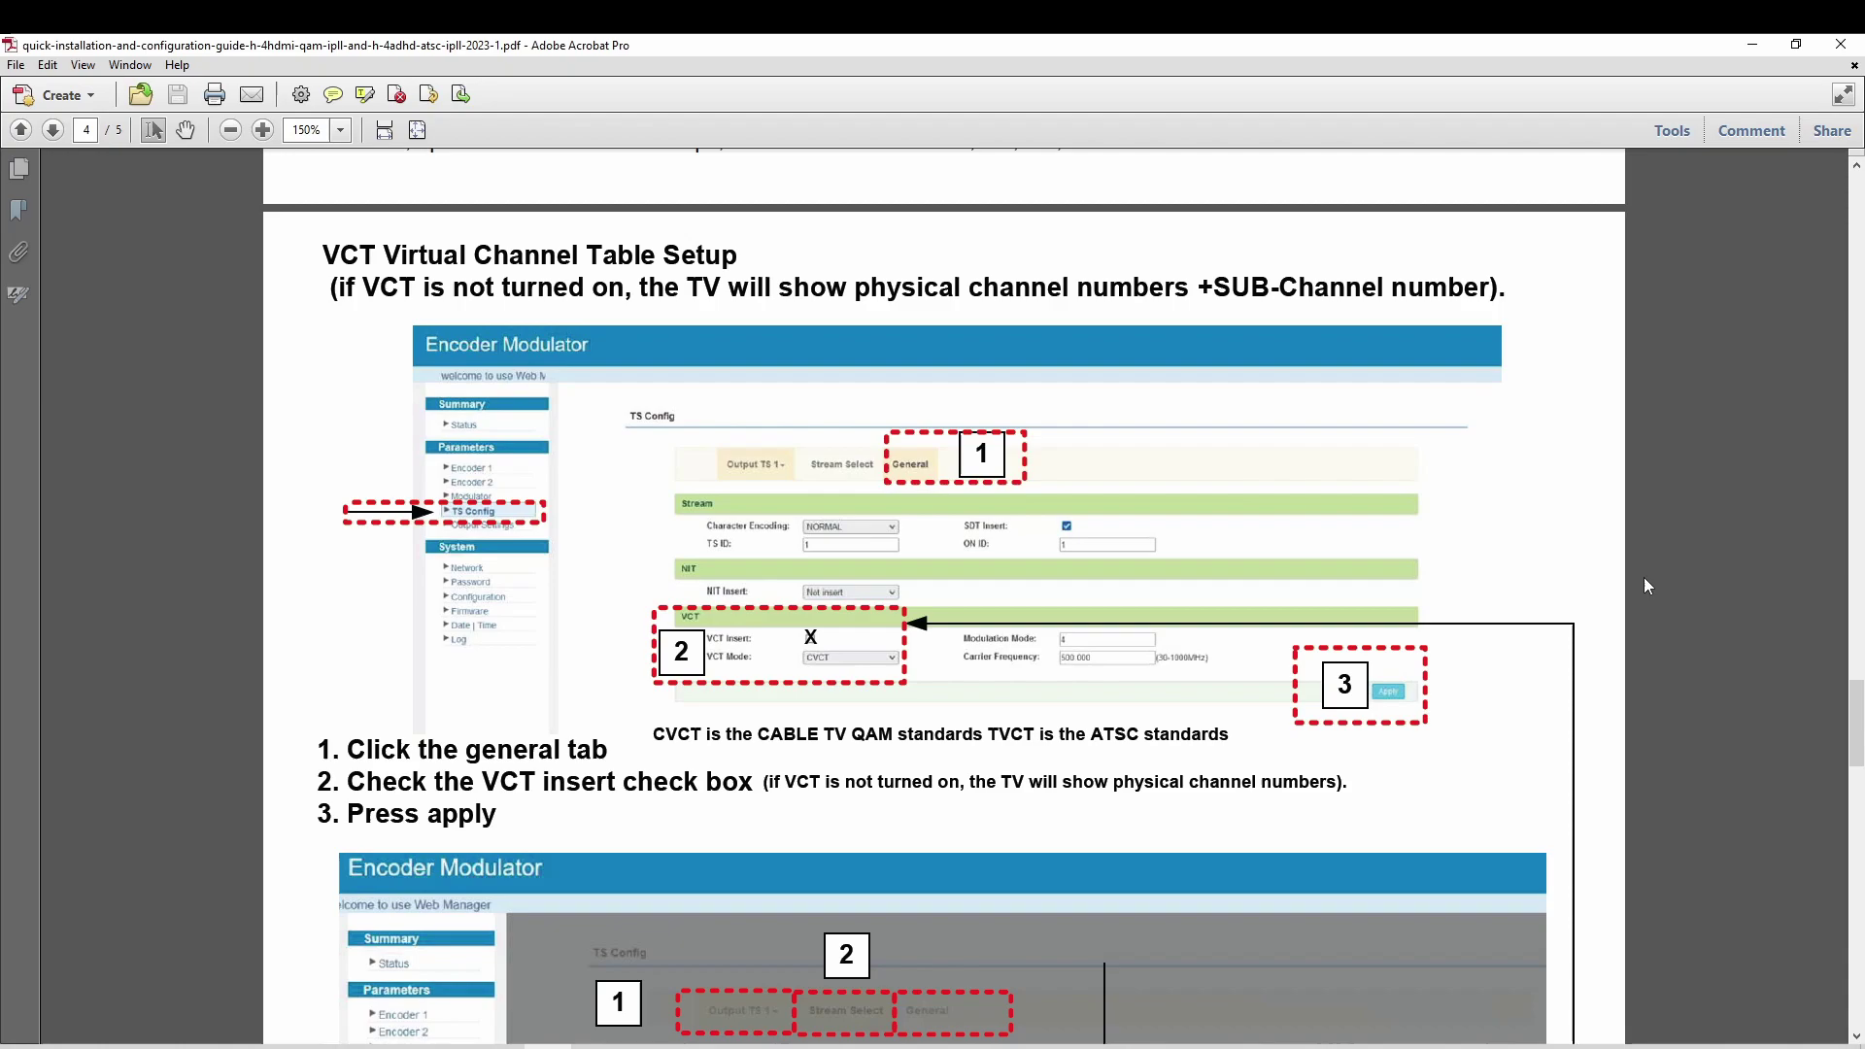
scroll(1643, 577, down, 2)
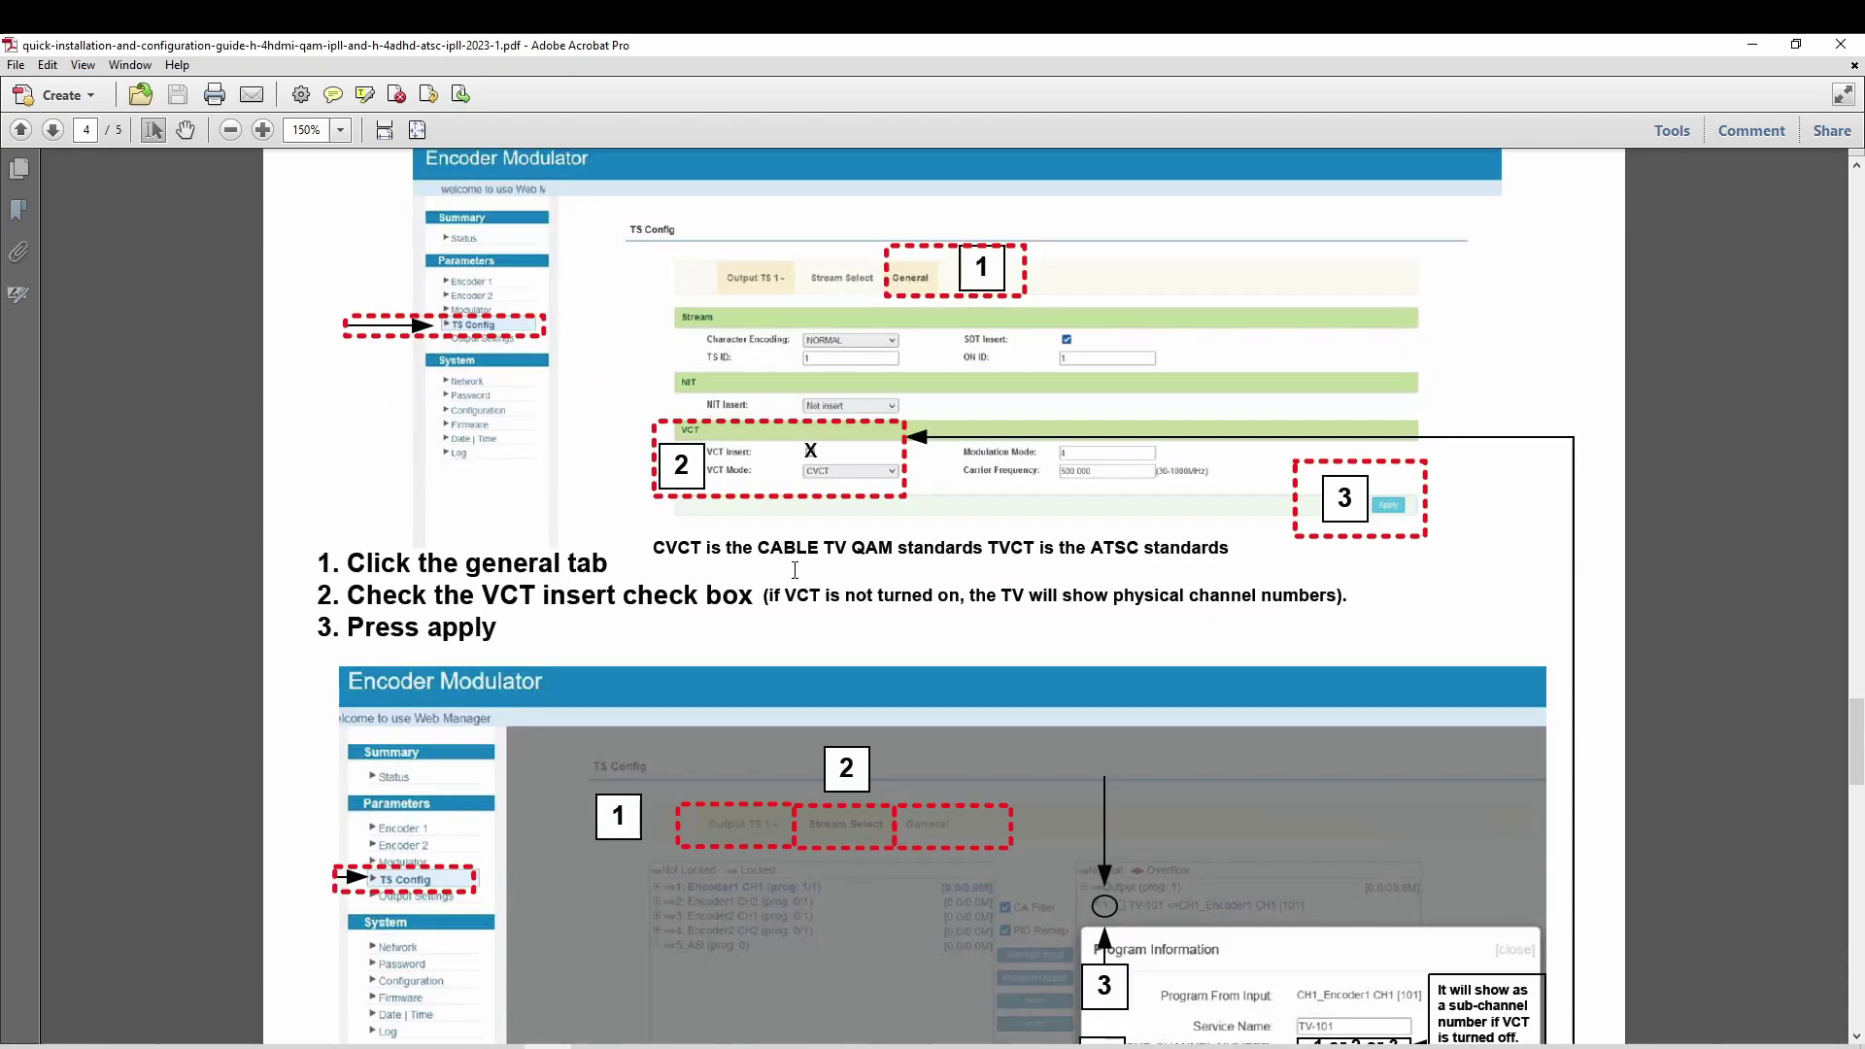
scroll(794, 570, down, 6)
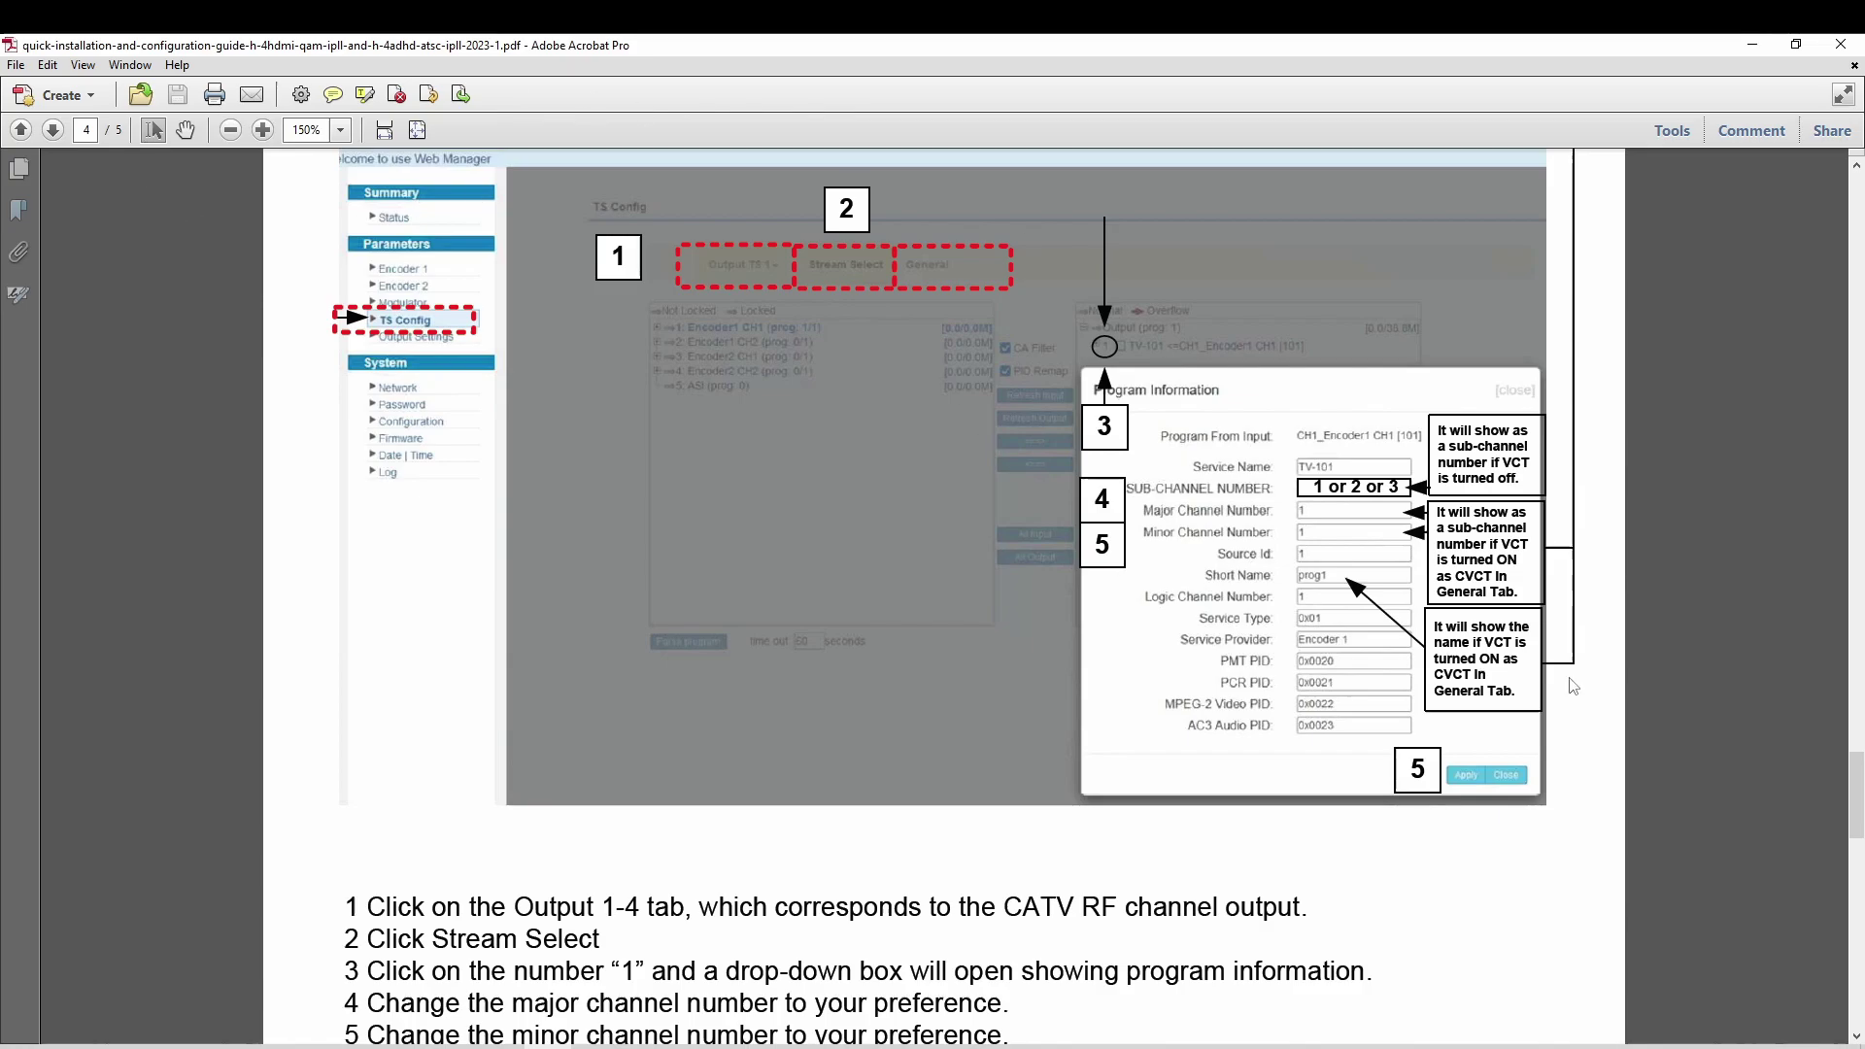
scroll(1654, 573, down, 12)
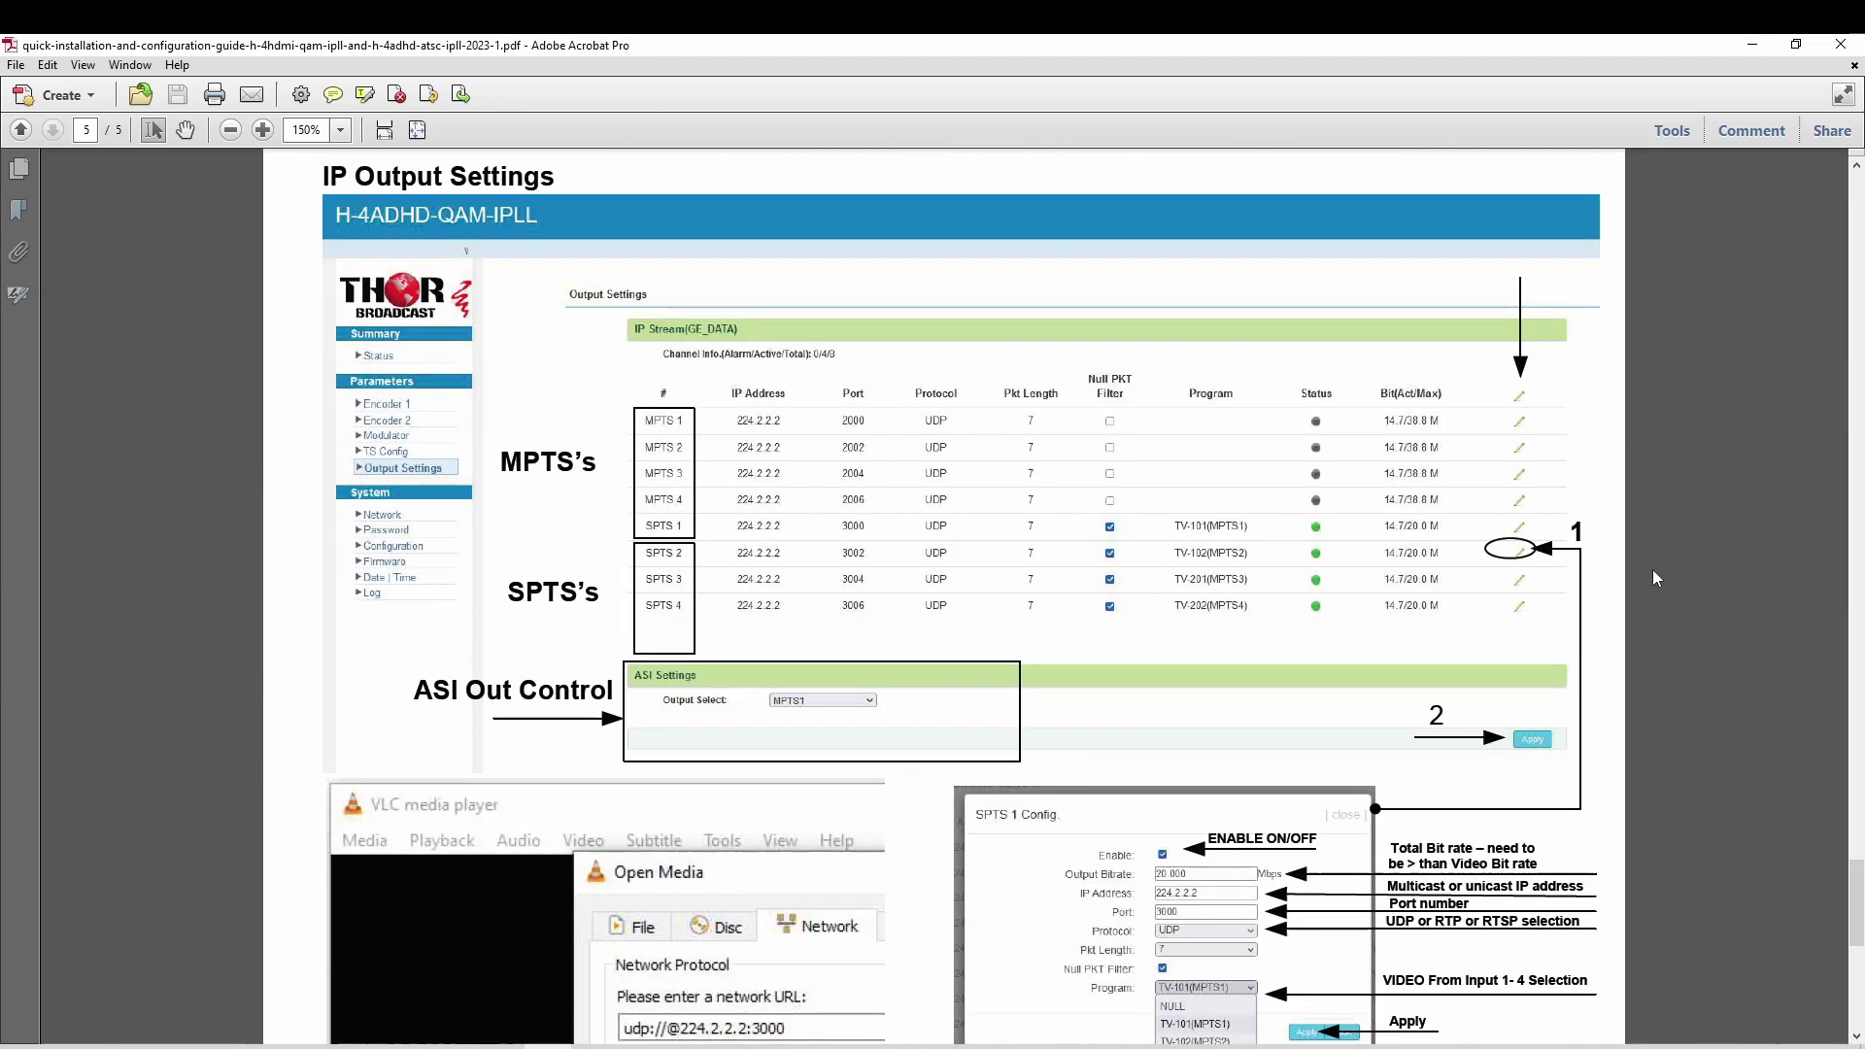
scroll(1654, 576, down, 9)
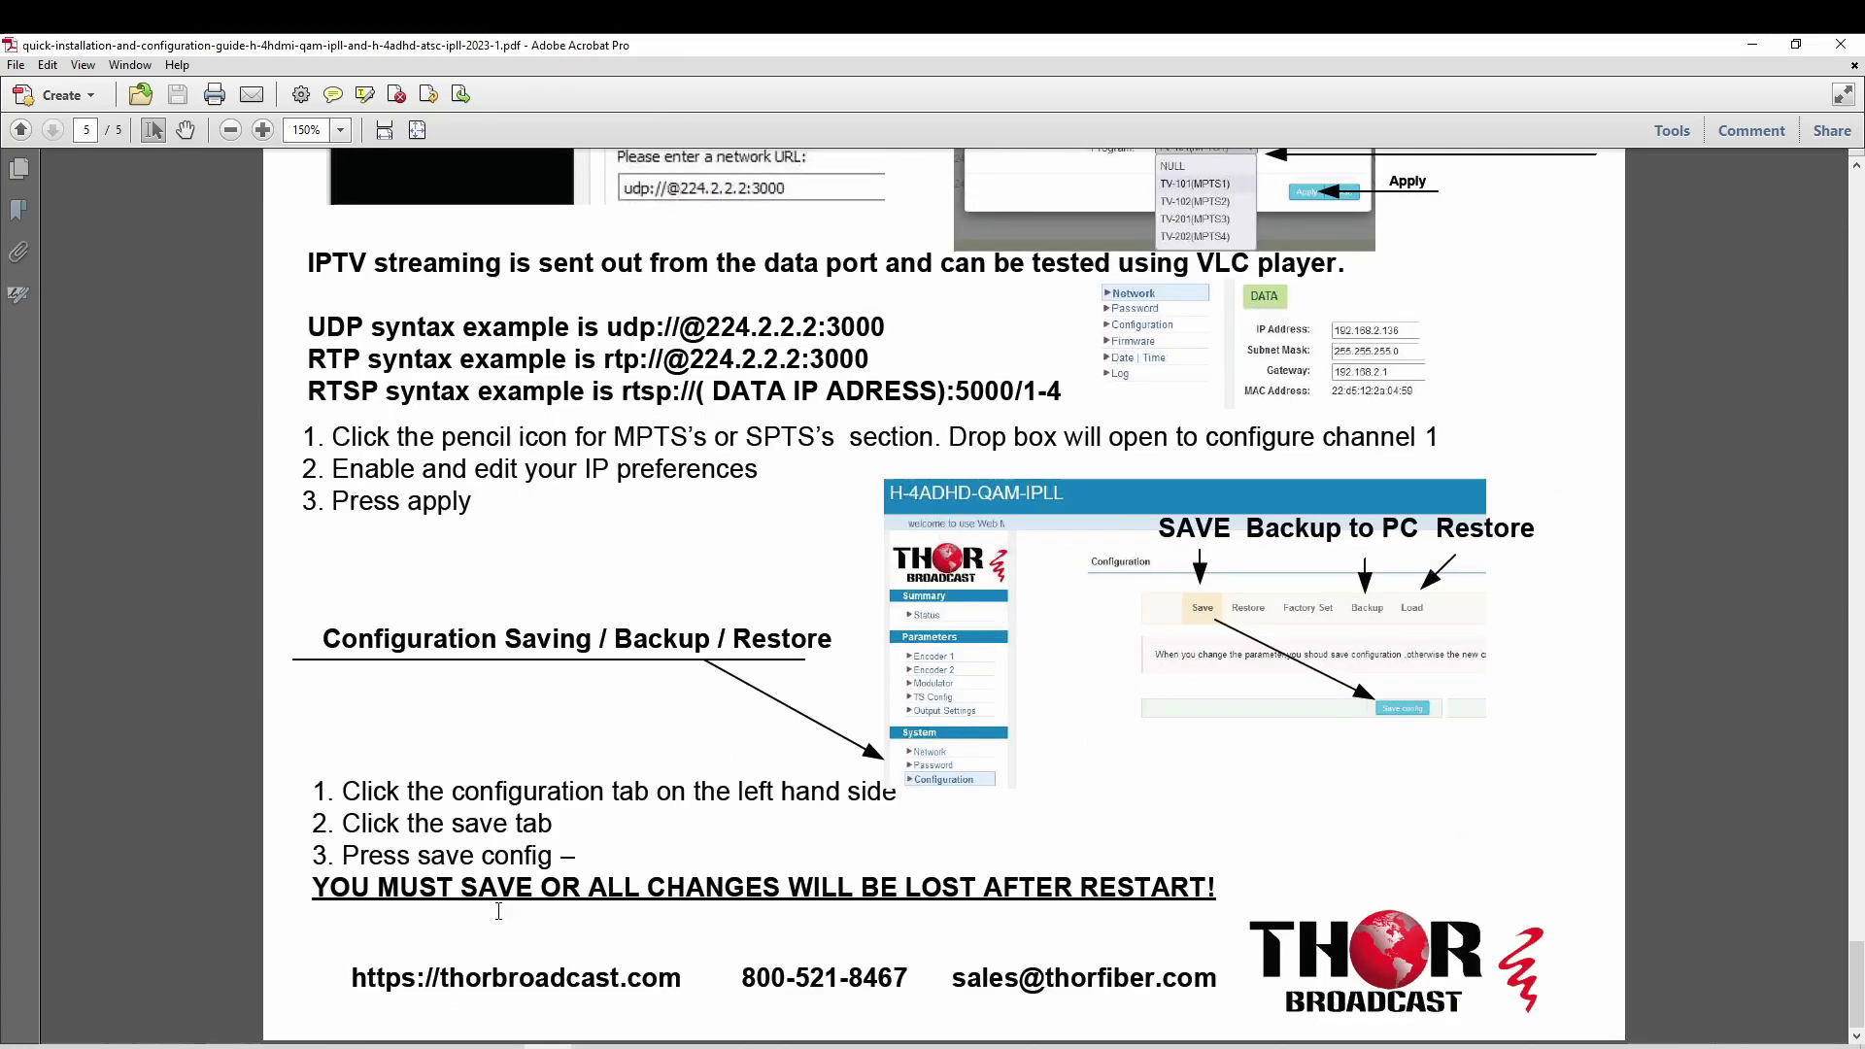
mouse_move(309, 1046)
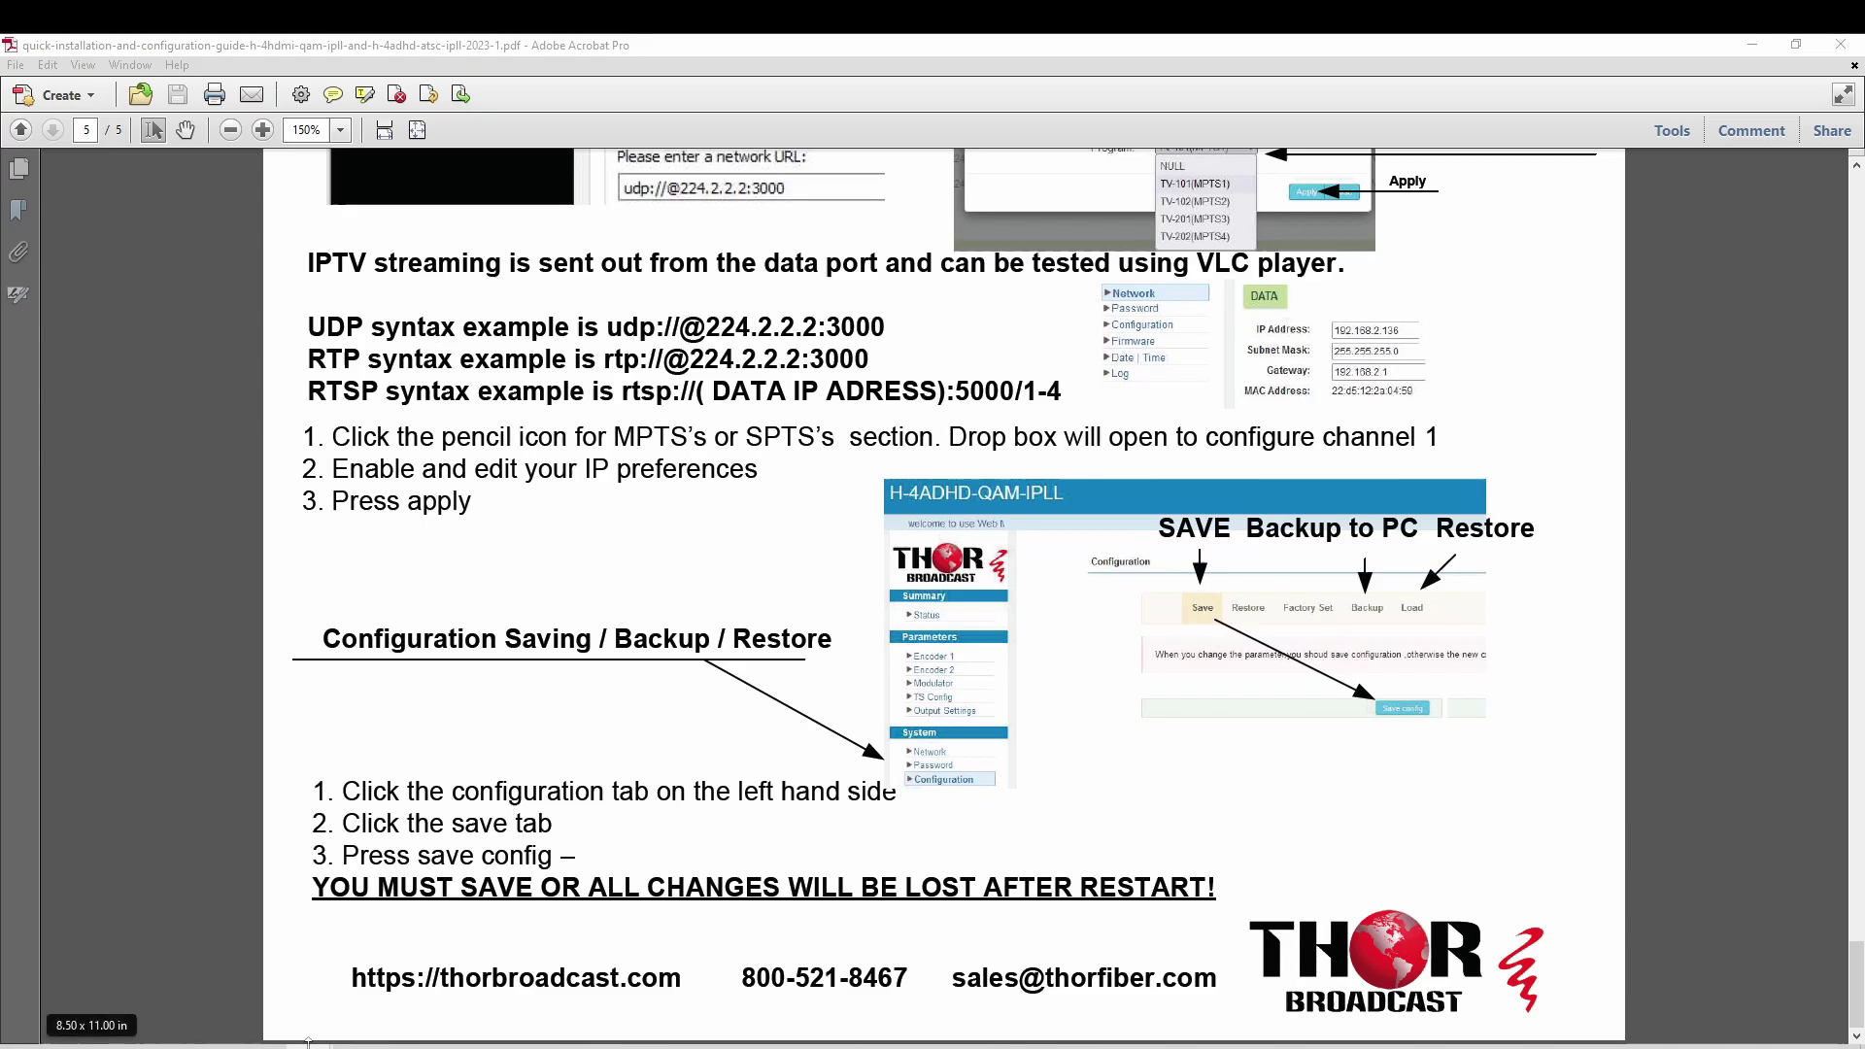
Return to Firefox and switch to the modulator's web management at 192.168.0.136.
click(165, 972)
scroll(1093, 497, up, 10)
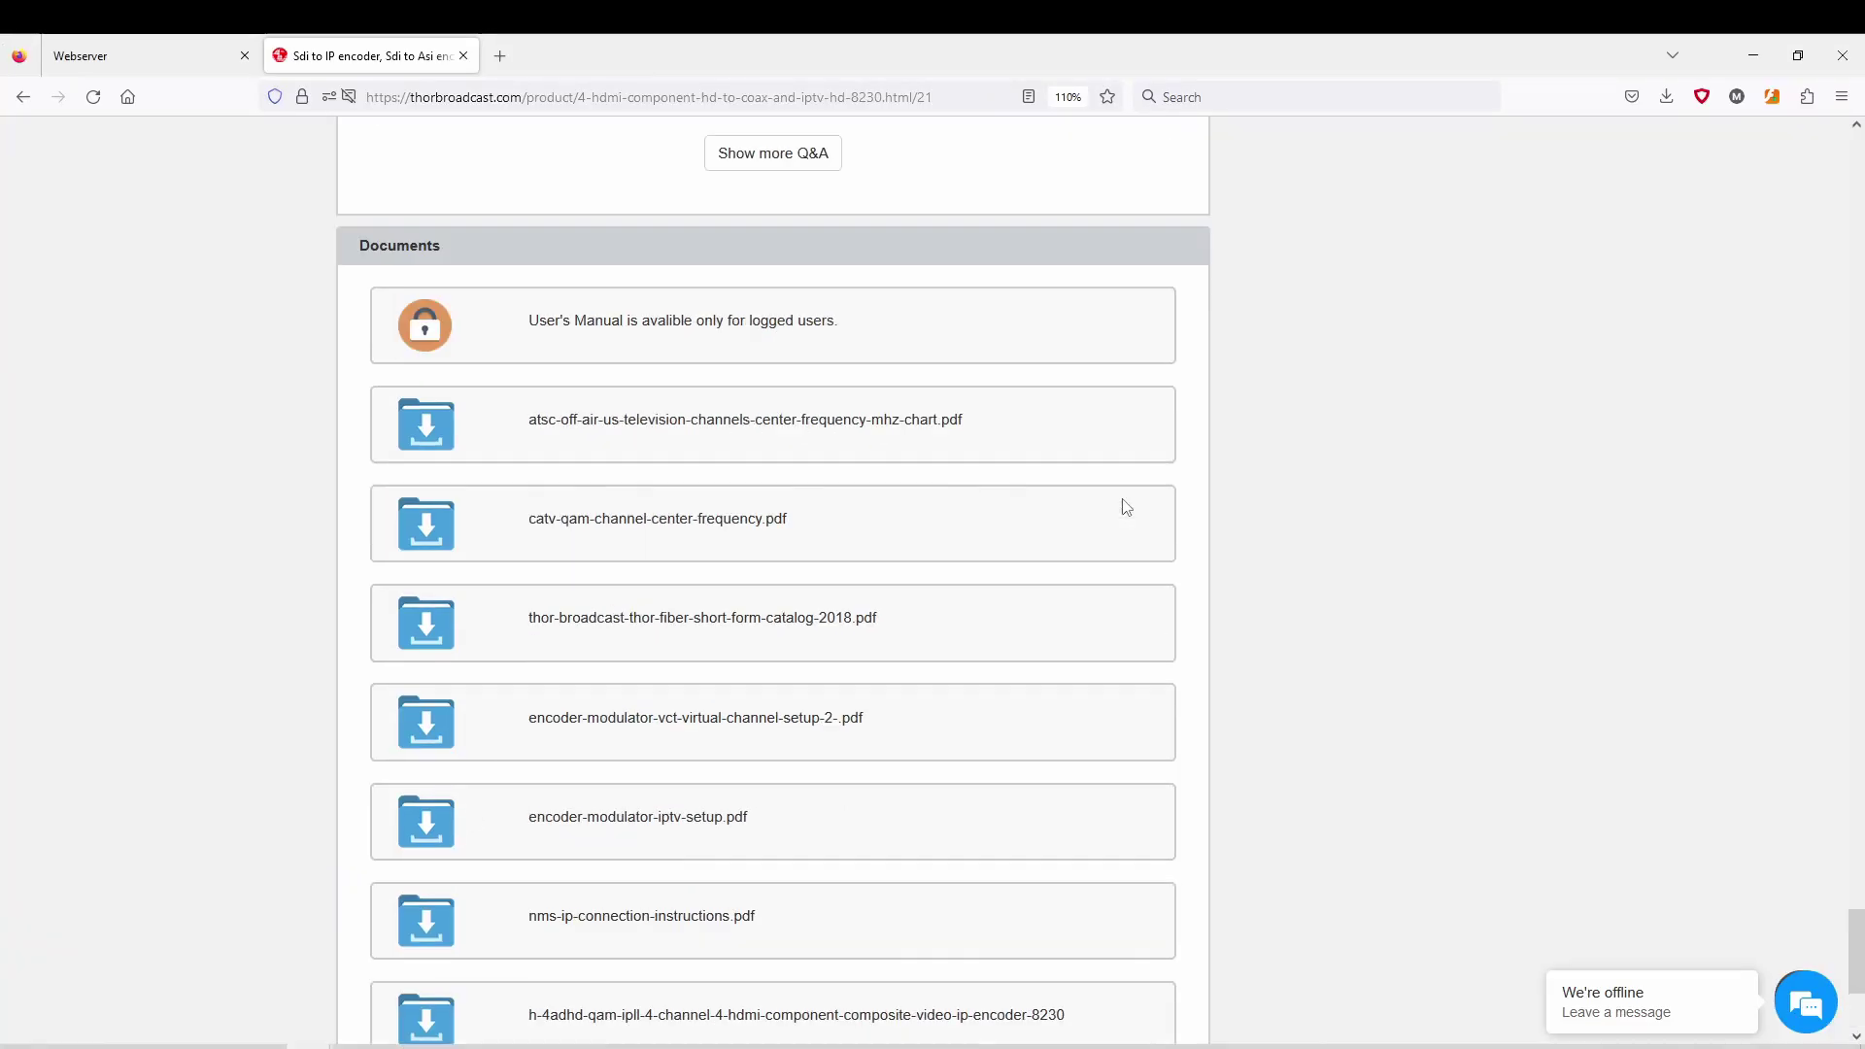
click(45, 43)
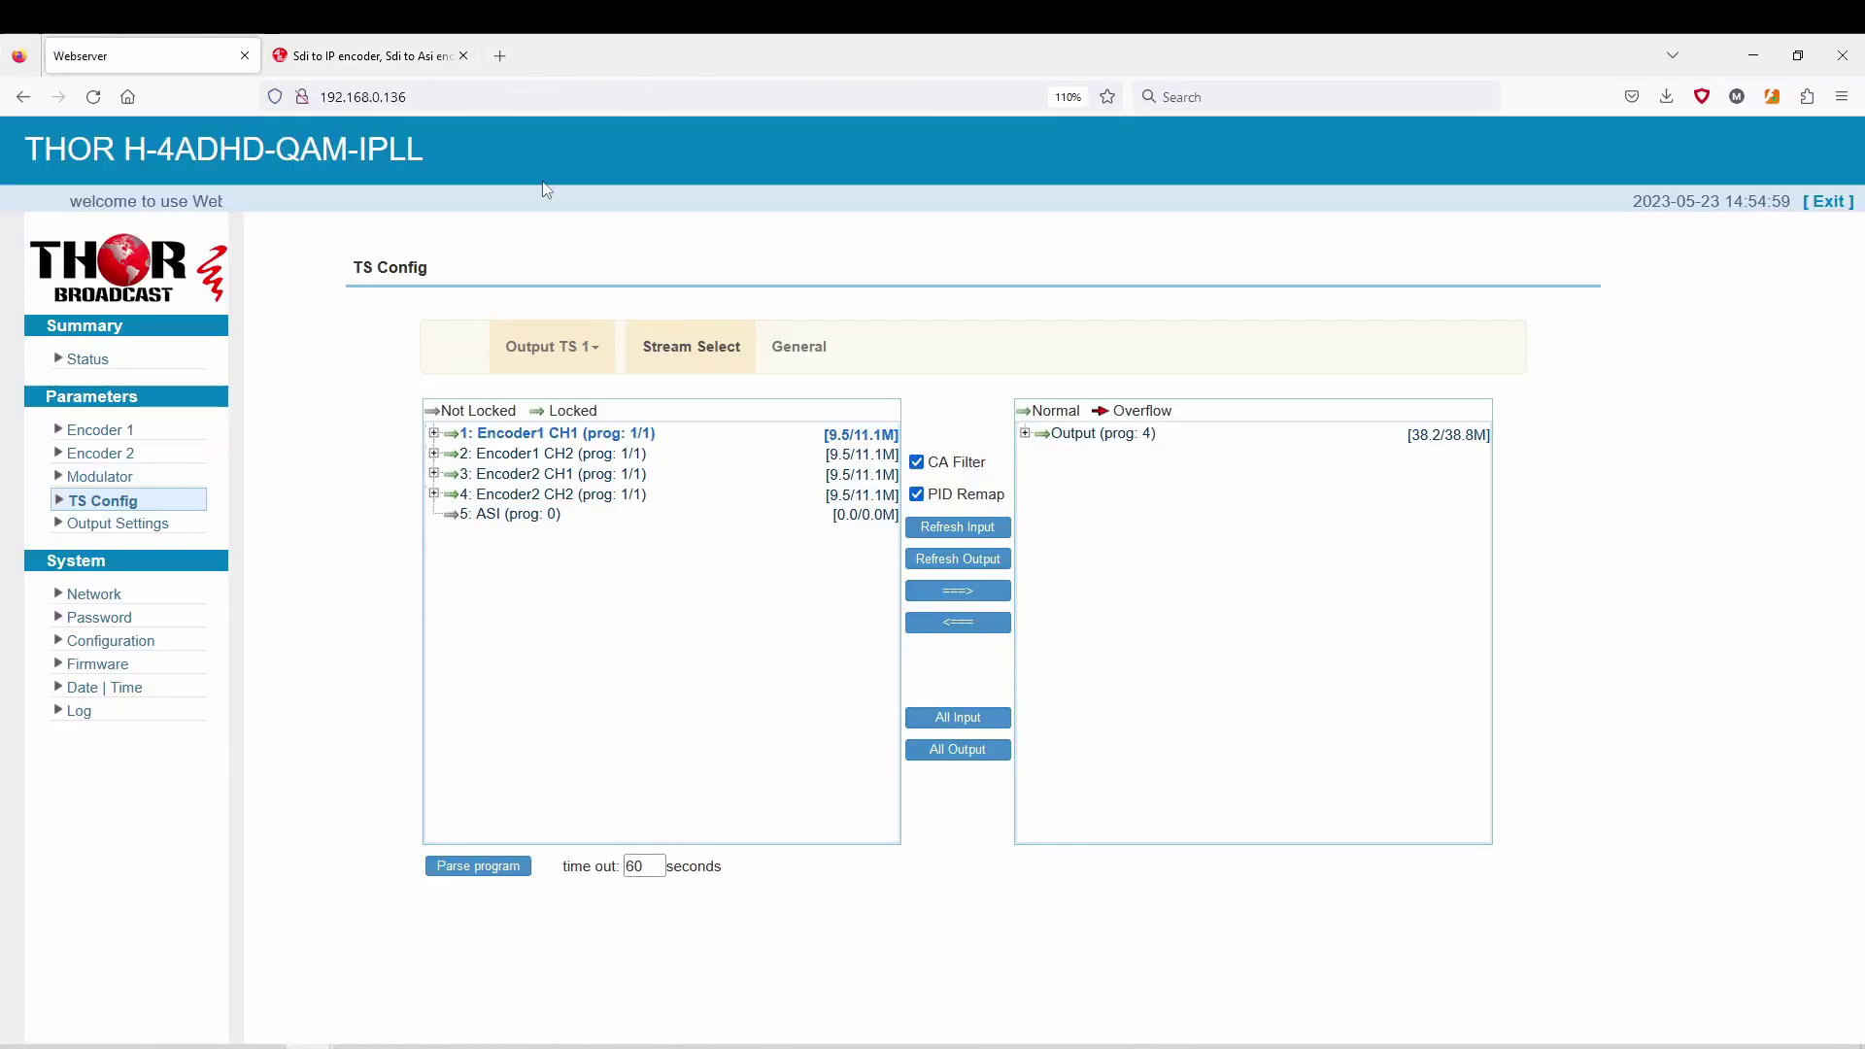
click(419, 97)
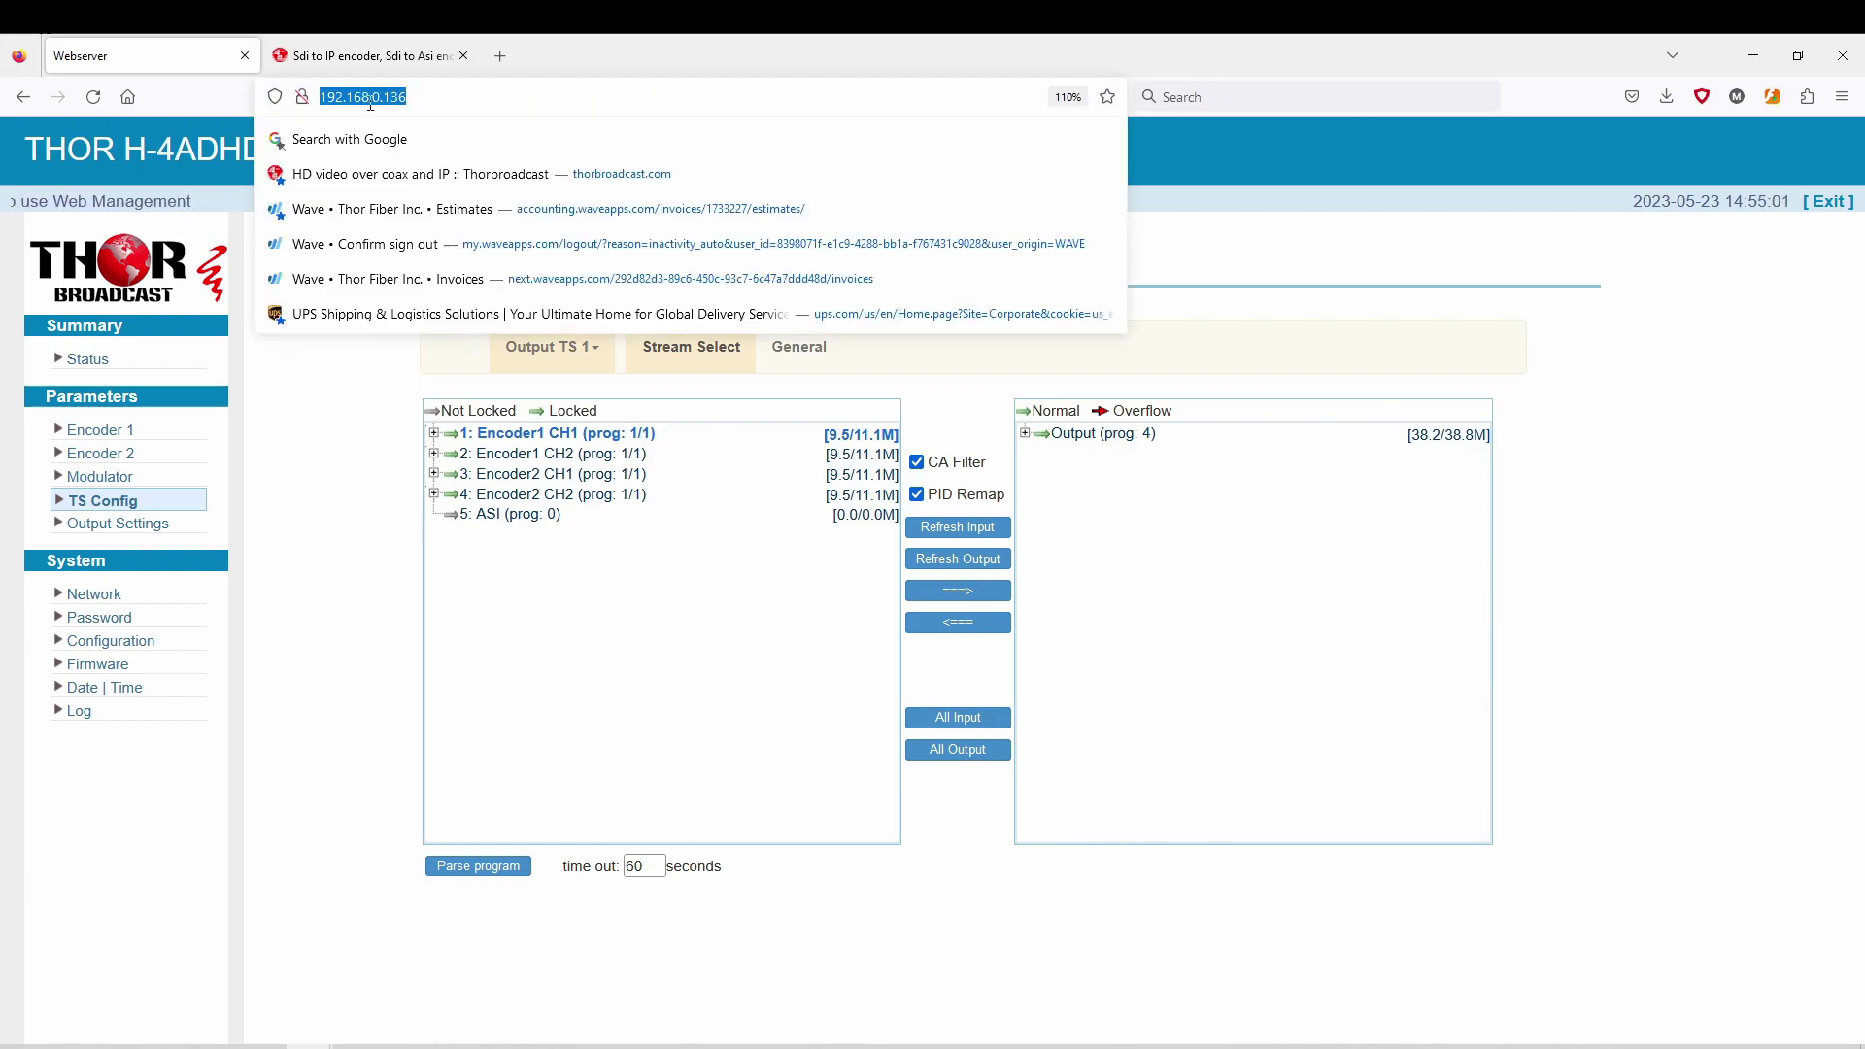
click(371, 104)
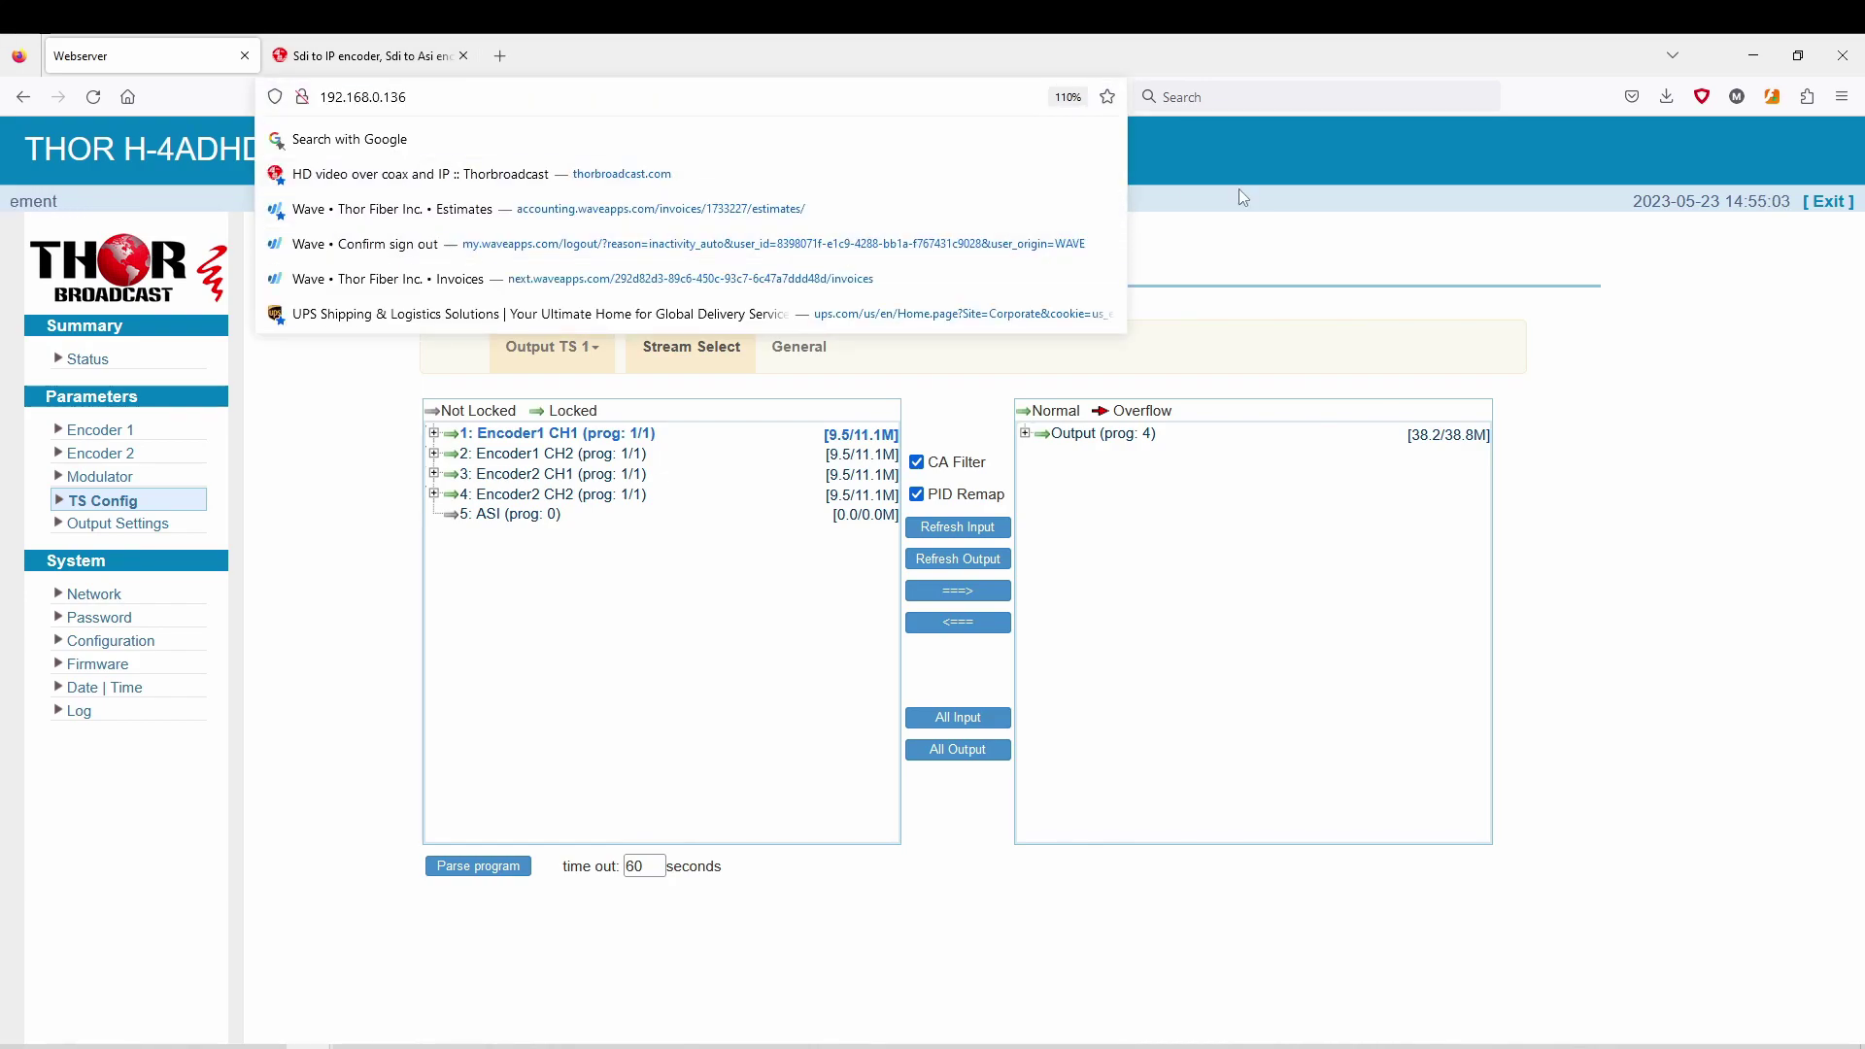
Open the Status page and highlight the software version 12.10.13 details.
click(1742, 458)
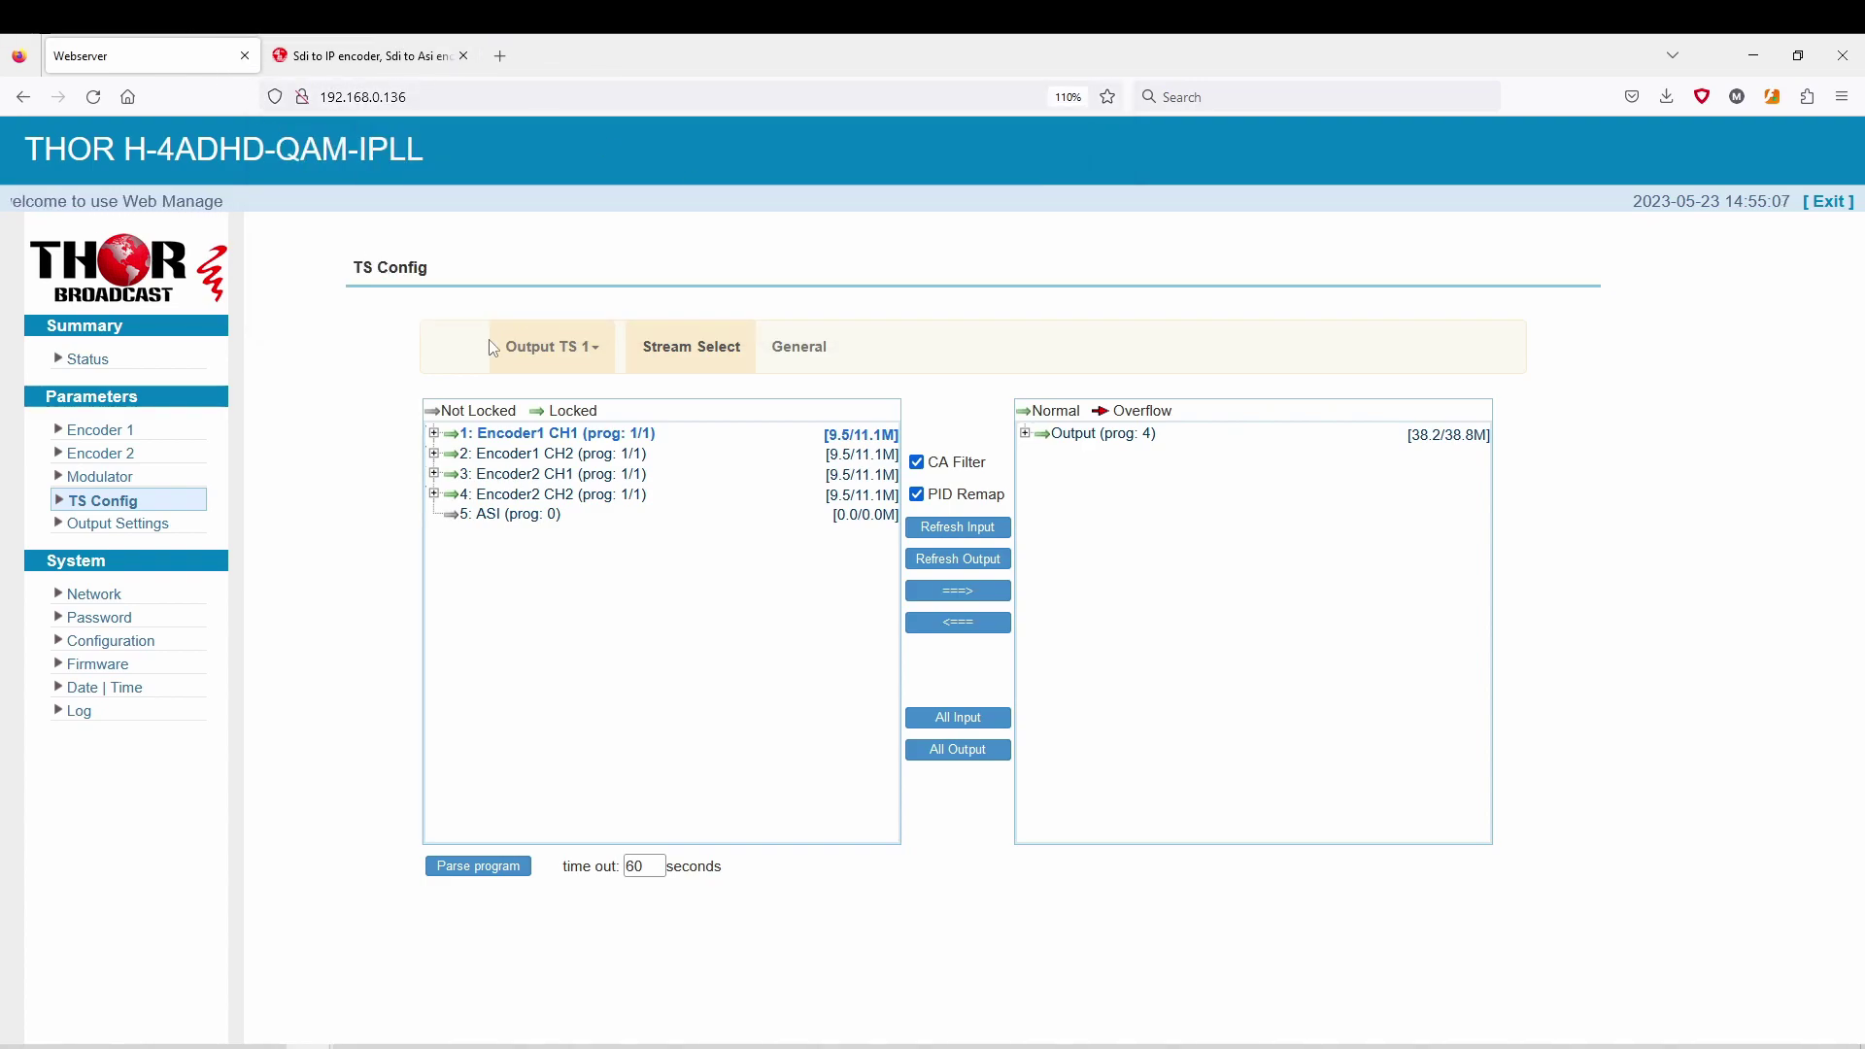
click(89, 359)
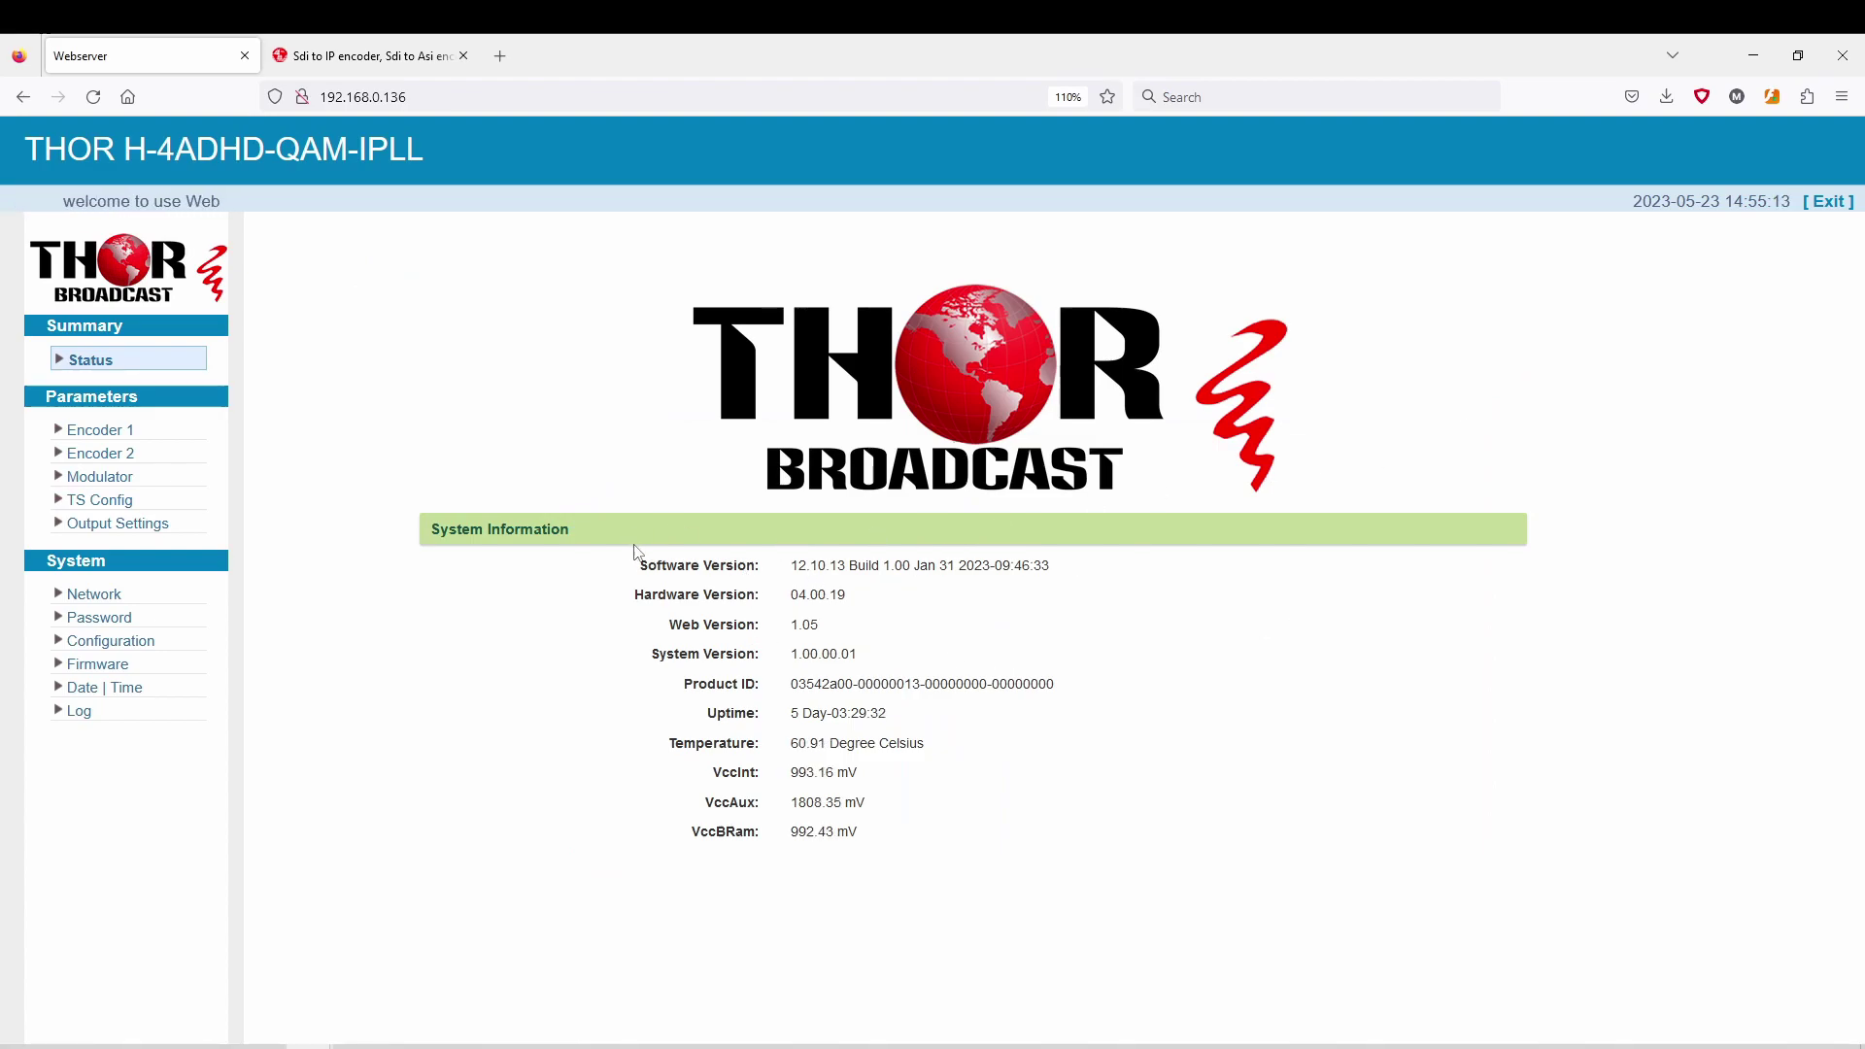
drag(633, 550, 1041, 874)
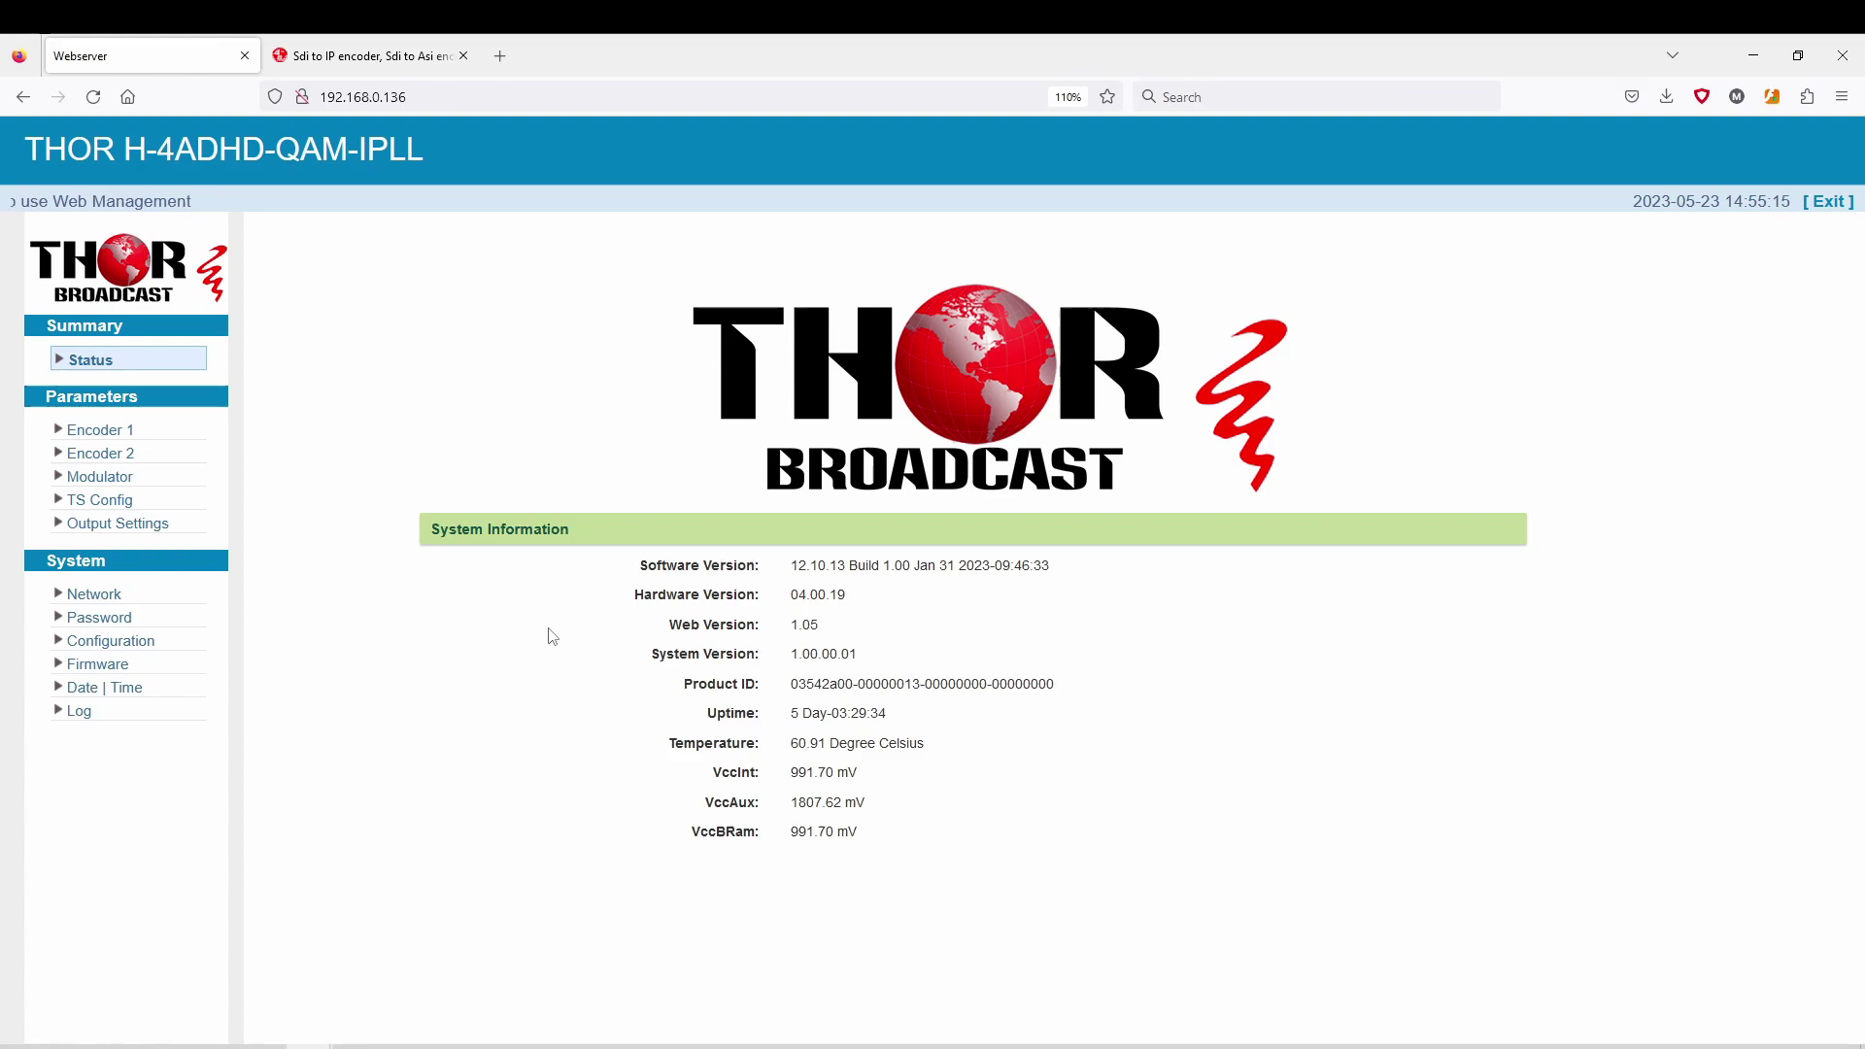
Open Encoder 1 settings, switching the channel to CH 2 and back to CH 1.
click(97, 430)
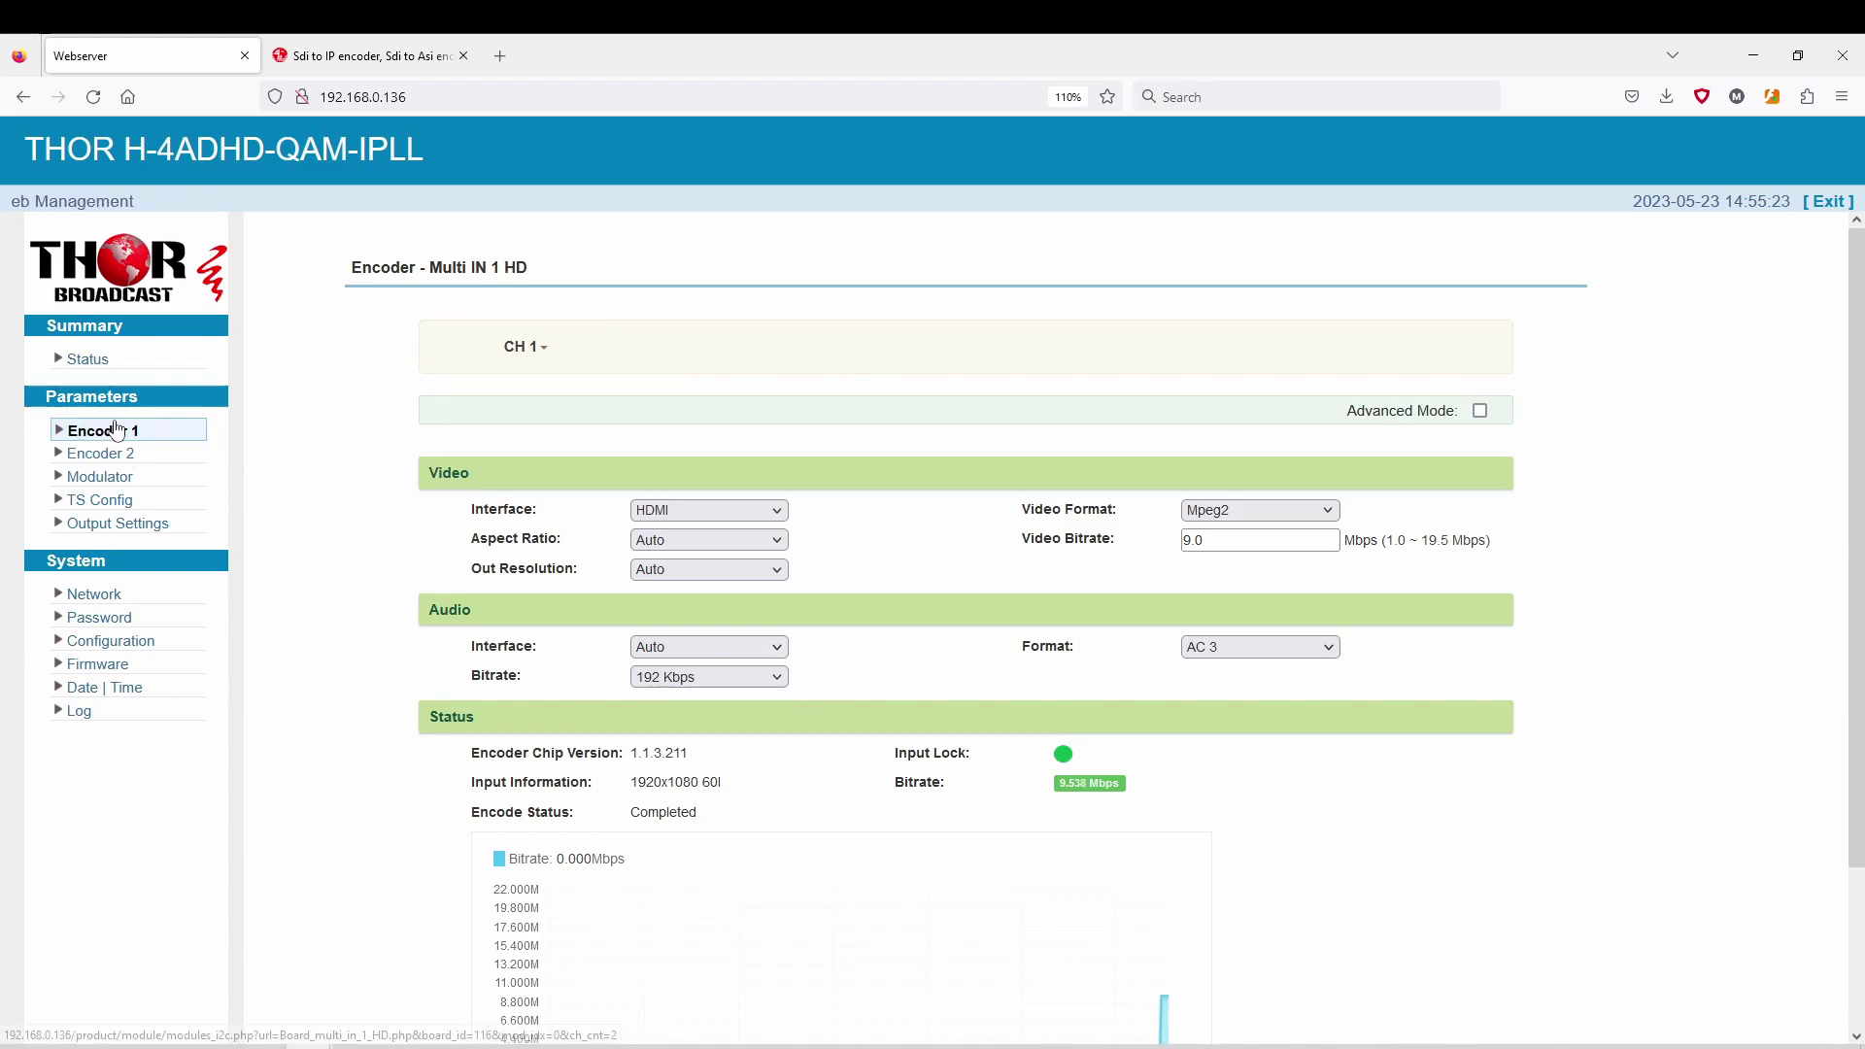
click(556, 359)
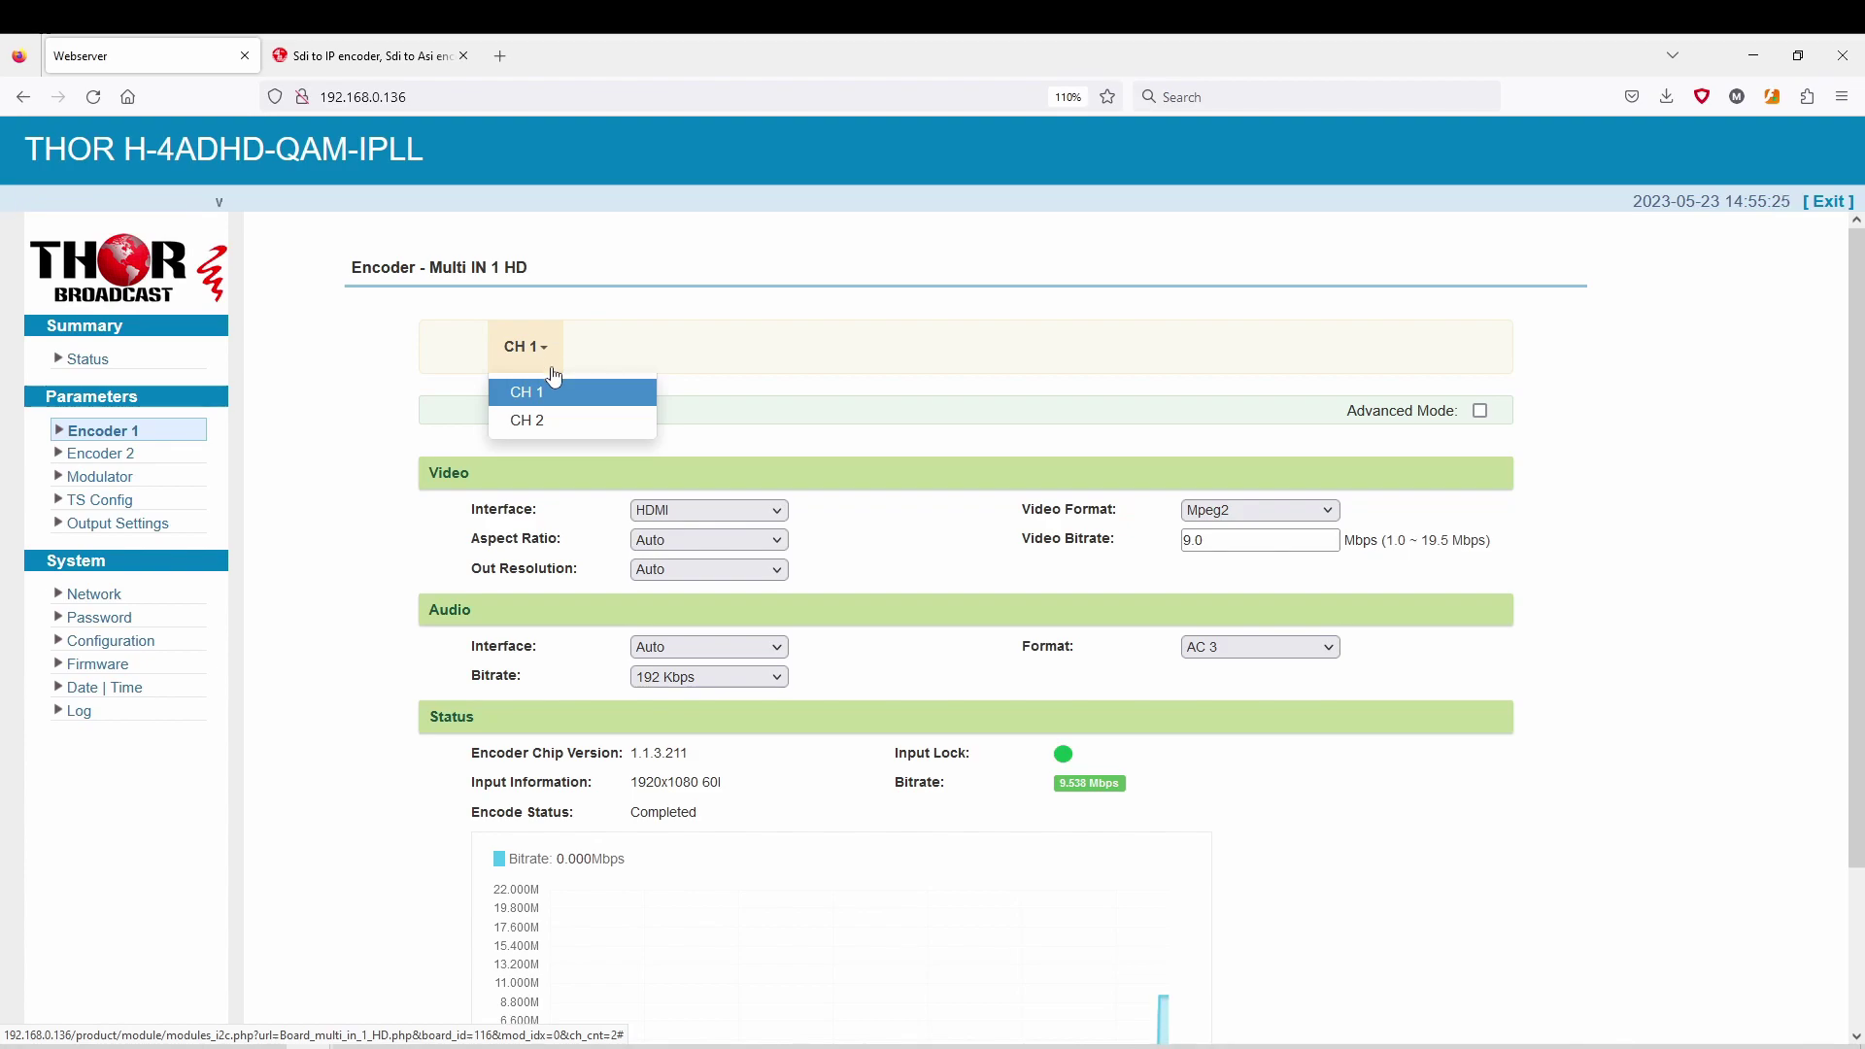
click(541, 422)
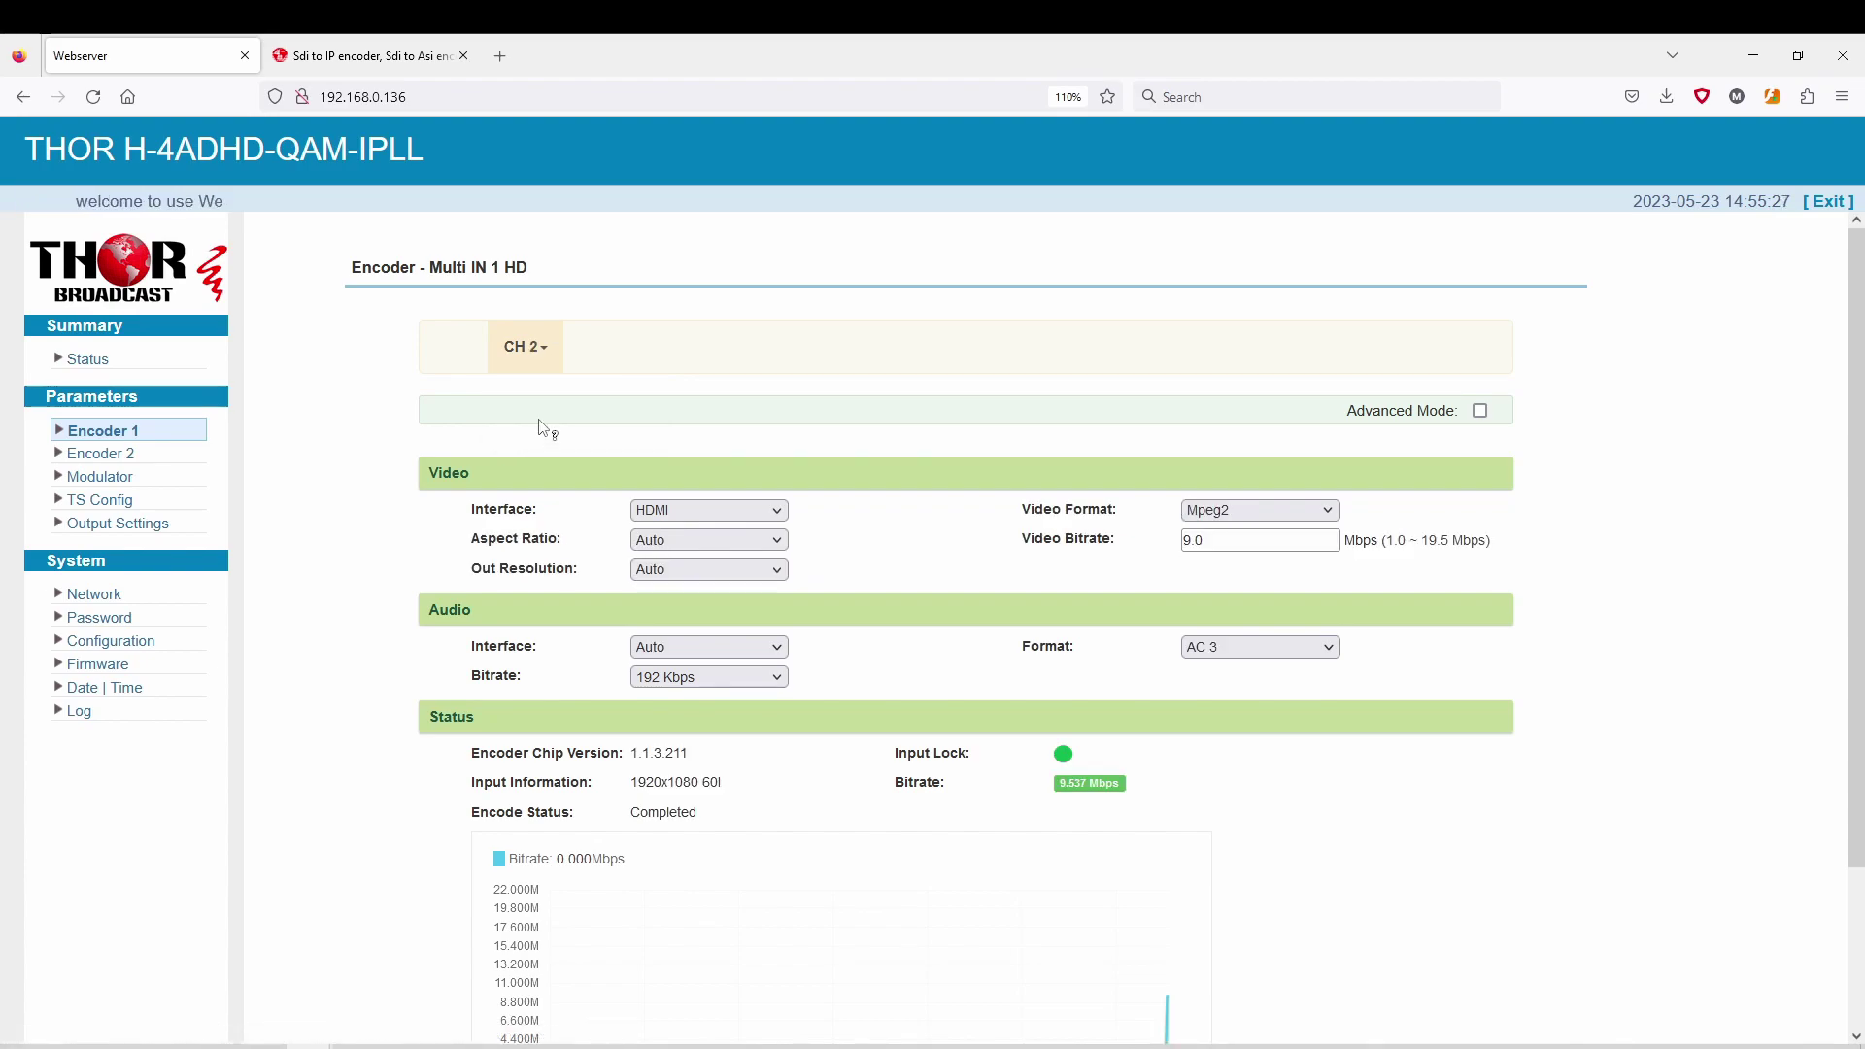
click(545, 347)
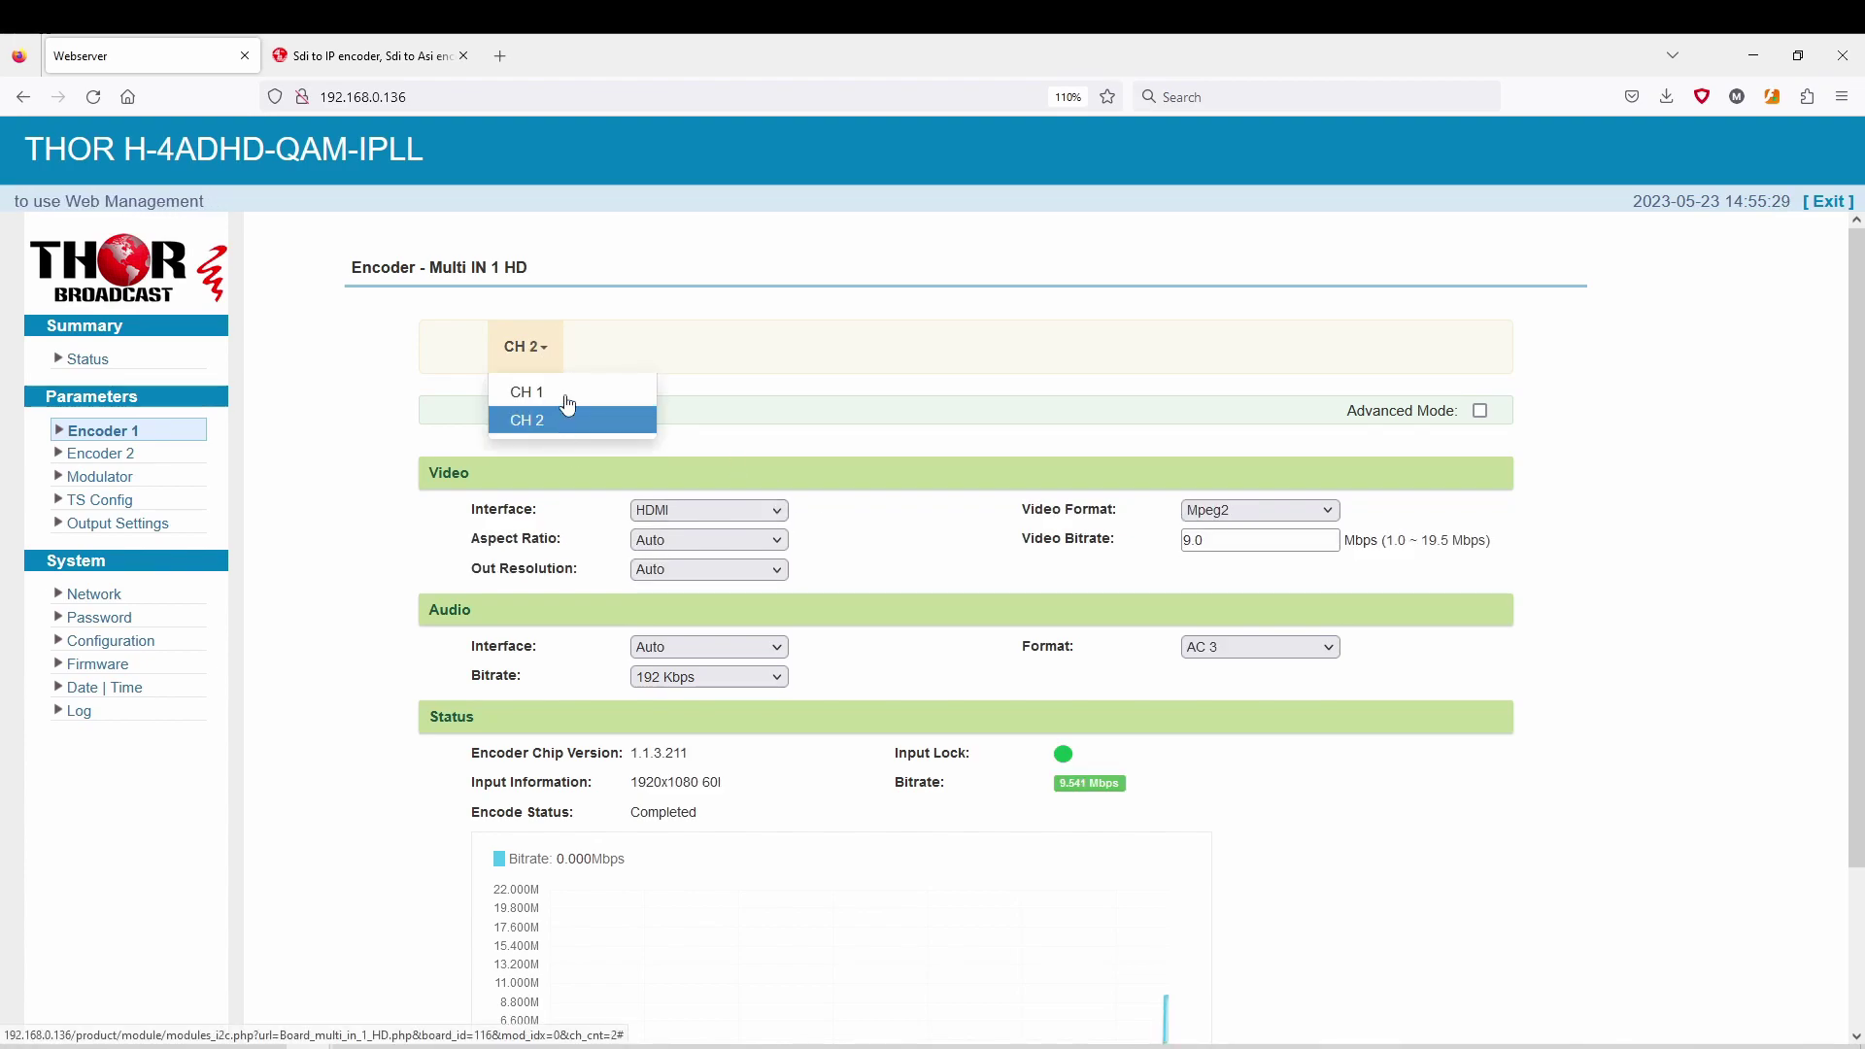
click(573, 389)
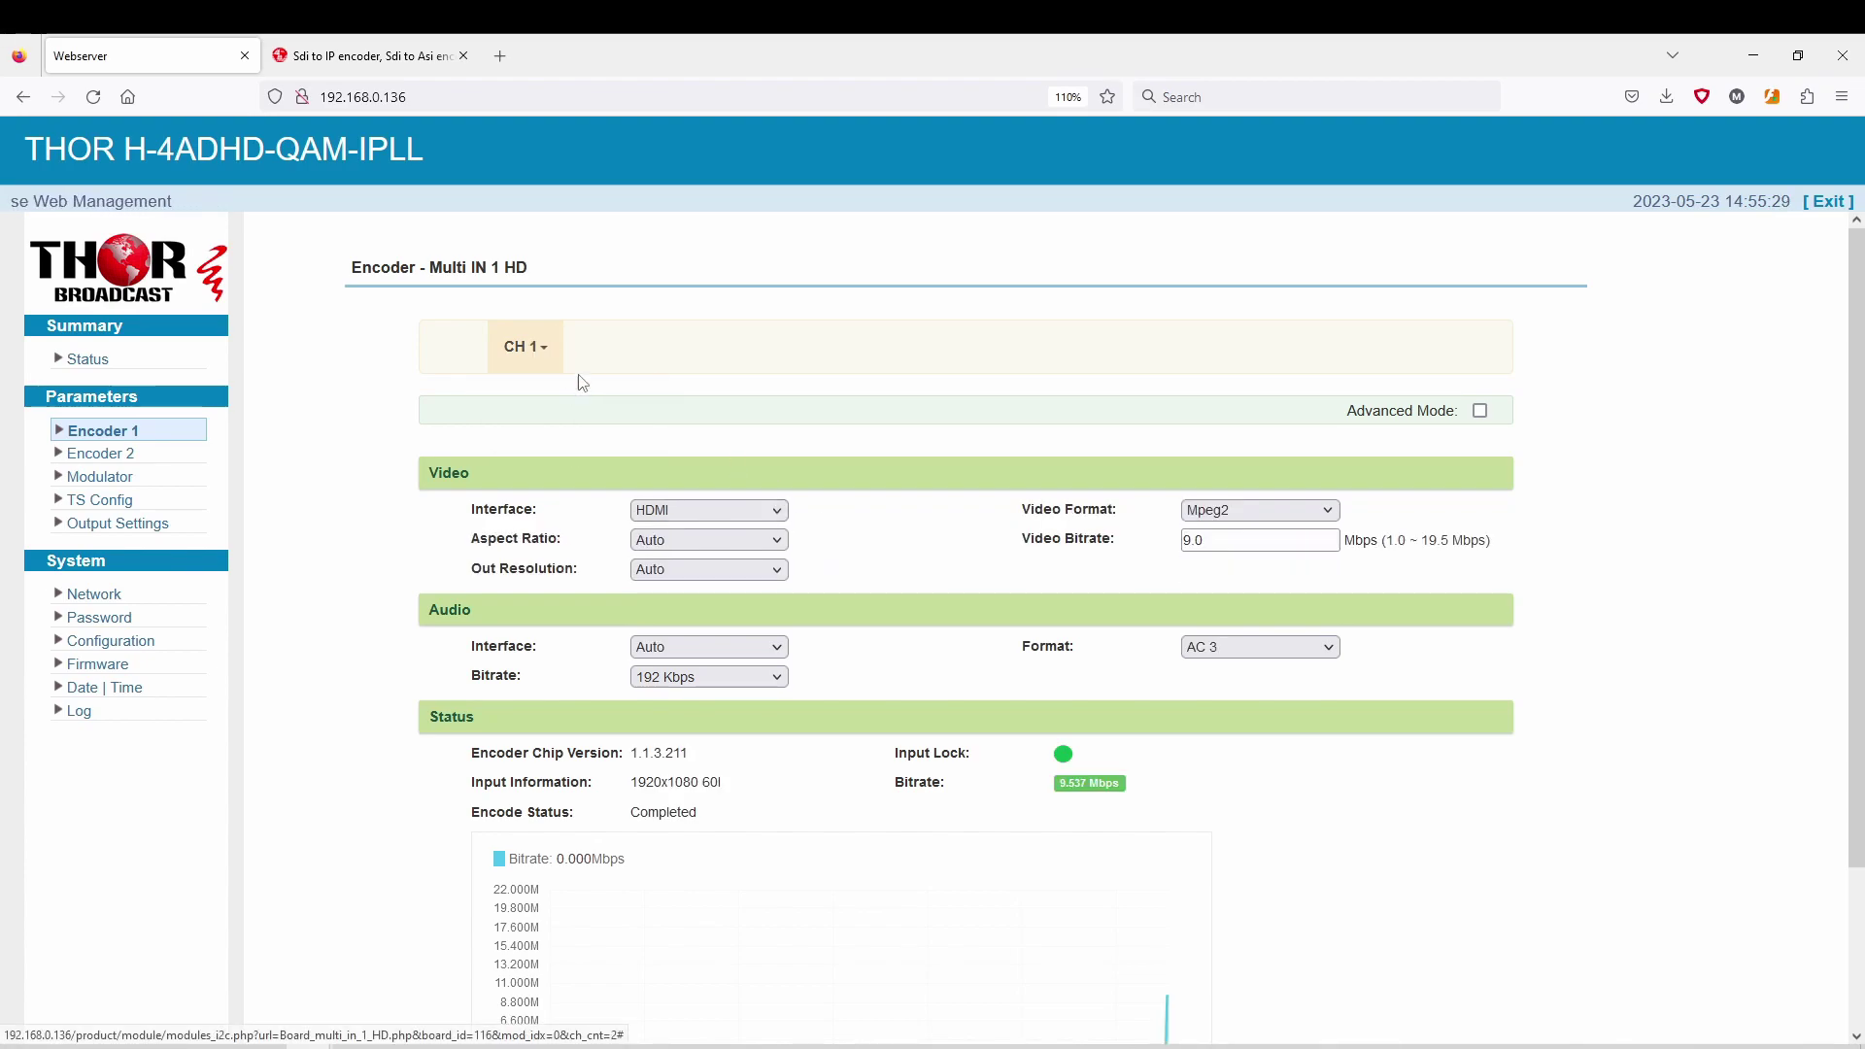
Keep CH 1 at Mpeg2 video, HDMI input, Auto resolution and AC 3 audio.
click(1268, 509)
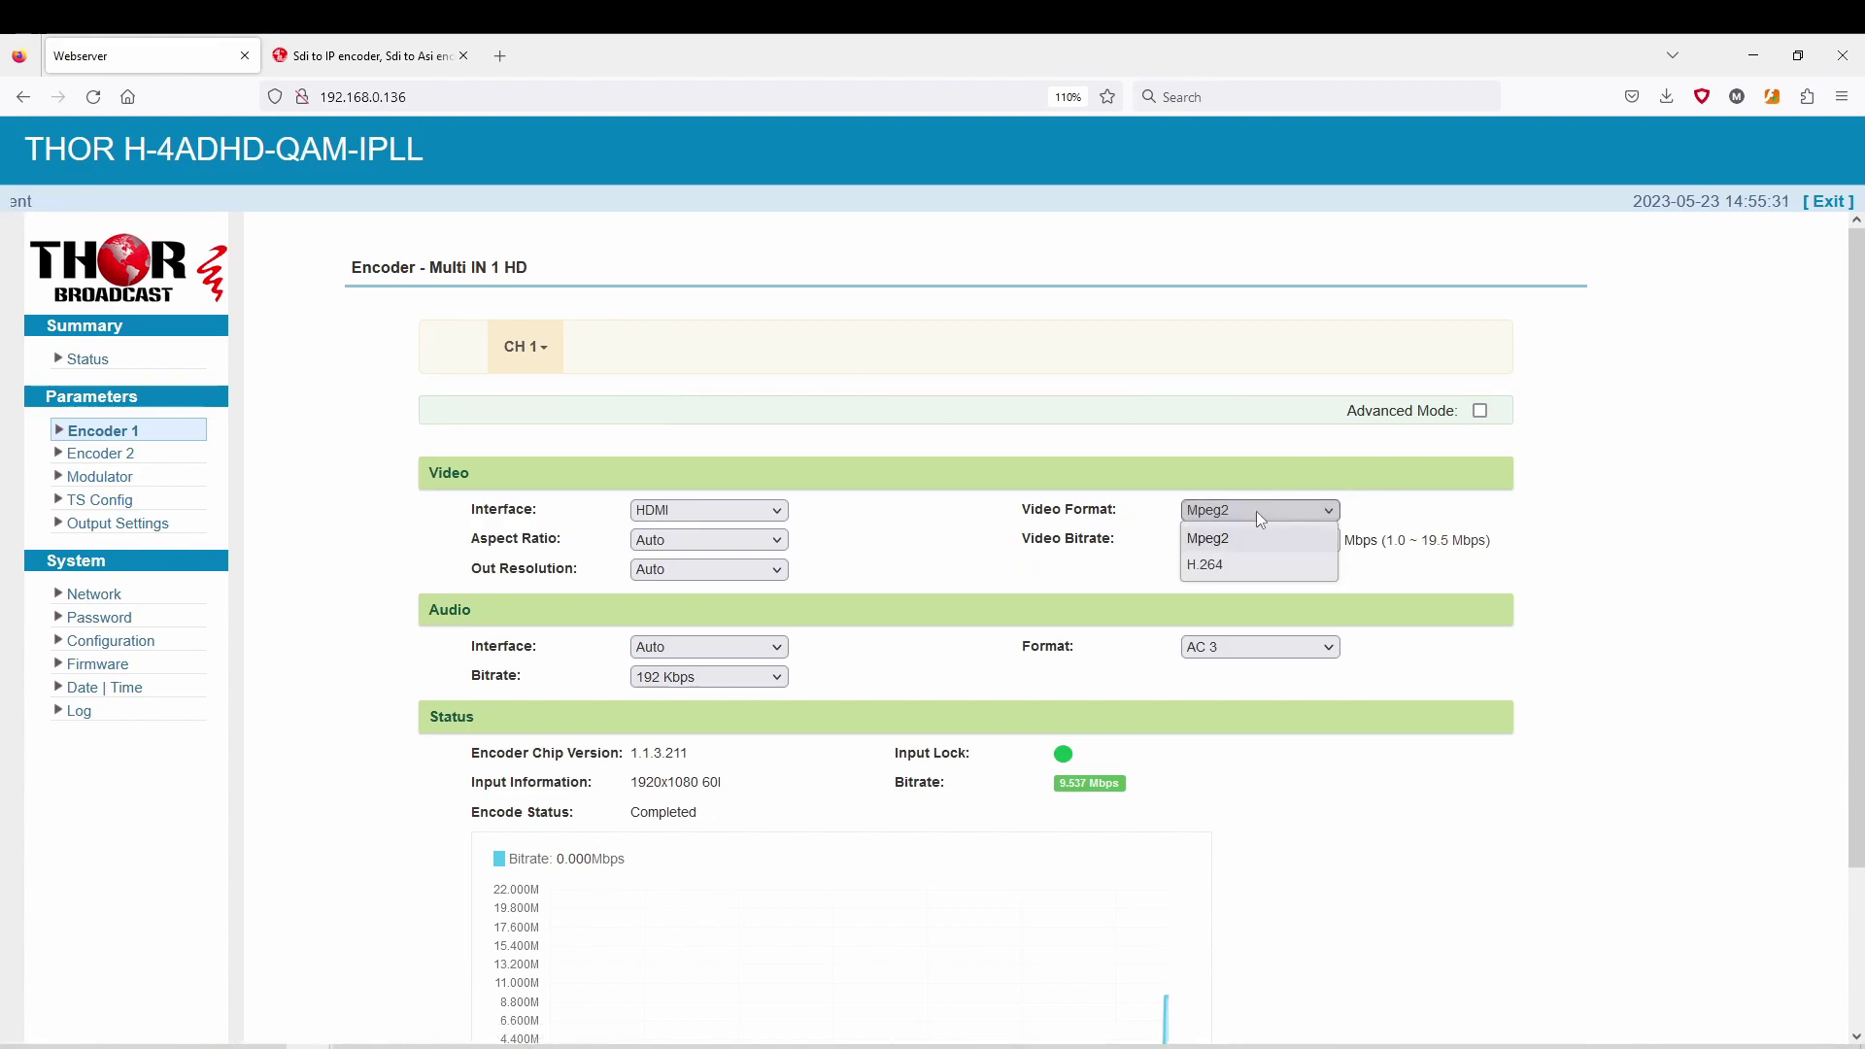
click(860, 524)
click(710, 510)
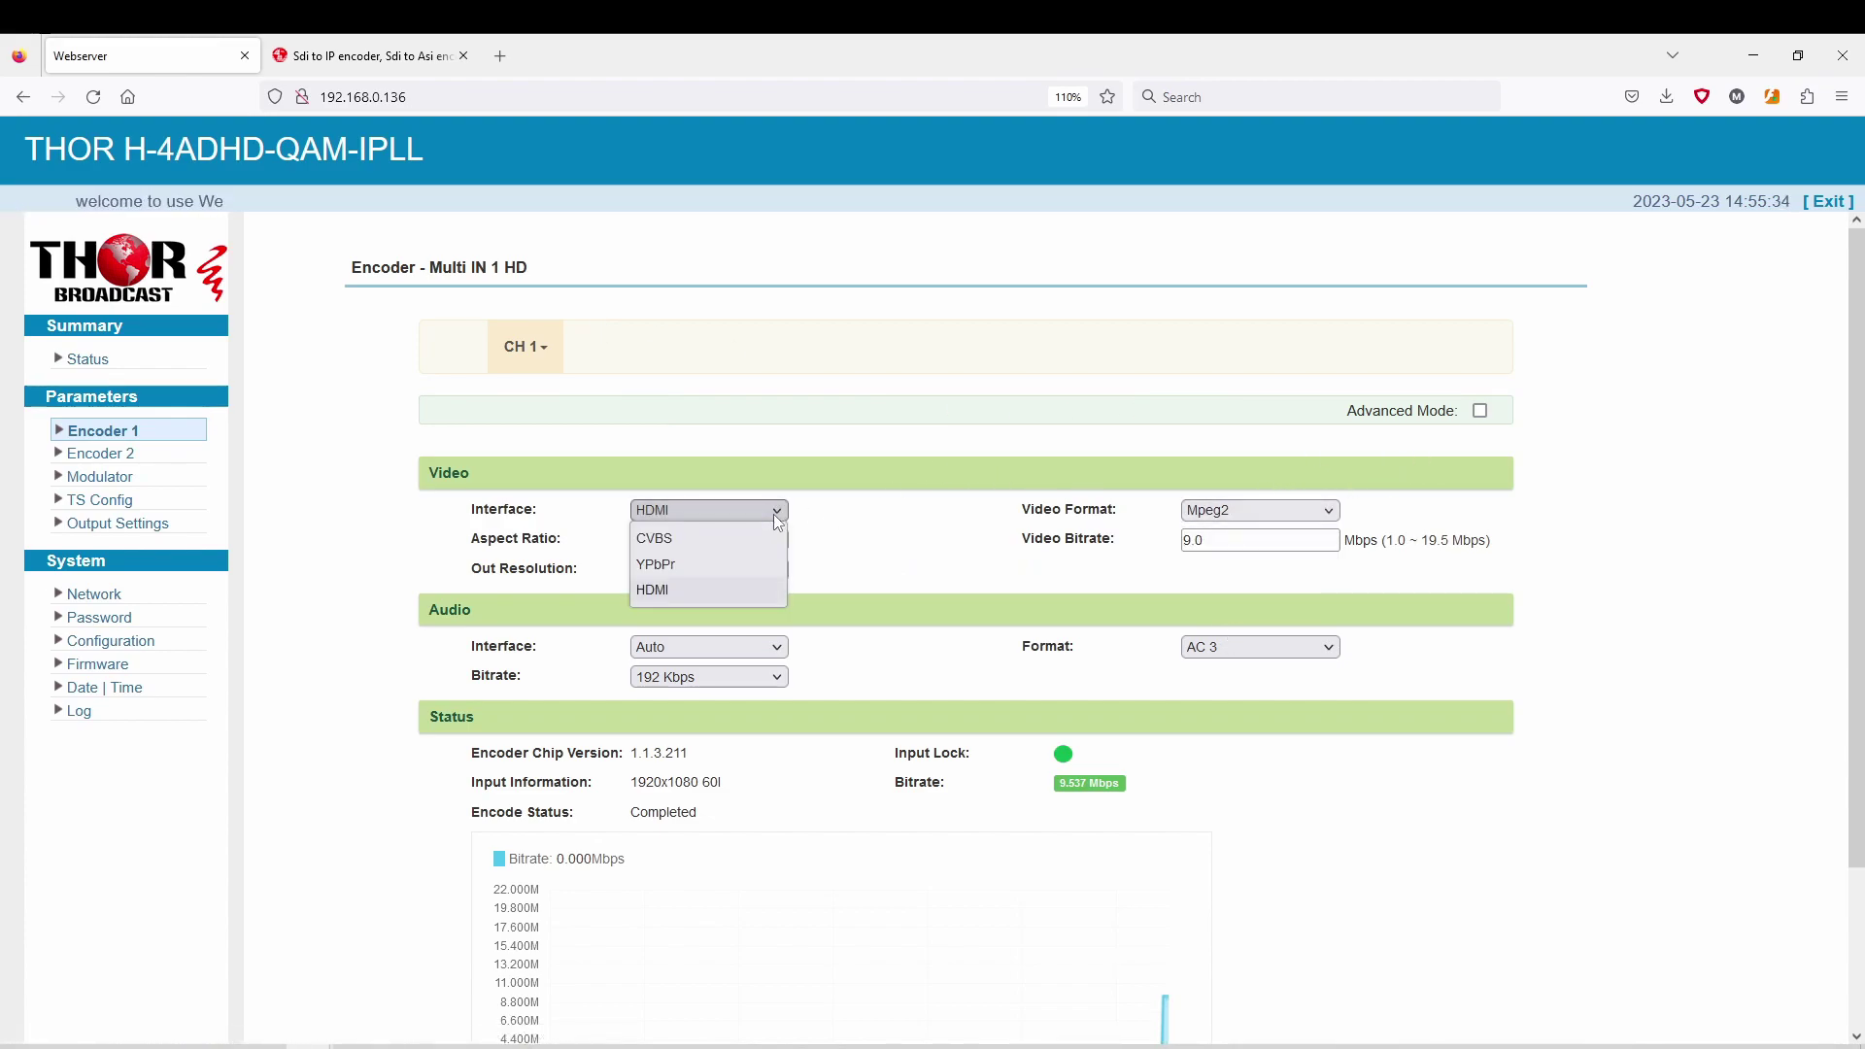
click(694, 590)
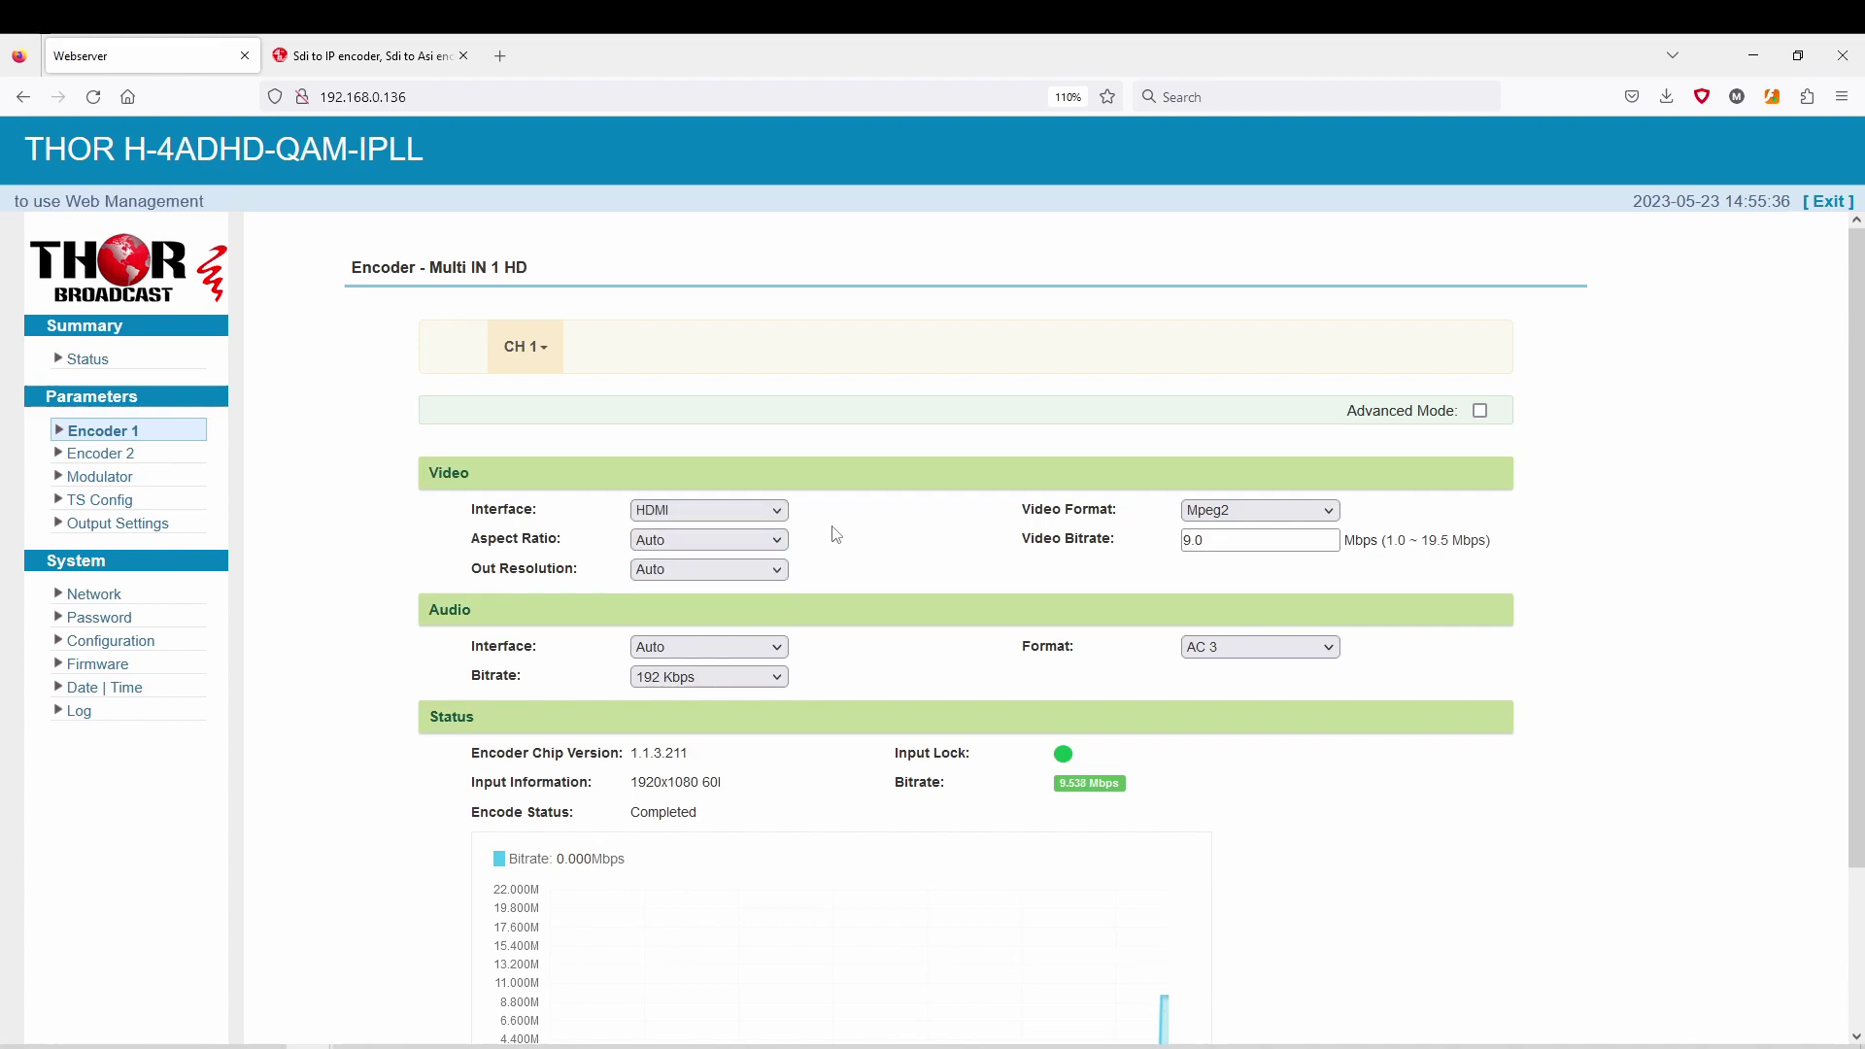
click(724, 570)
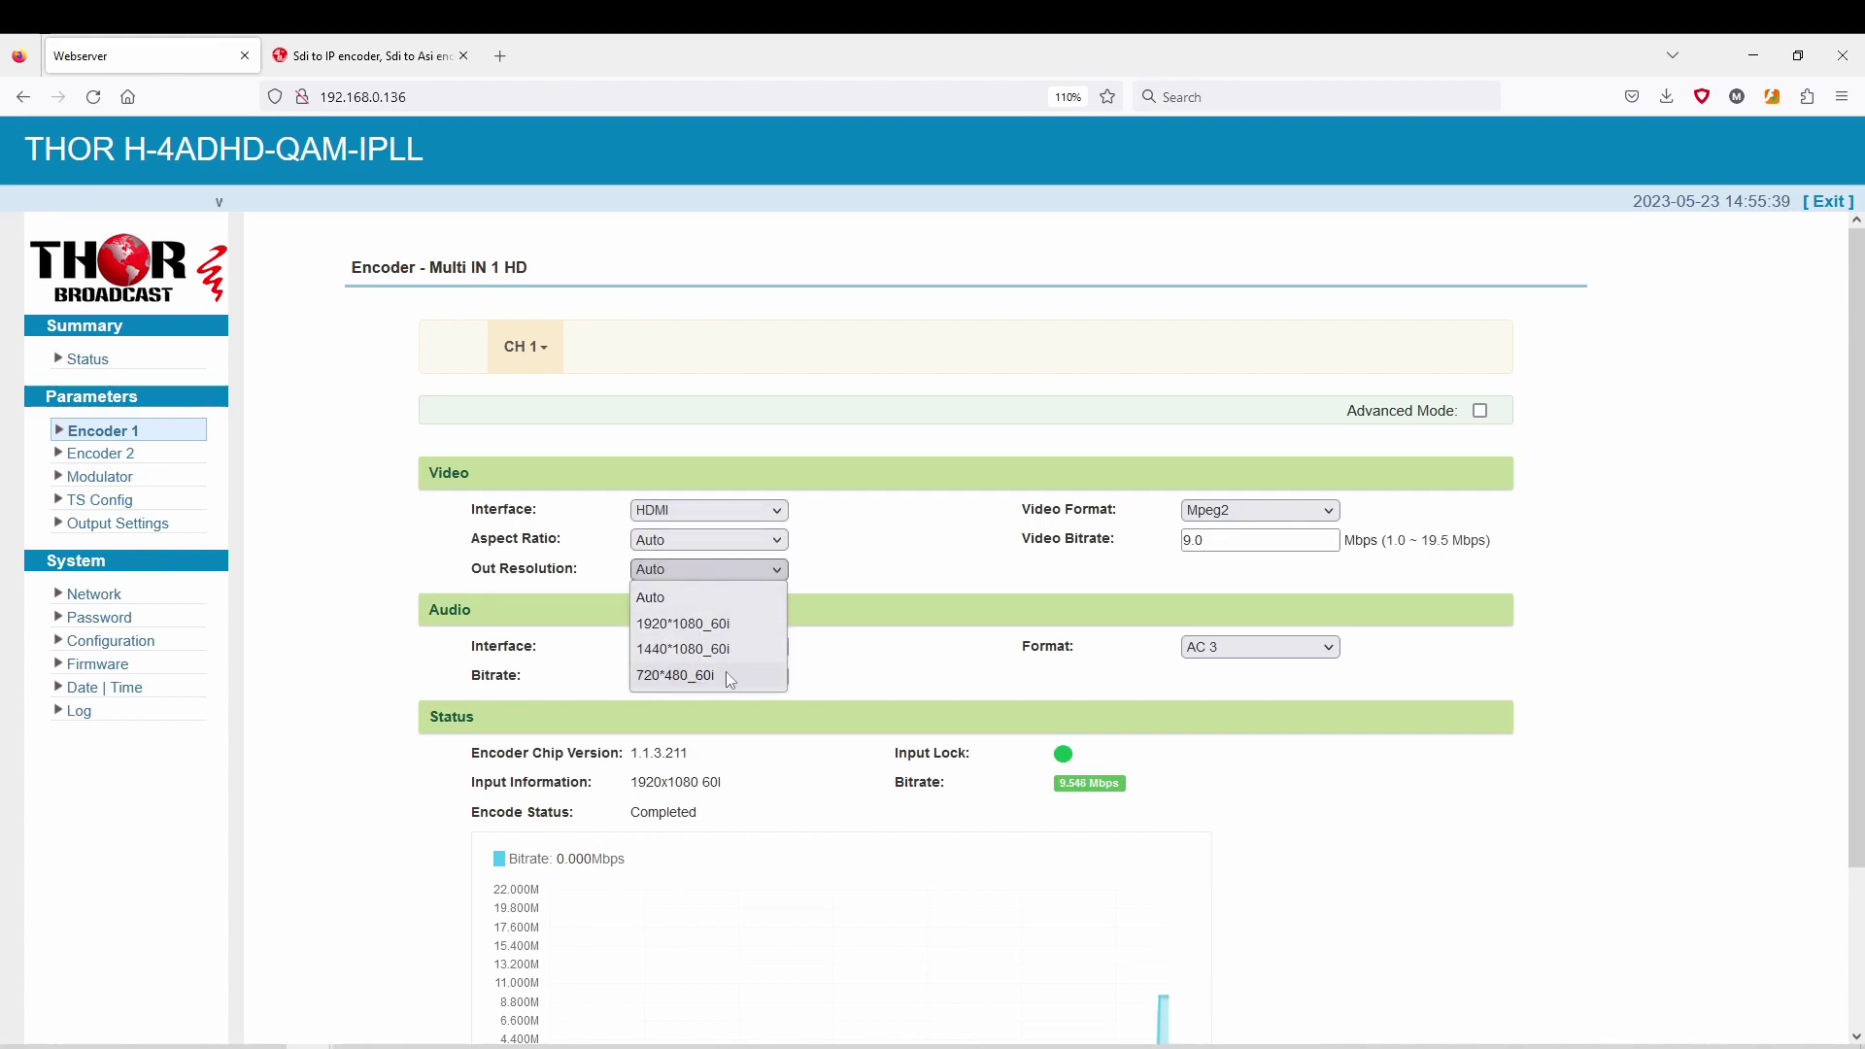
click(911, 558)
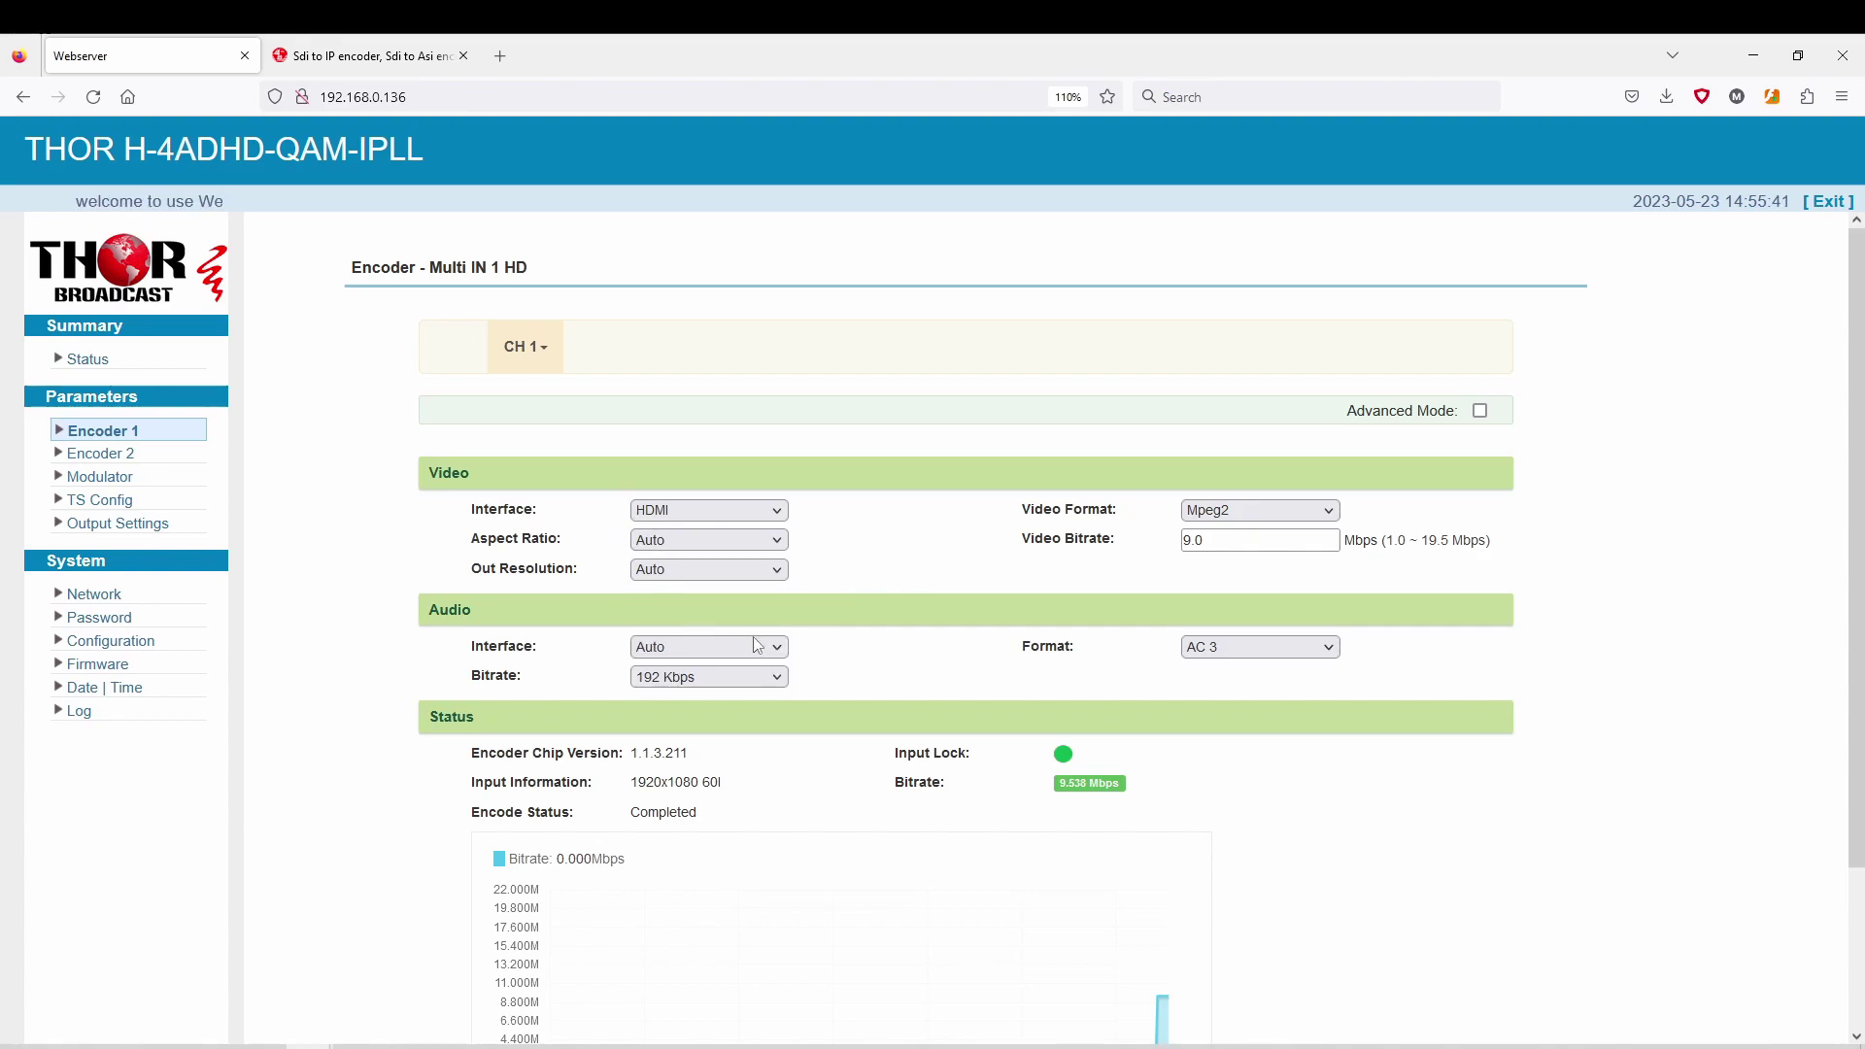
click(1269, 646)
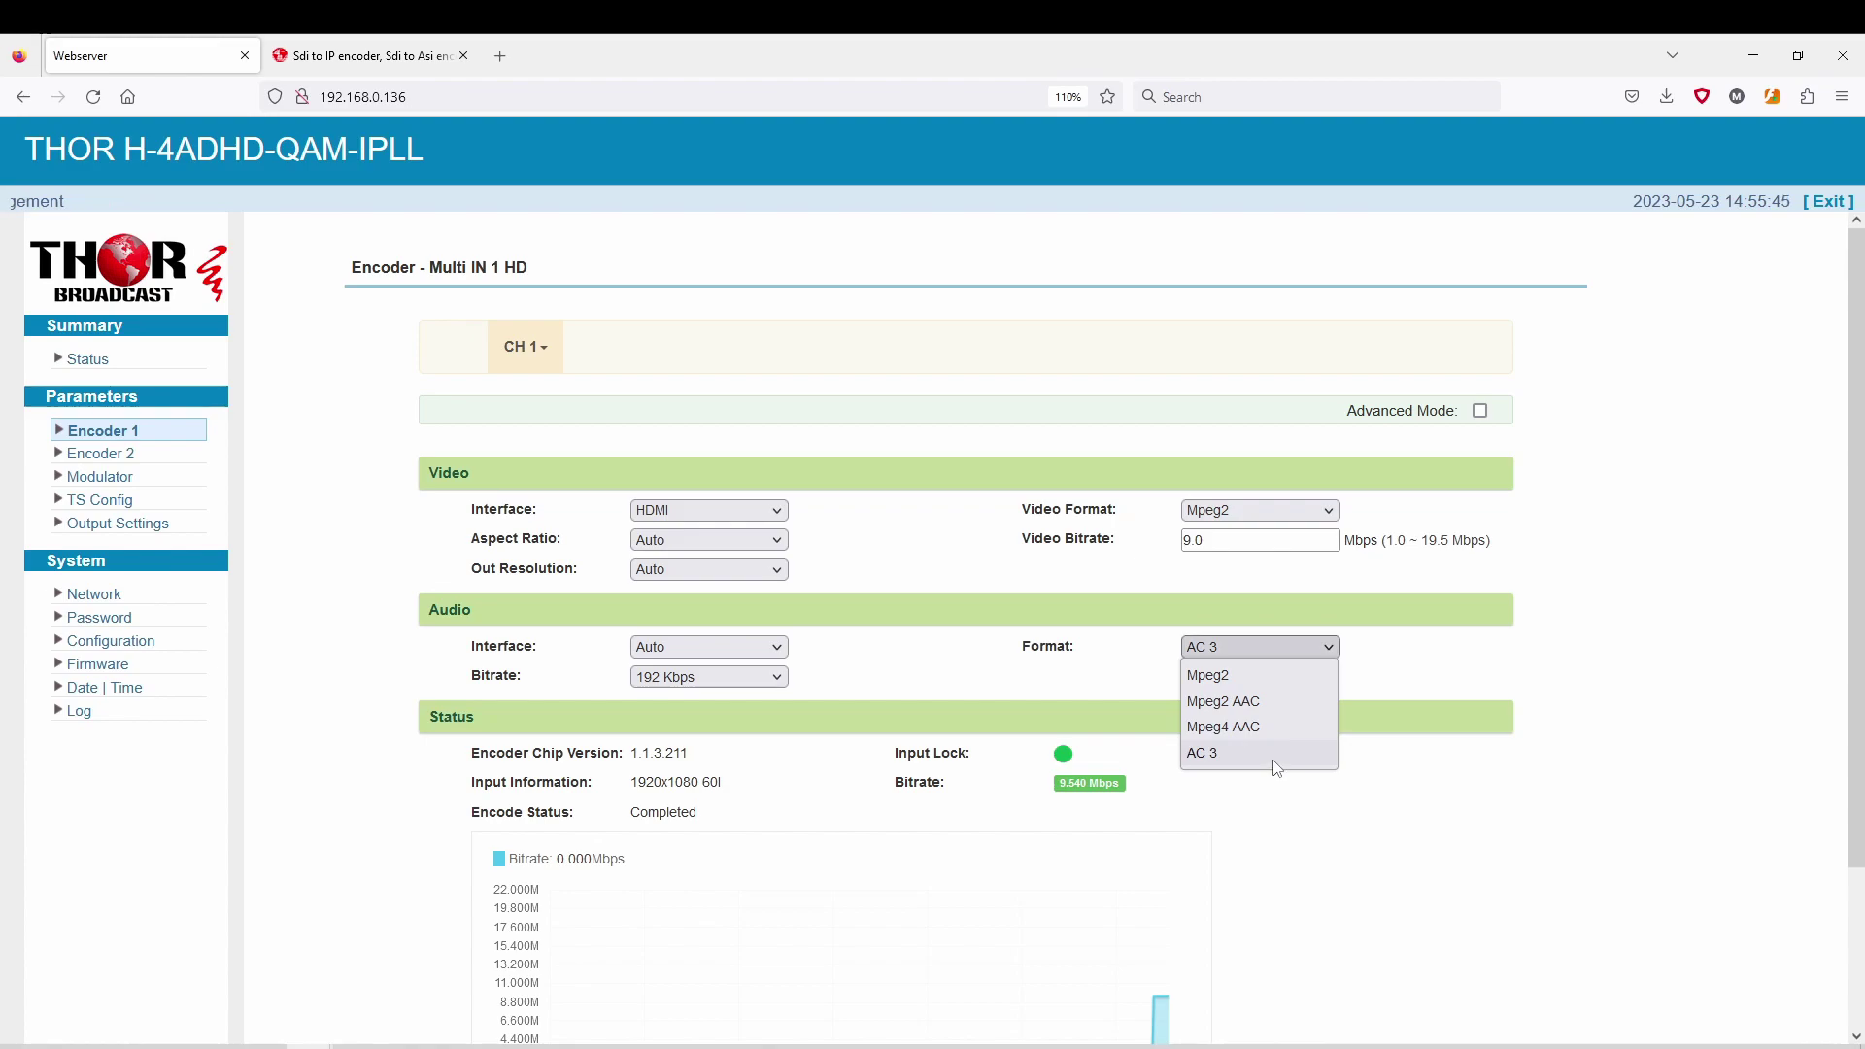
click(1627, 517)
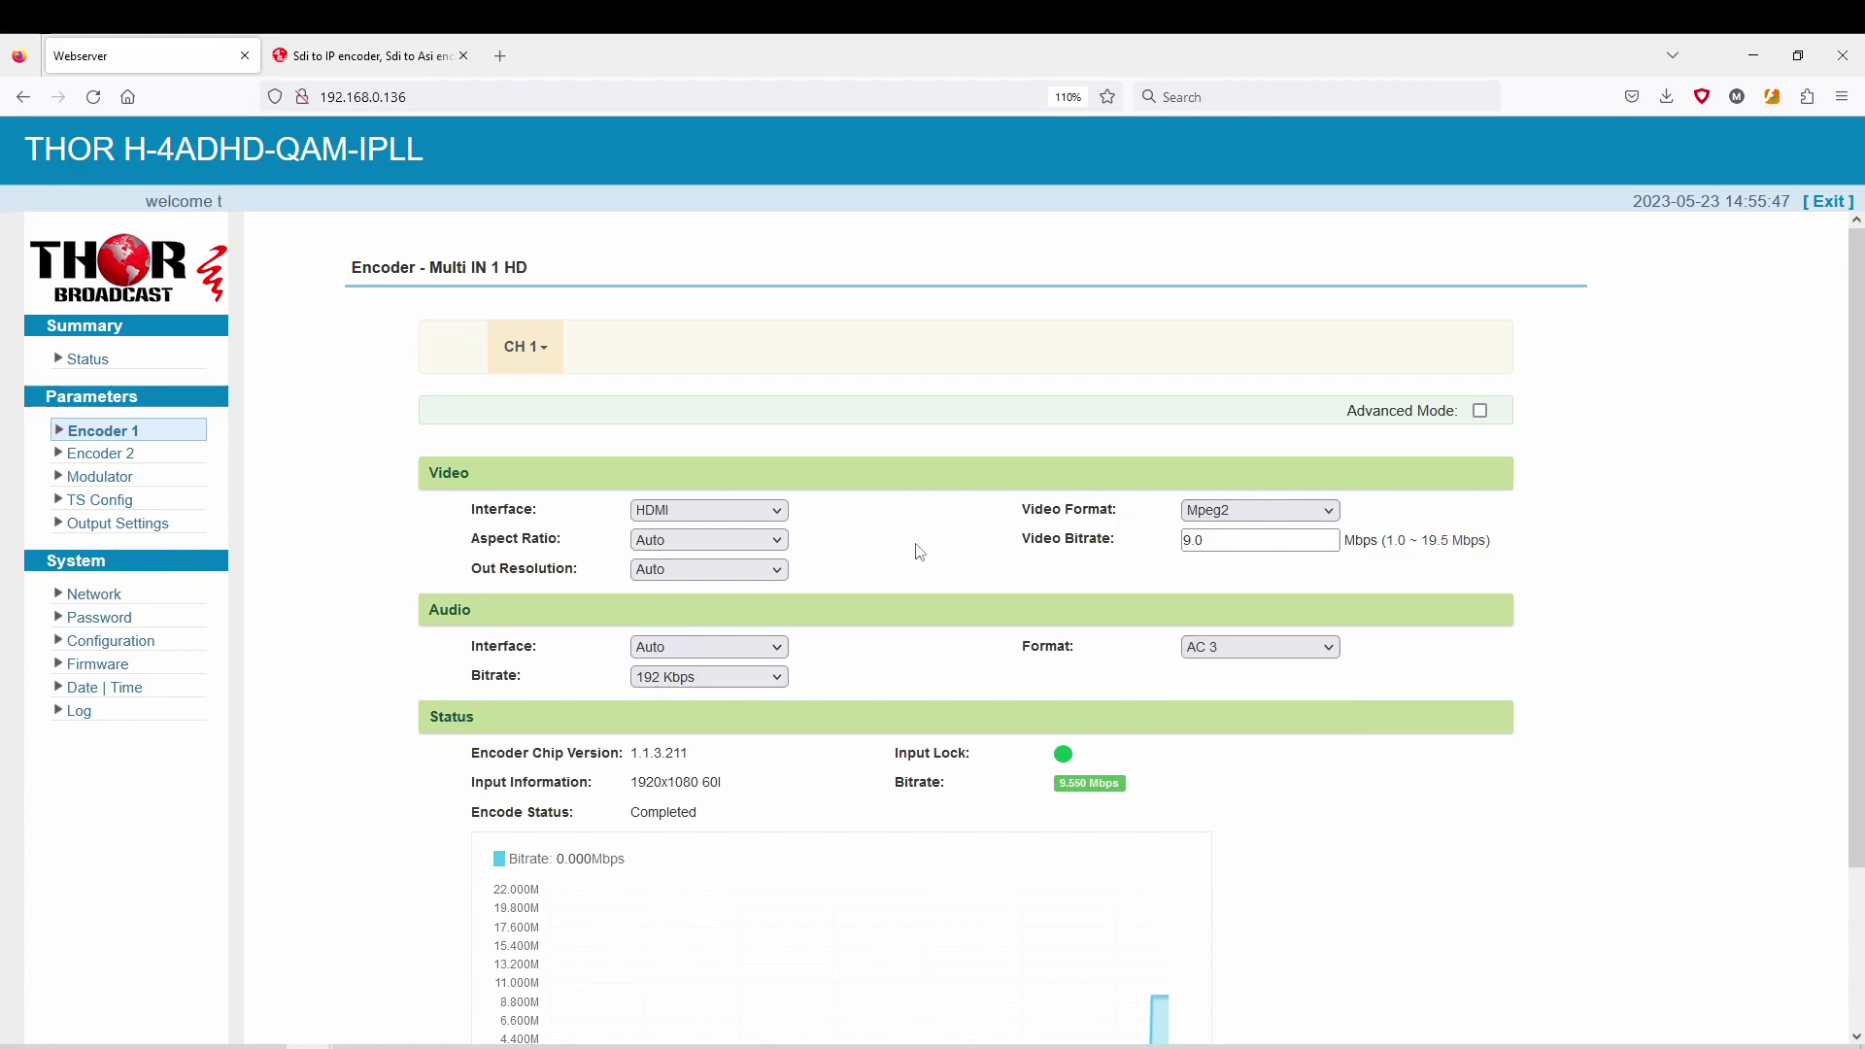
Change Encoder 1 CH 1's Video Bitrate field to 18.0 Mbps and apply it.
double_click(1243, 536)
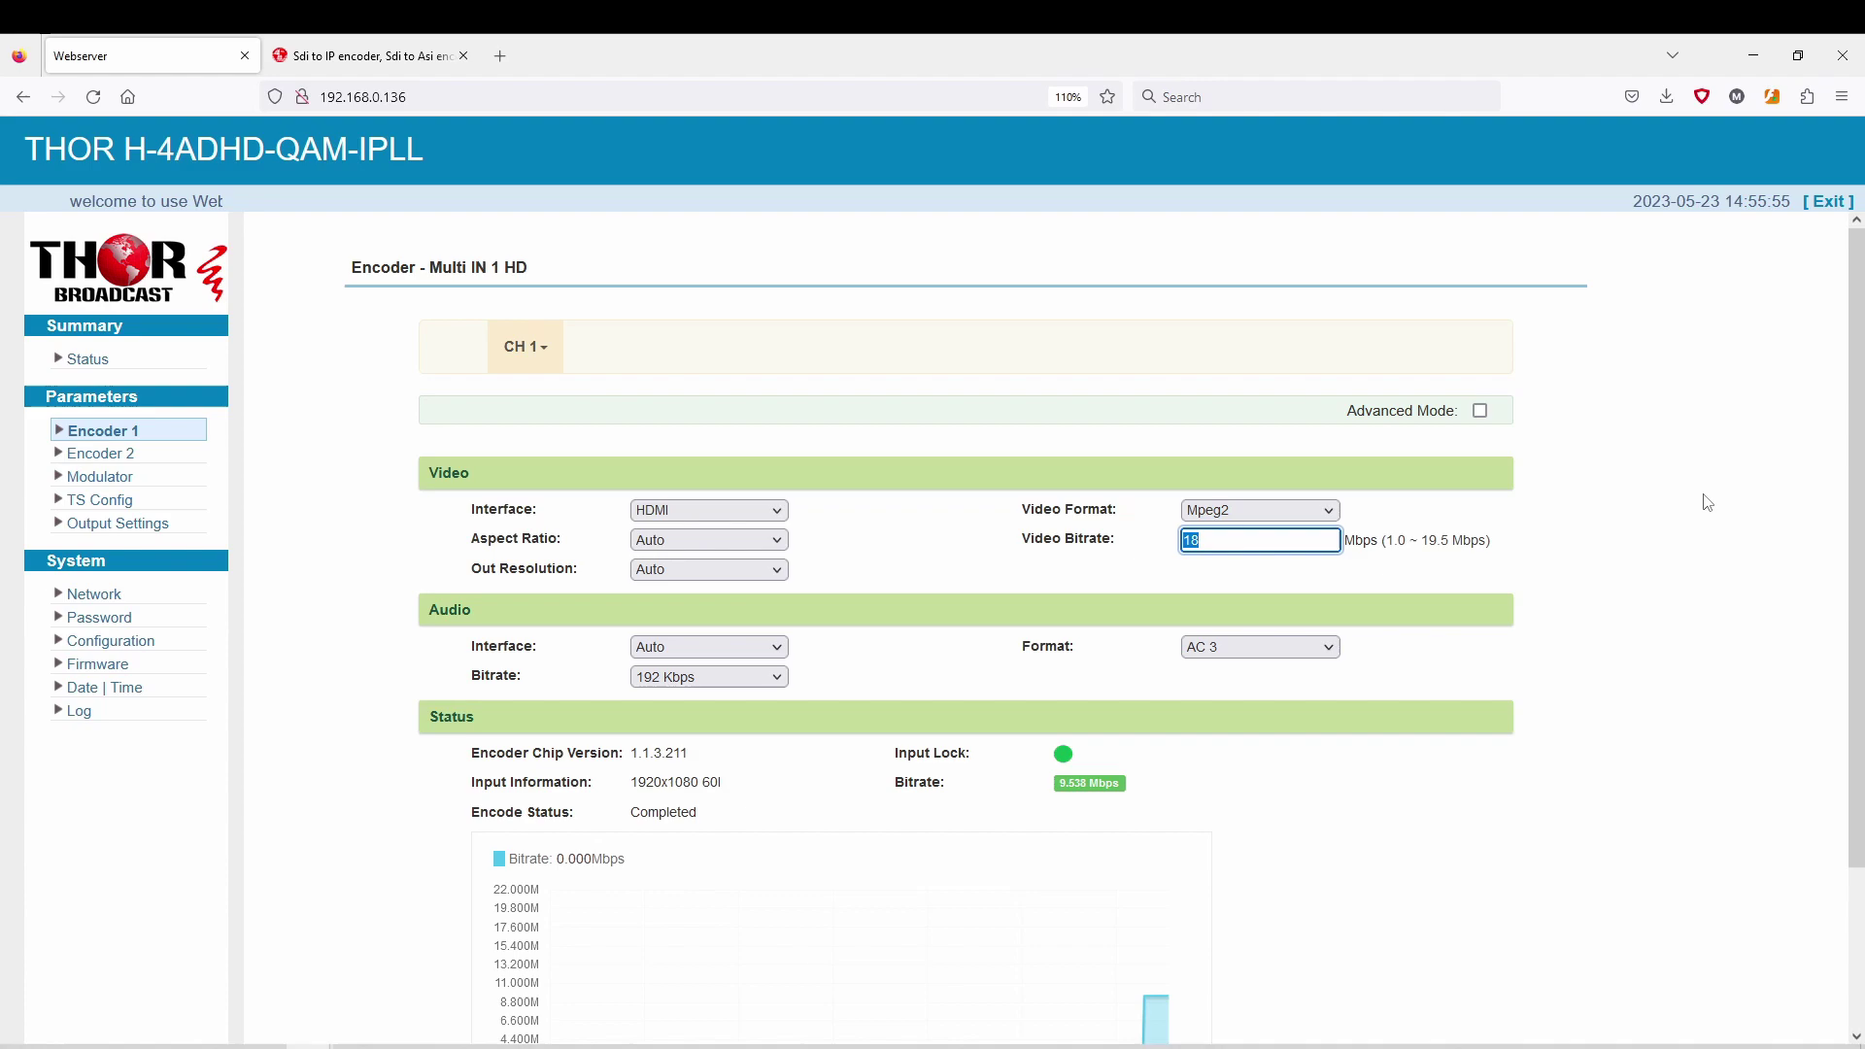
key(BackSpace)
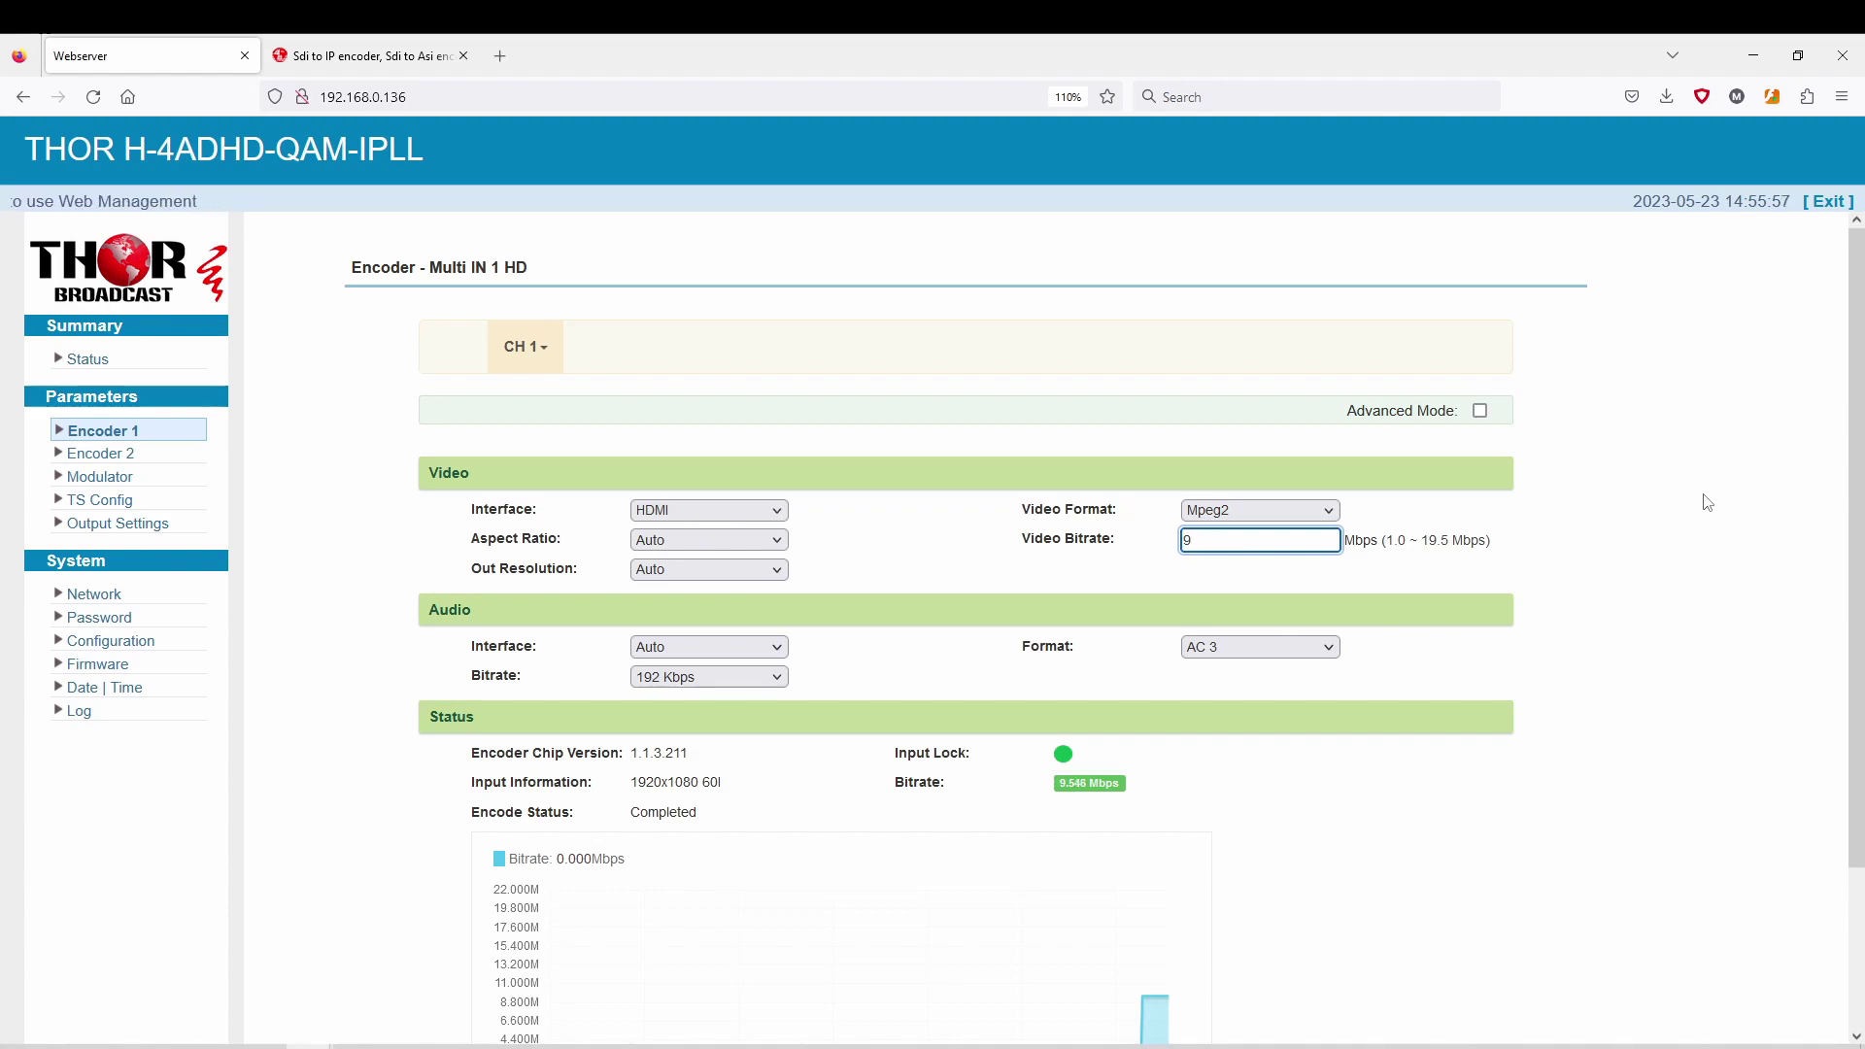
text(9)
click(1467, 581)
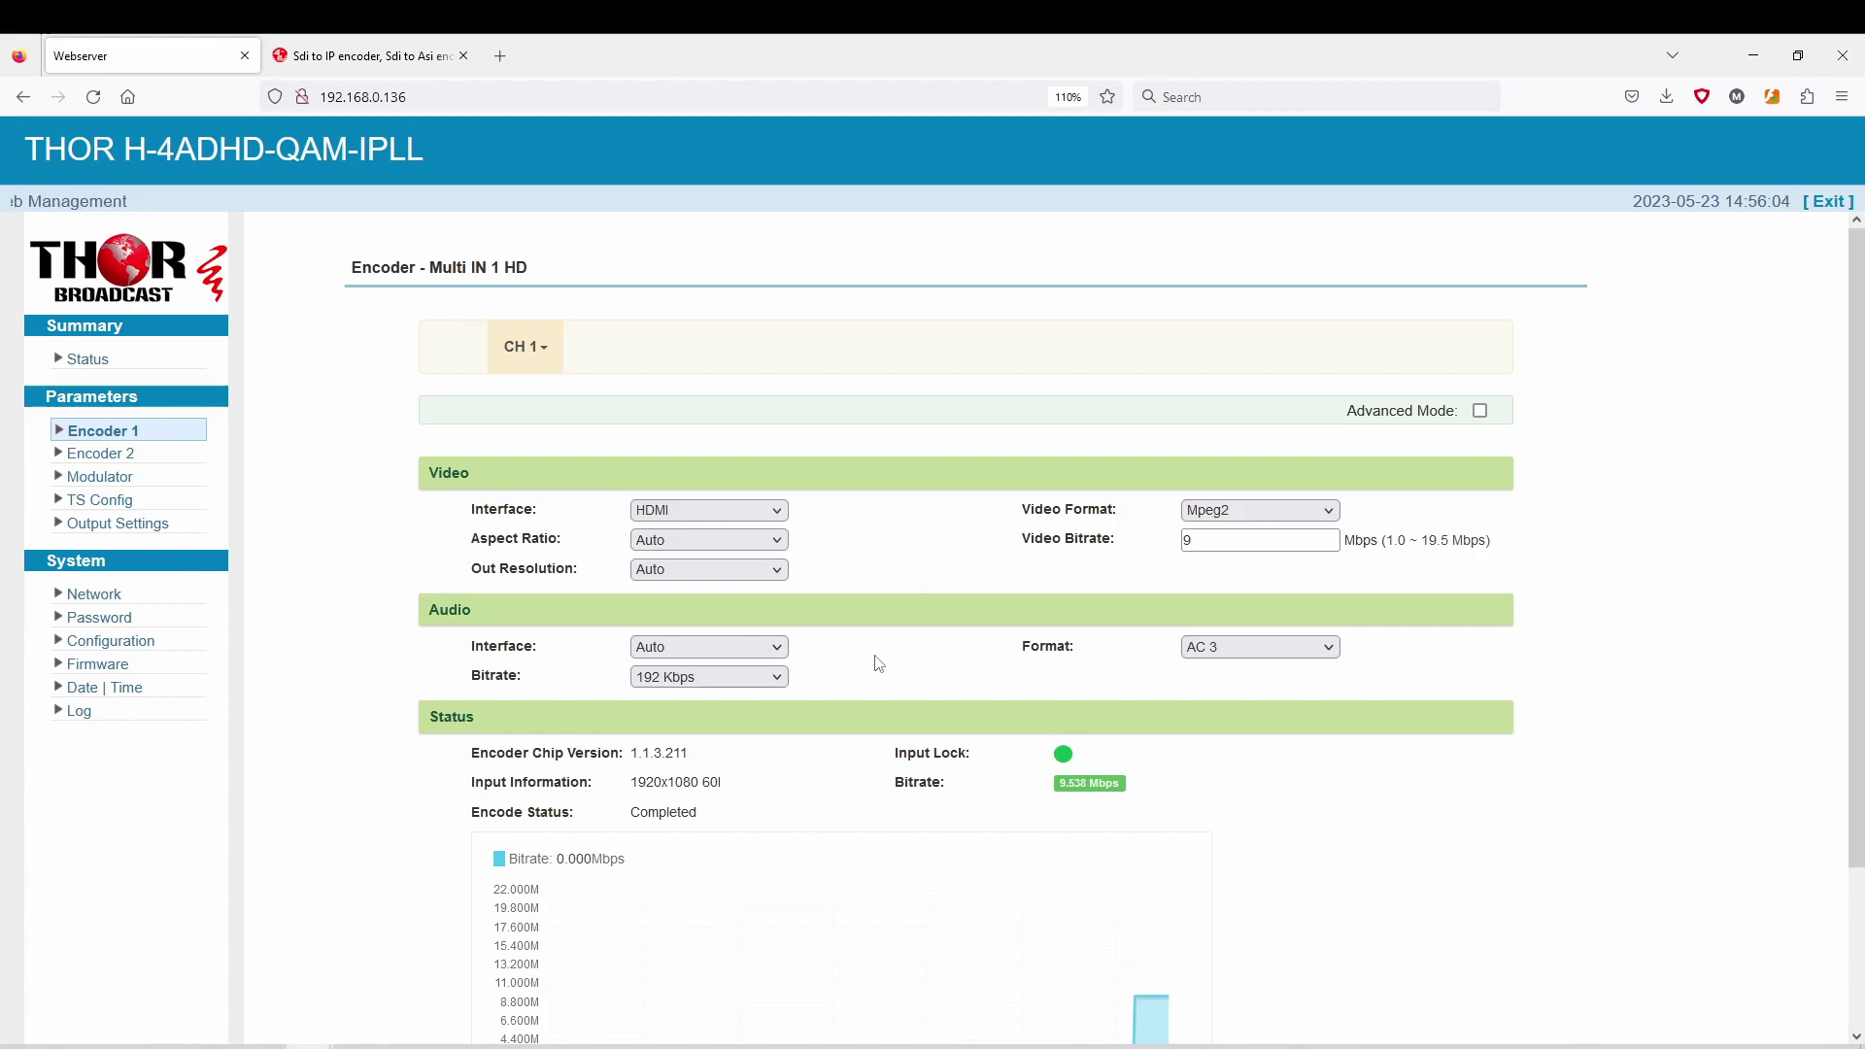
scroll(878, 662, down, 2)
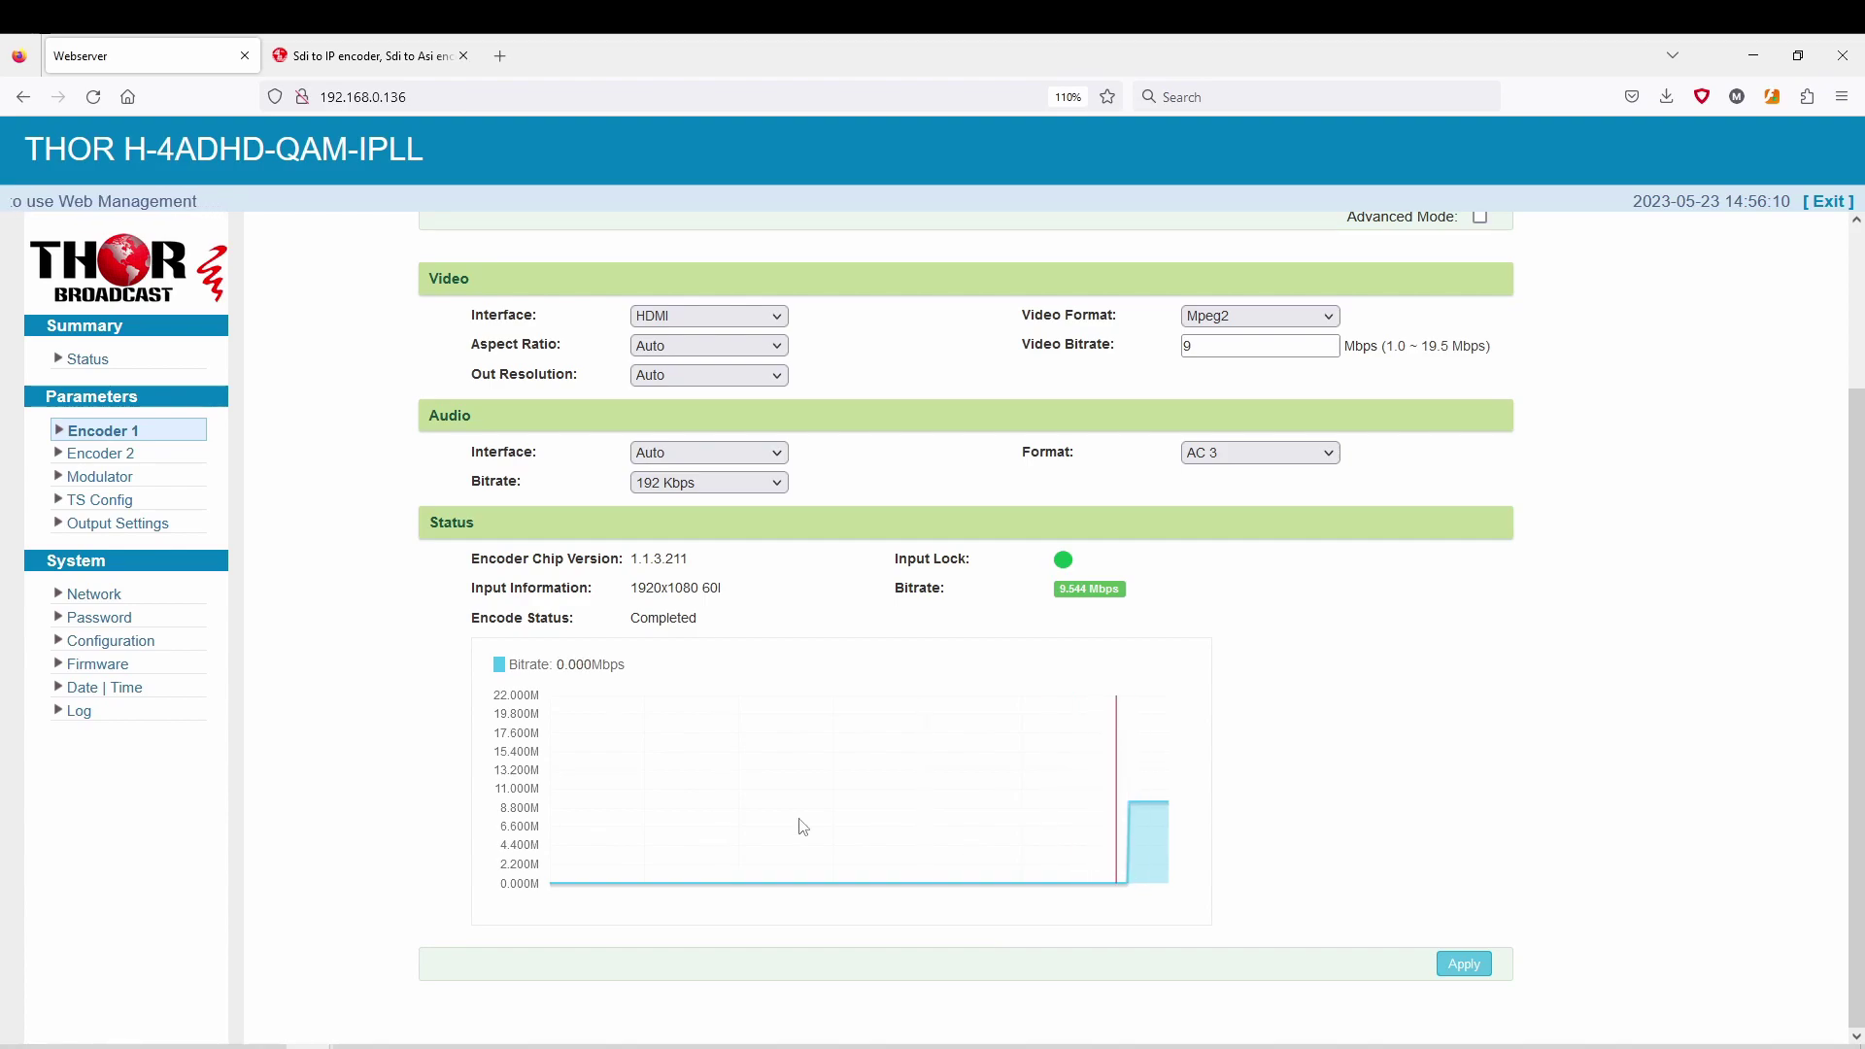
scroll(1331, 741, up, 2)
double_click(1236, 542)
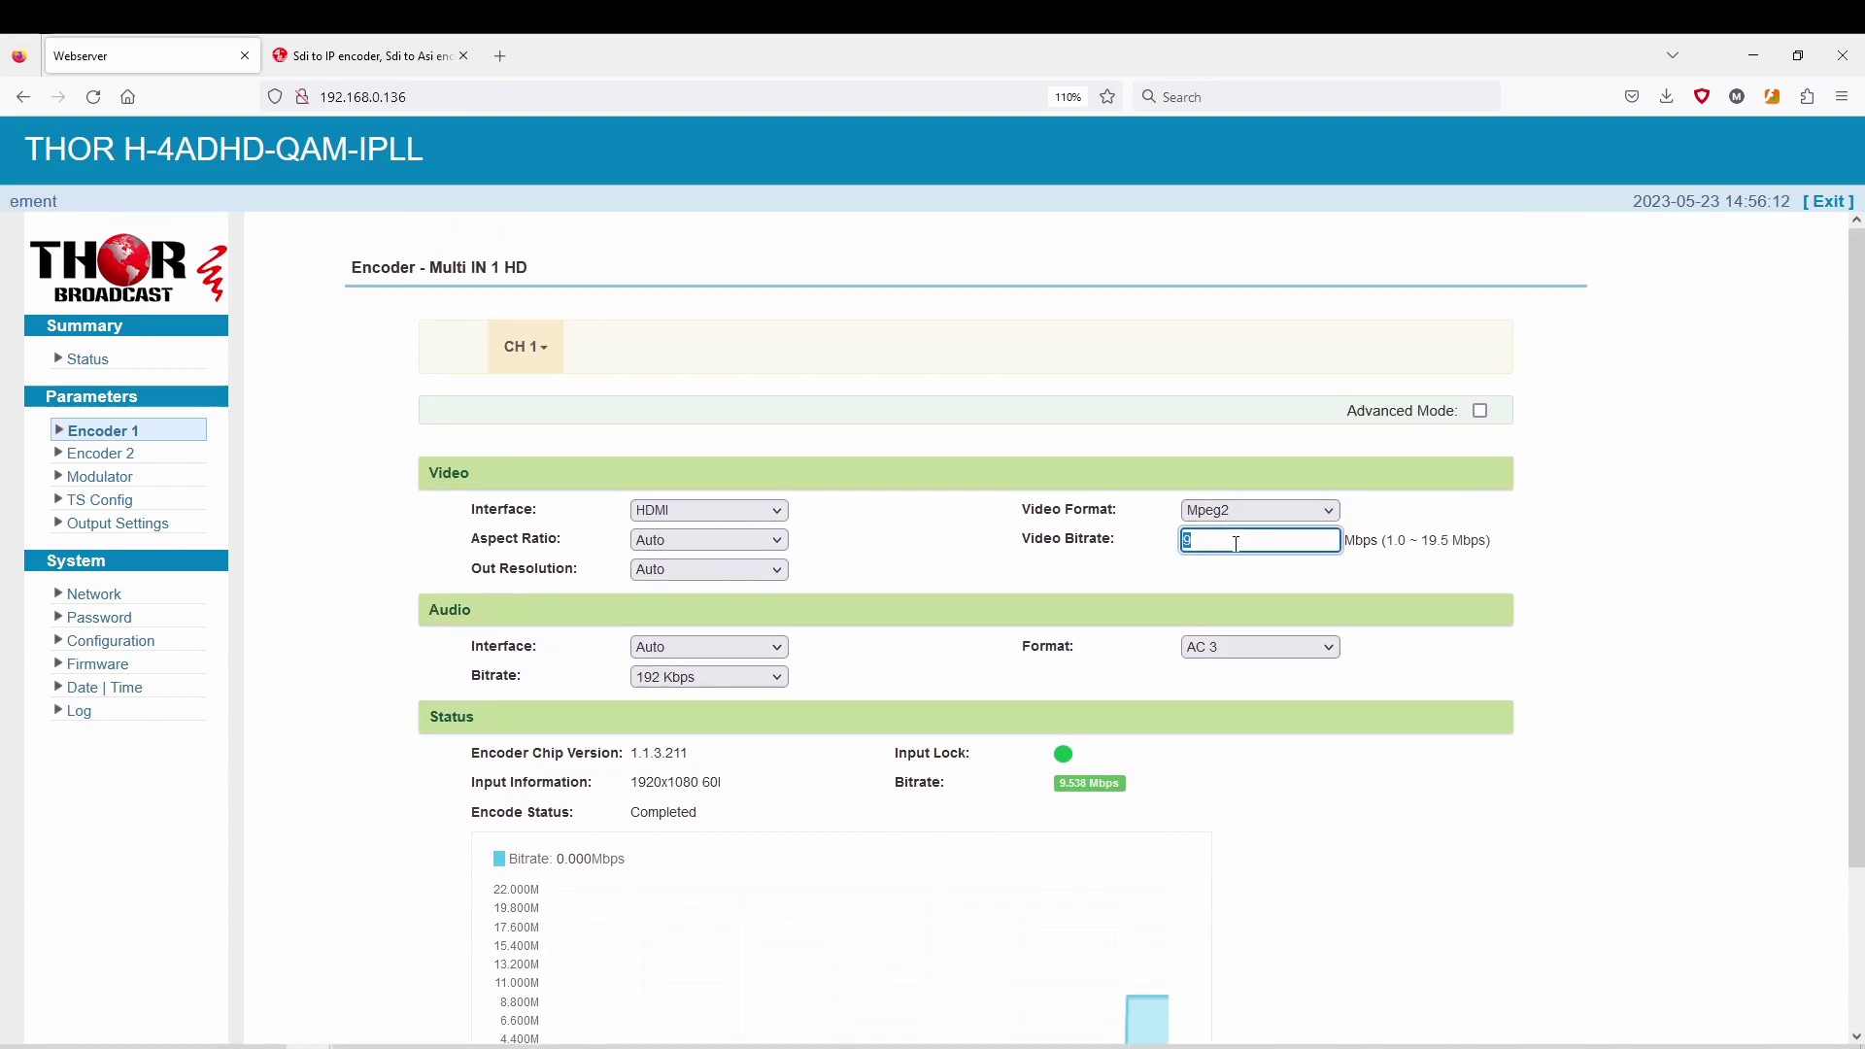
text(18)
scroll(1584, 583, down, 2)
click(1457, 965)
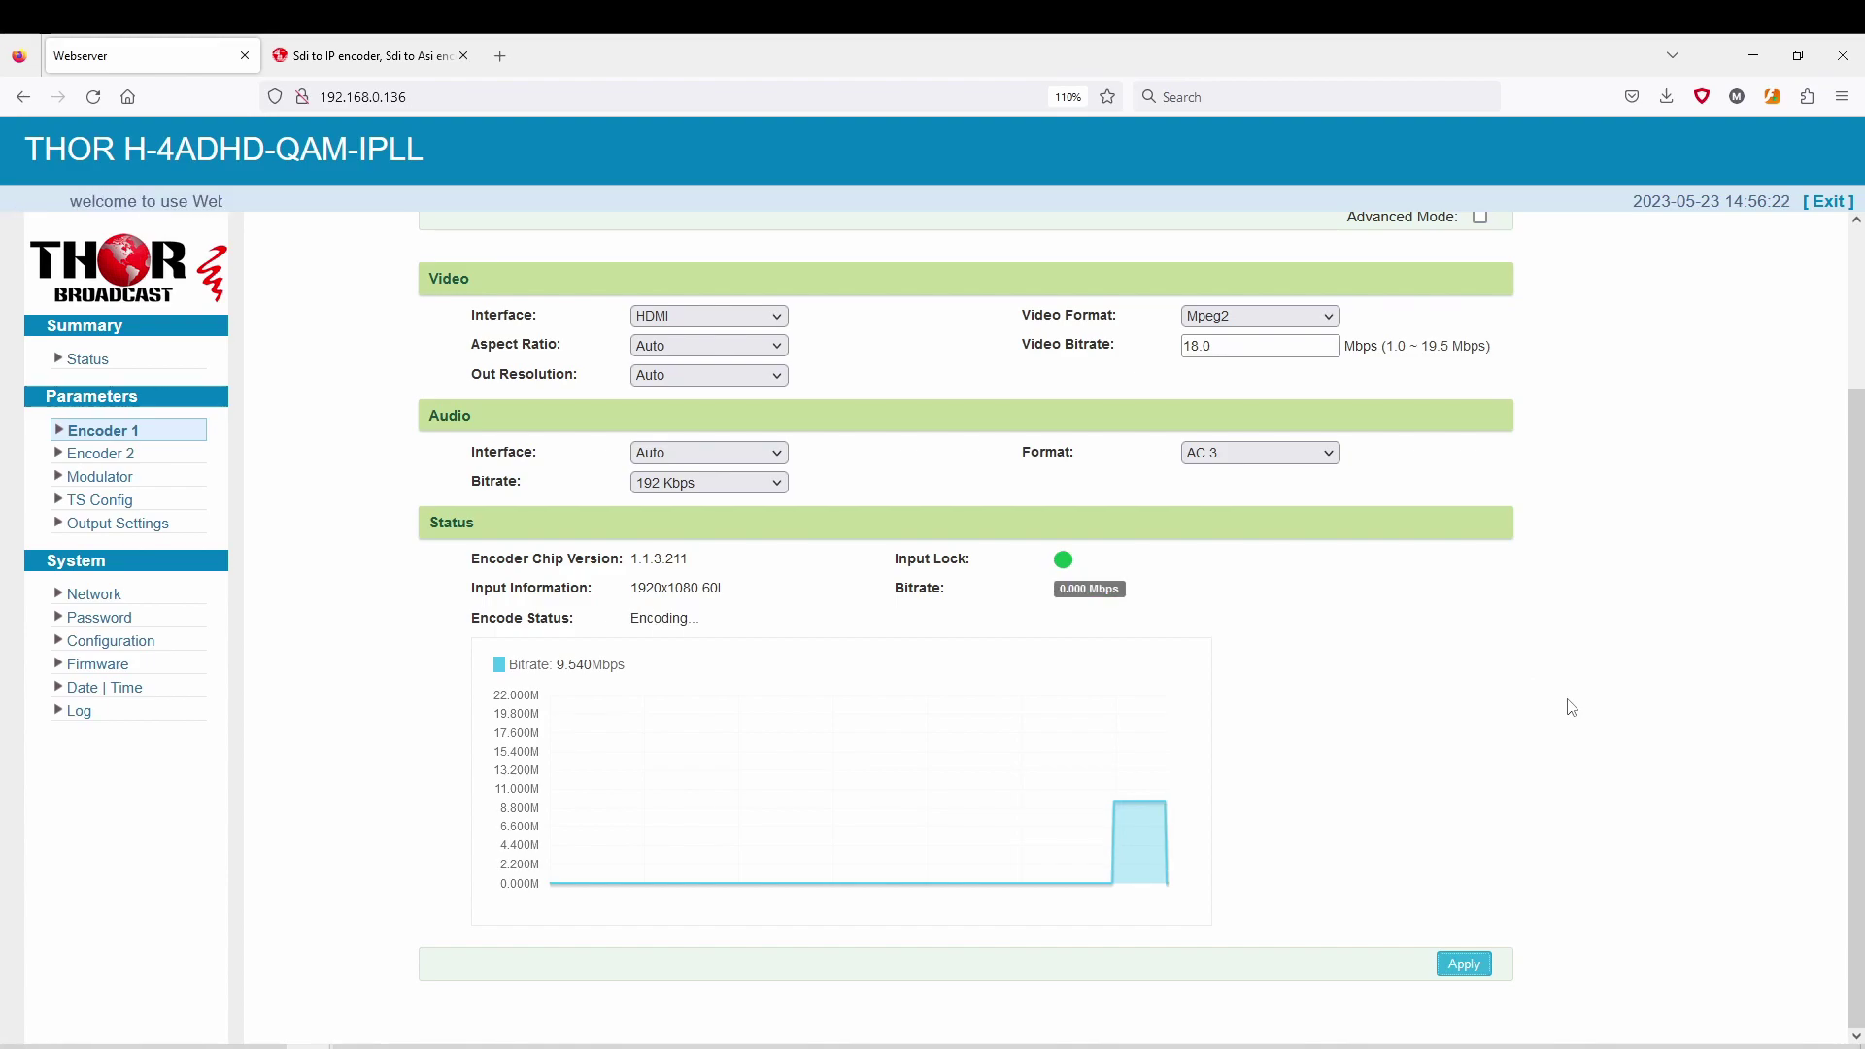
Enable Advanced Mode and leave CC Switch at Off after trying Line 21.
scroll(1615, 709, up, 2)
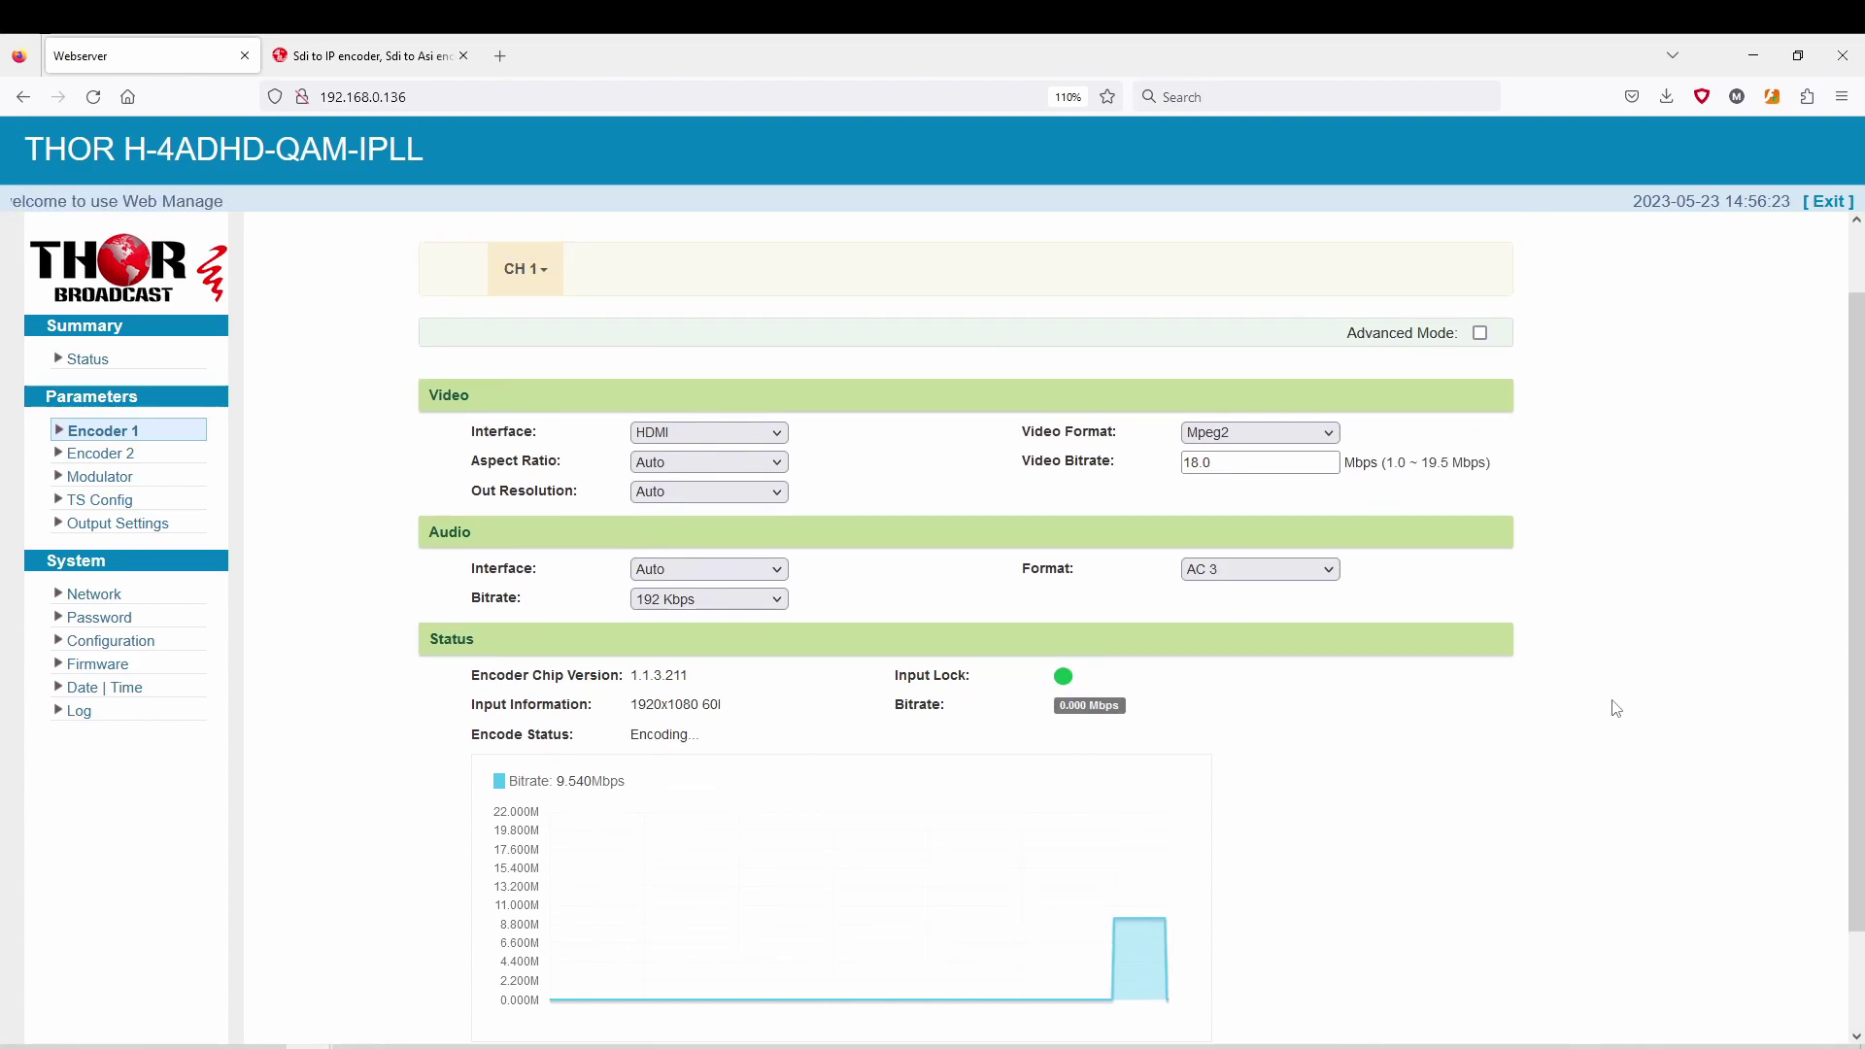
click(1481, 335)
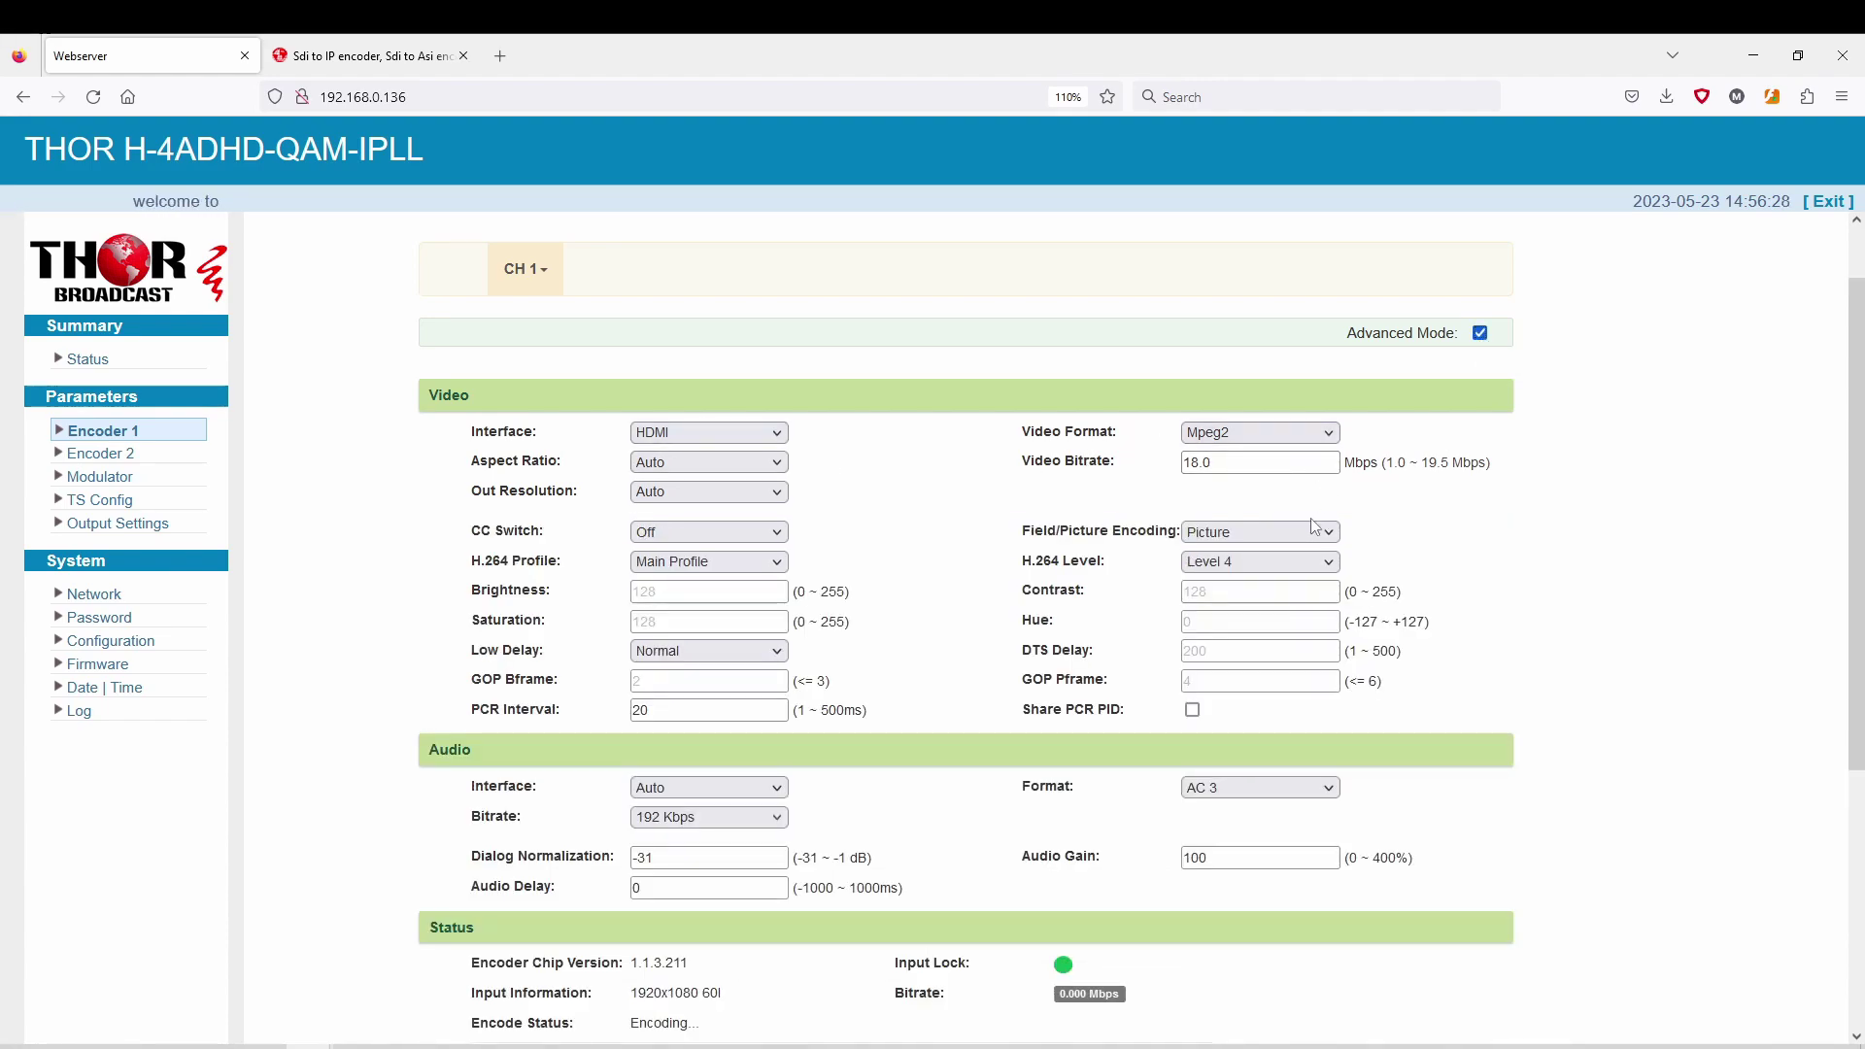
click(719, 540)
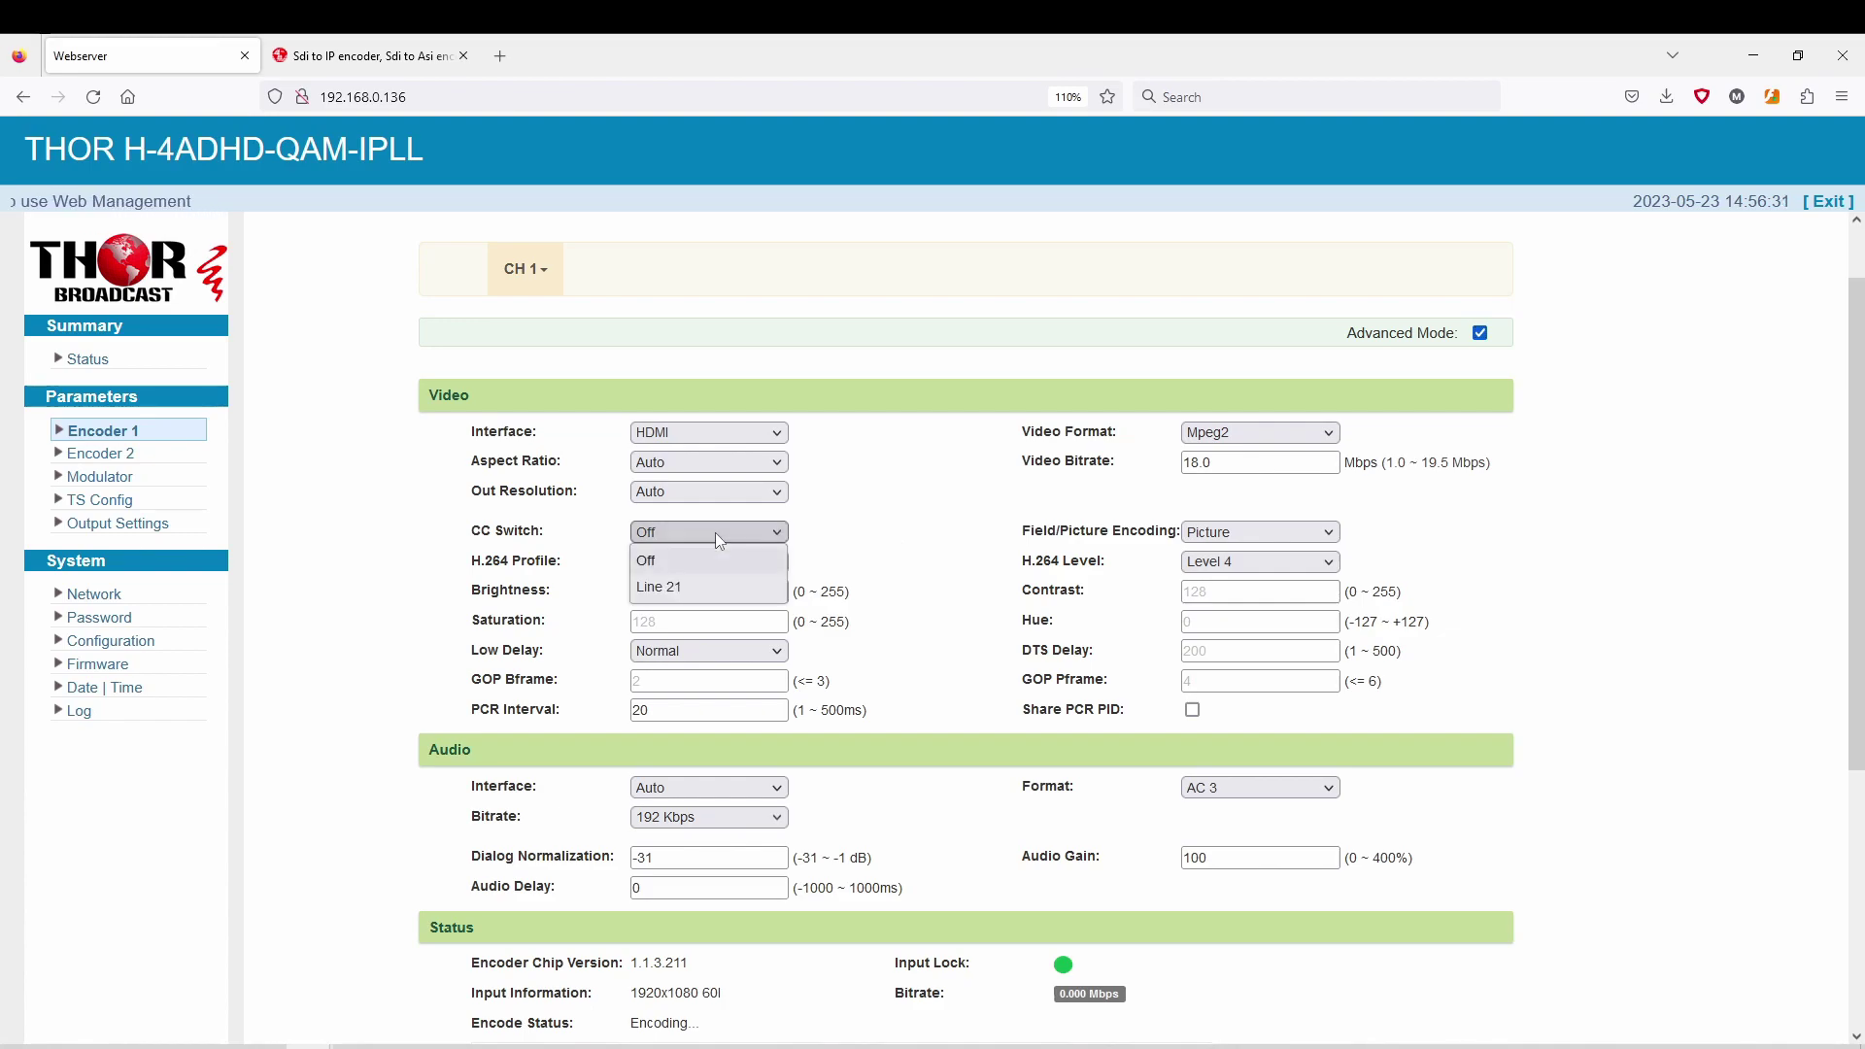
click(695, 589)
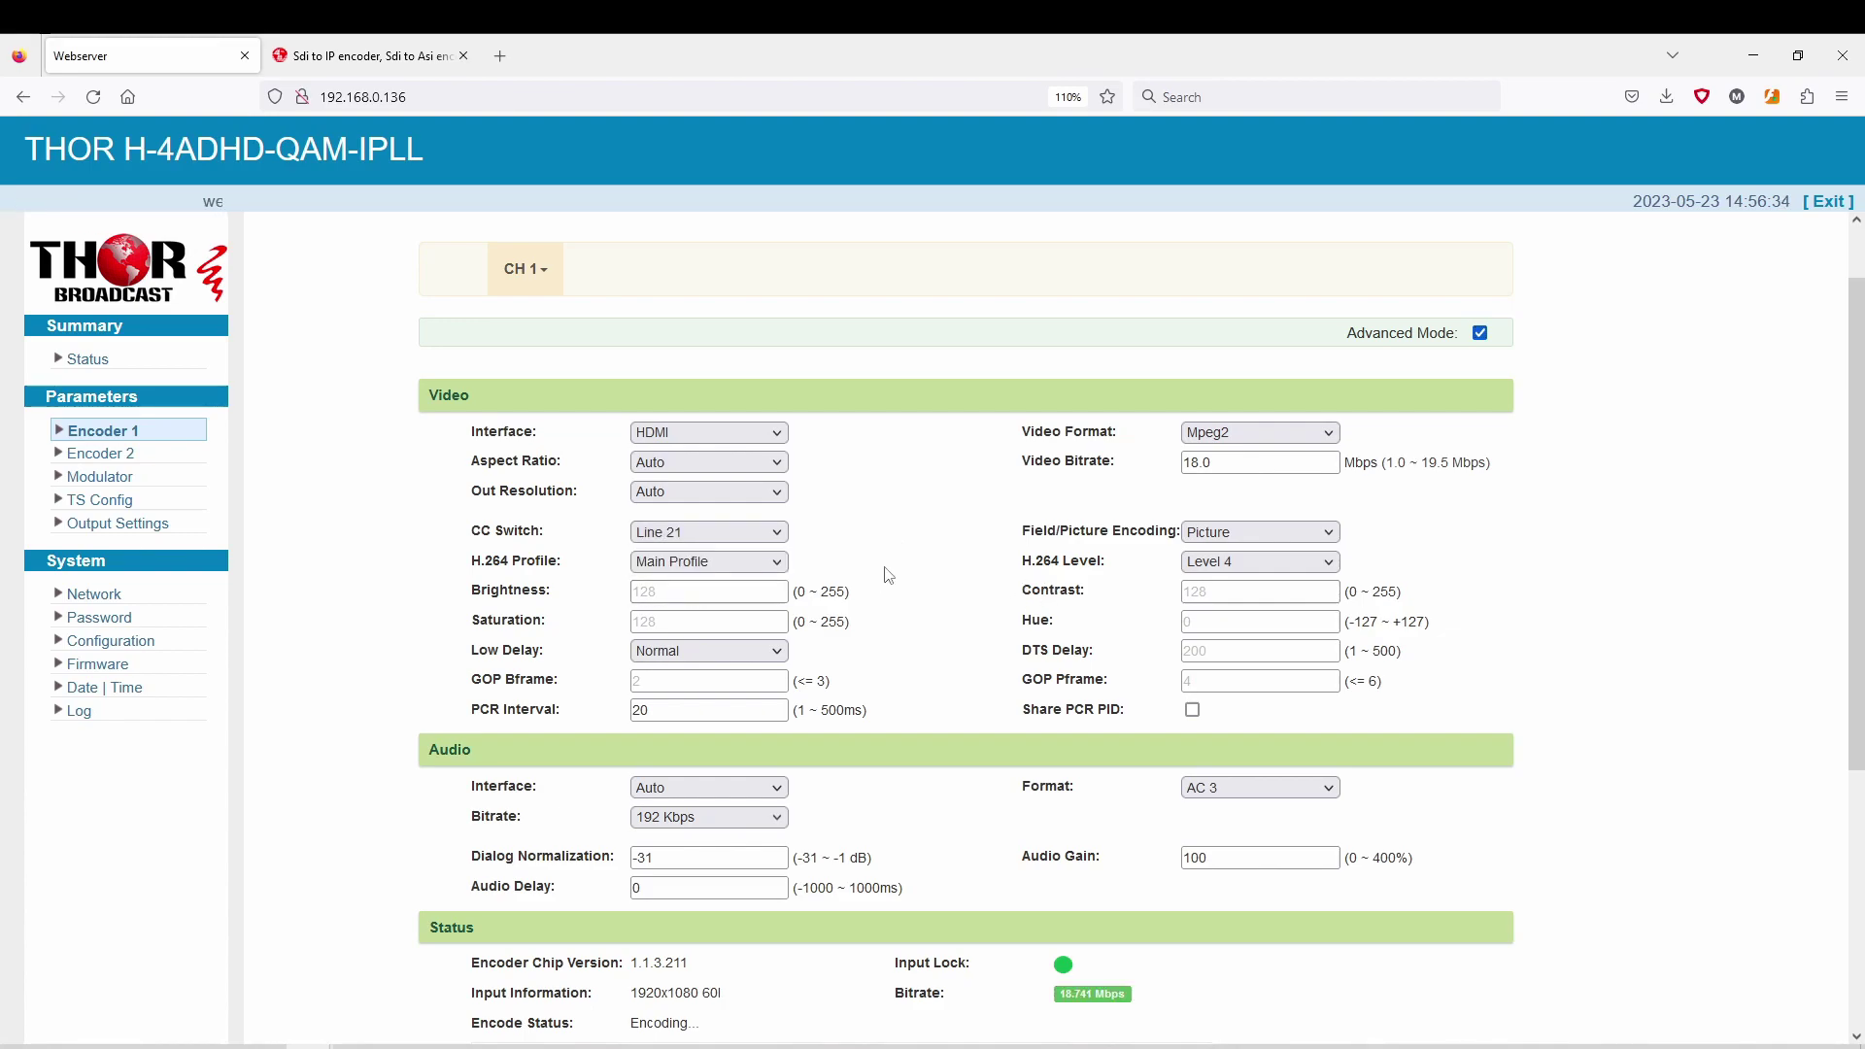
click(739, 532)
click(731, 559)
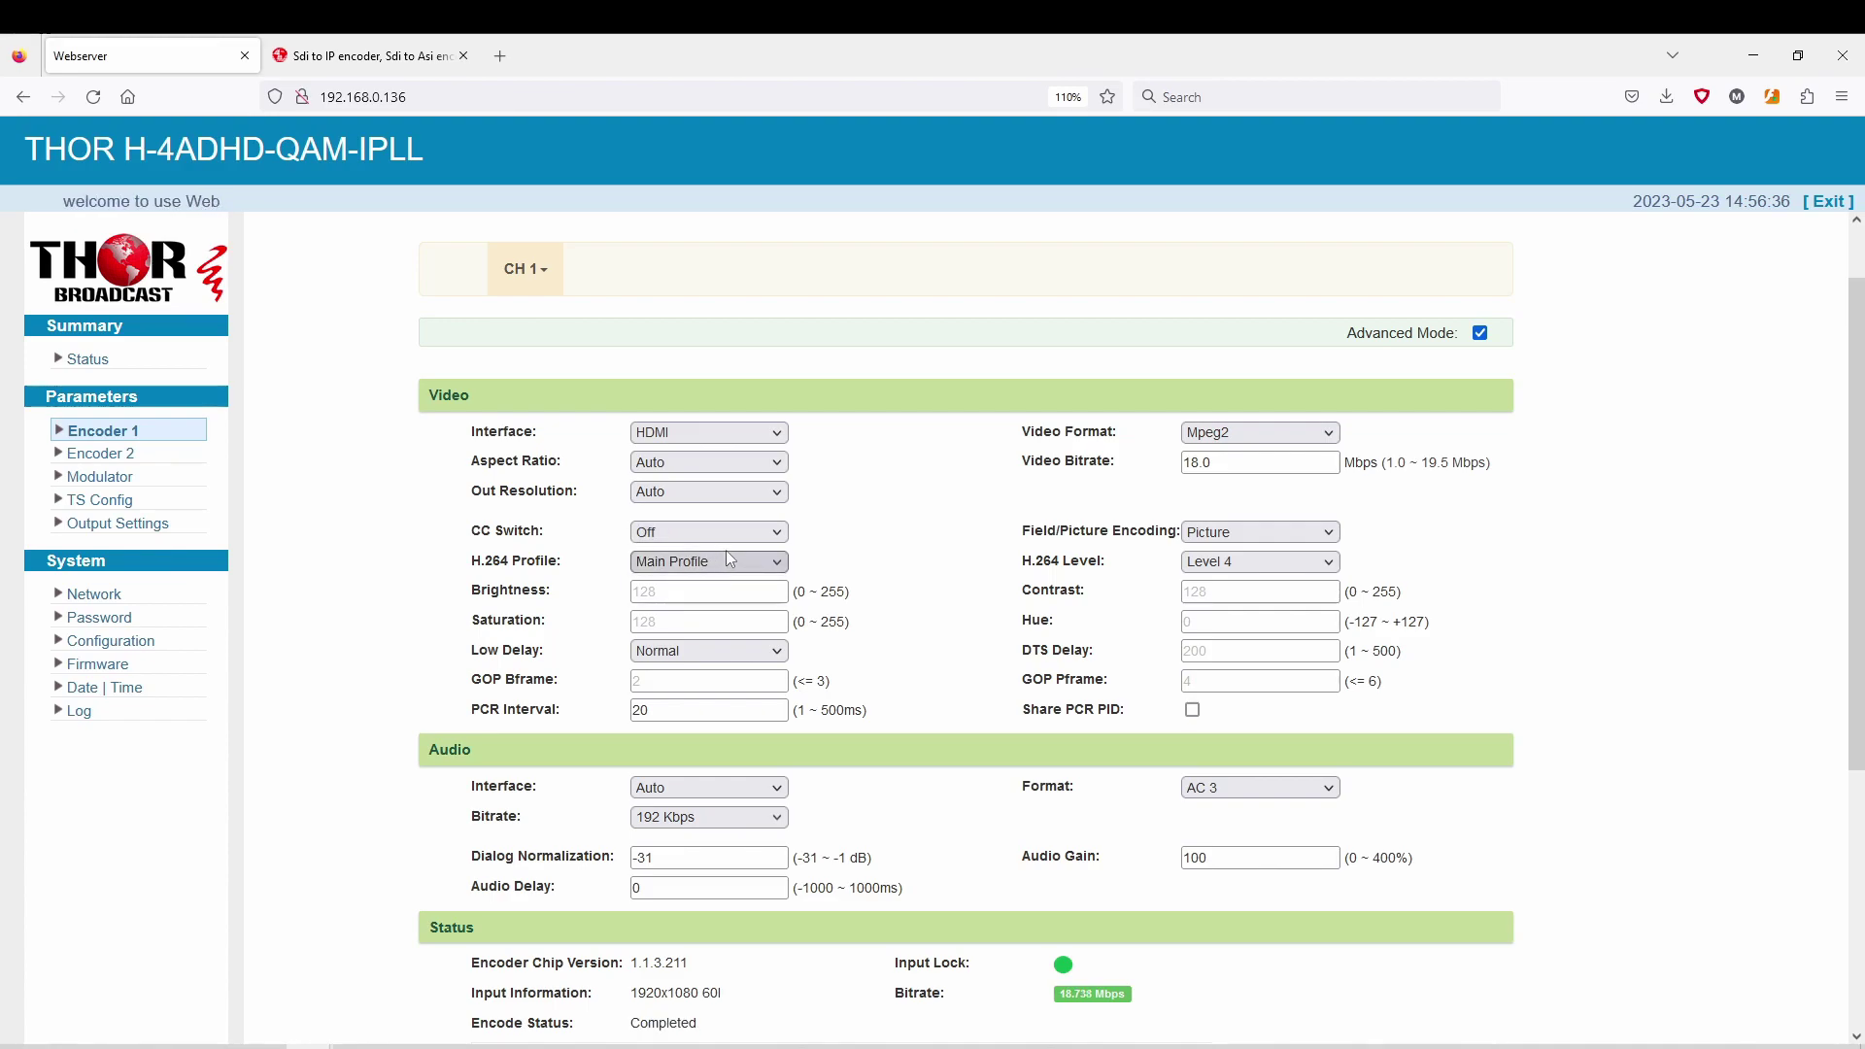
Review the Dialog Normalization and Audio Gain values without changing them.
scroll(950, 578, down, 2)
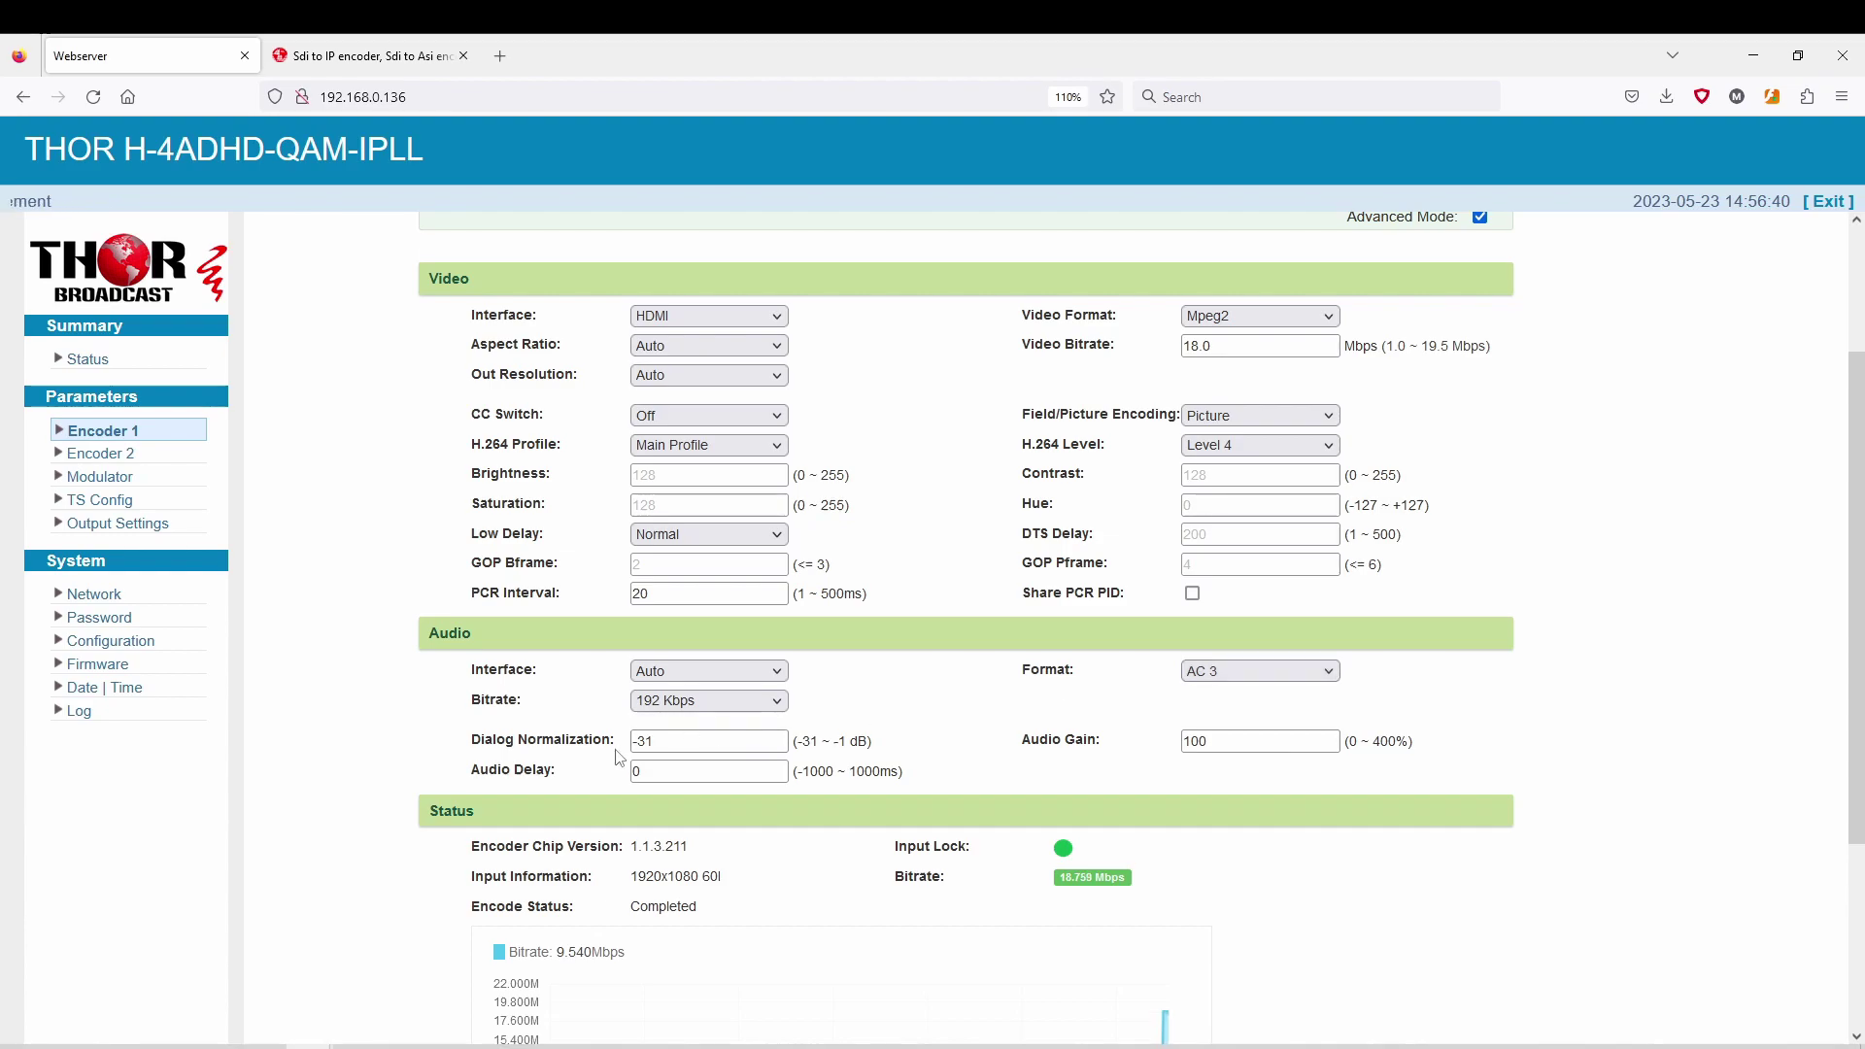
click(691, 743)
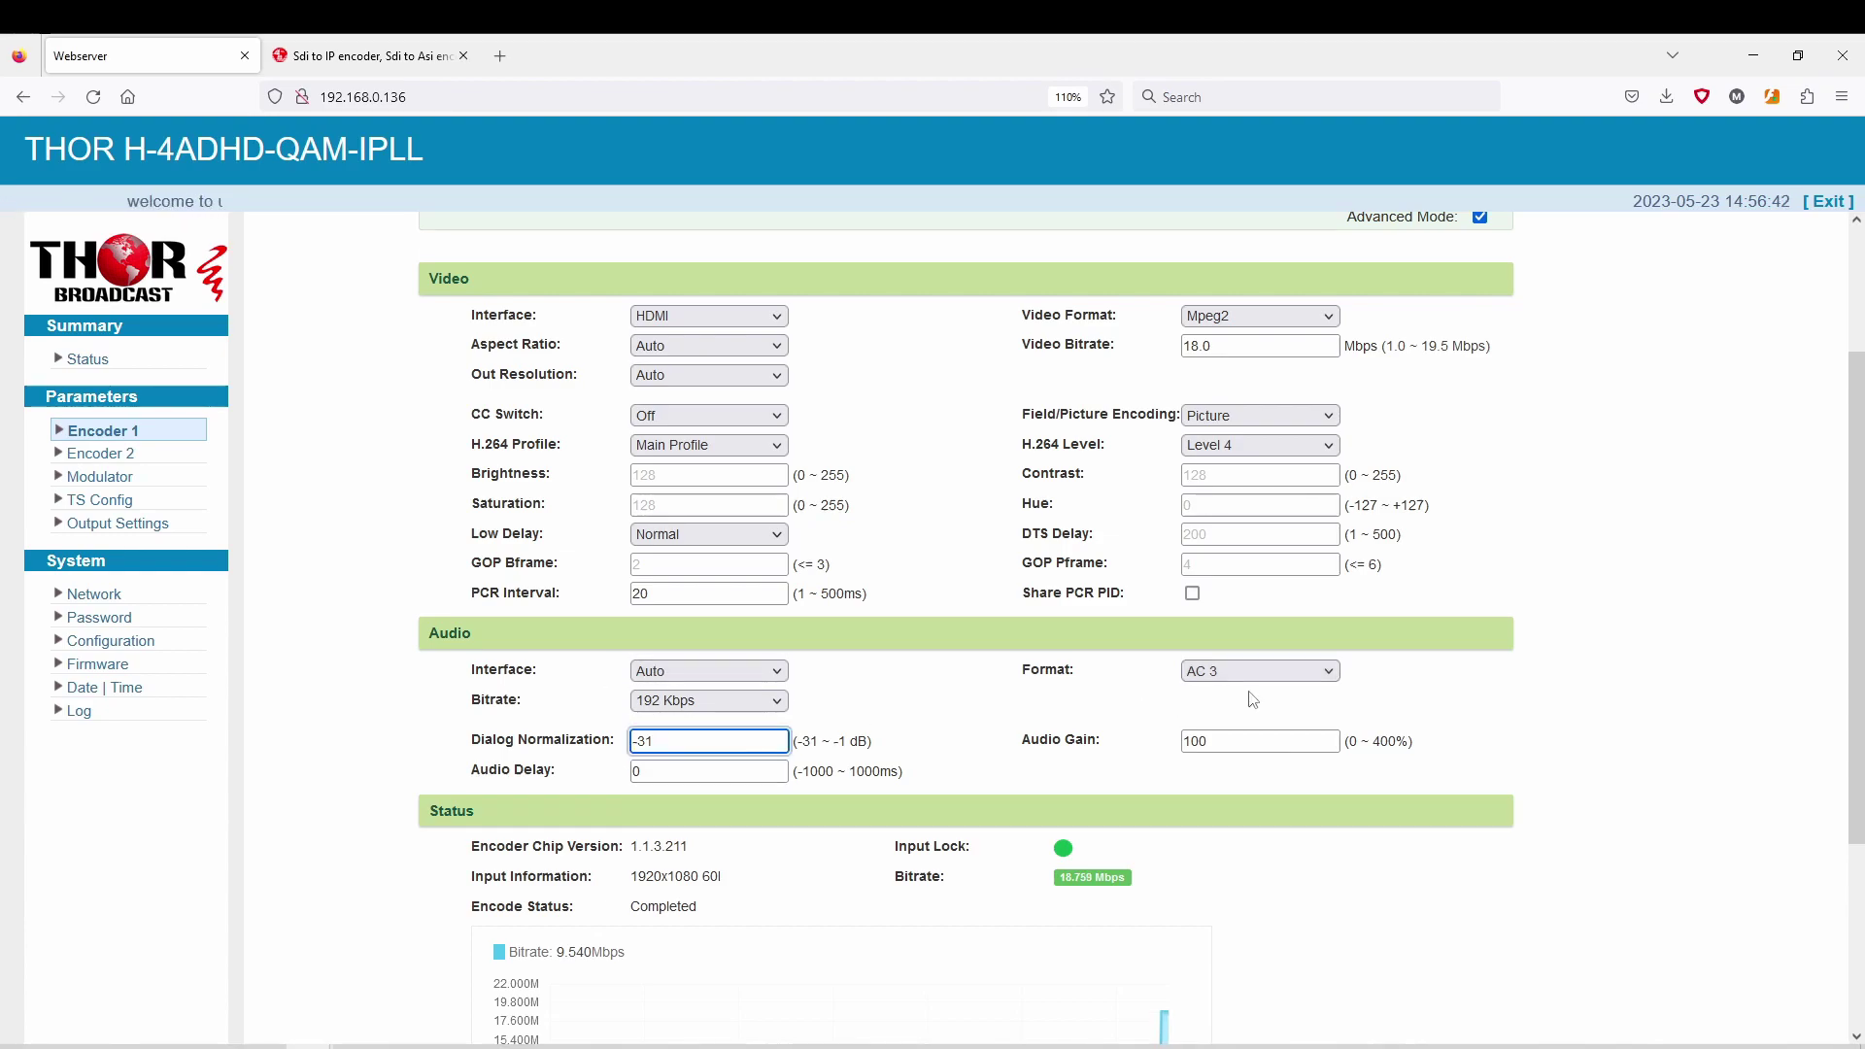
scroll(1380, 699, down, 2)
click(1311, 627)
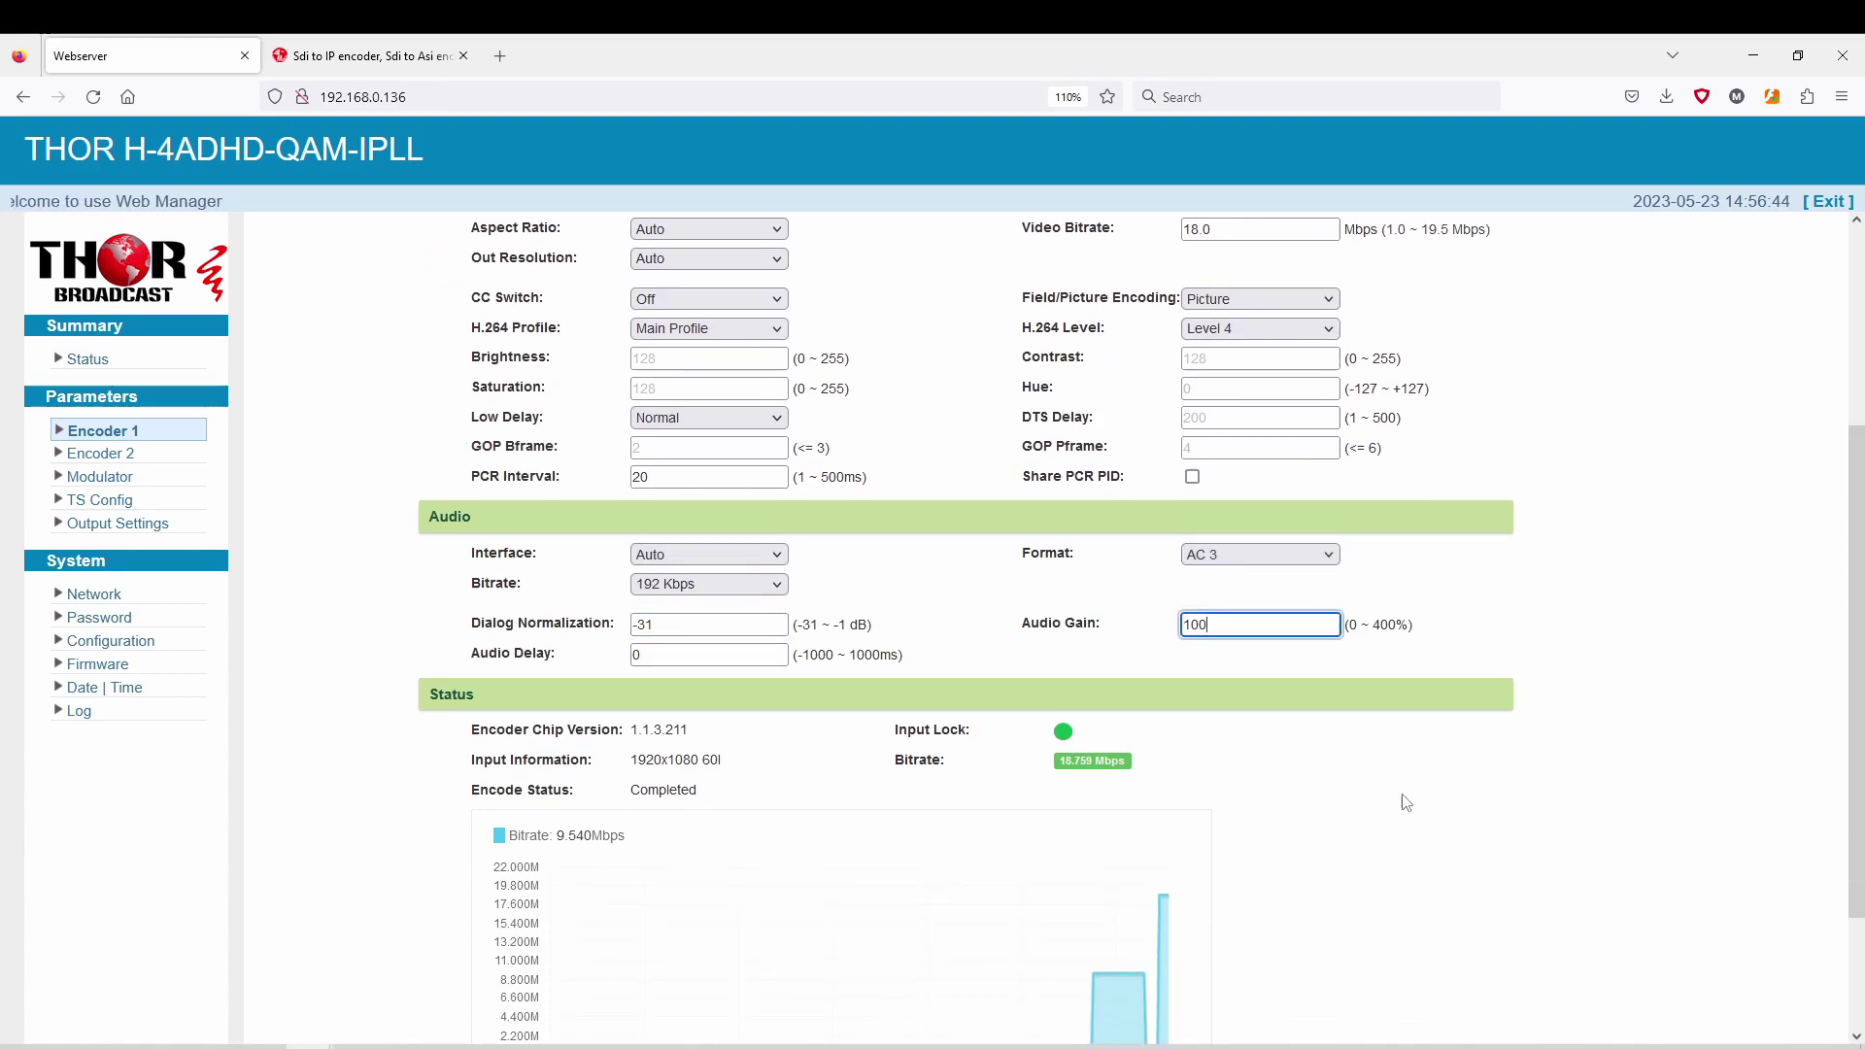
click(1423, 869)
scroll(1429, 816, down, 2)
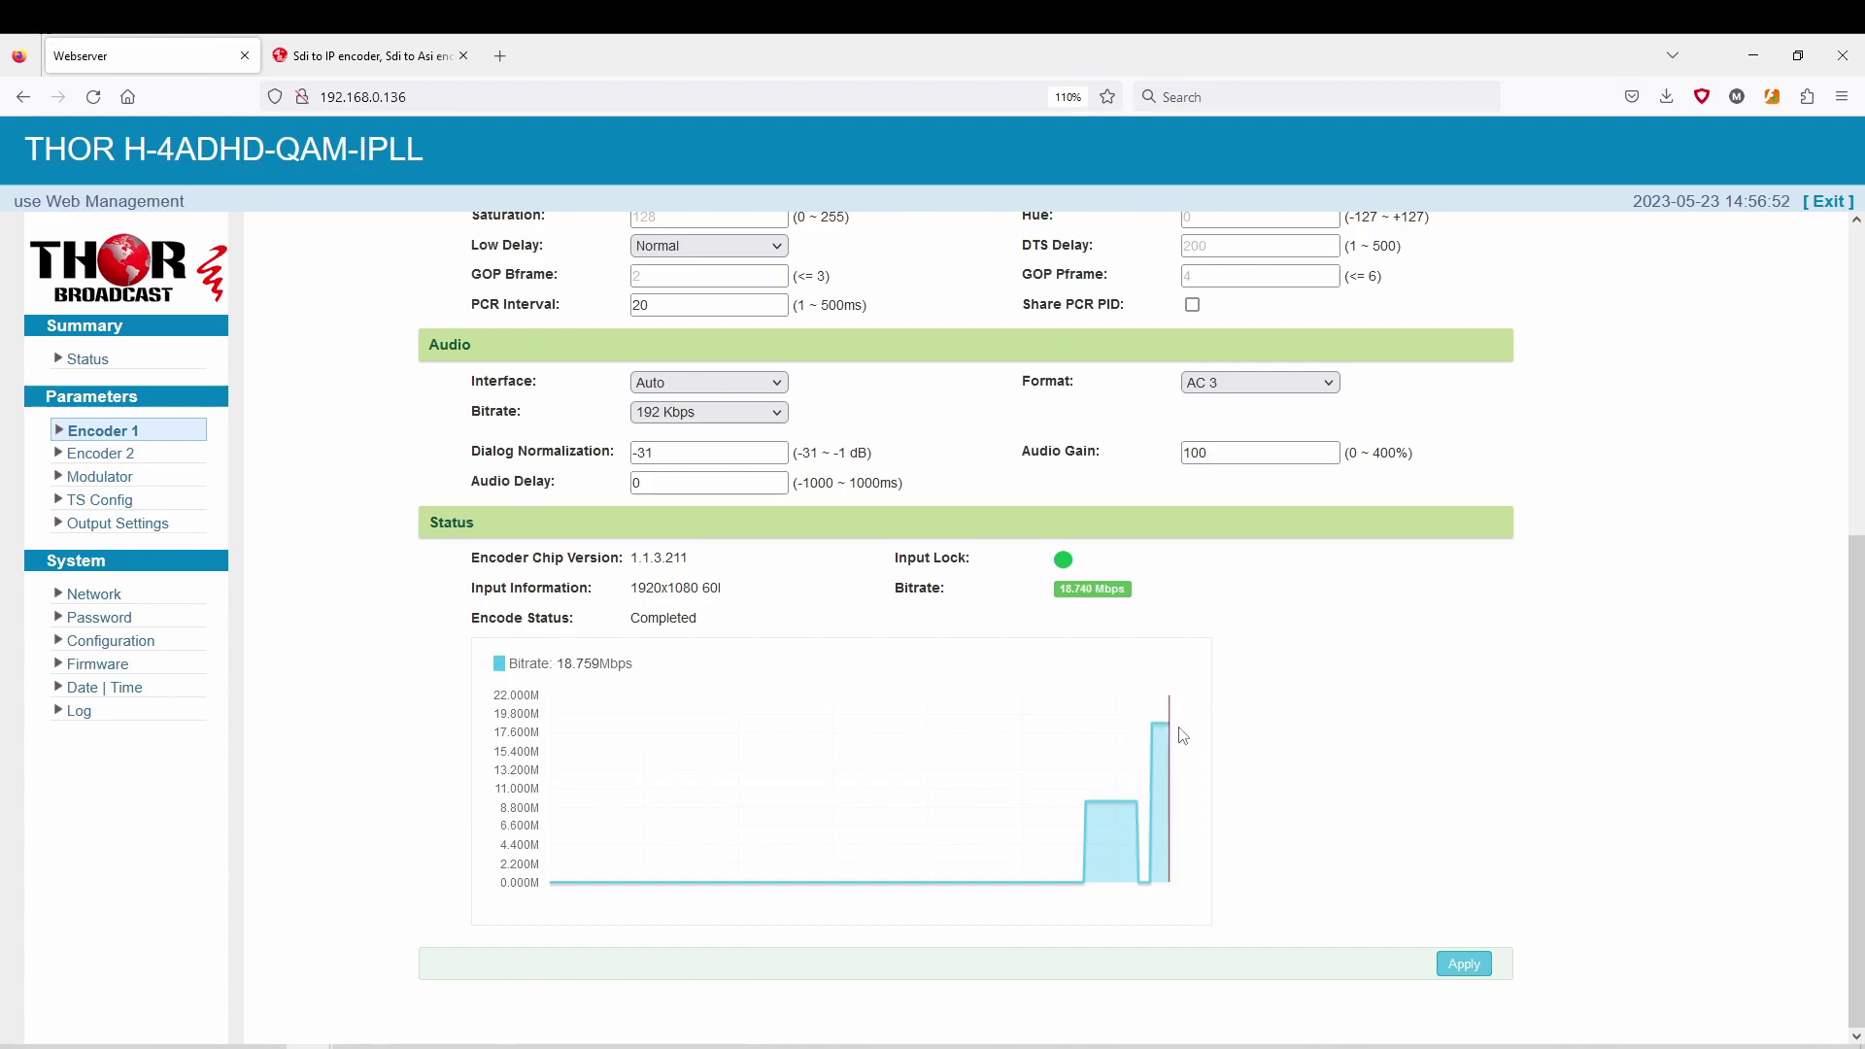
Set Encoder 1 CH 1's video bitrate back to 9.0 Mbps and apply it.
scroll(1603, 704, up, 5)
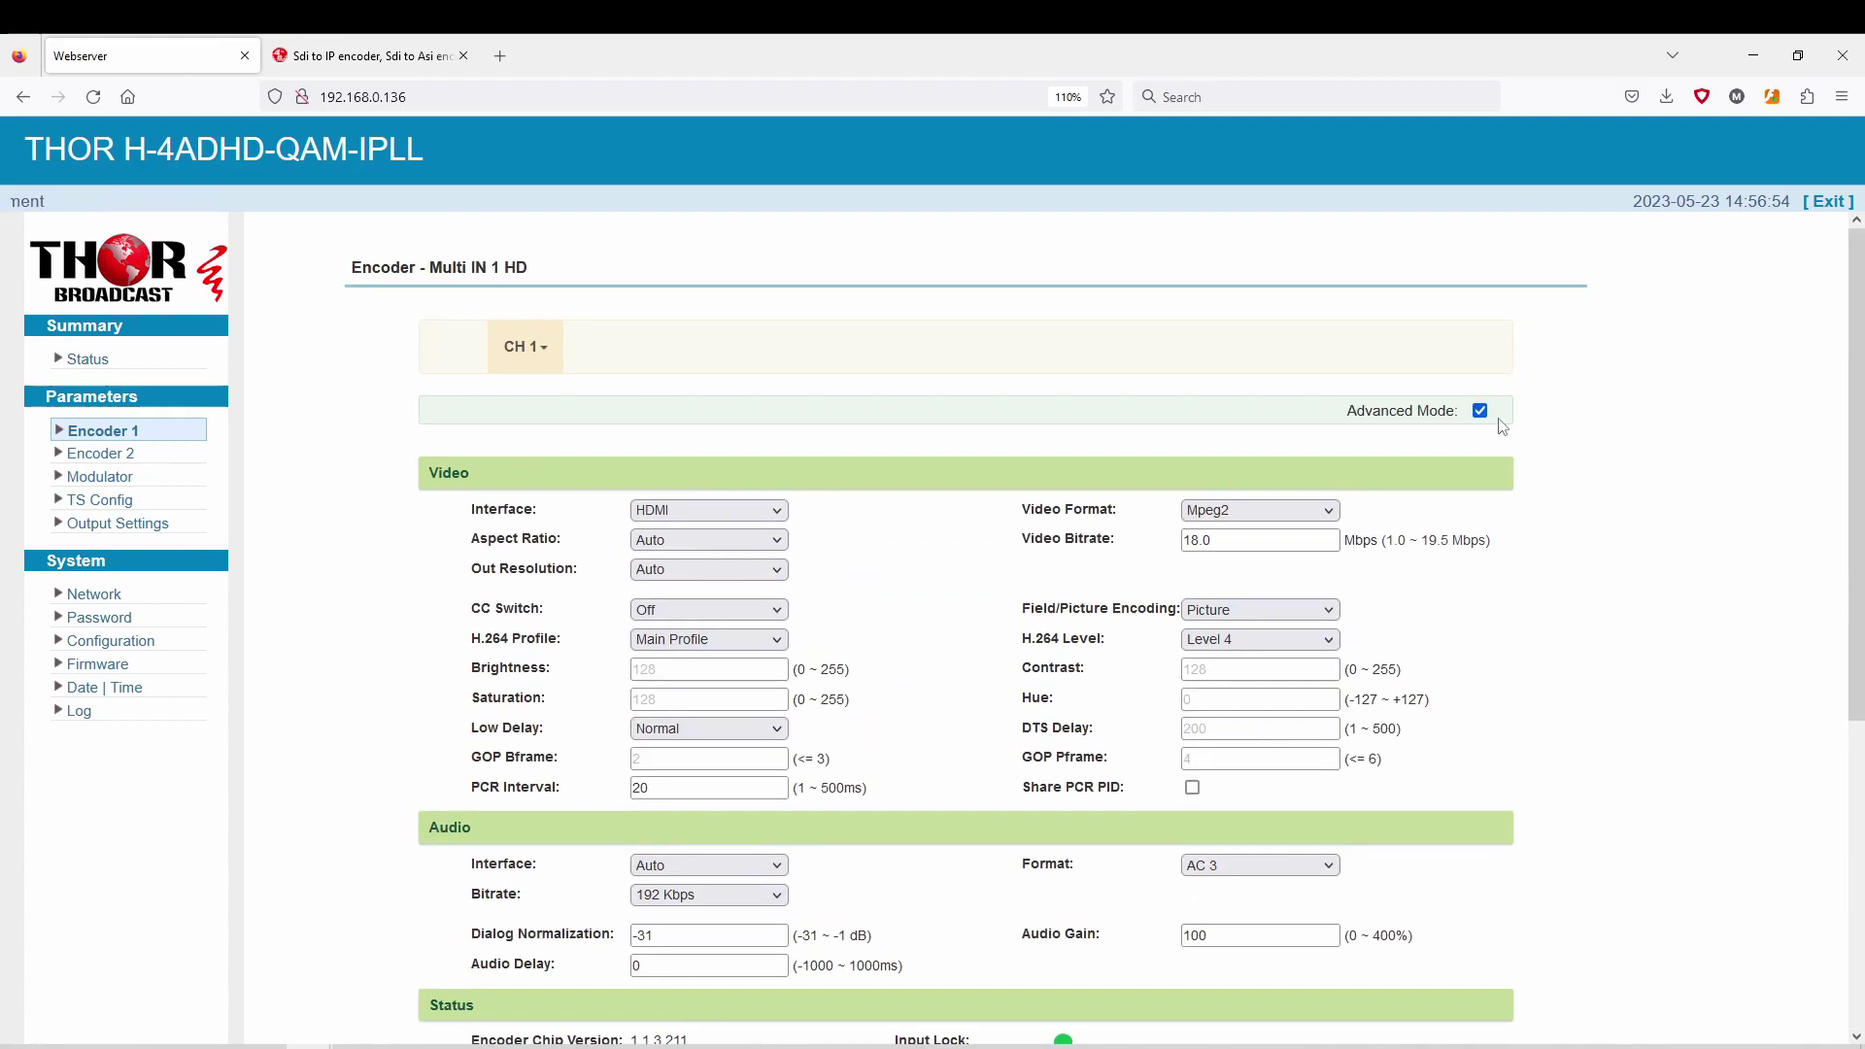
click(1480, 411)
double_click(1238, 541)
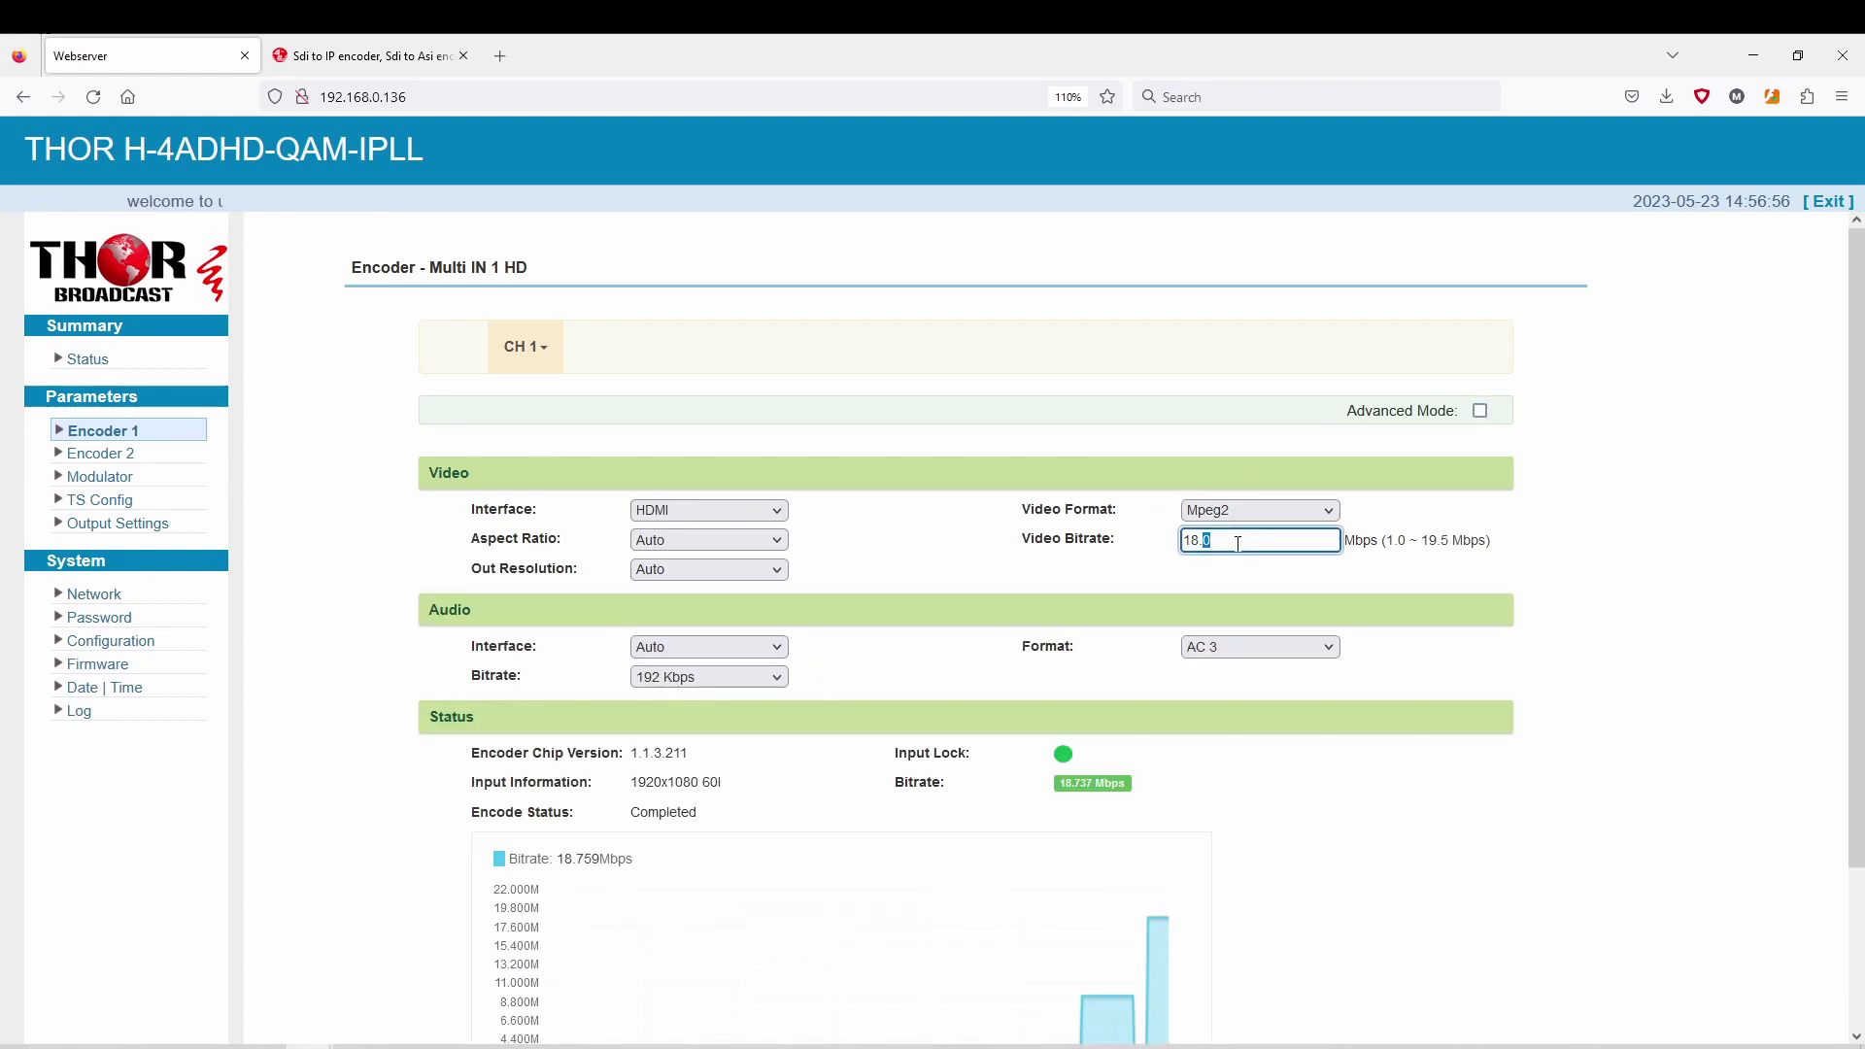
text(9)
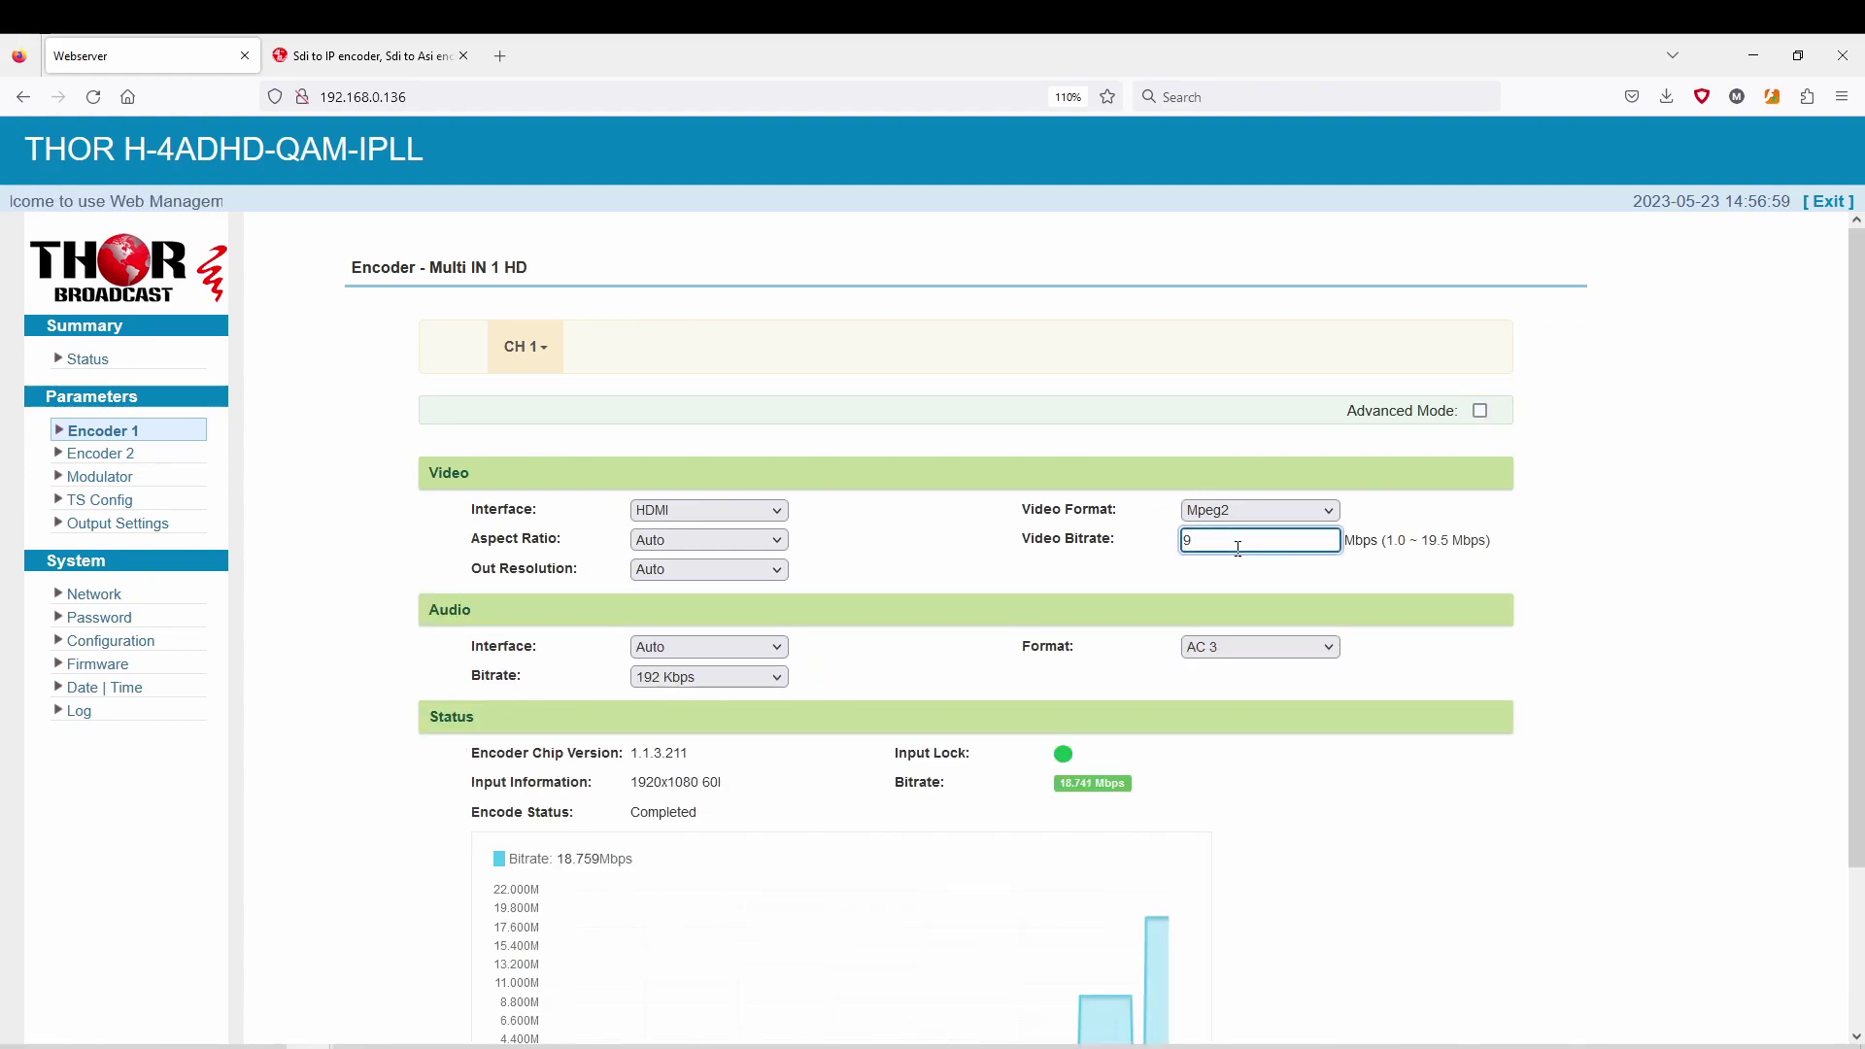
scroll(1595, 624, down, 3)
click(1464, 964)
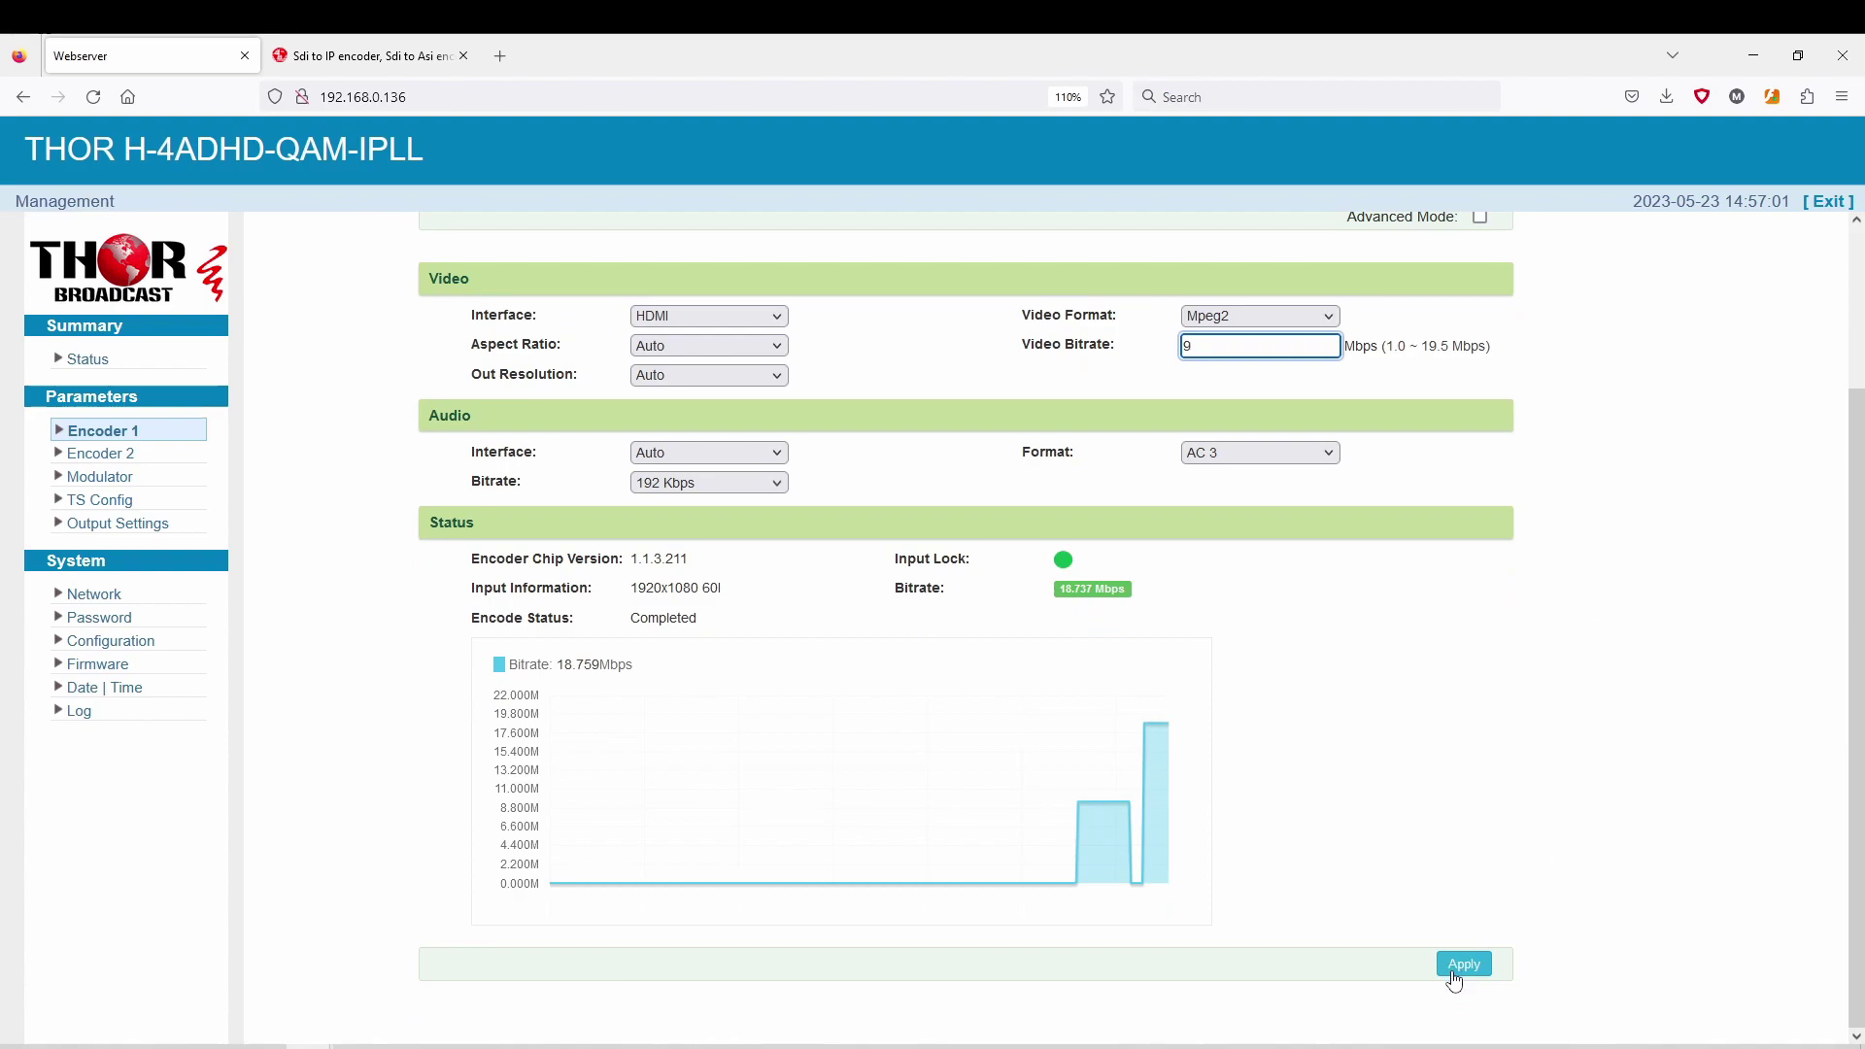
Open Encoder 2 settings and check its available channels without changing them.
scroll(1616, 581, up, 3)
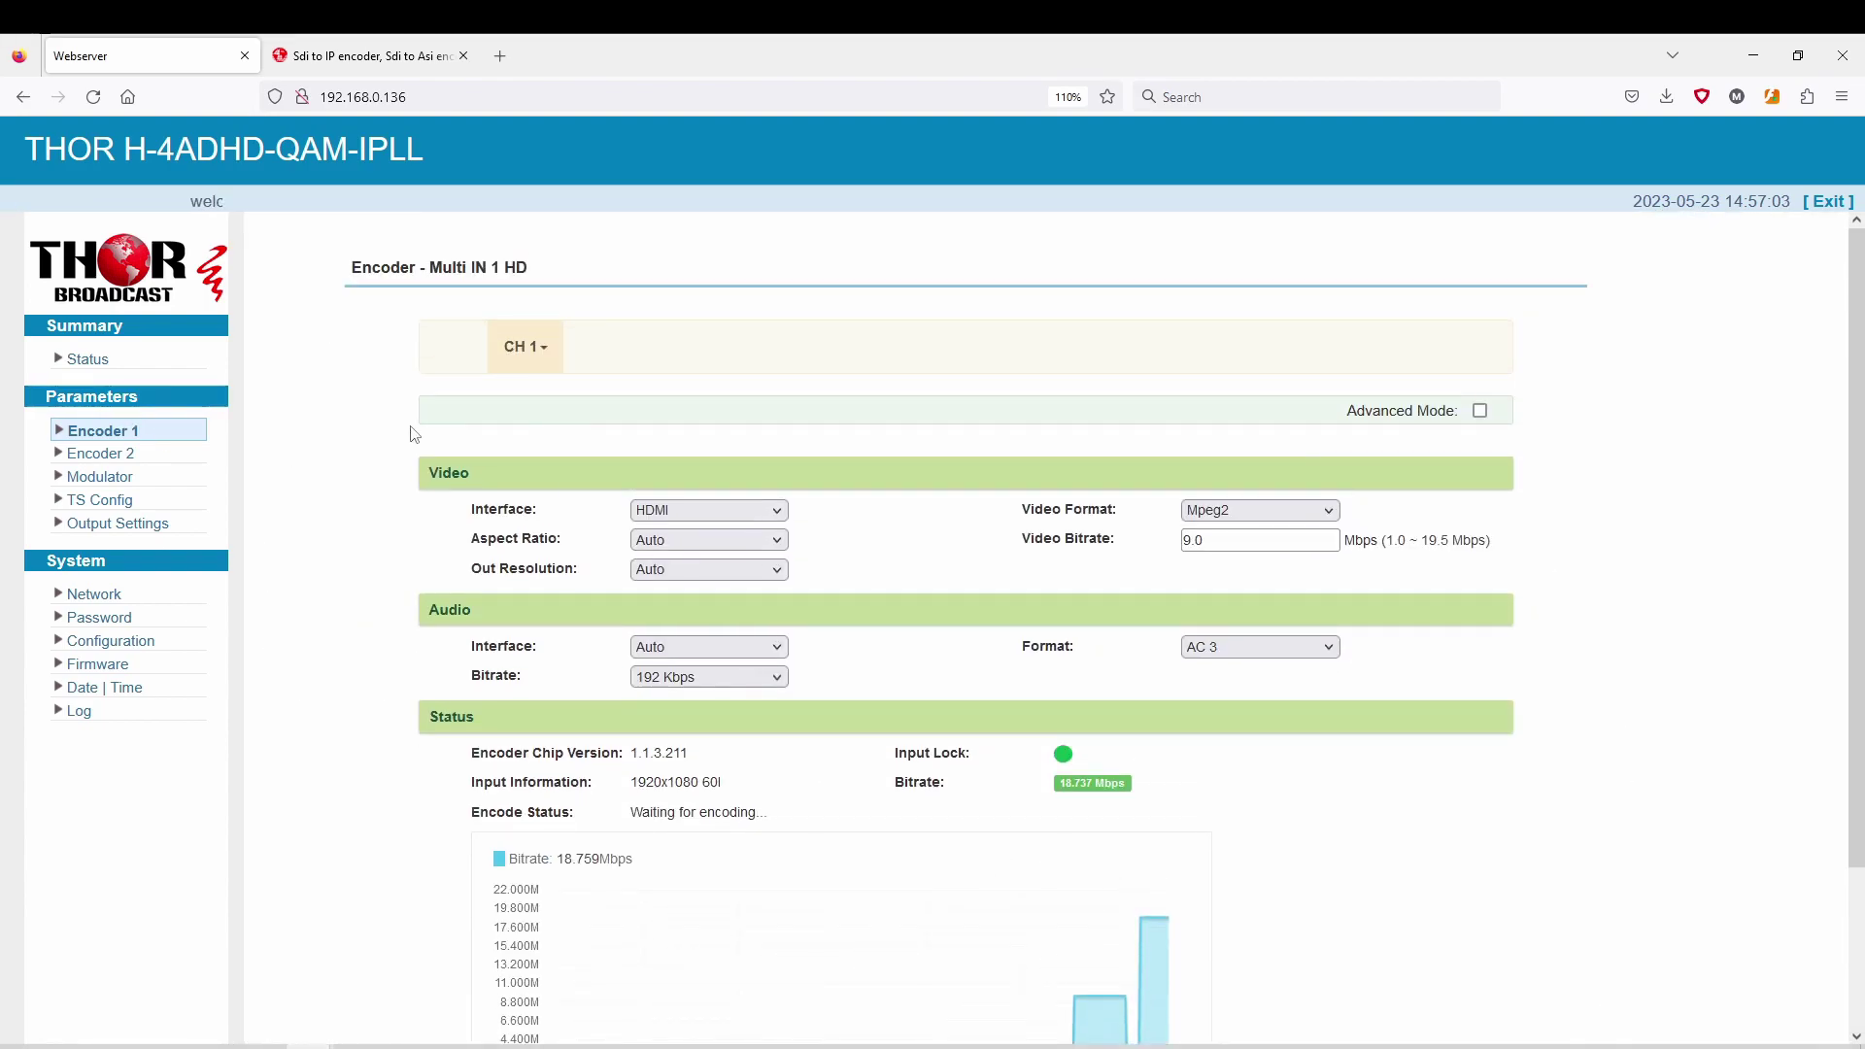
click(115, 454)
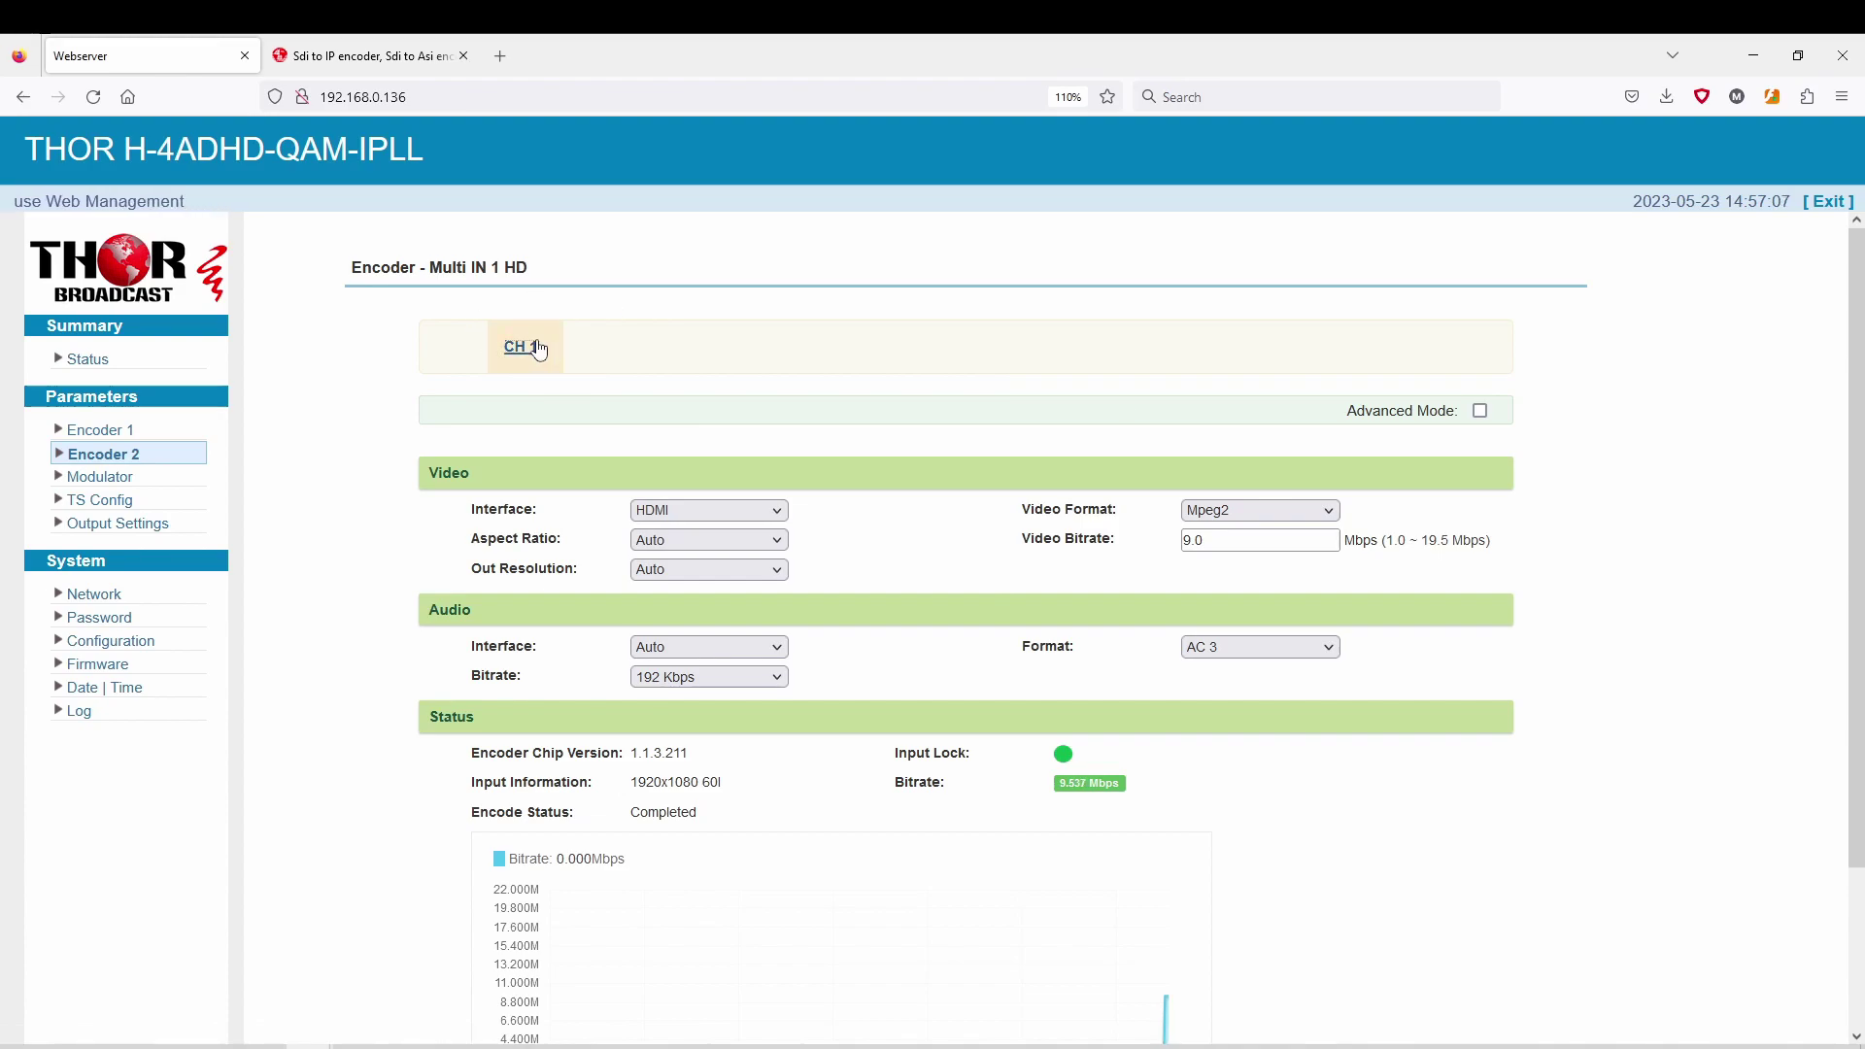
click(525, 346)
click(1535, 447)
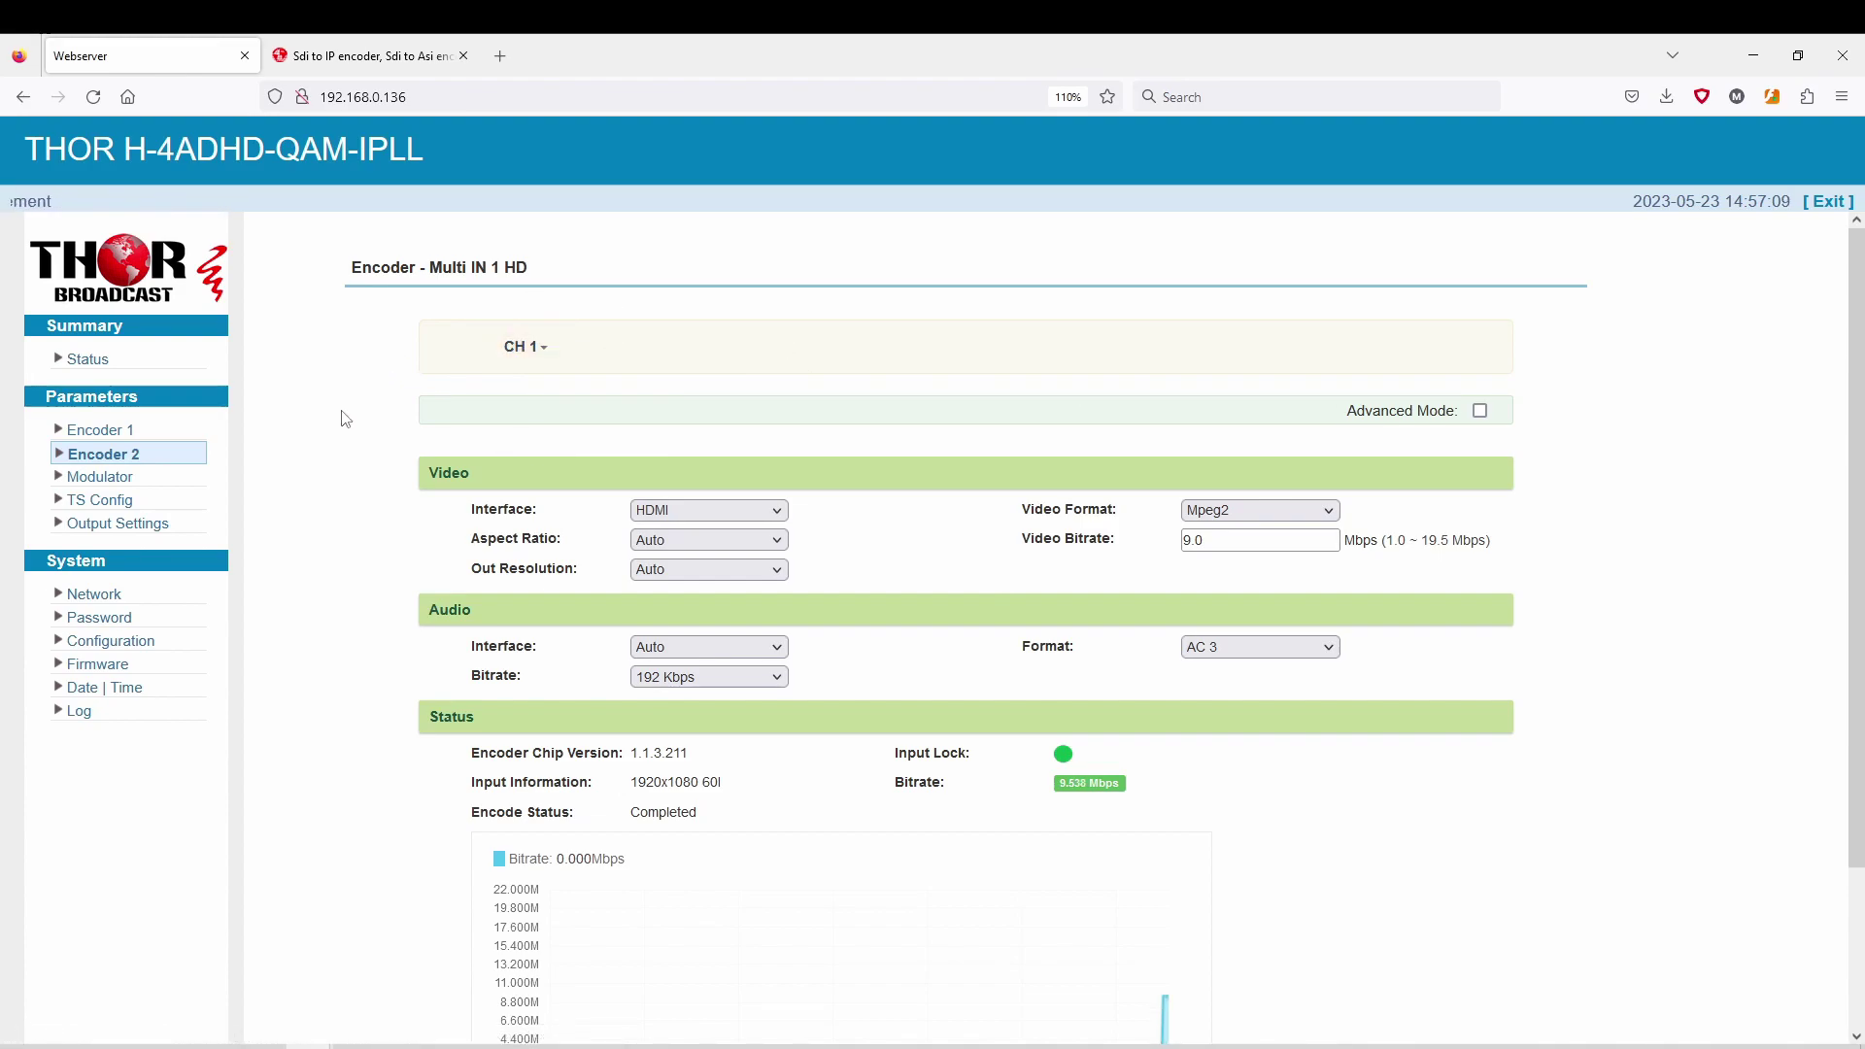
Set the Modulator page's Frequency Mode to Manual, showing carriers from 57.000 to 79.000 MHz.
click(103, 477)
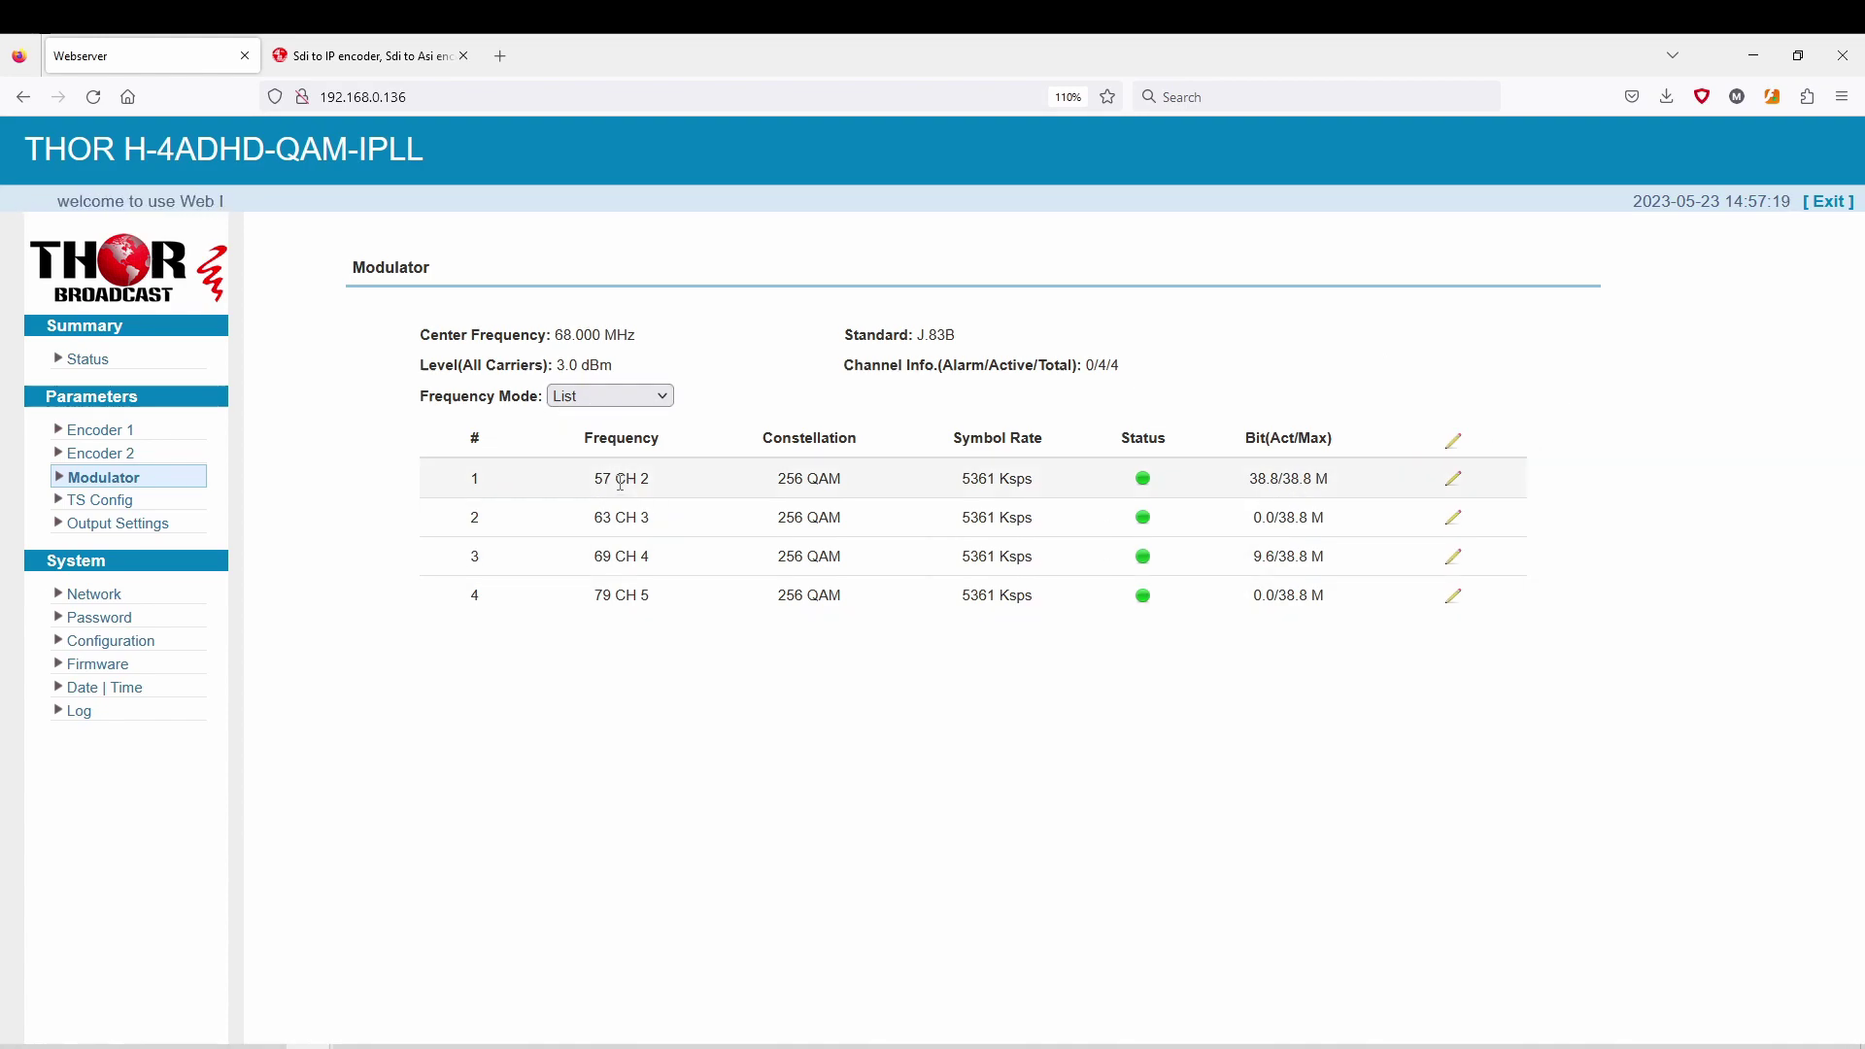
click(643, 398)
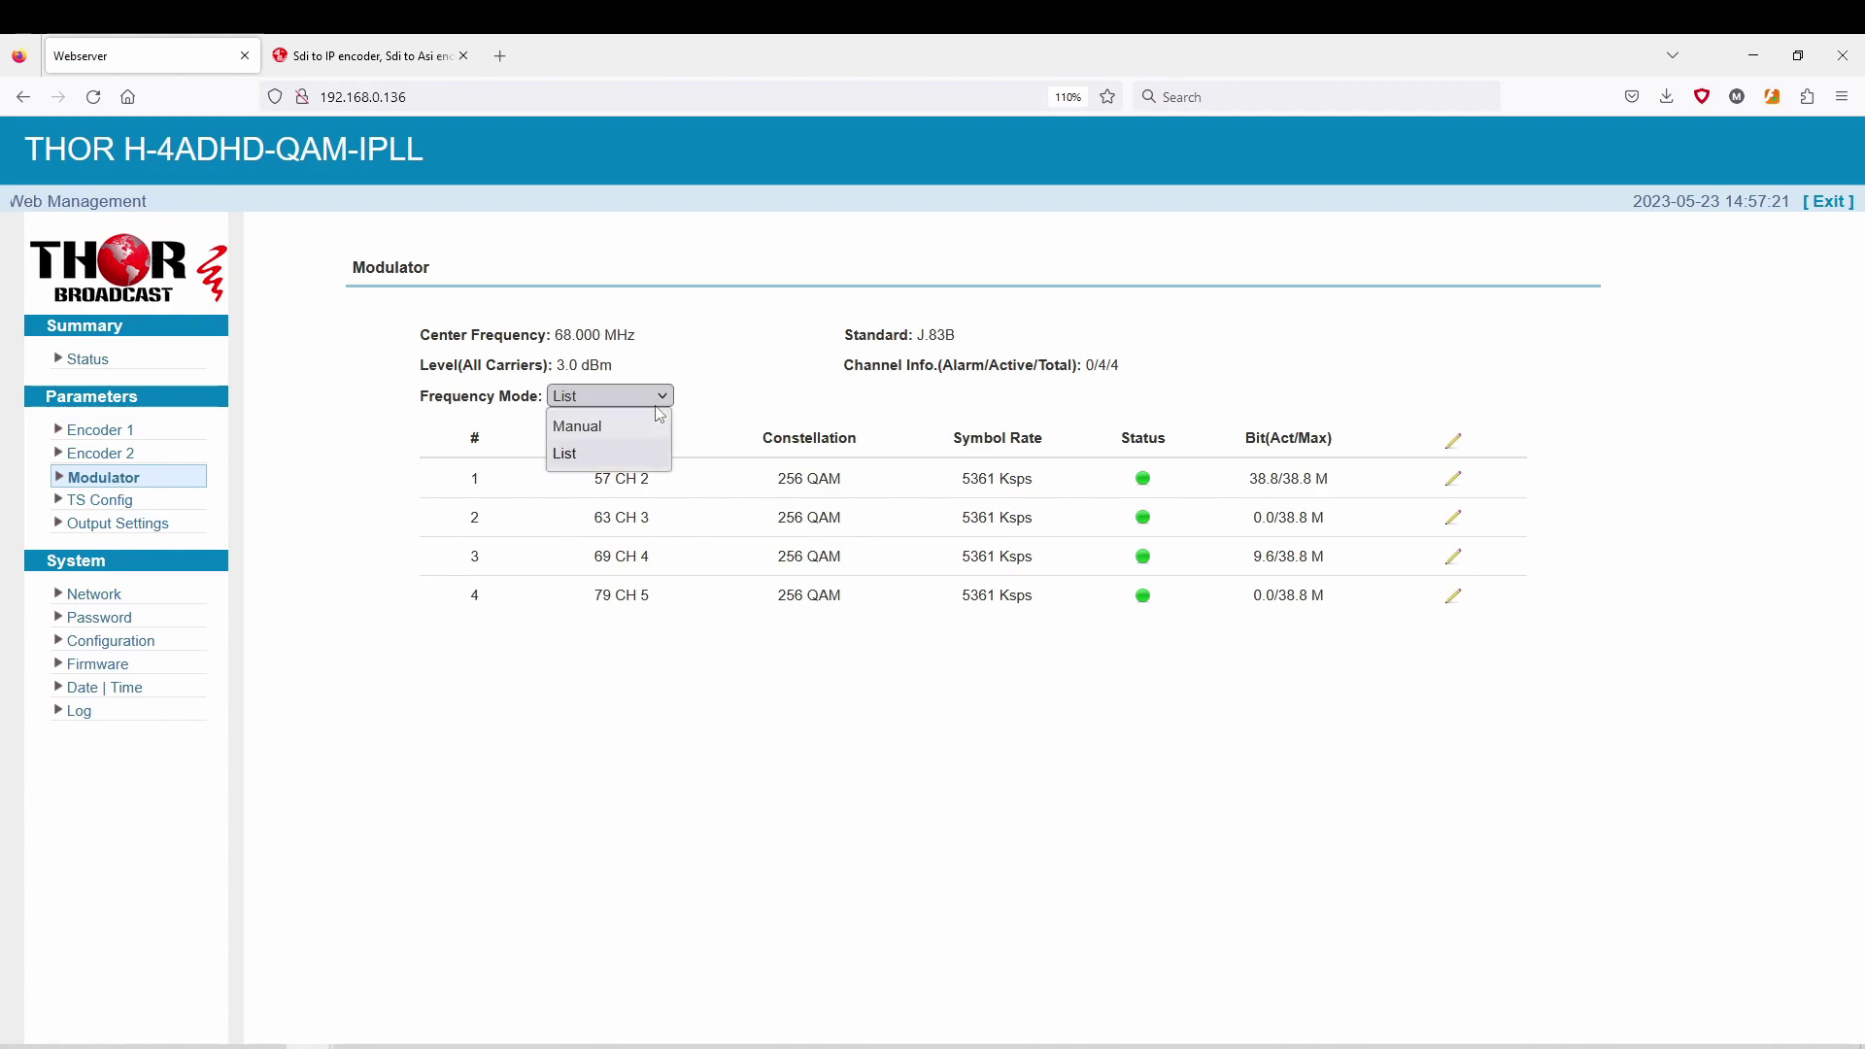
click(608, 427)
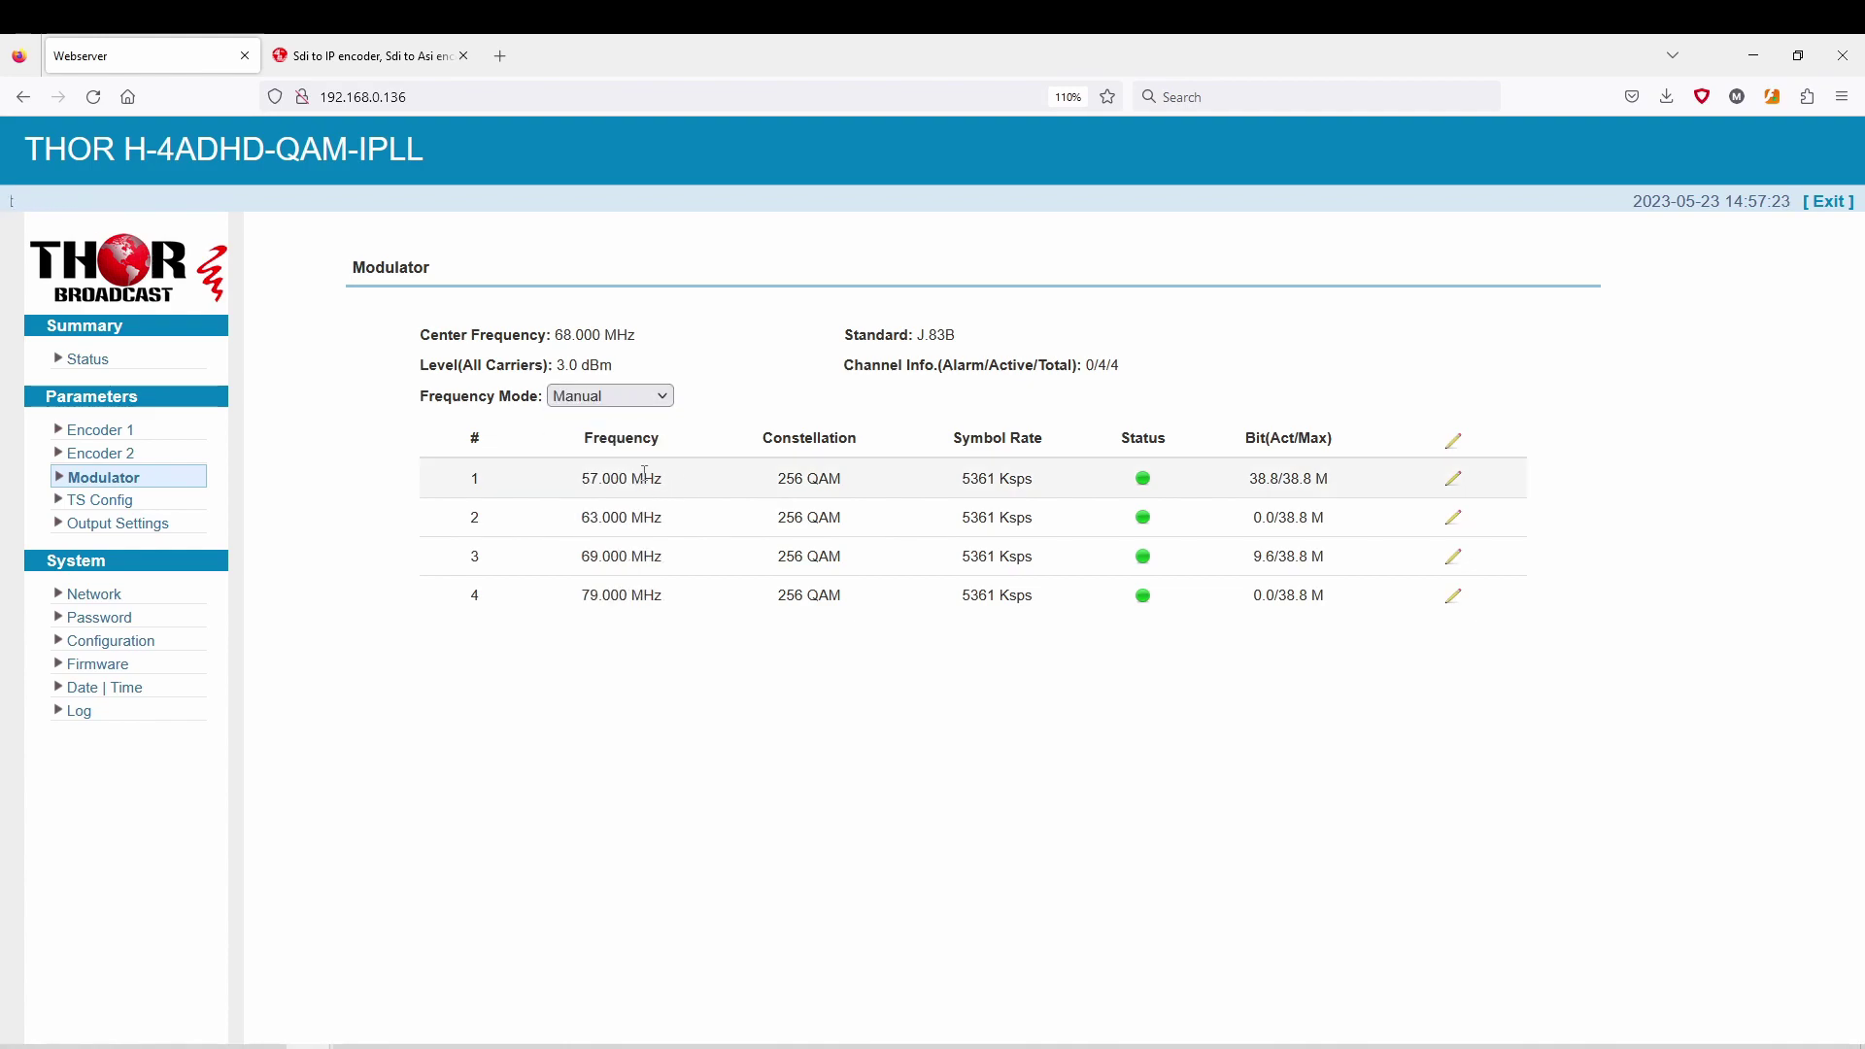
click(1453, 480)
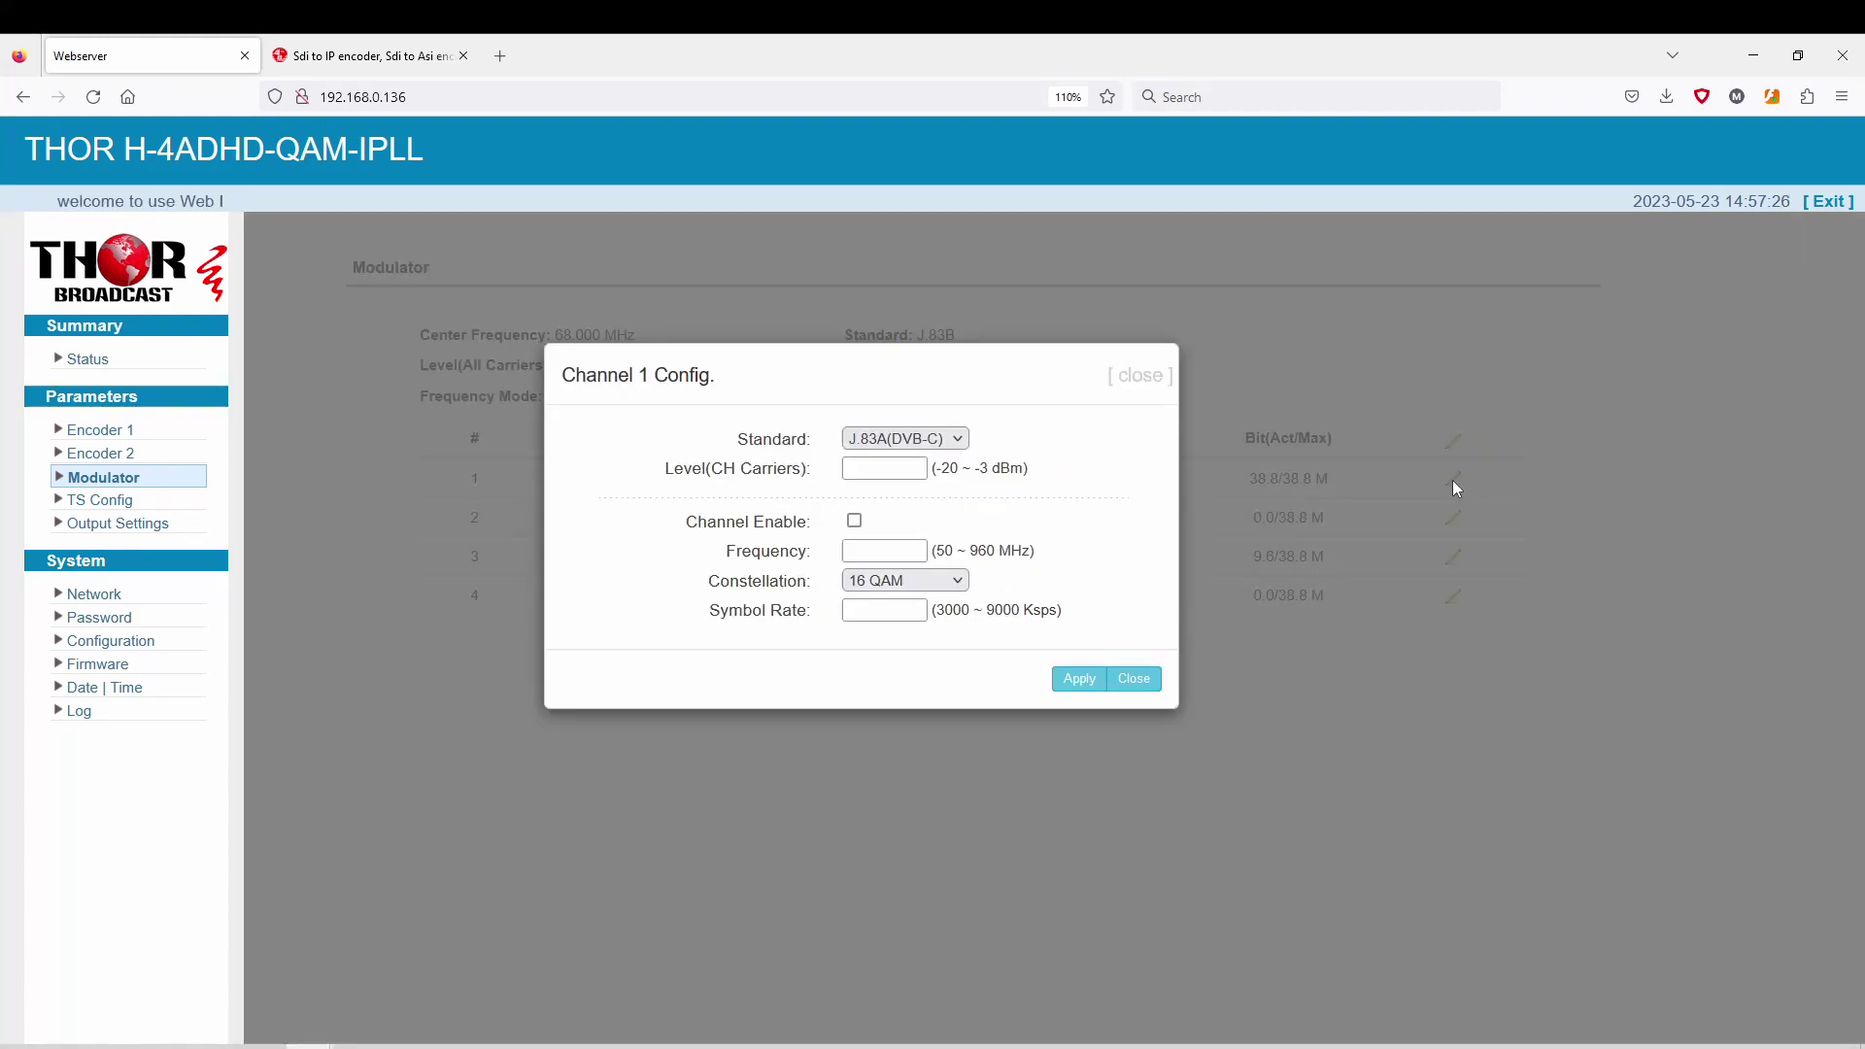
click(906, 438)
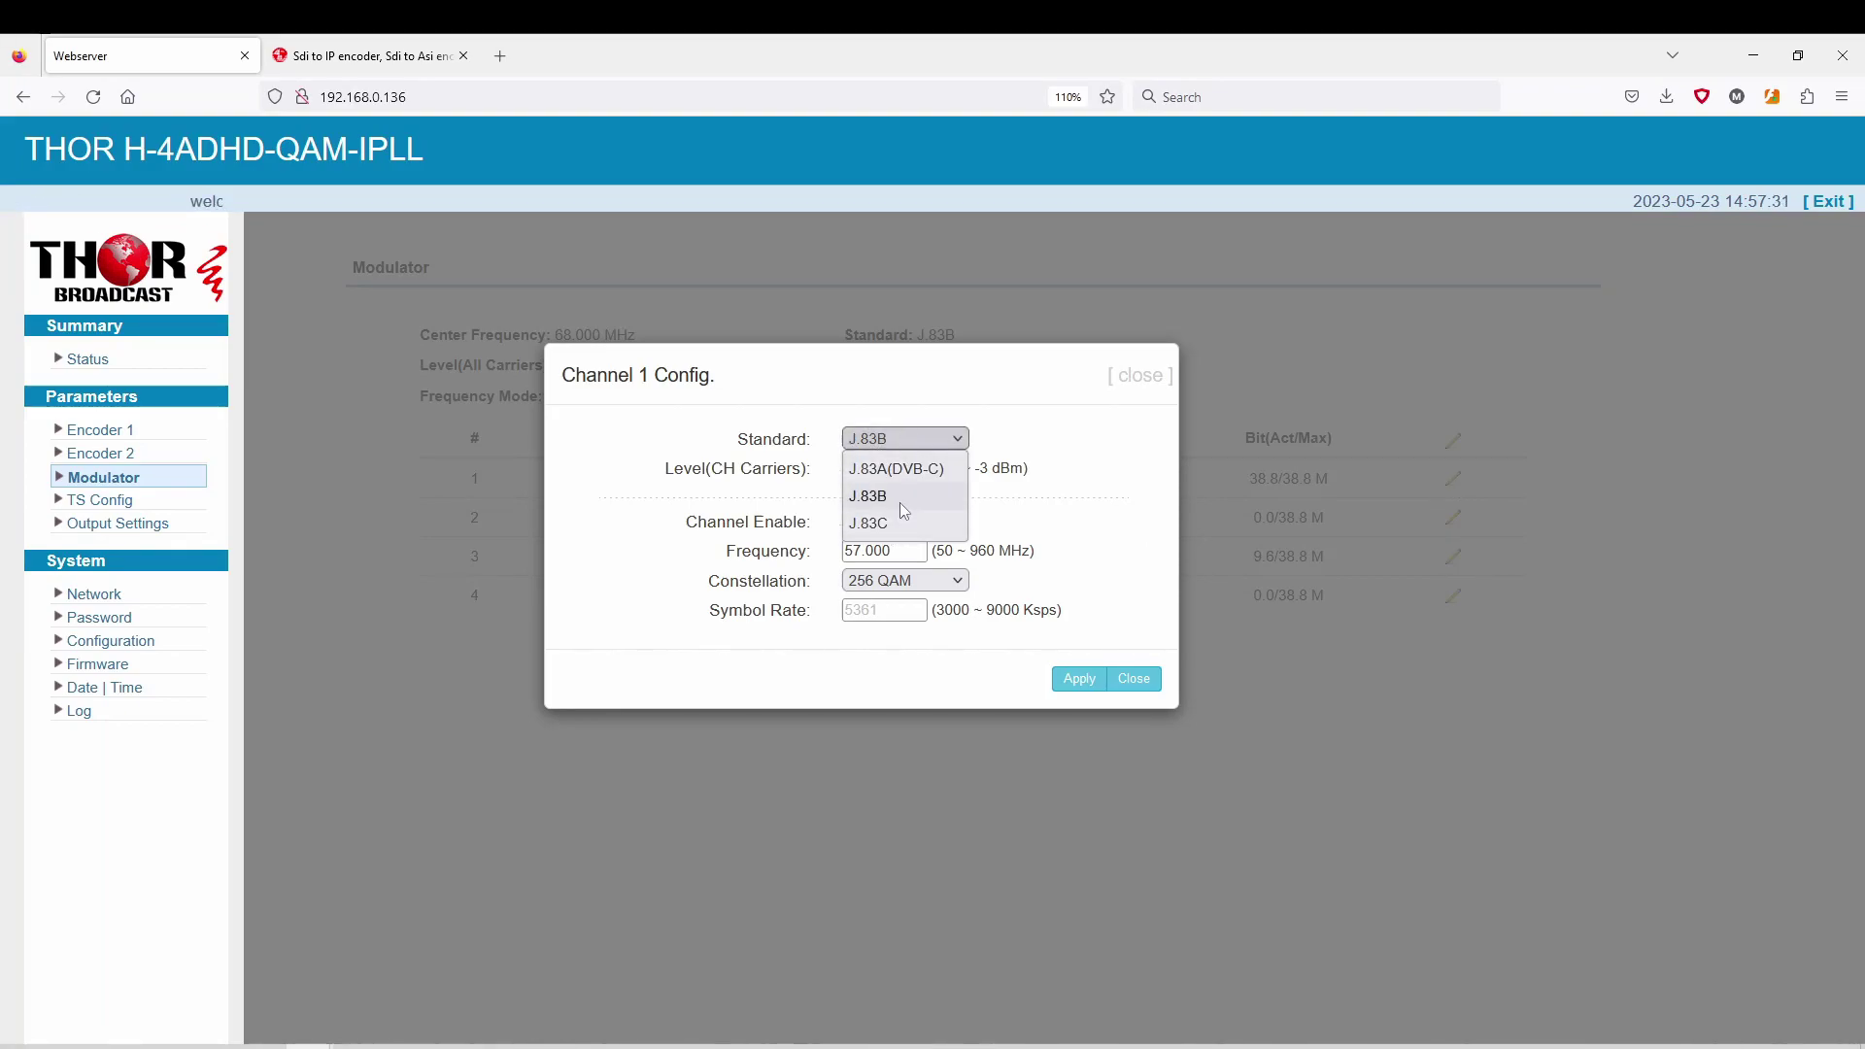
click(1002, 466)
double_click(907, 552)
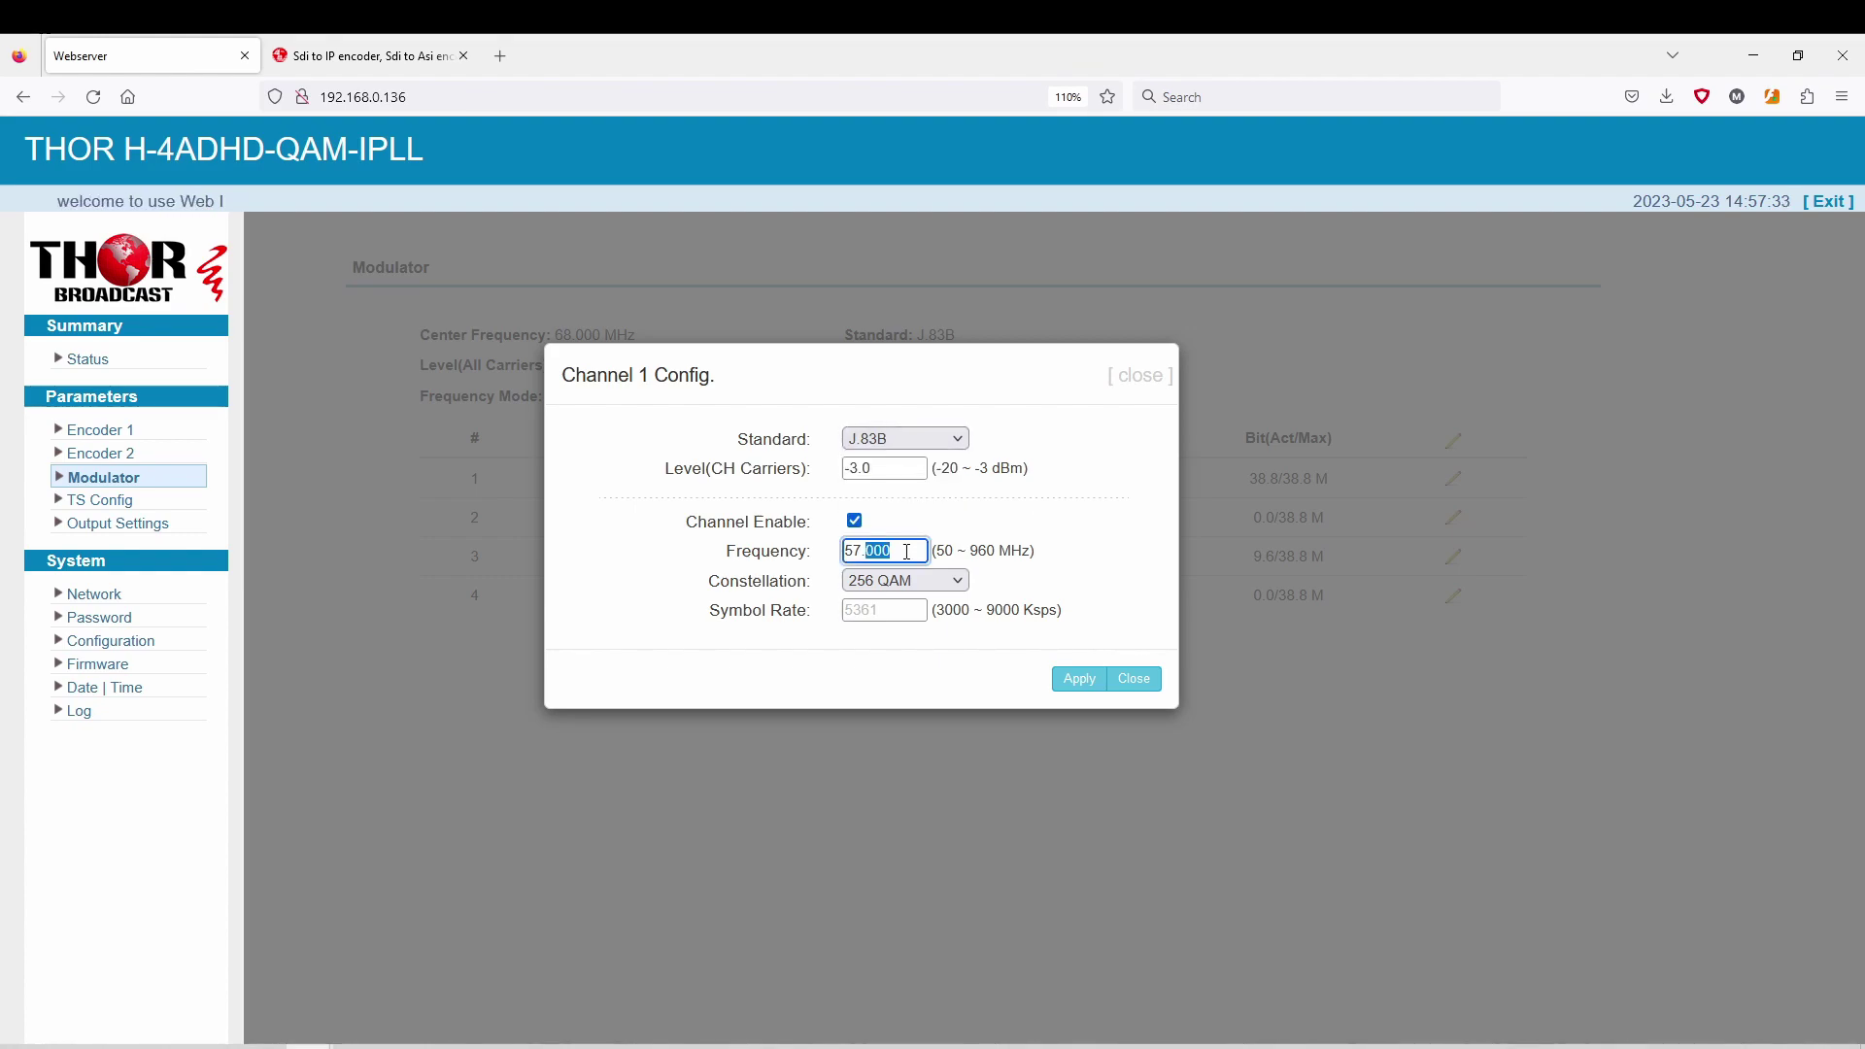
click(855, 522)
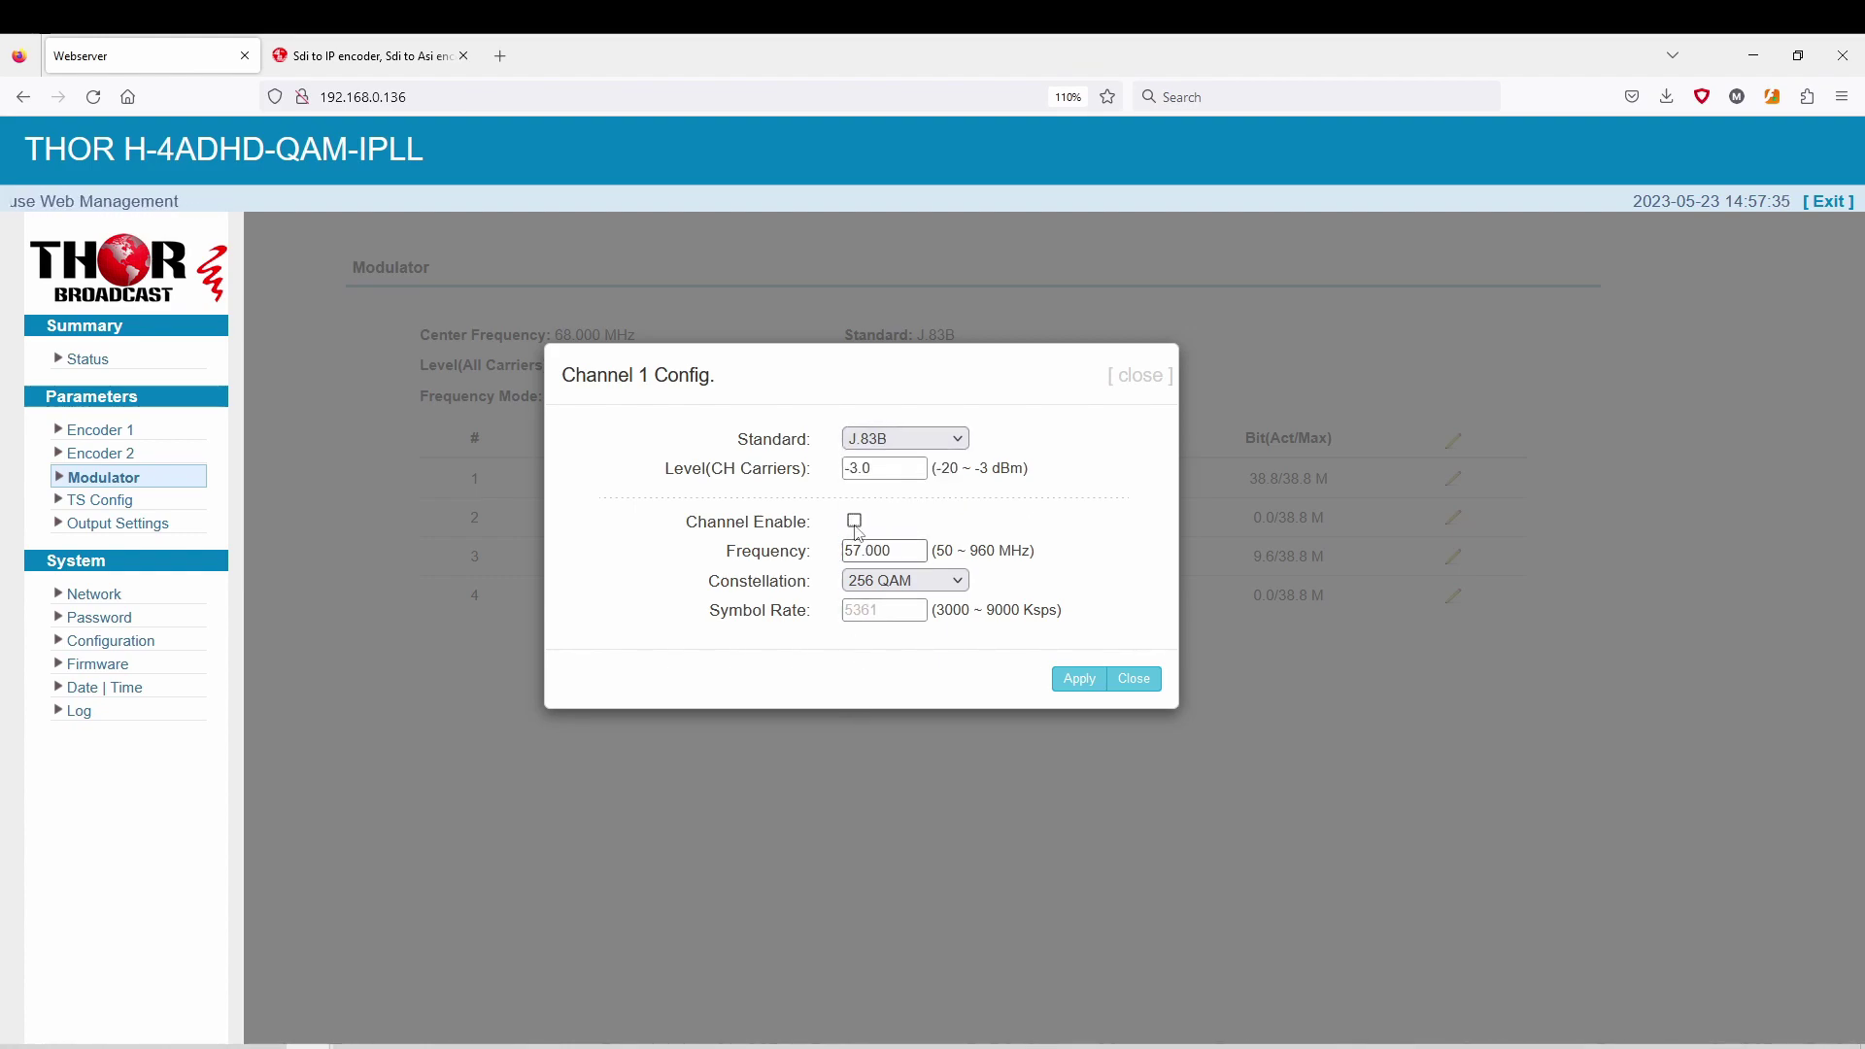
click(908, 580)
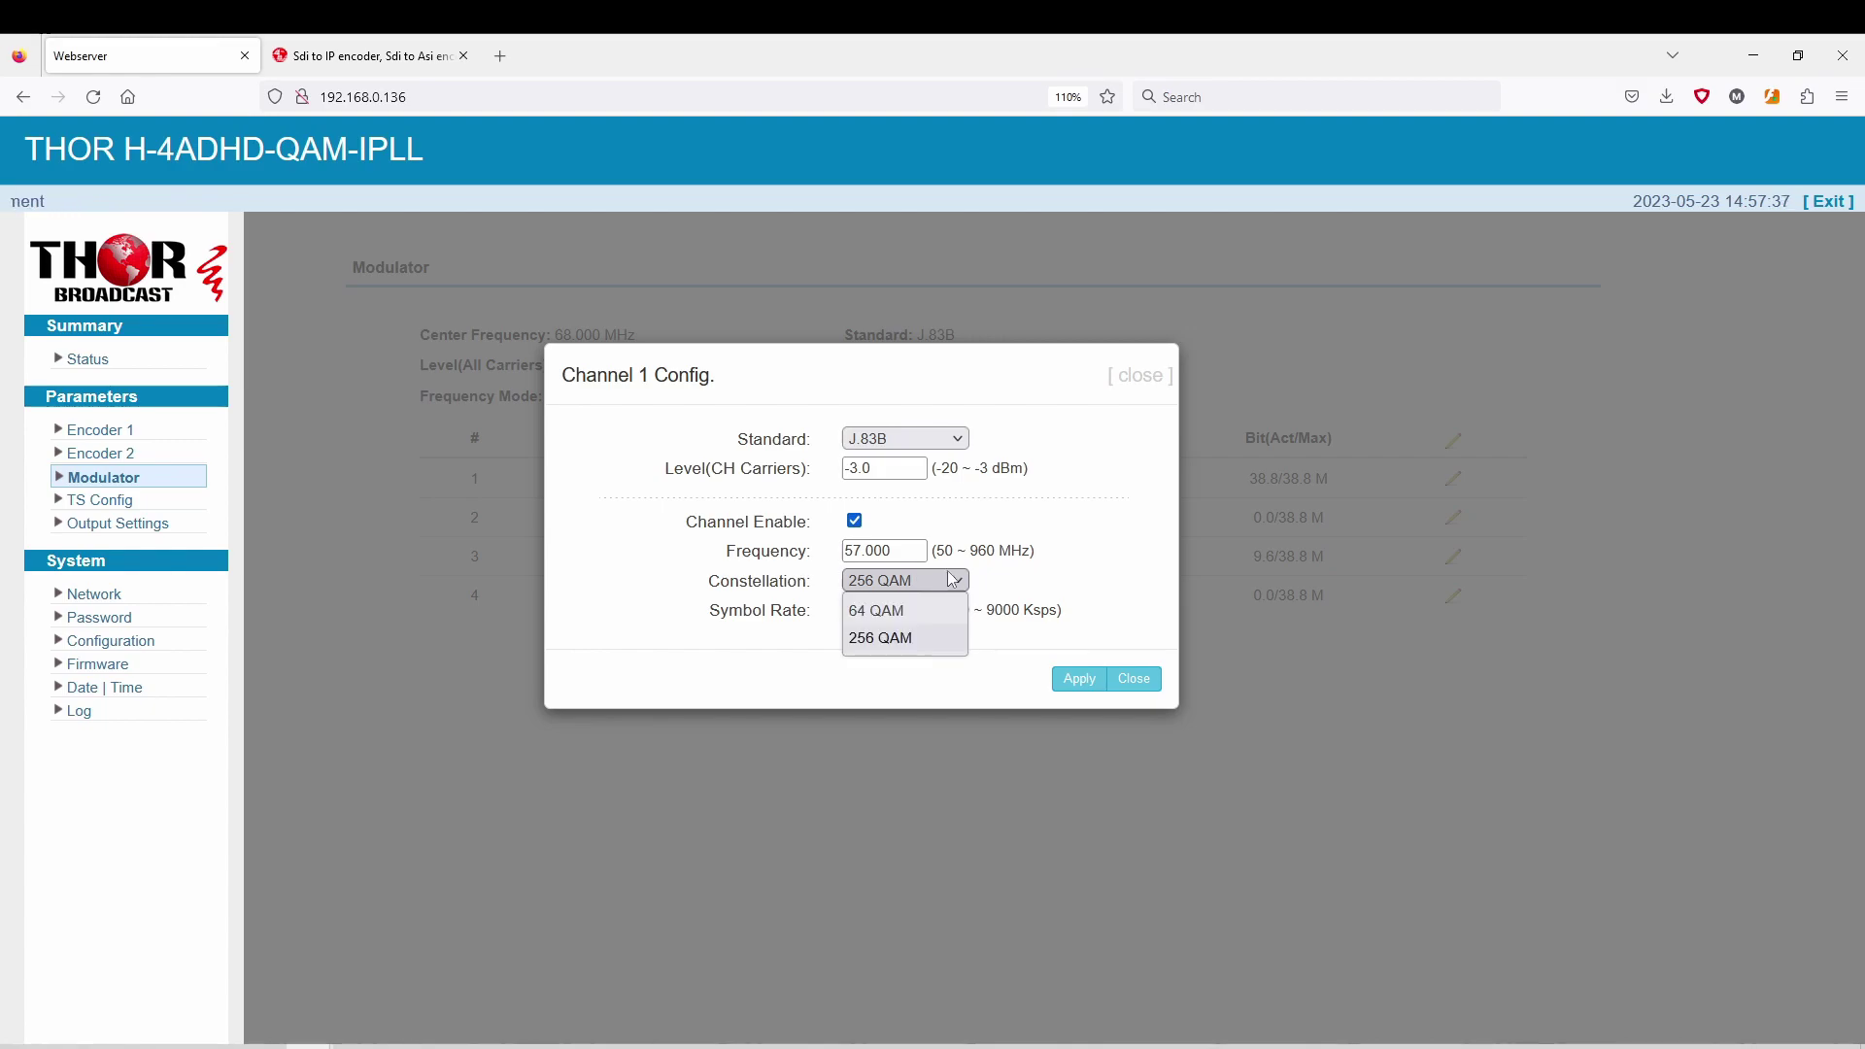
click(1022, 574)
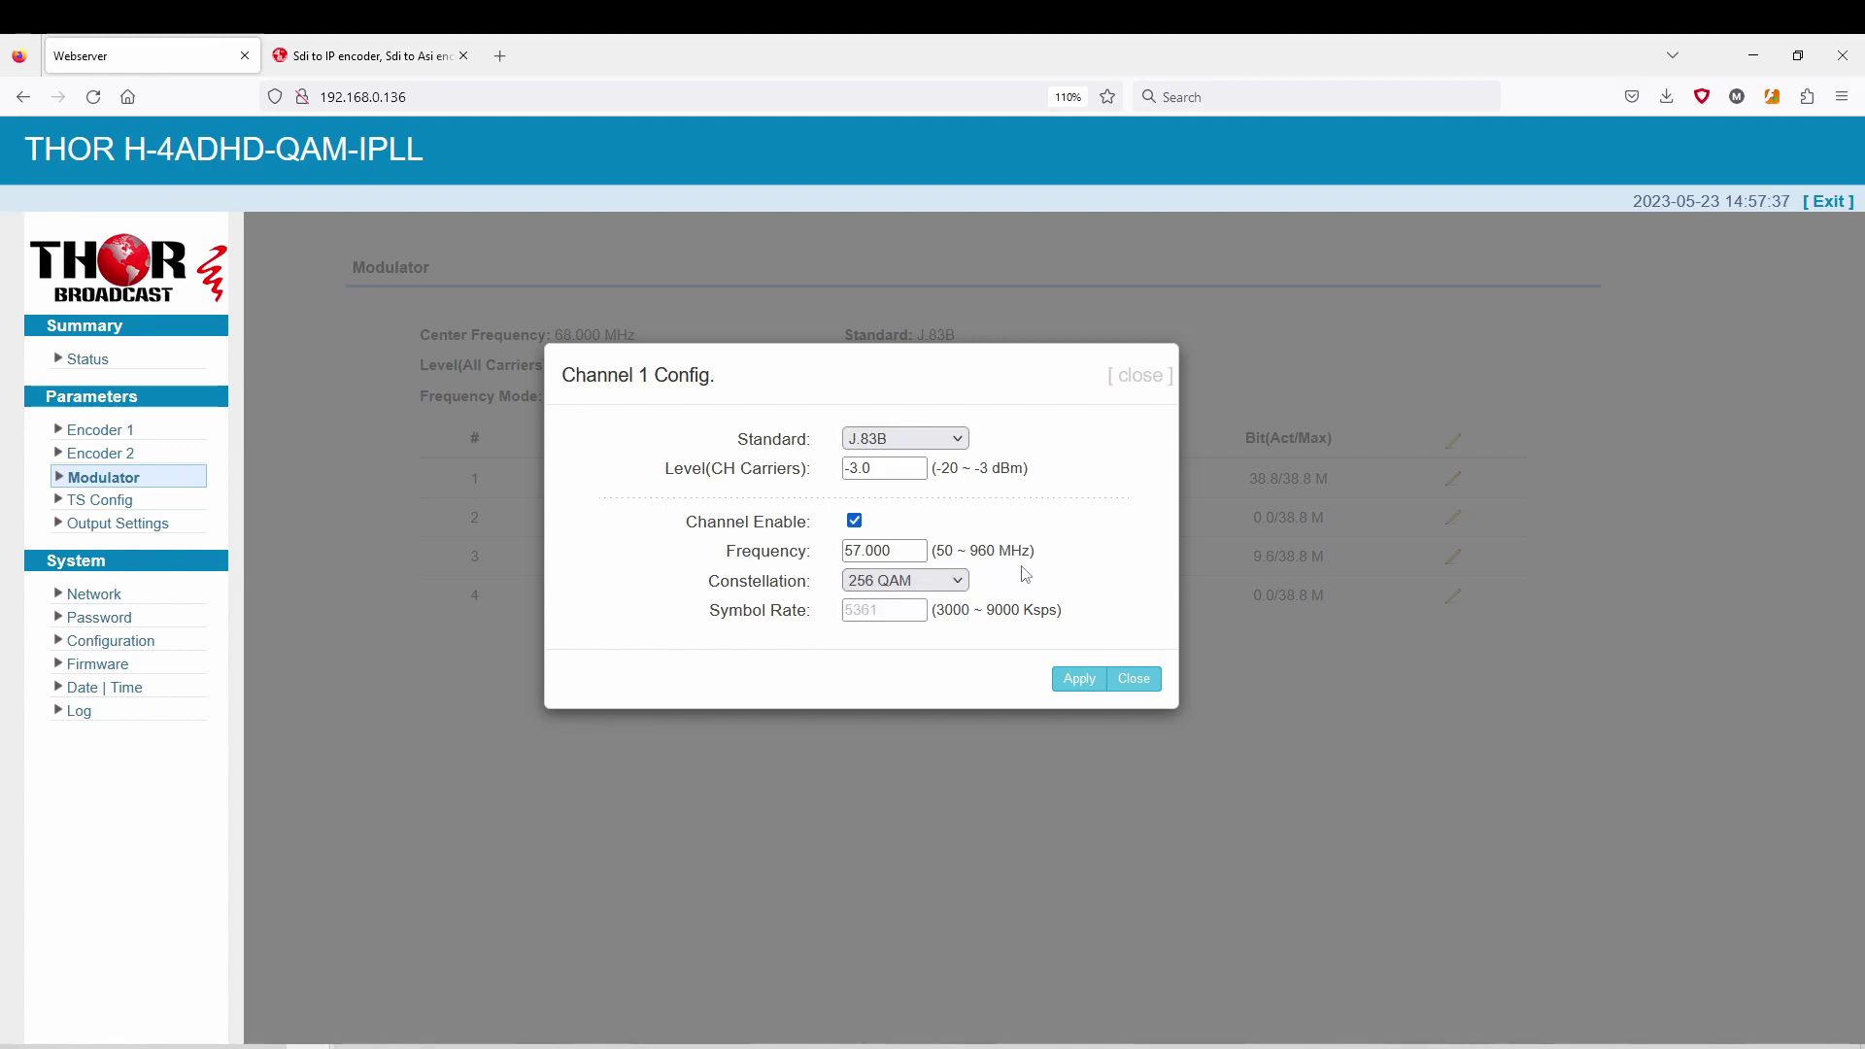
click(1080, 679)
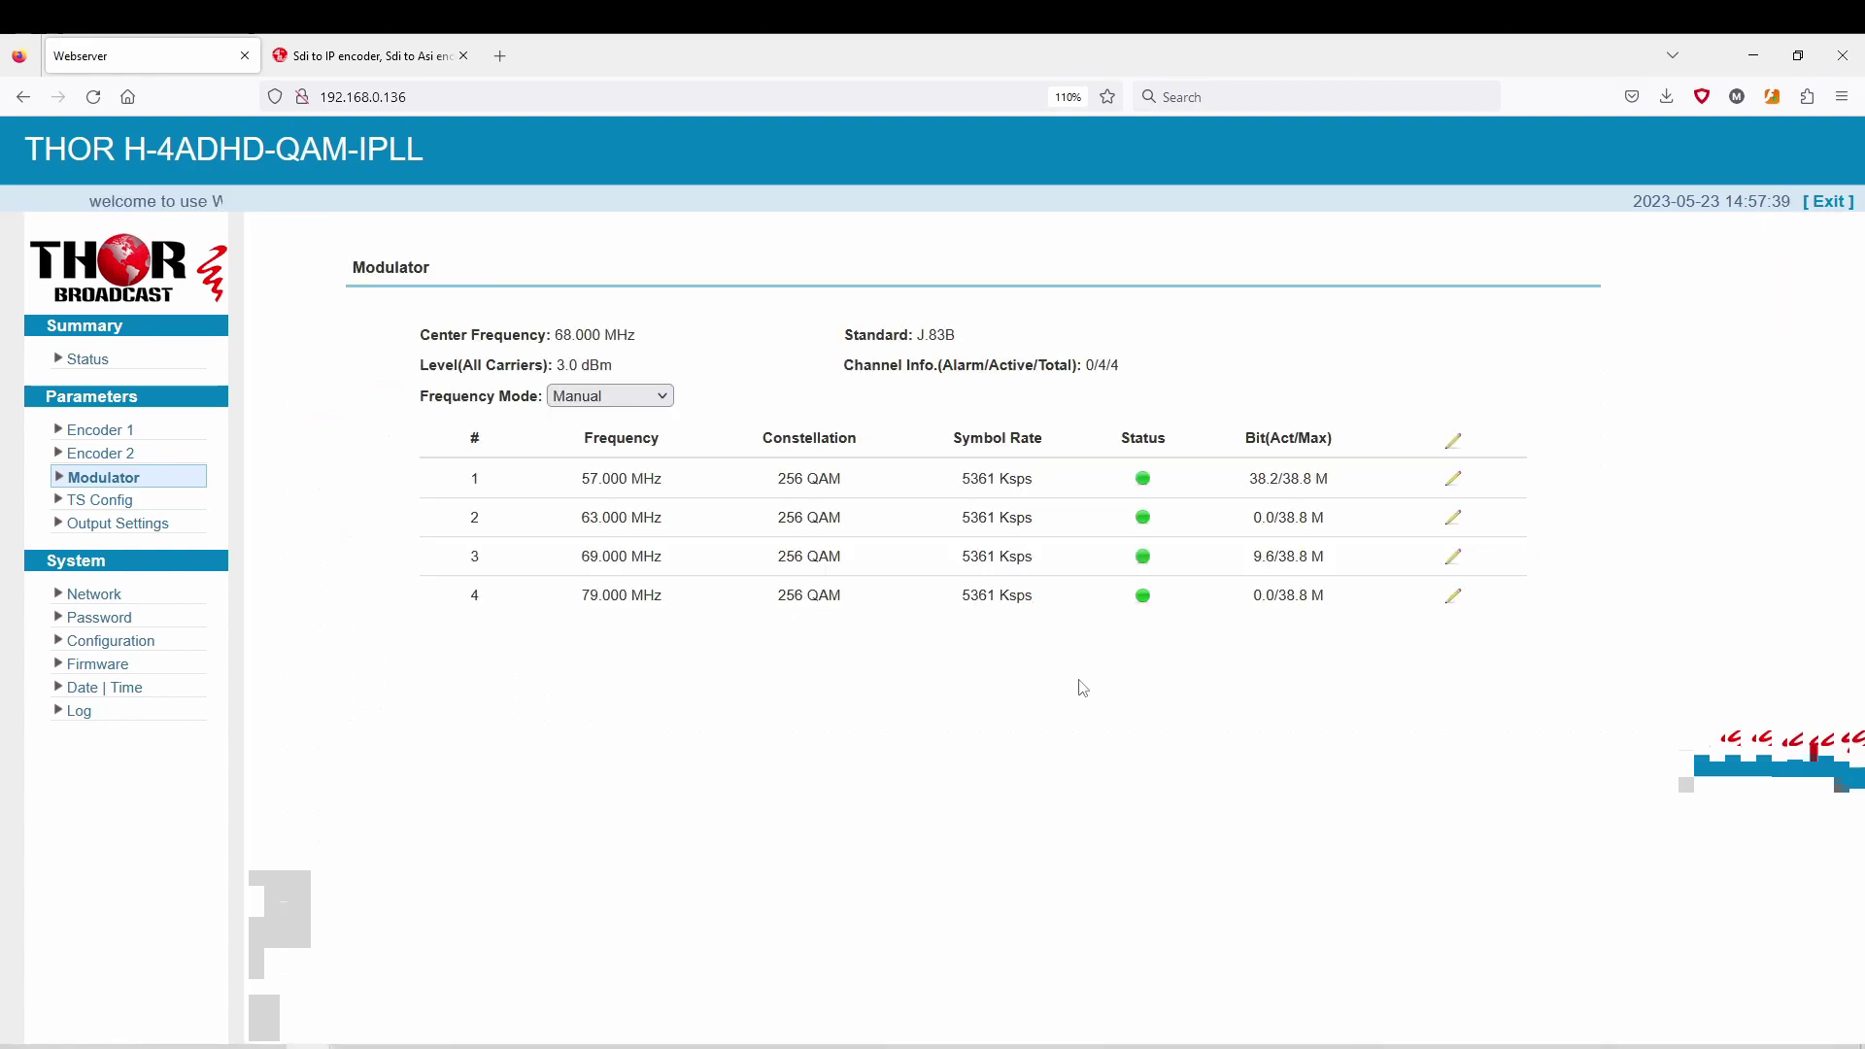
Open TS Config and show the stream selection view for Output TS 1.
click(97, 502)
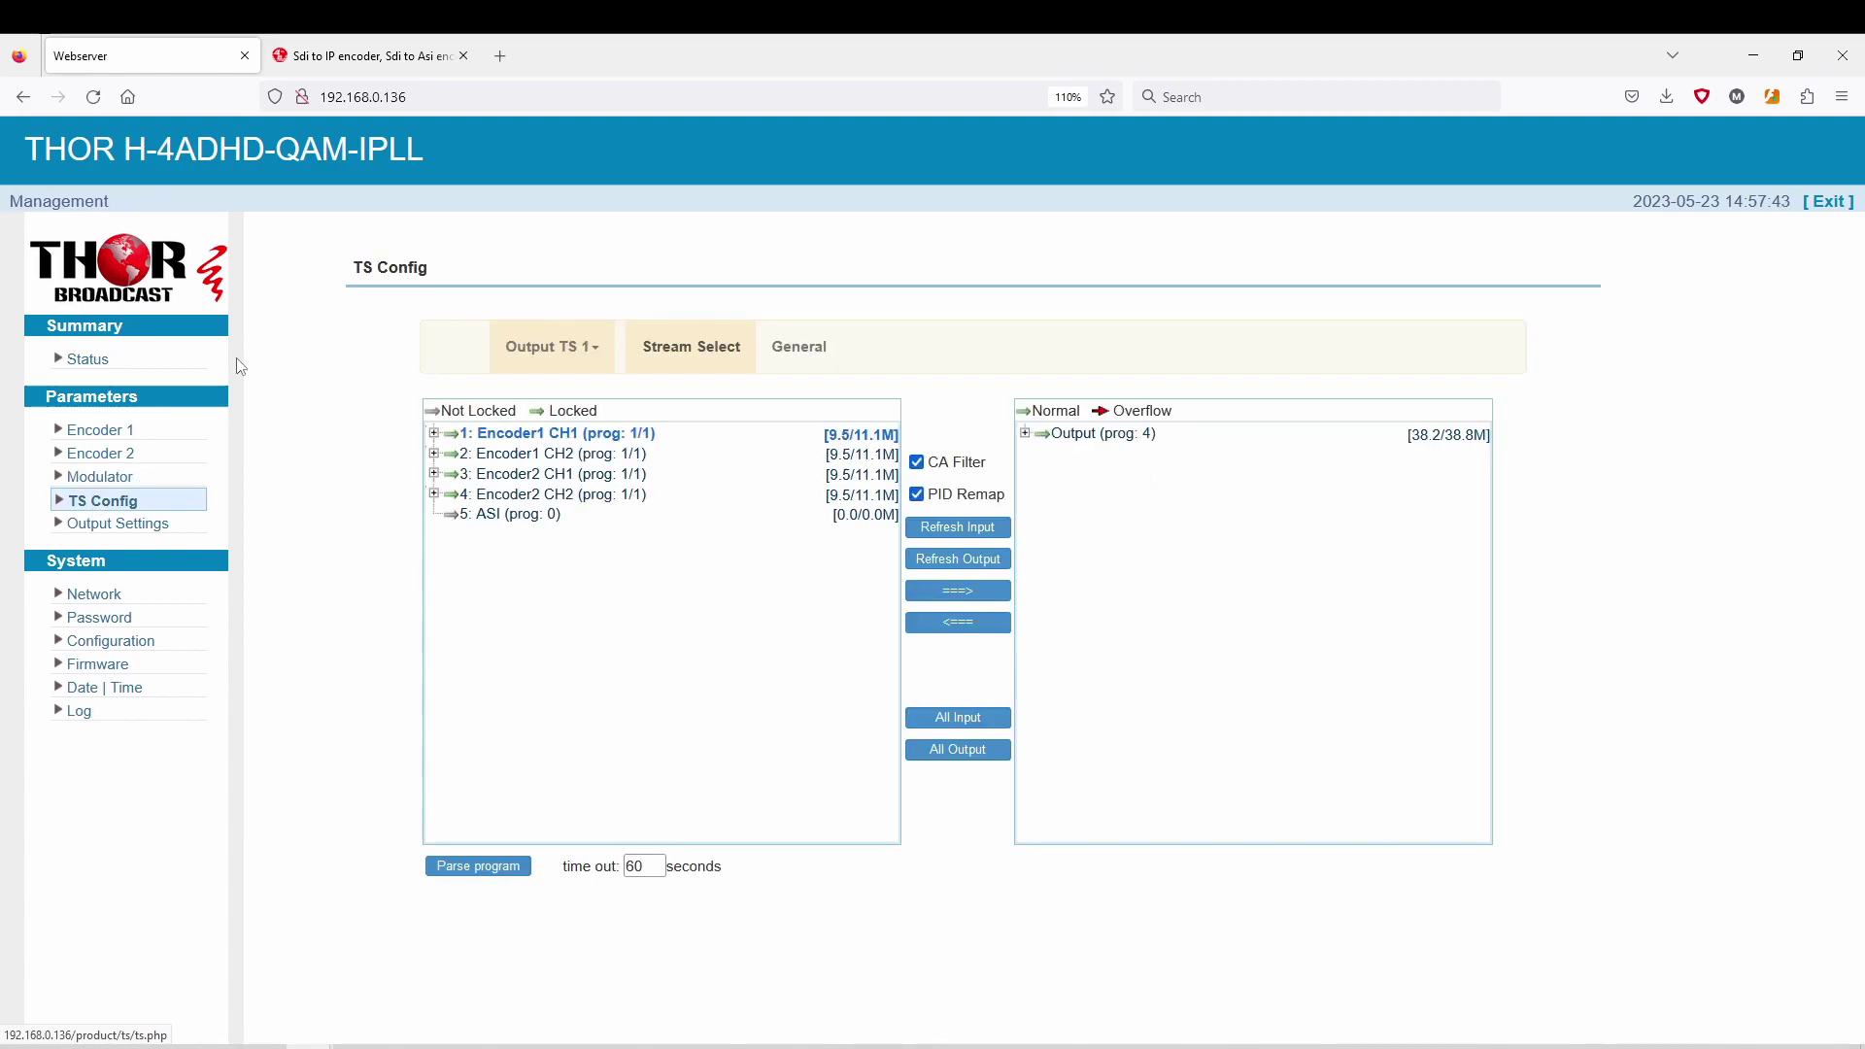
click(745, 437)
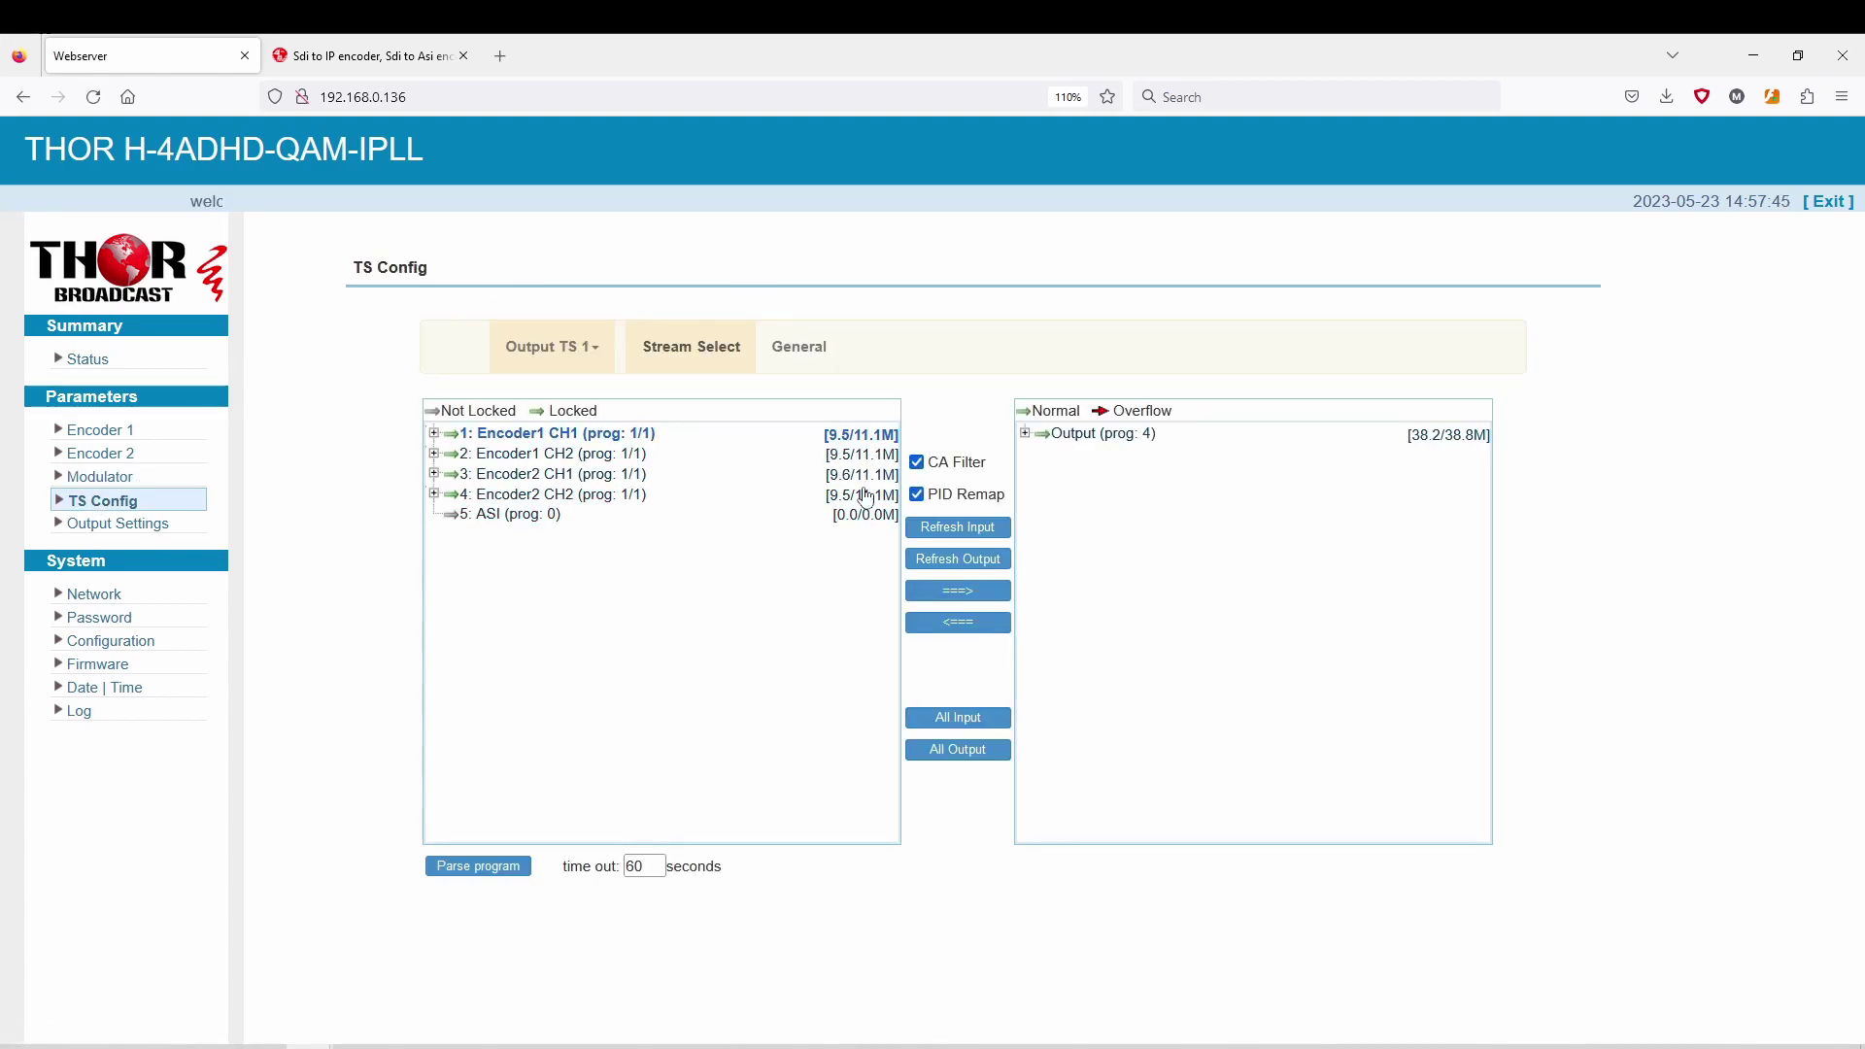
click(583, 360)
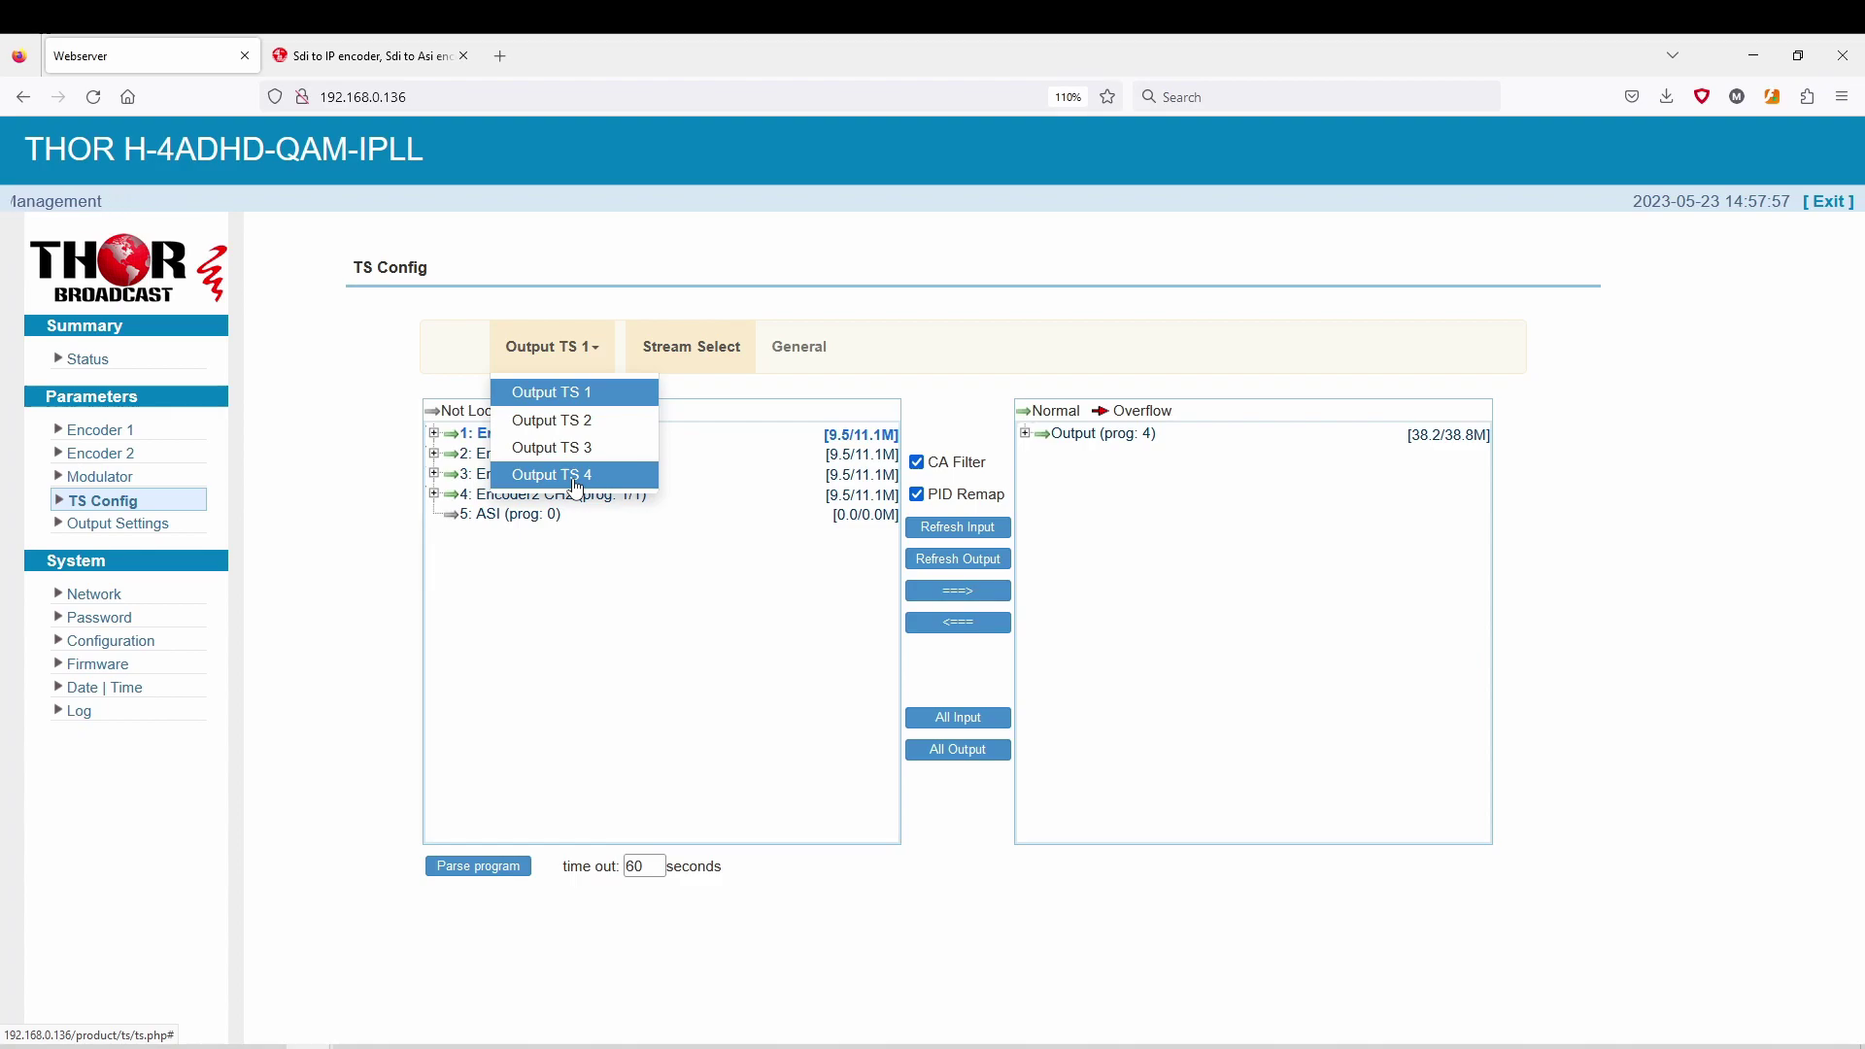
click(626, 670)
click(668, 352)
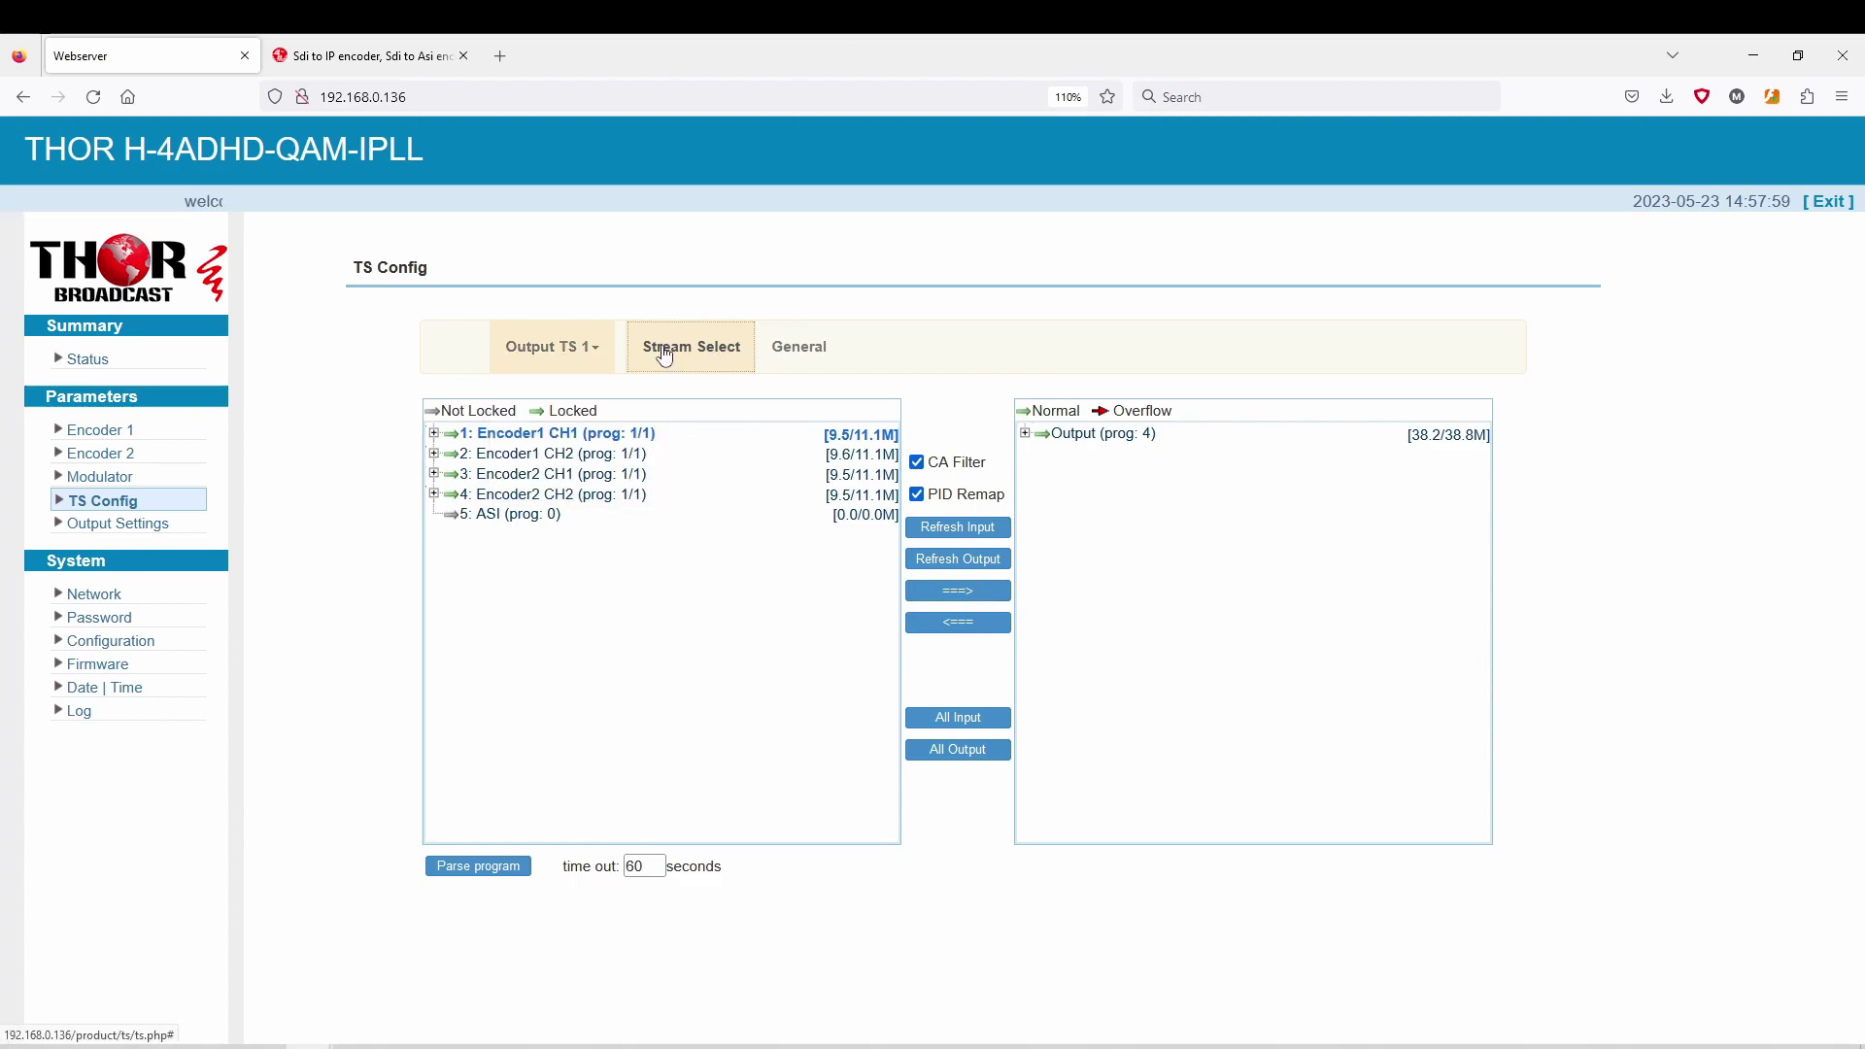
click(434, 434)
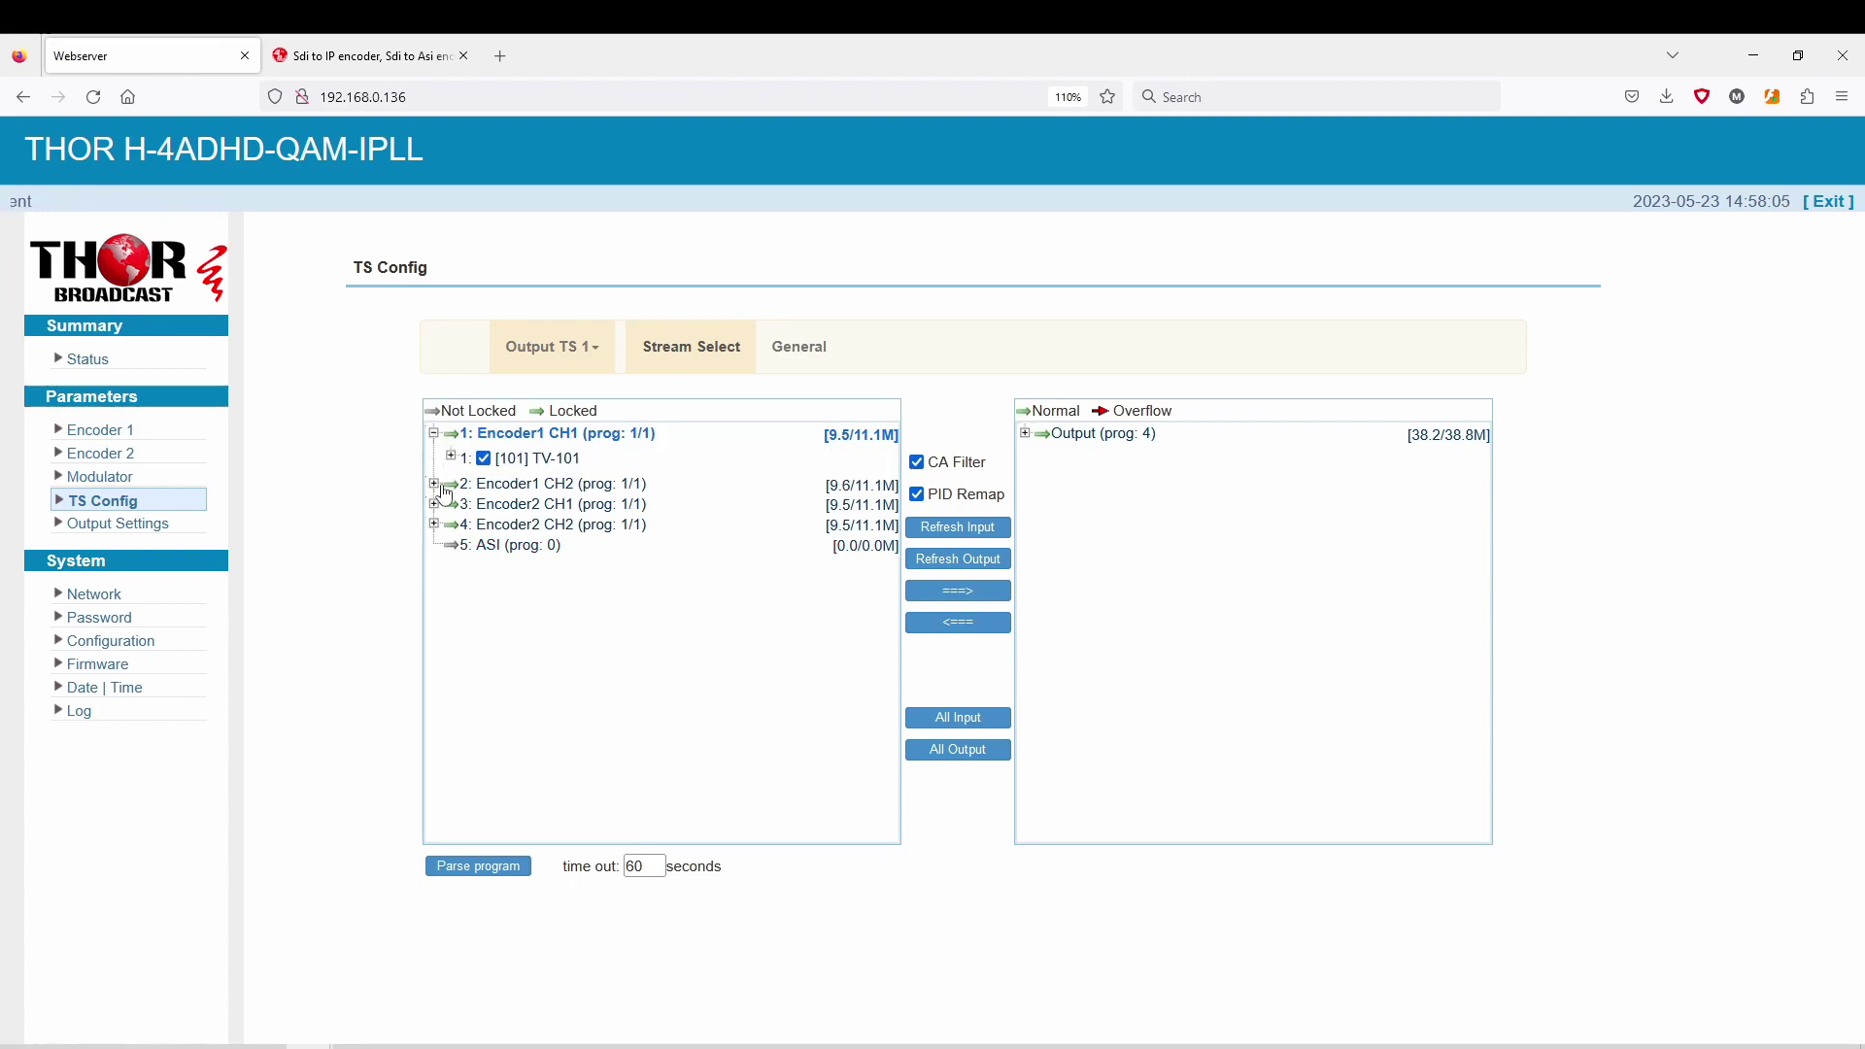
click(563, 346)
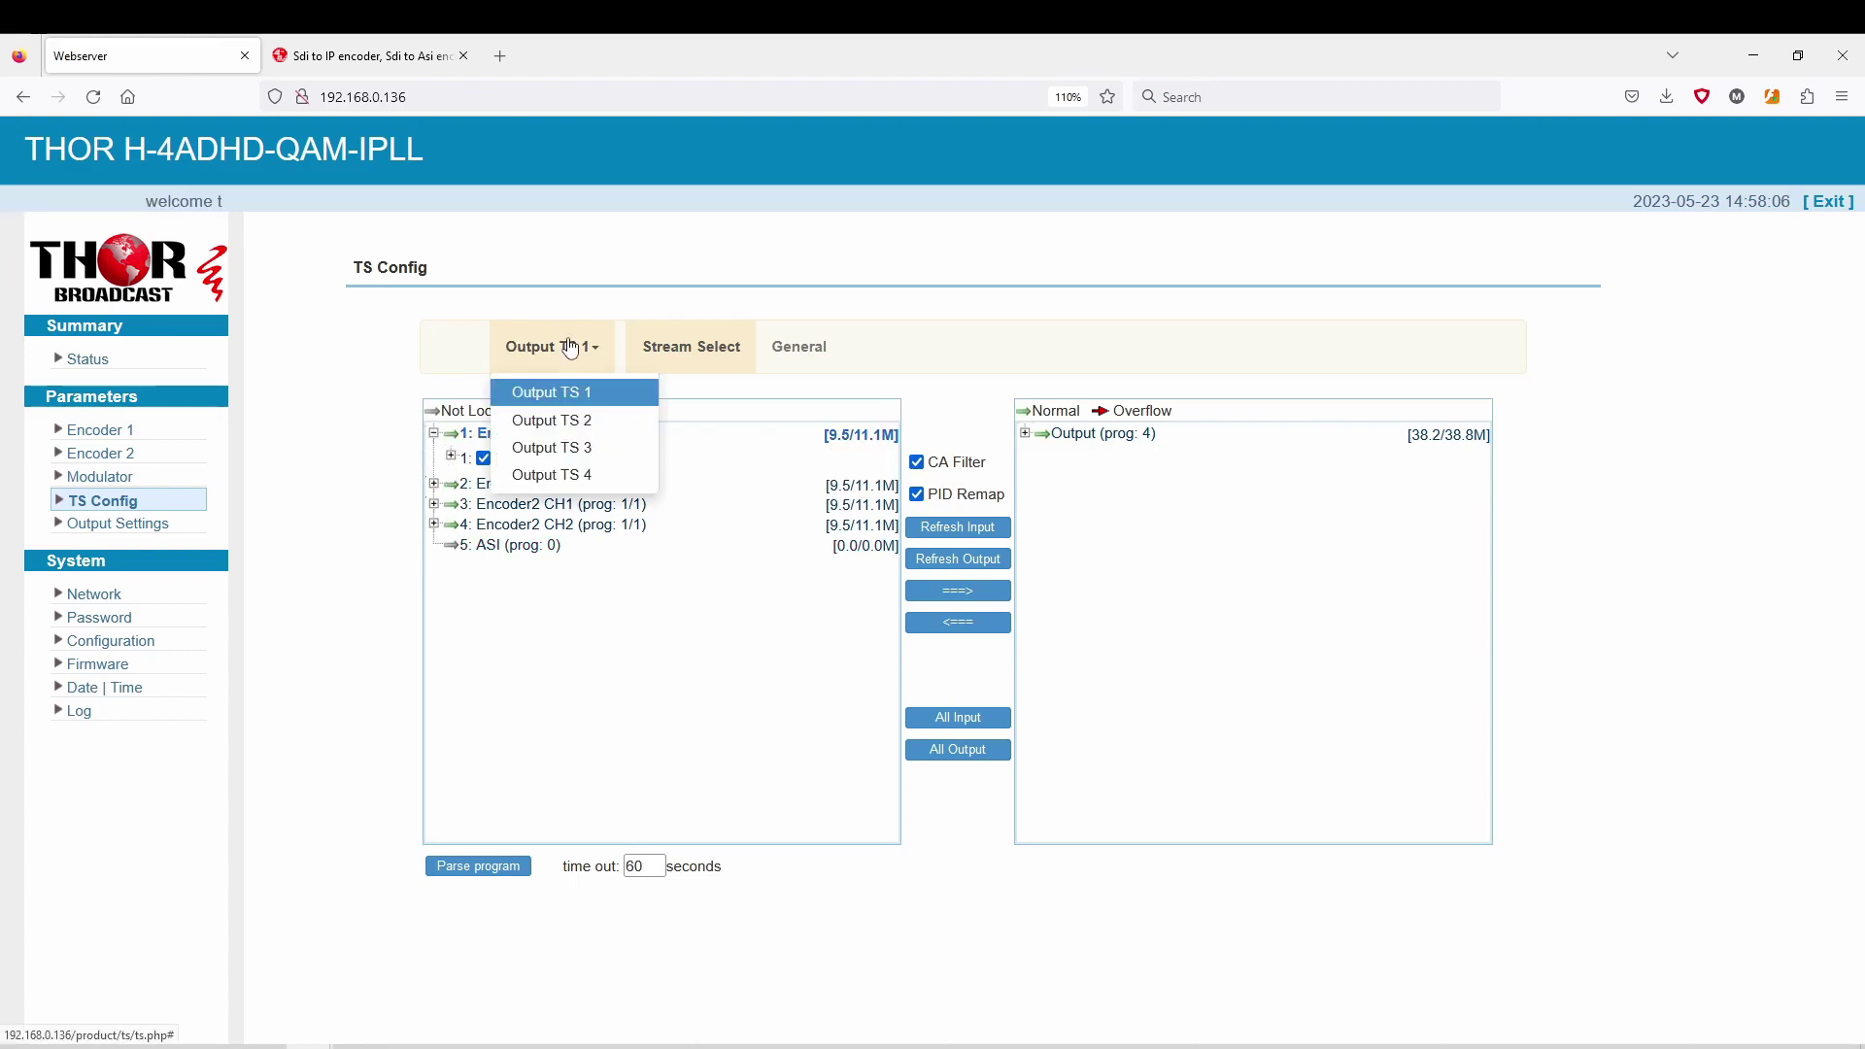
click(575, 393)
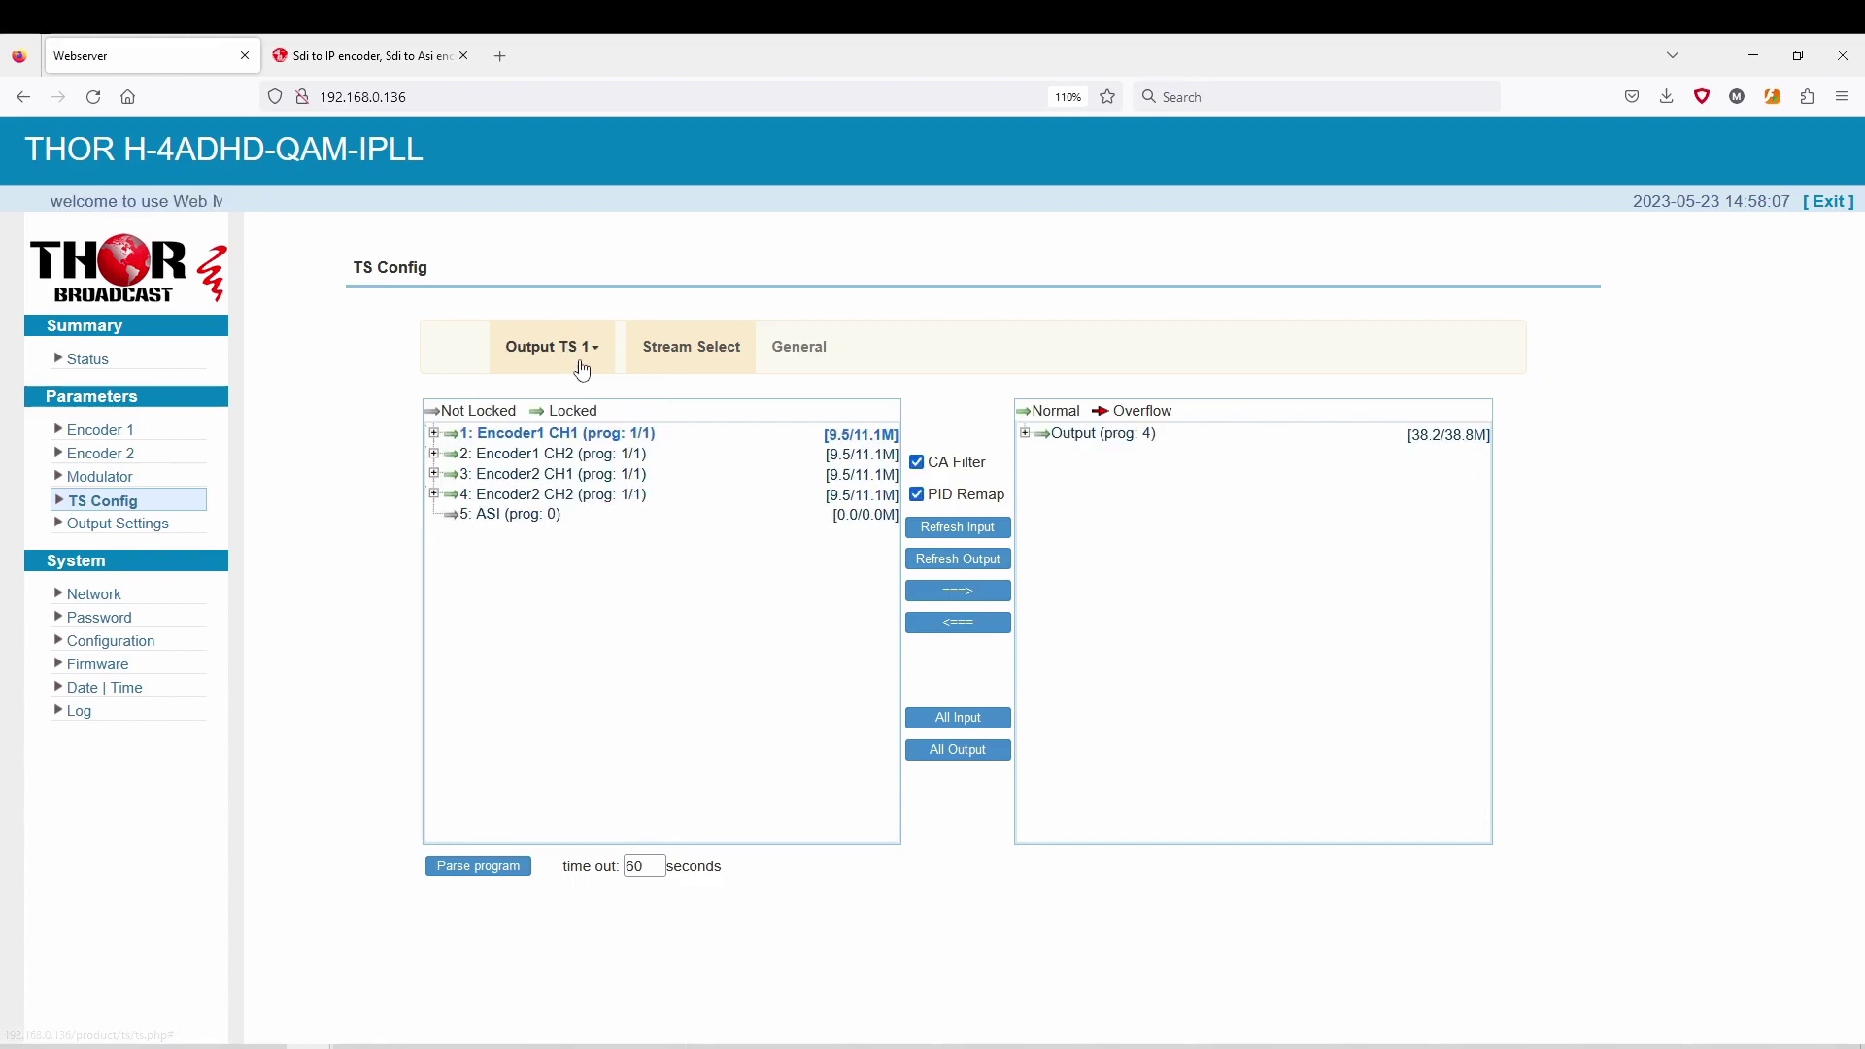
Expand the four encoder inputs to show programs TV-101, TV-102, TV-201 and TV-202.
click(434, 434)
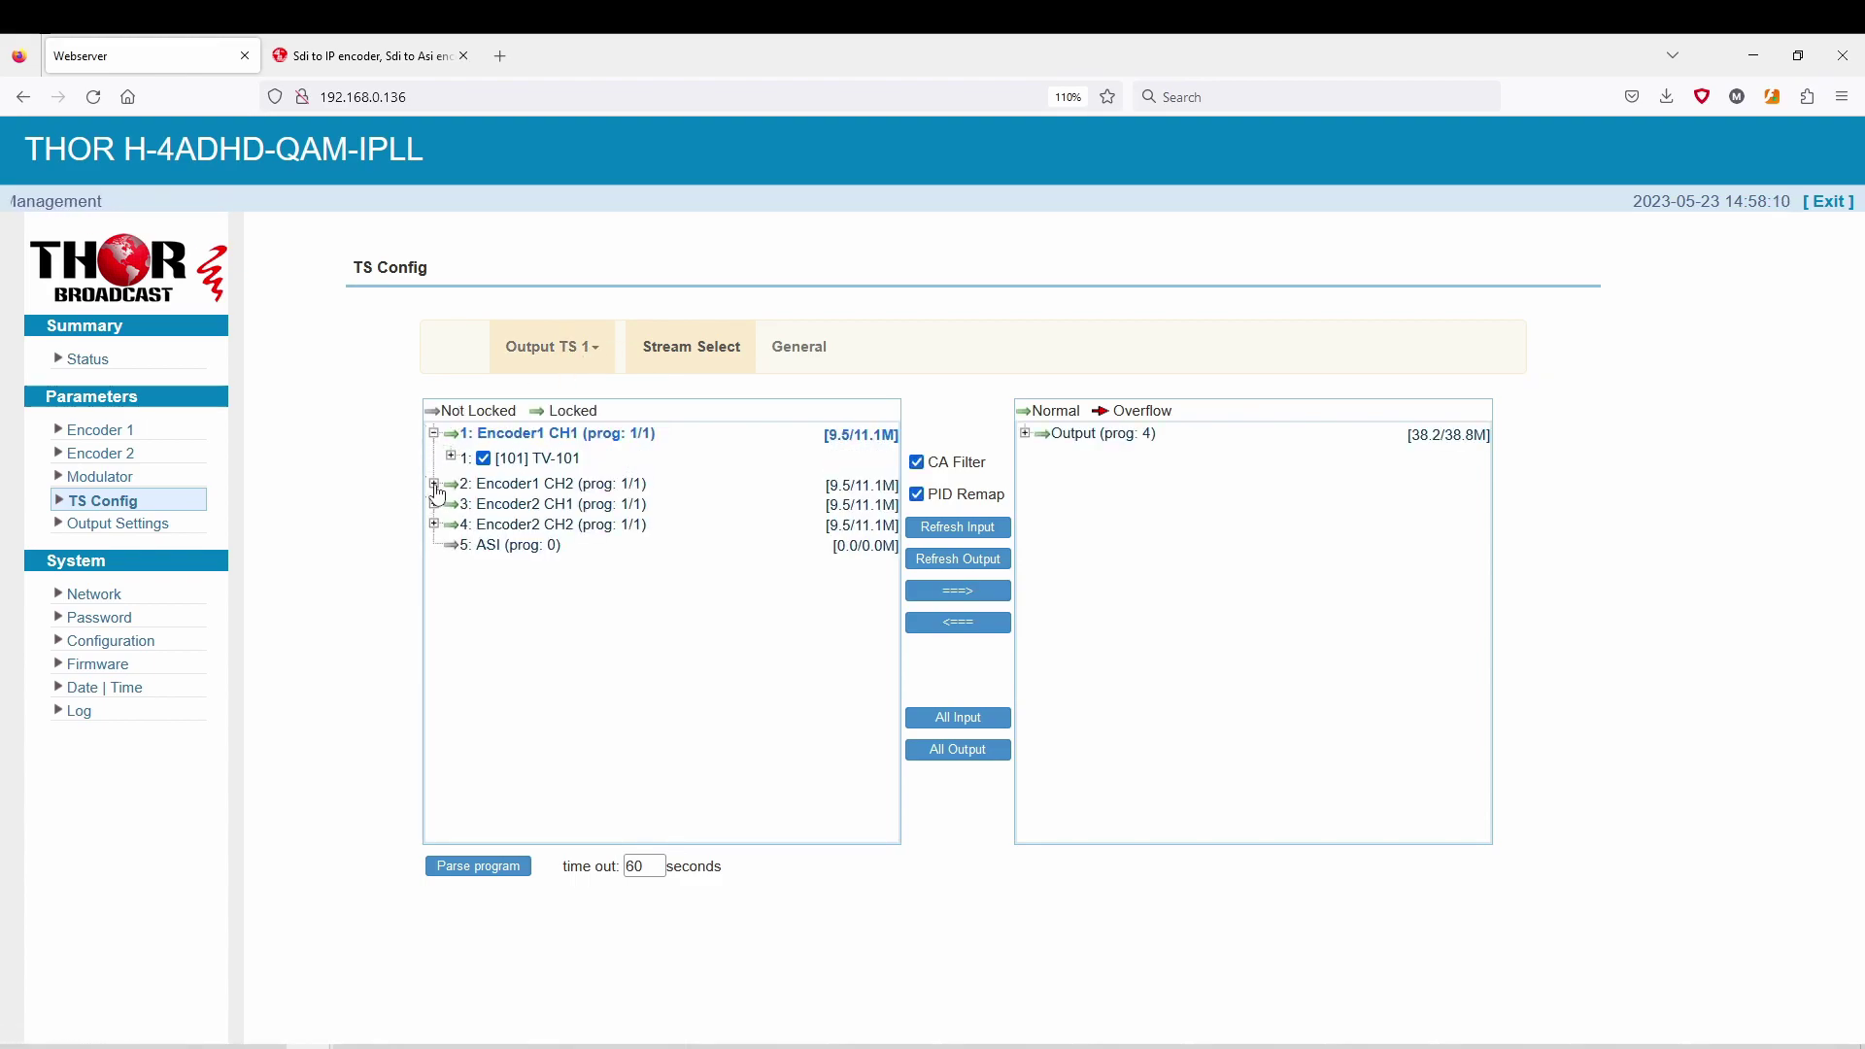
click(434, 485)
click(434, 536)
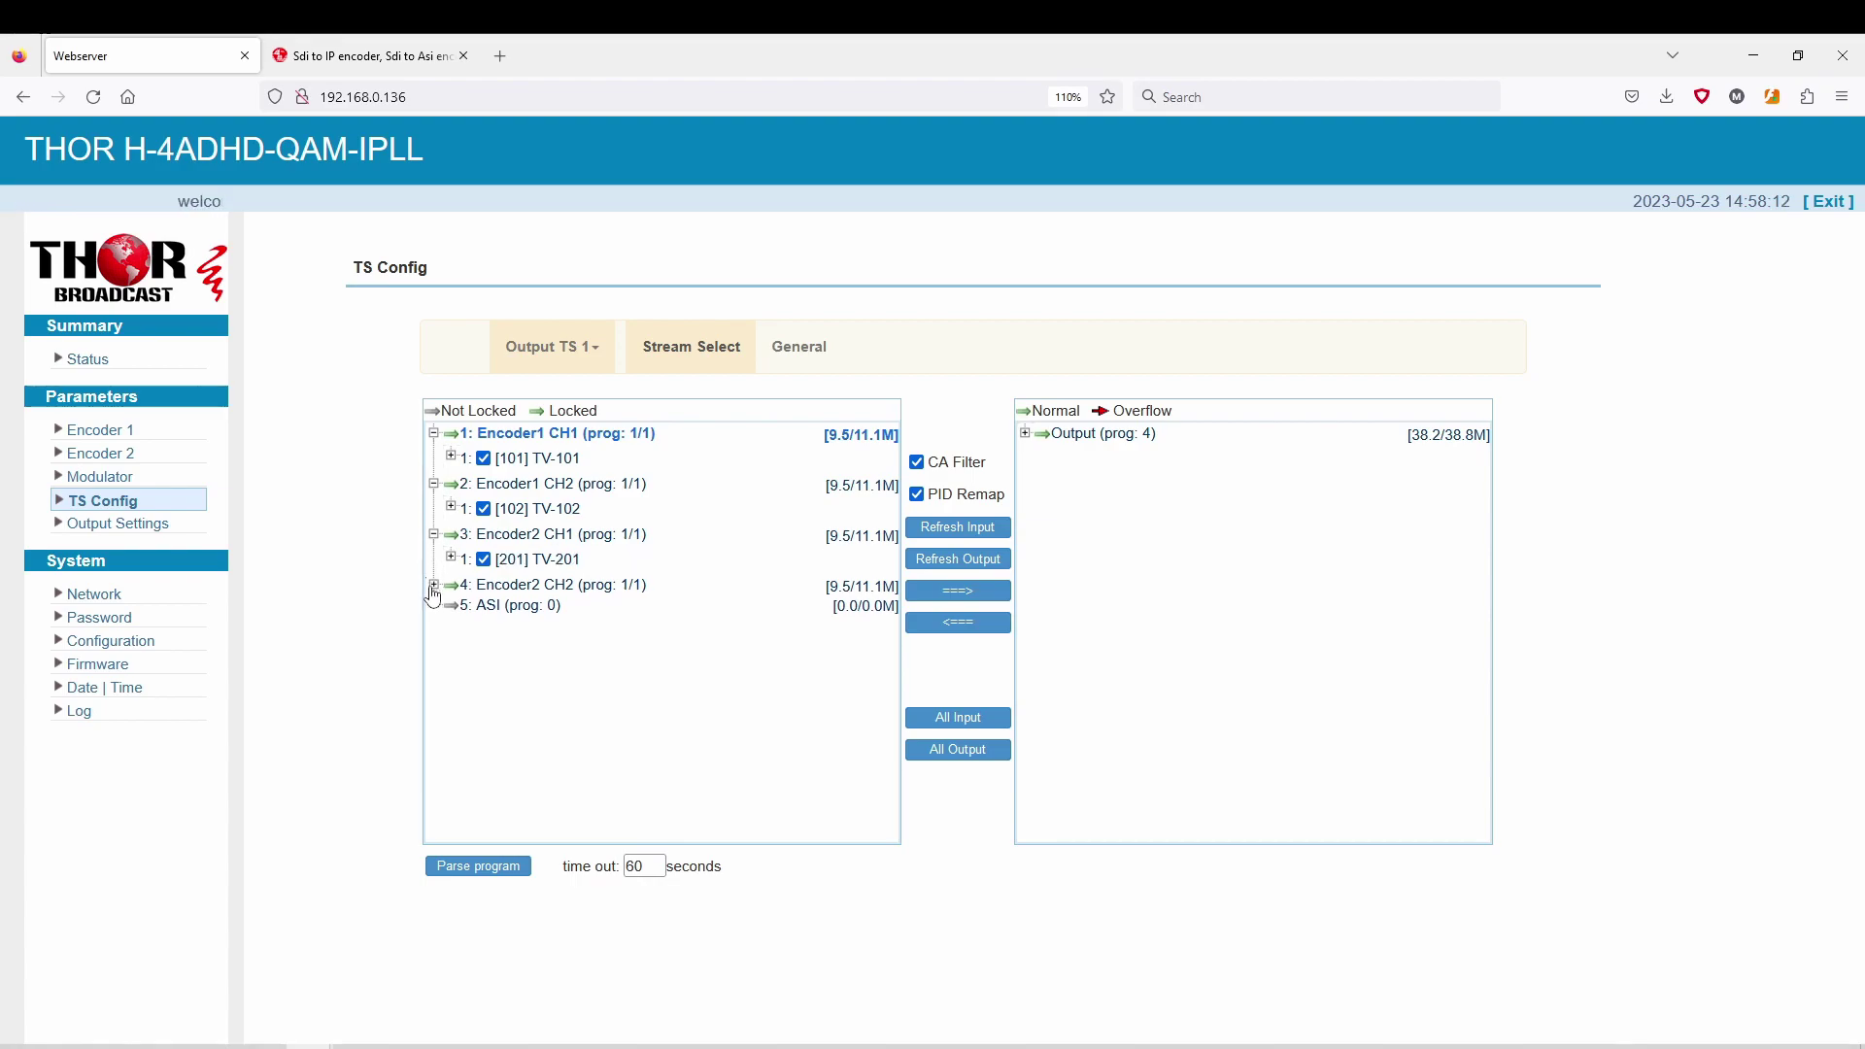
click(434, 586)
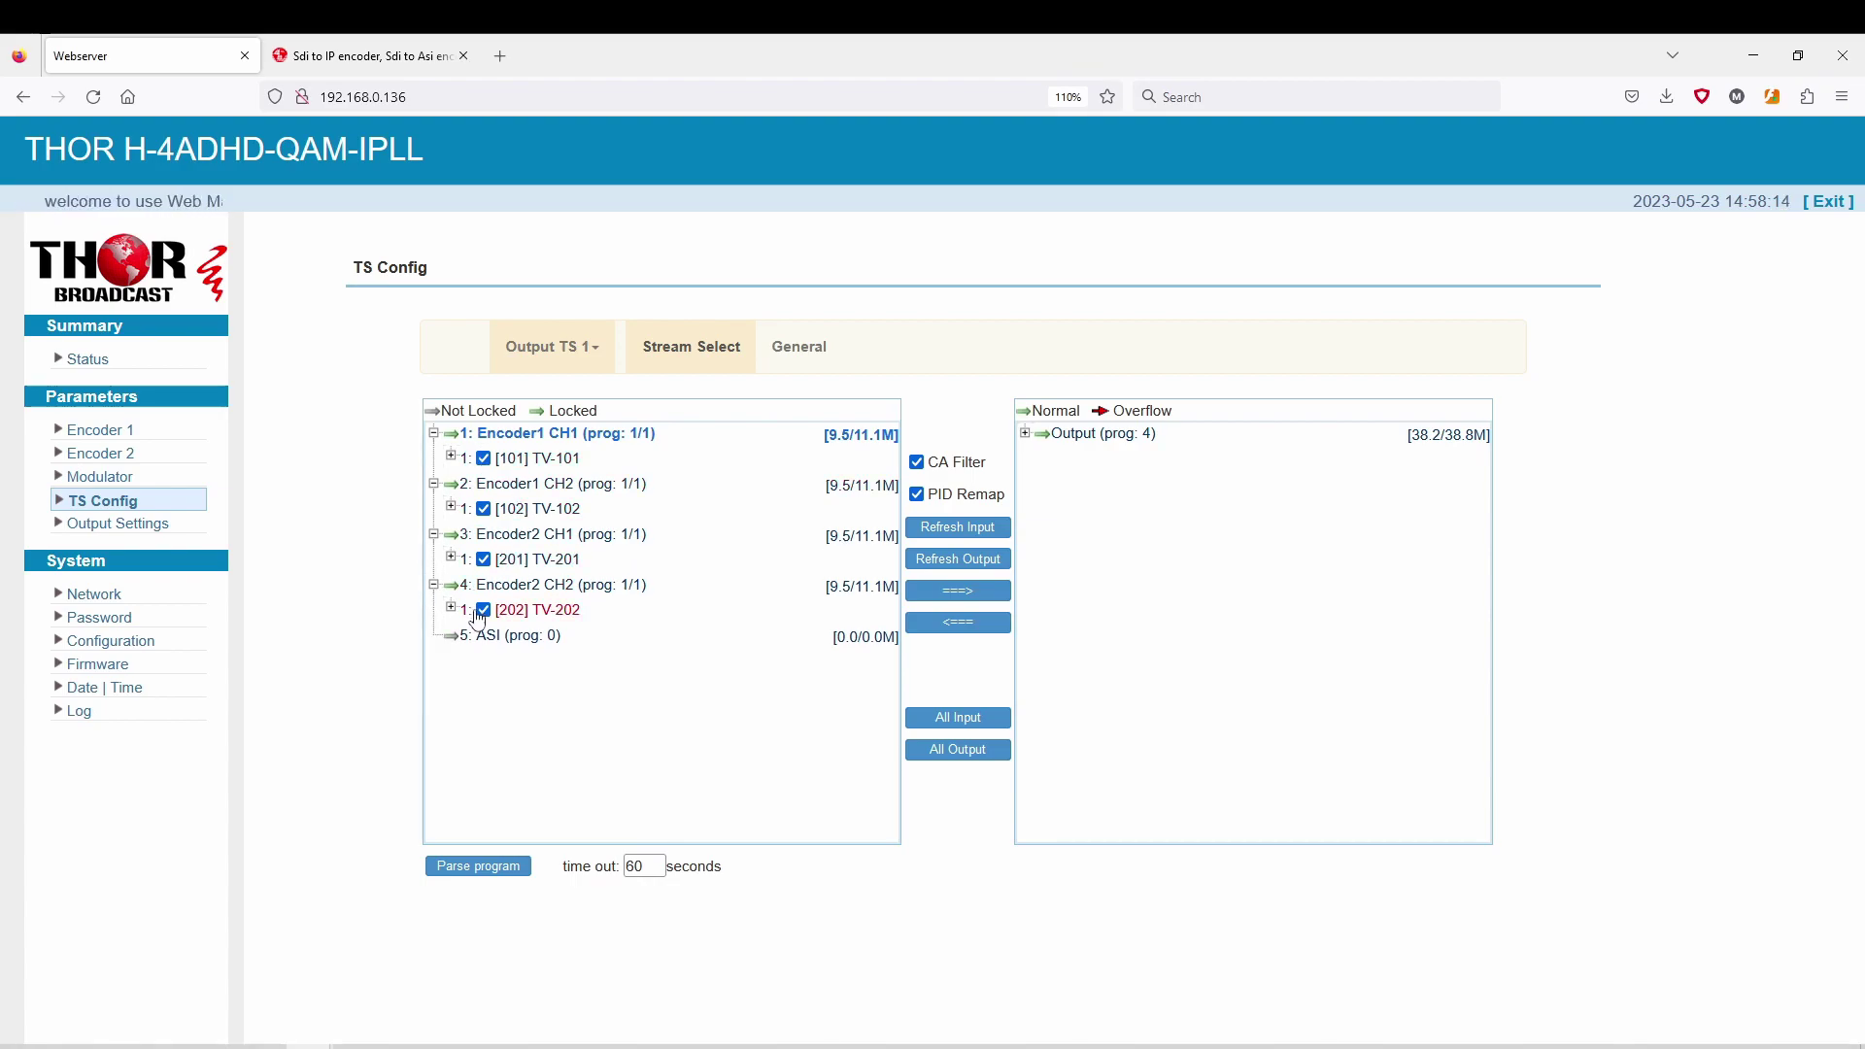
click(977, 530)
click(434, 434)
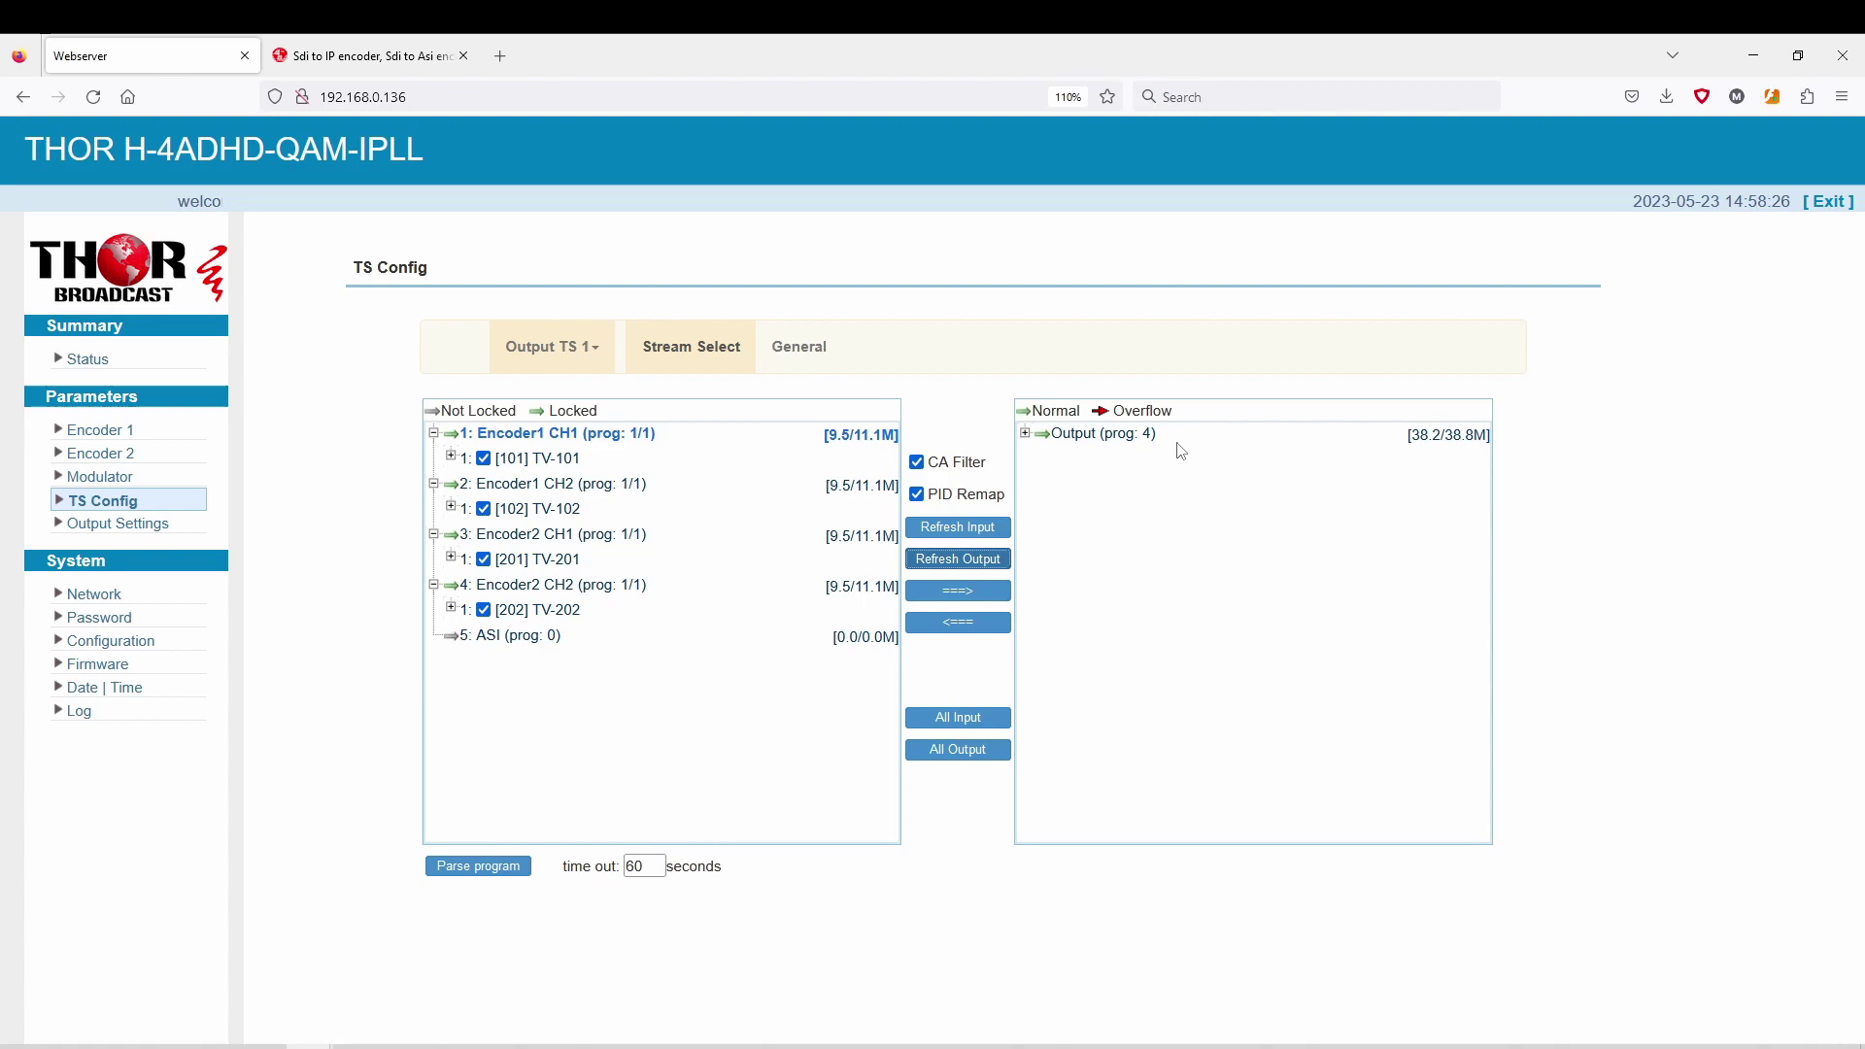
Expand Output TS 1 and show the channel details of TV-101, TV-202, TV-201 and TV-102.
click(1025, 434)
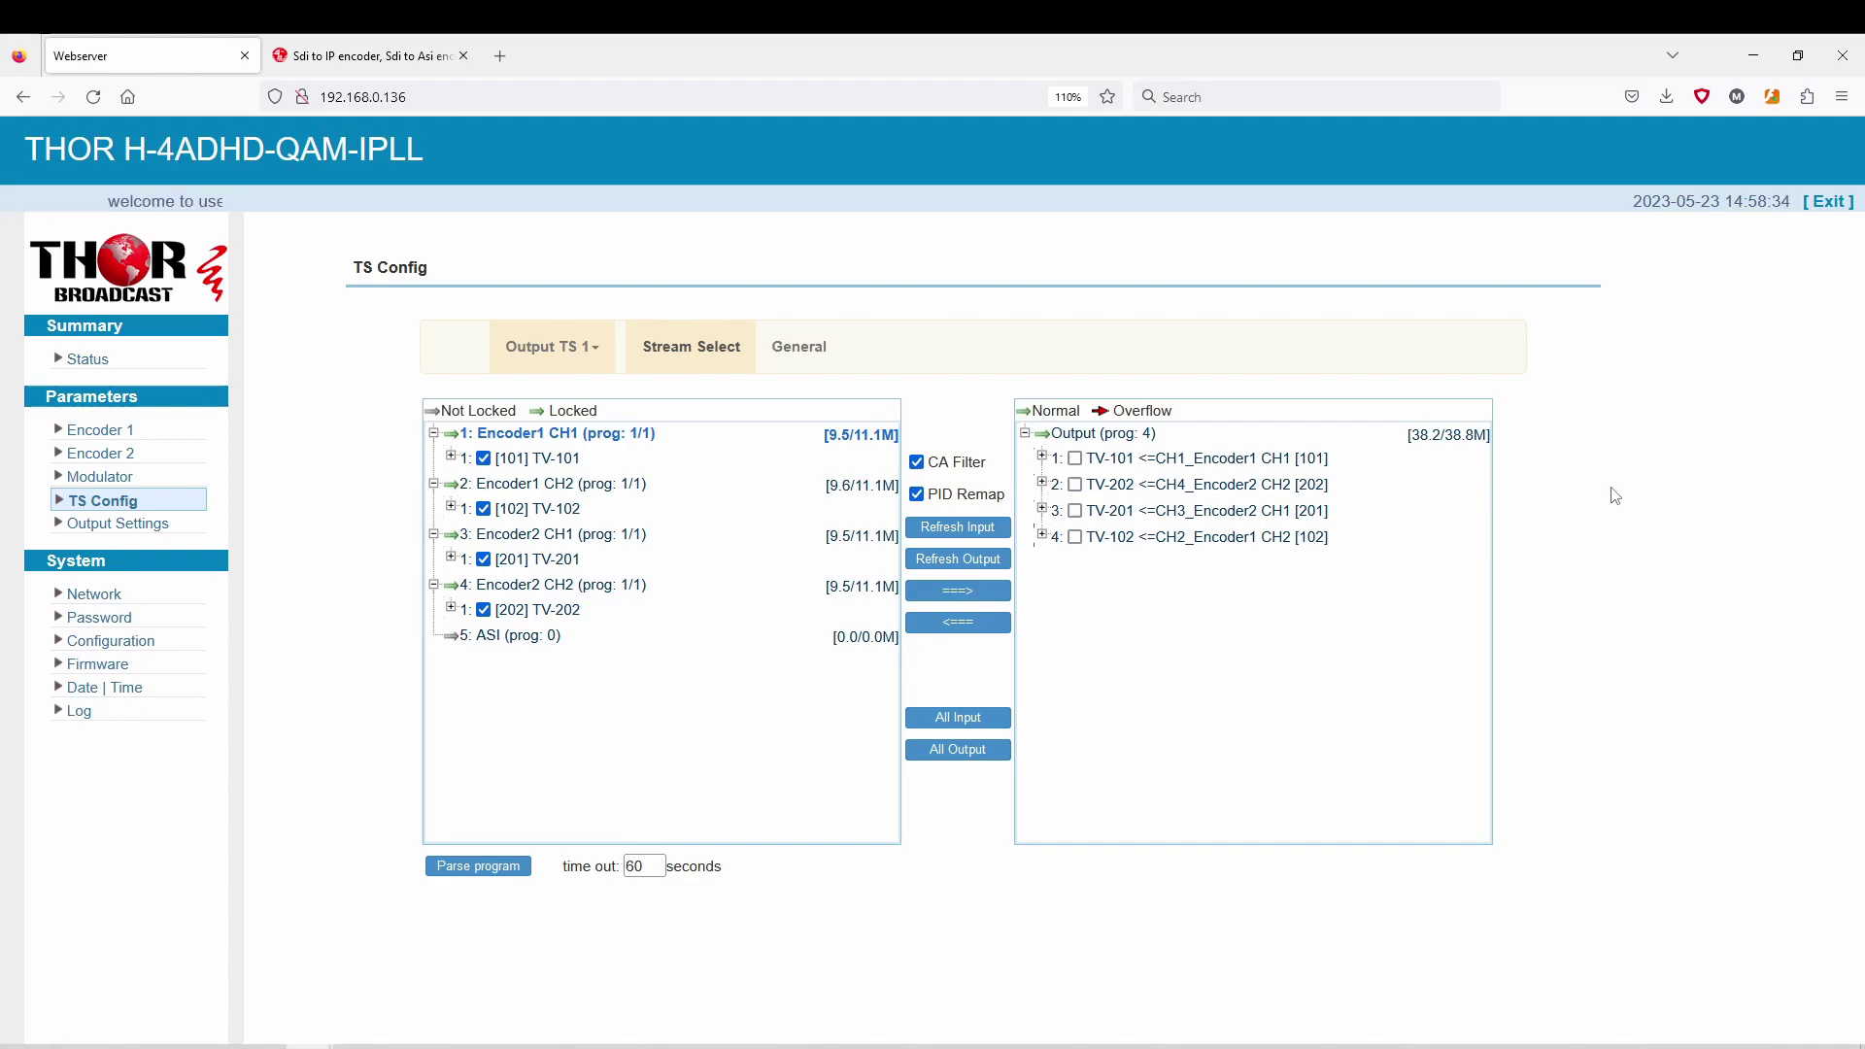
click(1041, 459)
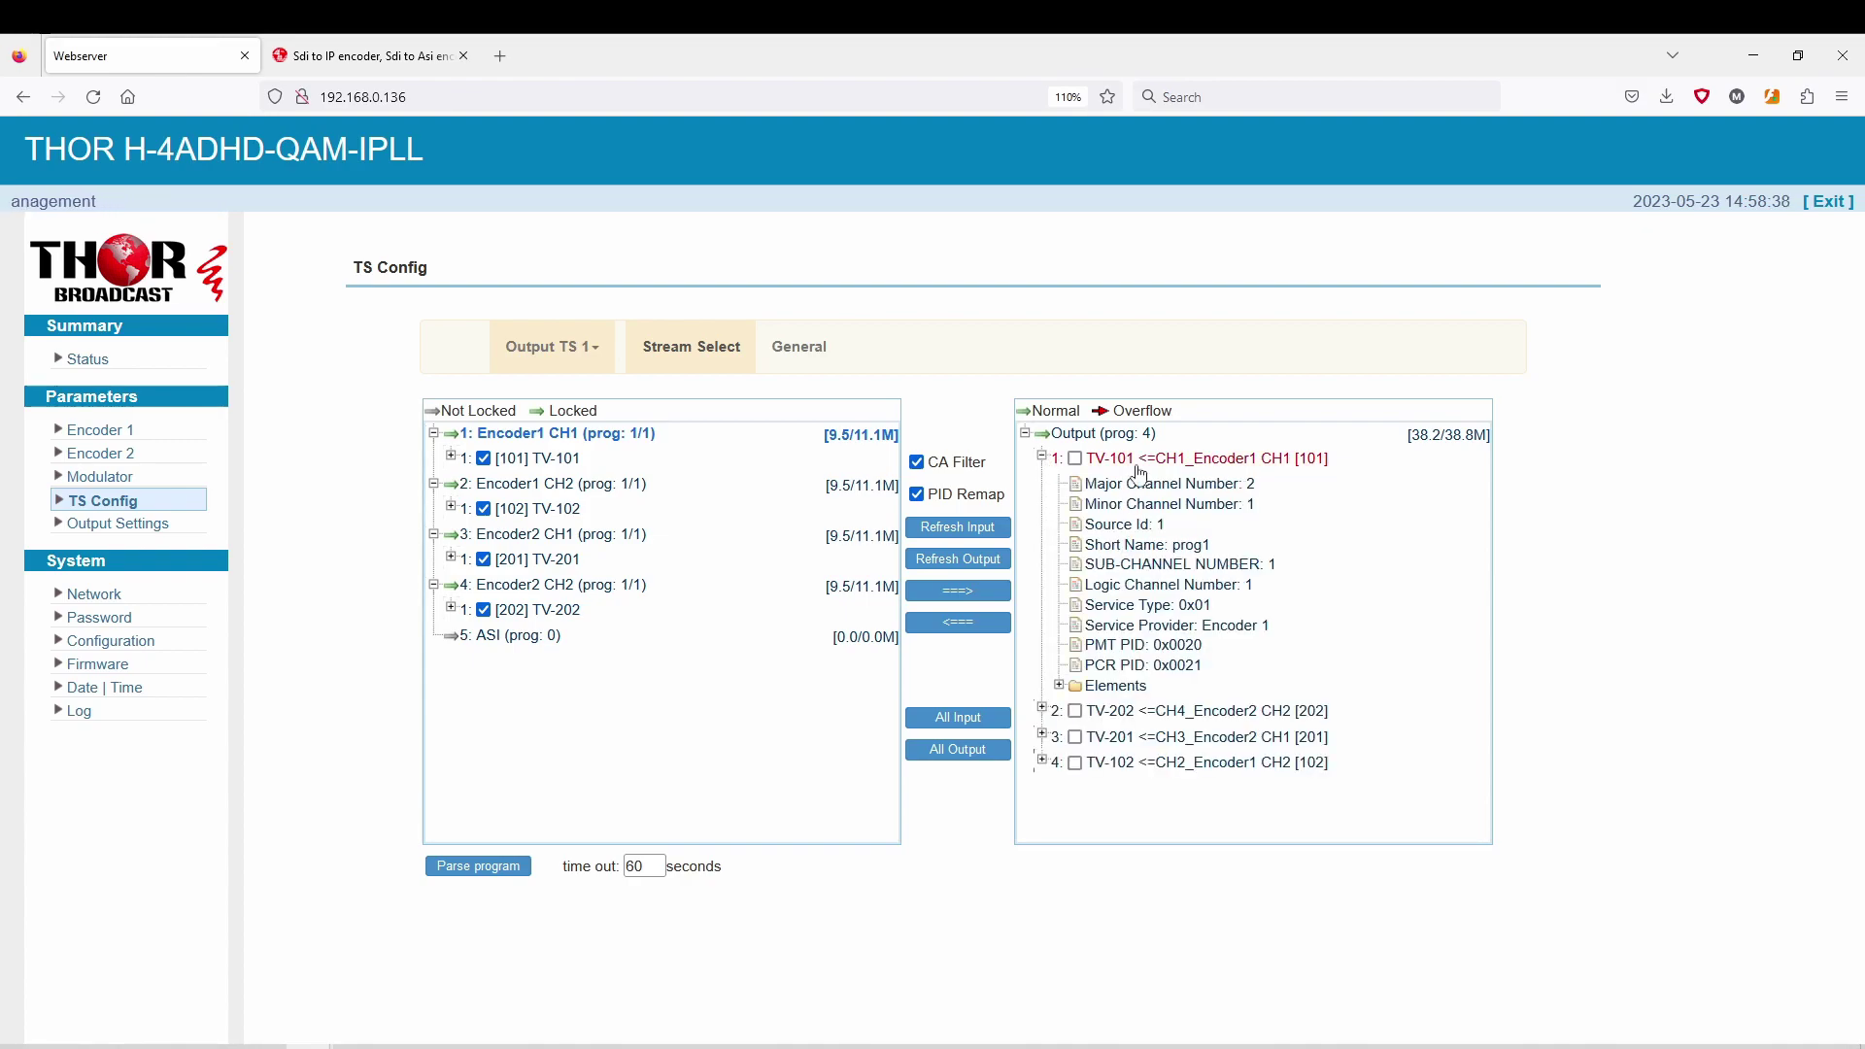
click(1042, 710)
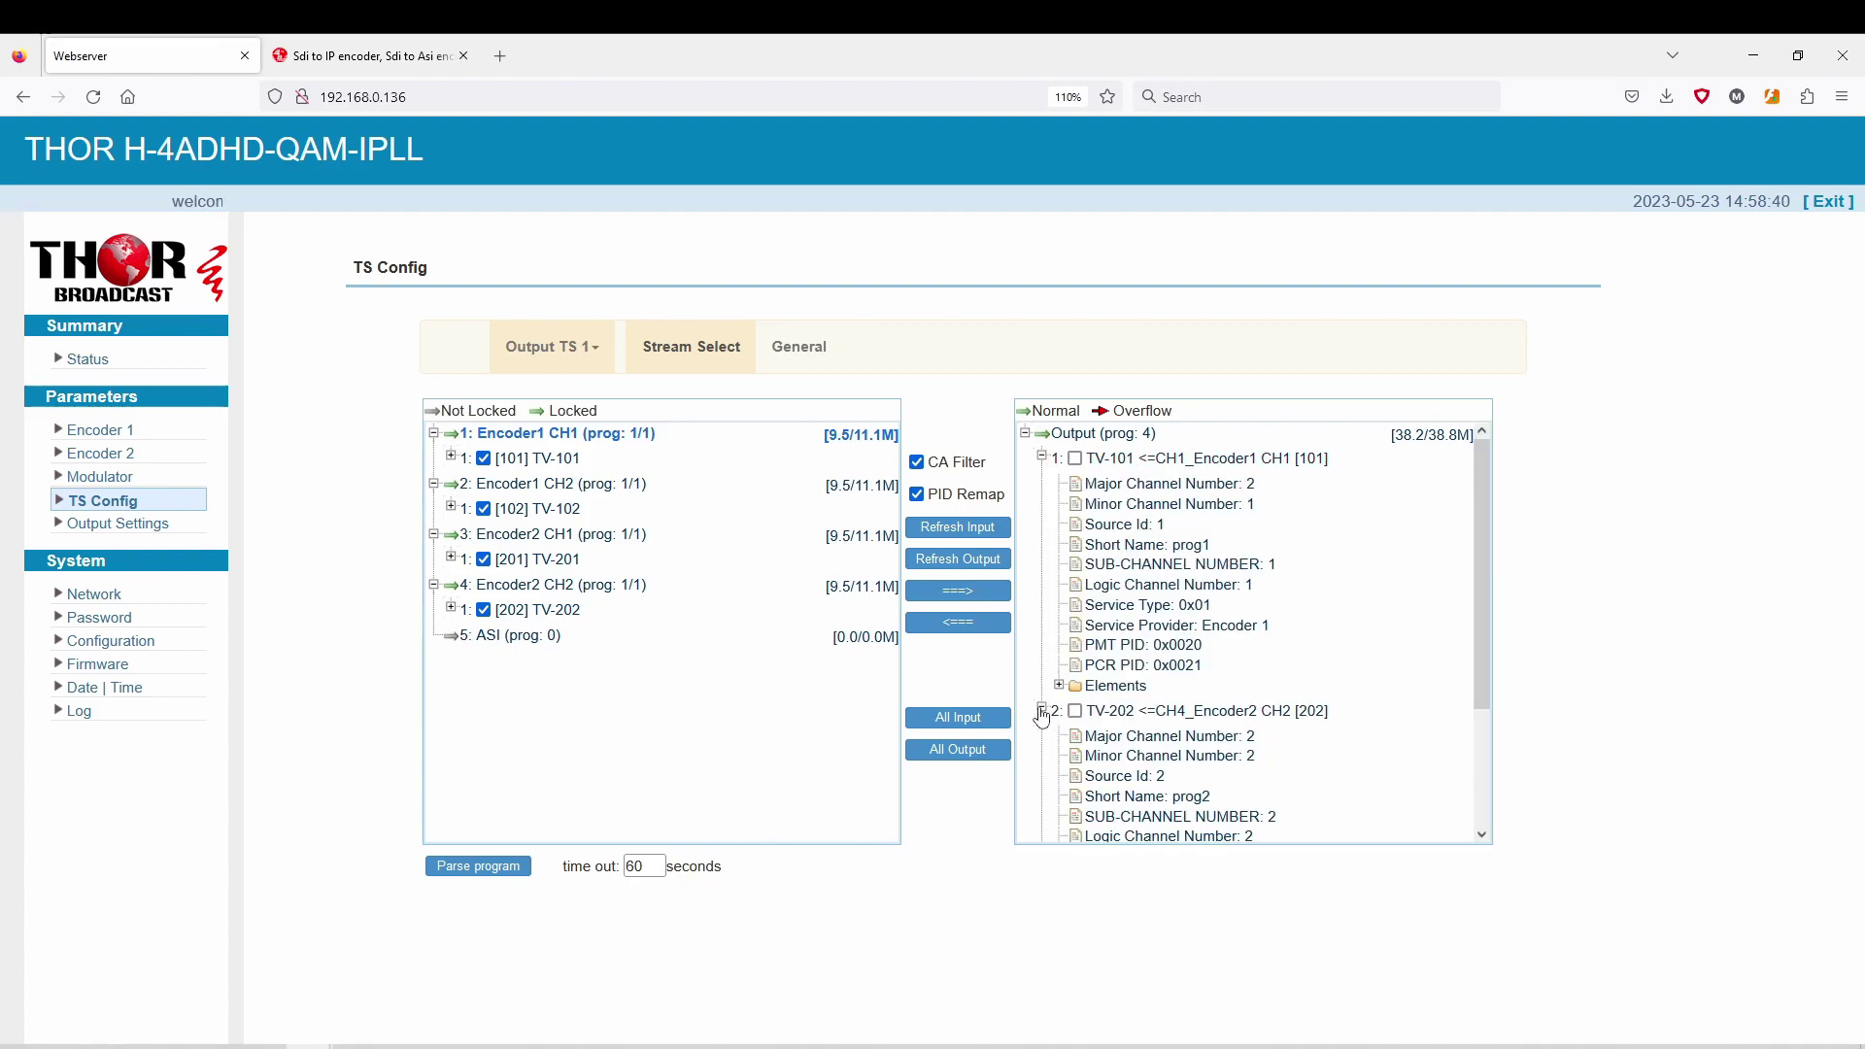
scroll(1231, 647, down, 3)
scroll(1232, 647, up, 3)
scroll(1044, 622, down, 3)
click(1044, 802)
scroll(1049, 806, down, 4)
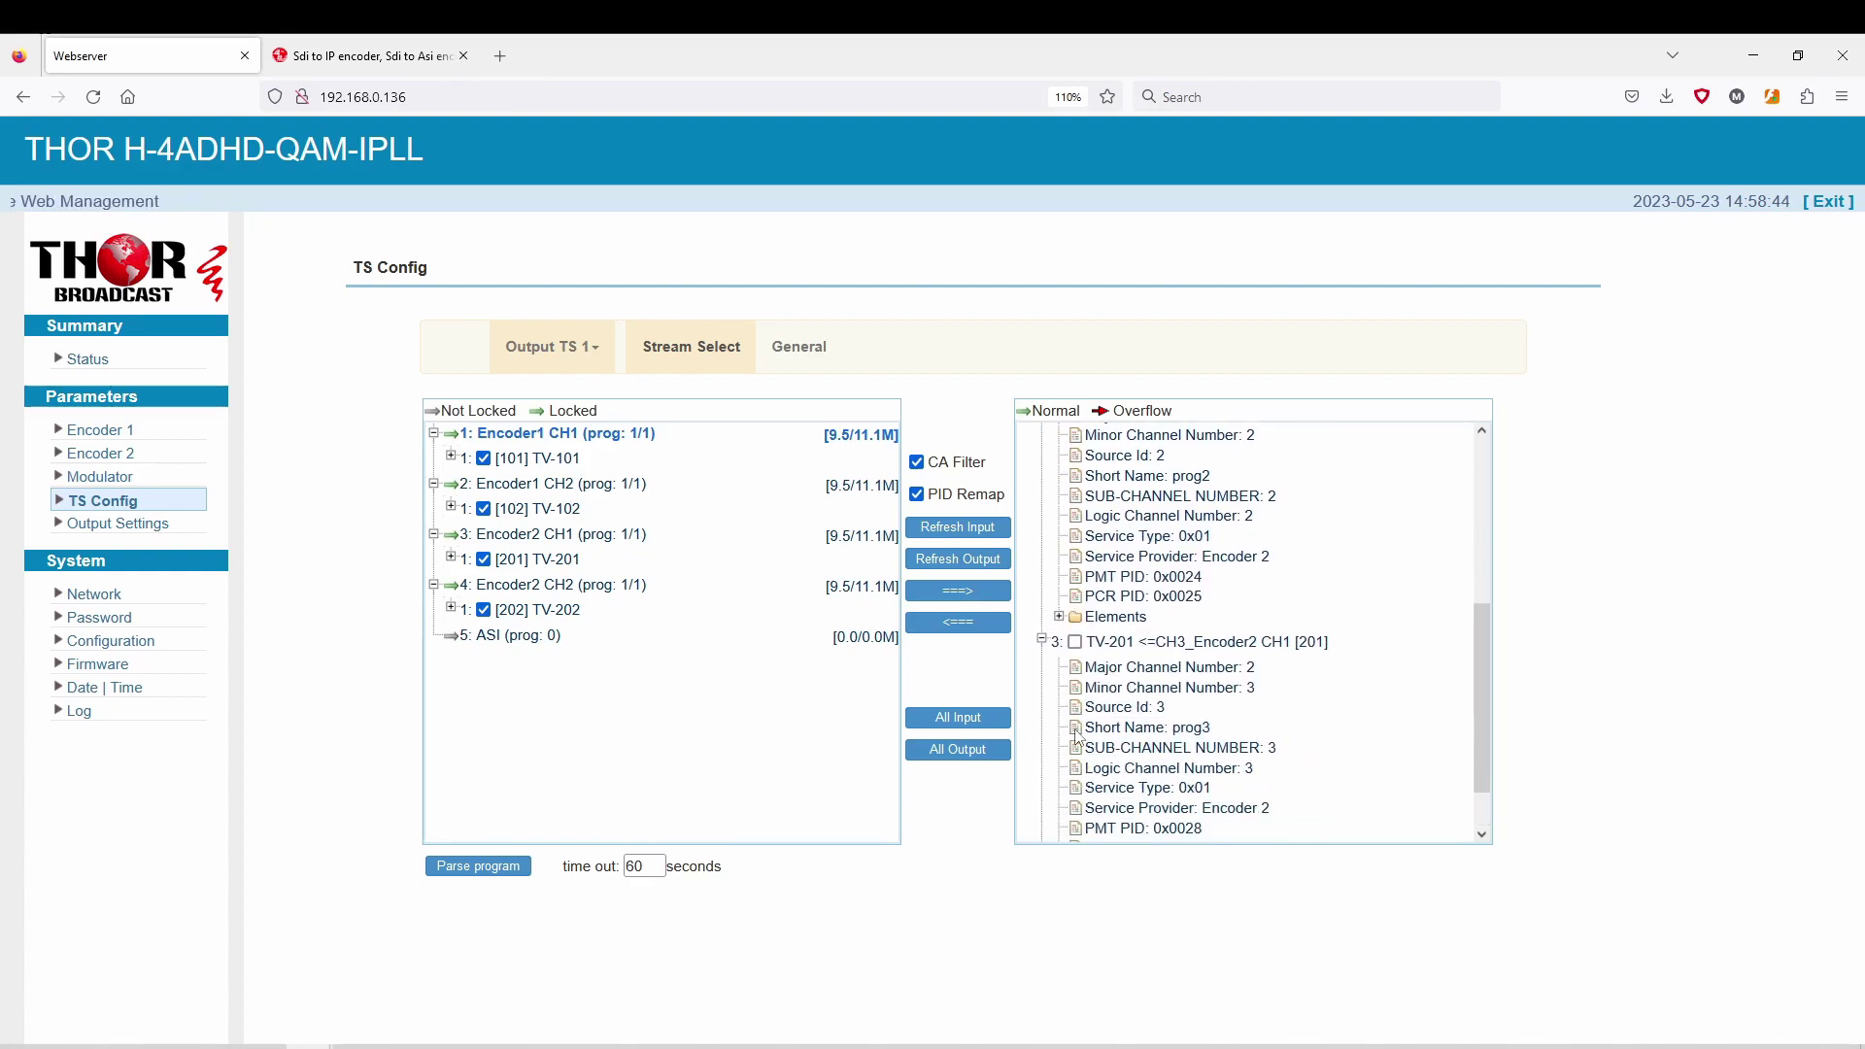
click(1042, 827)
scroll(1144, 714, down, 3)
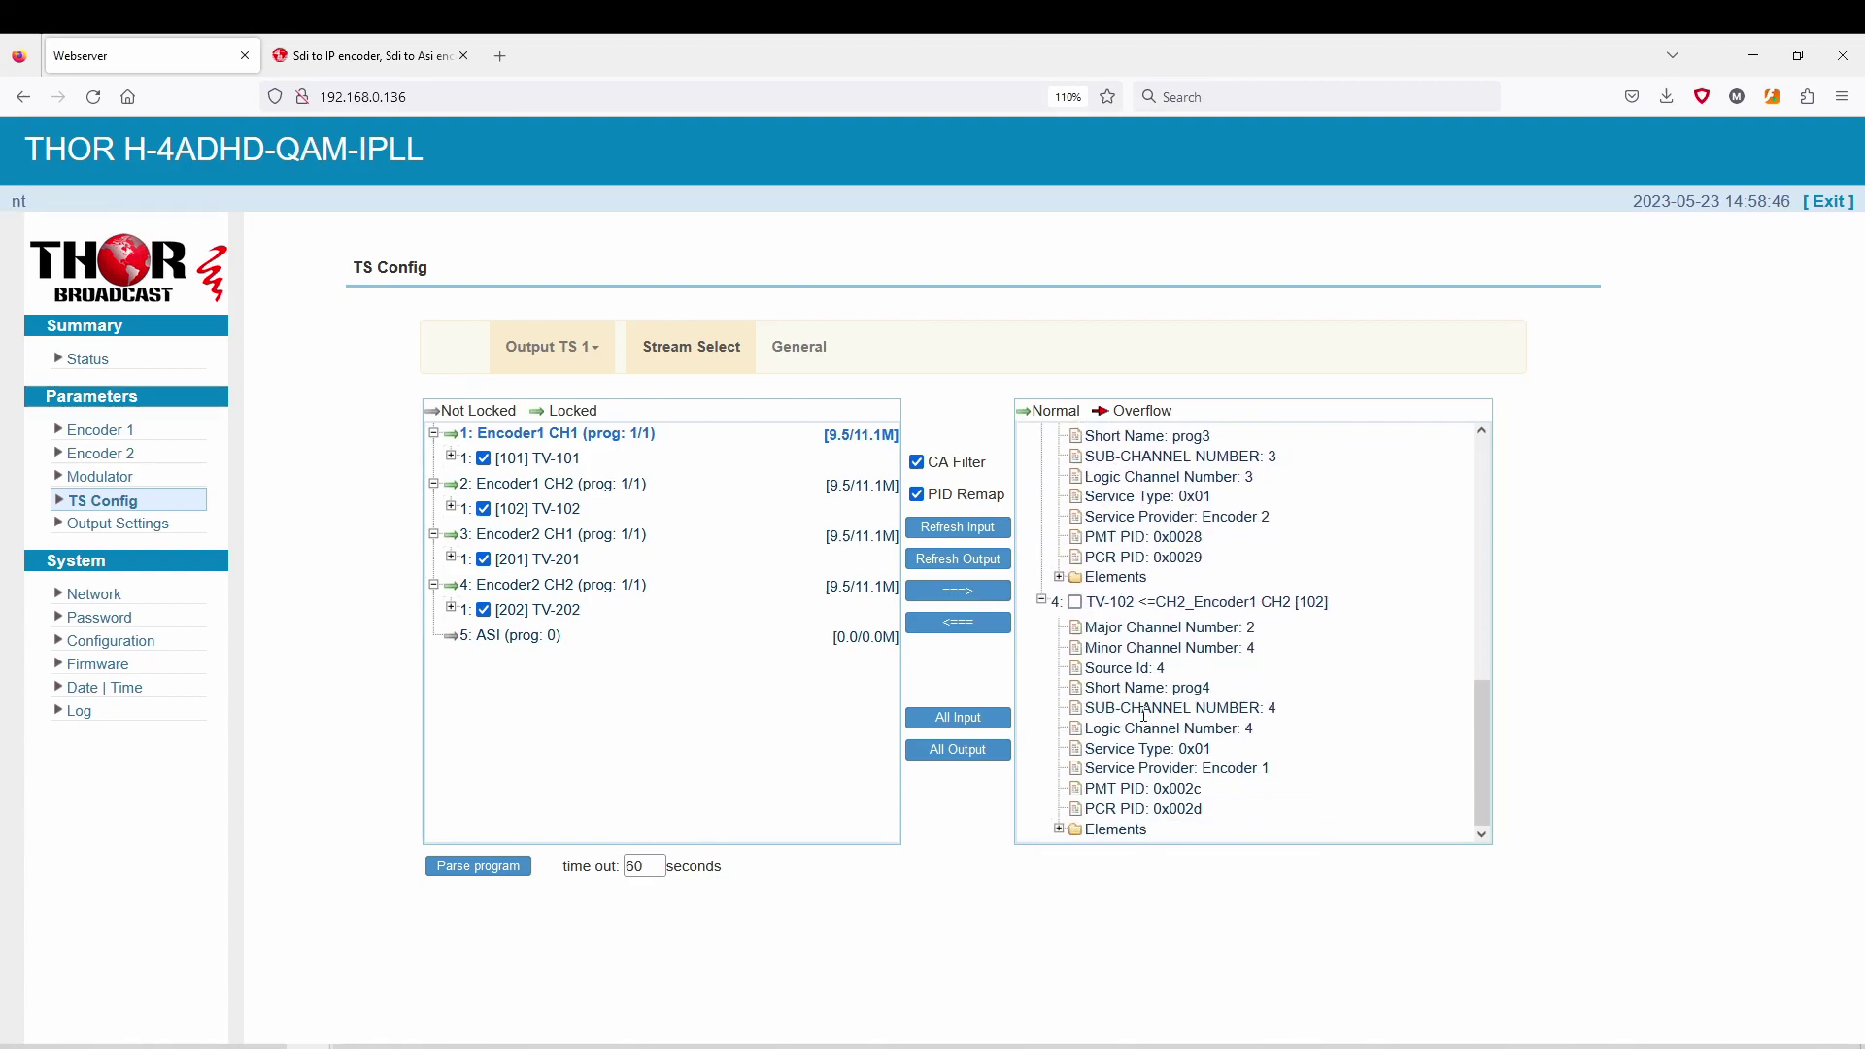
Collapse TV-102, TV-201, TV-202 and TV-101 so only the four program names remain.
click(1040, 602)
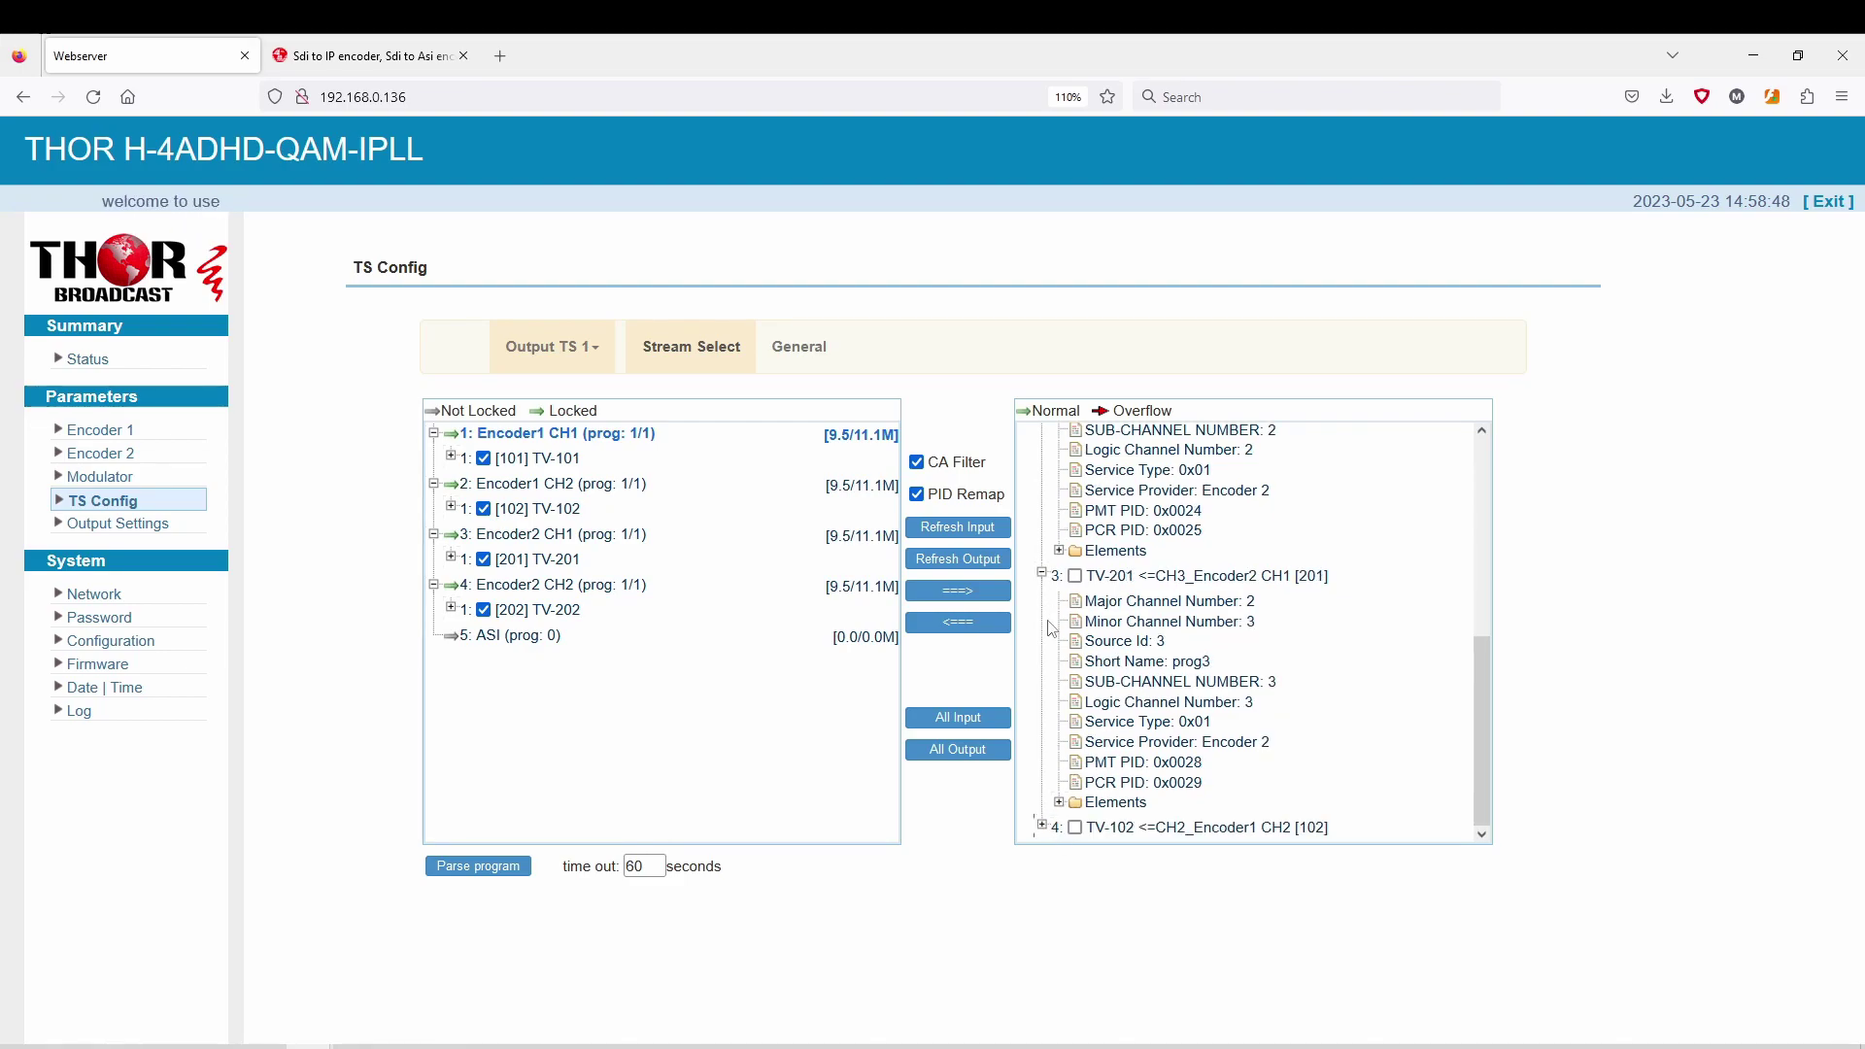
click(1041, 572)
scroll(1108, 621, up, 2)
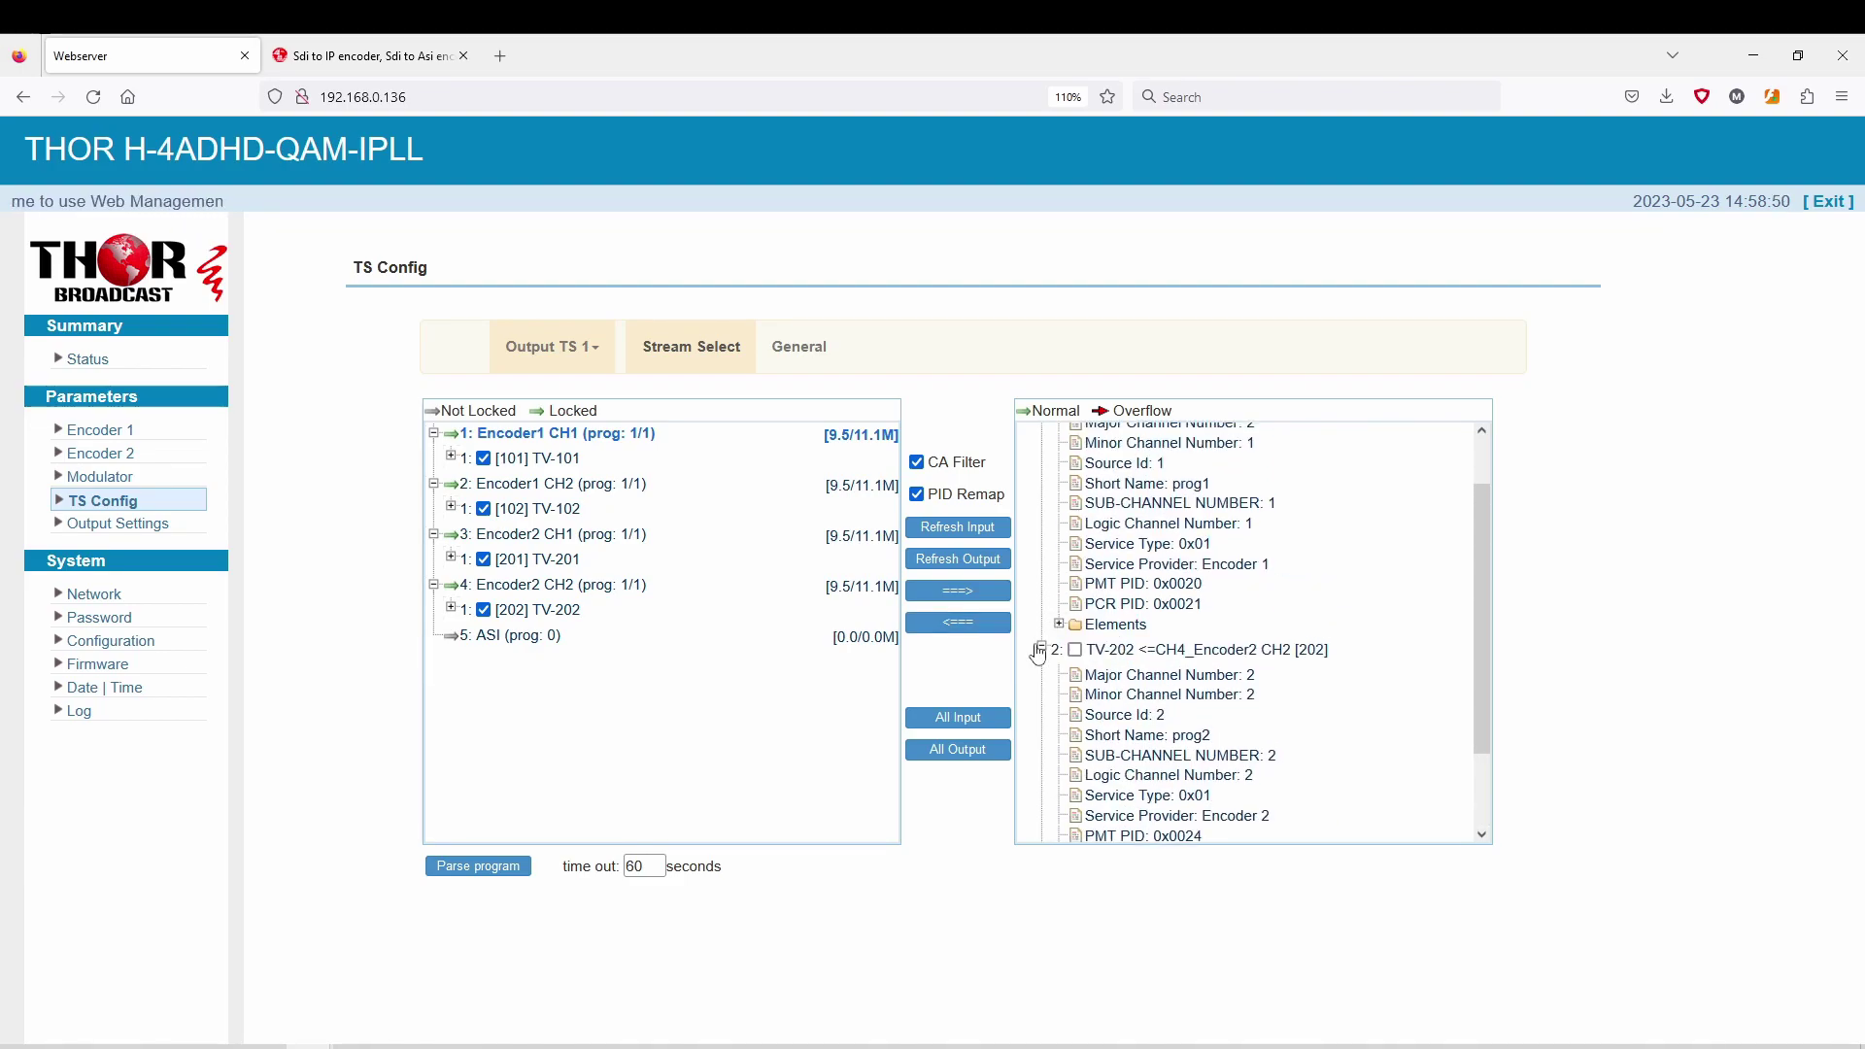
click(1041, 653)
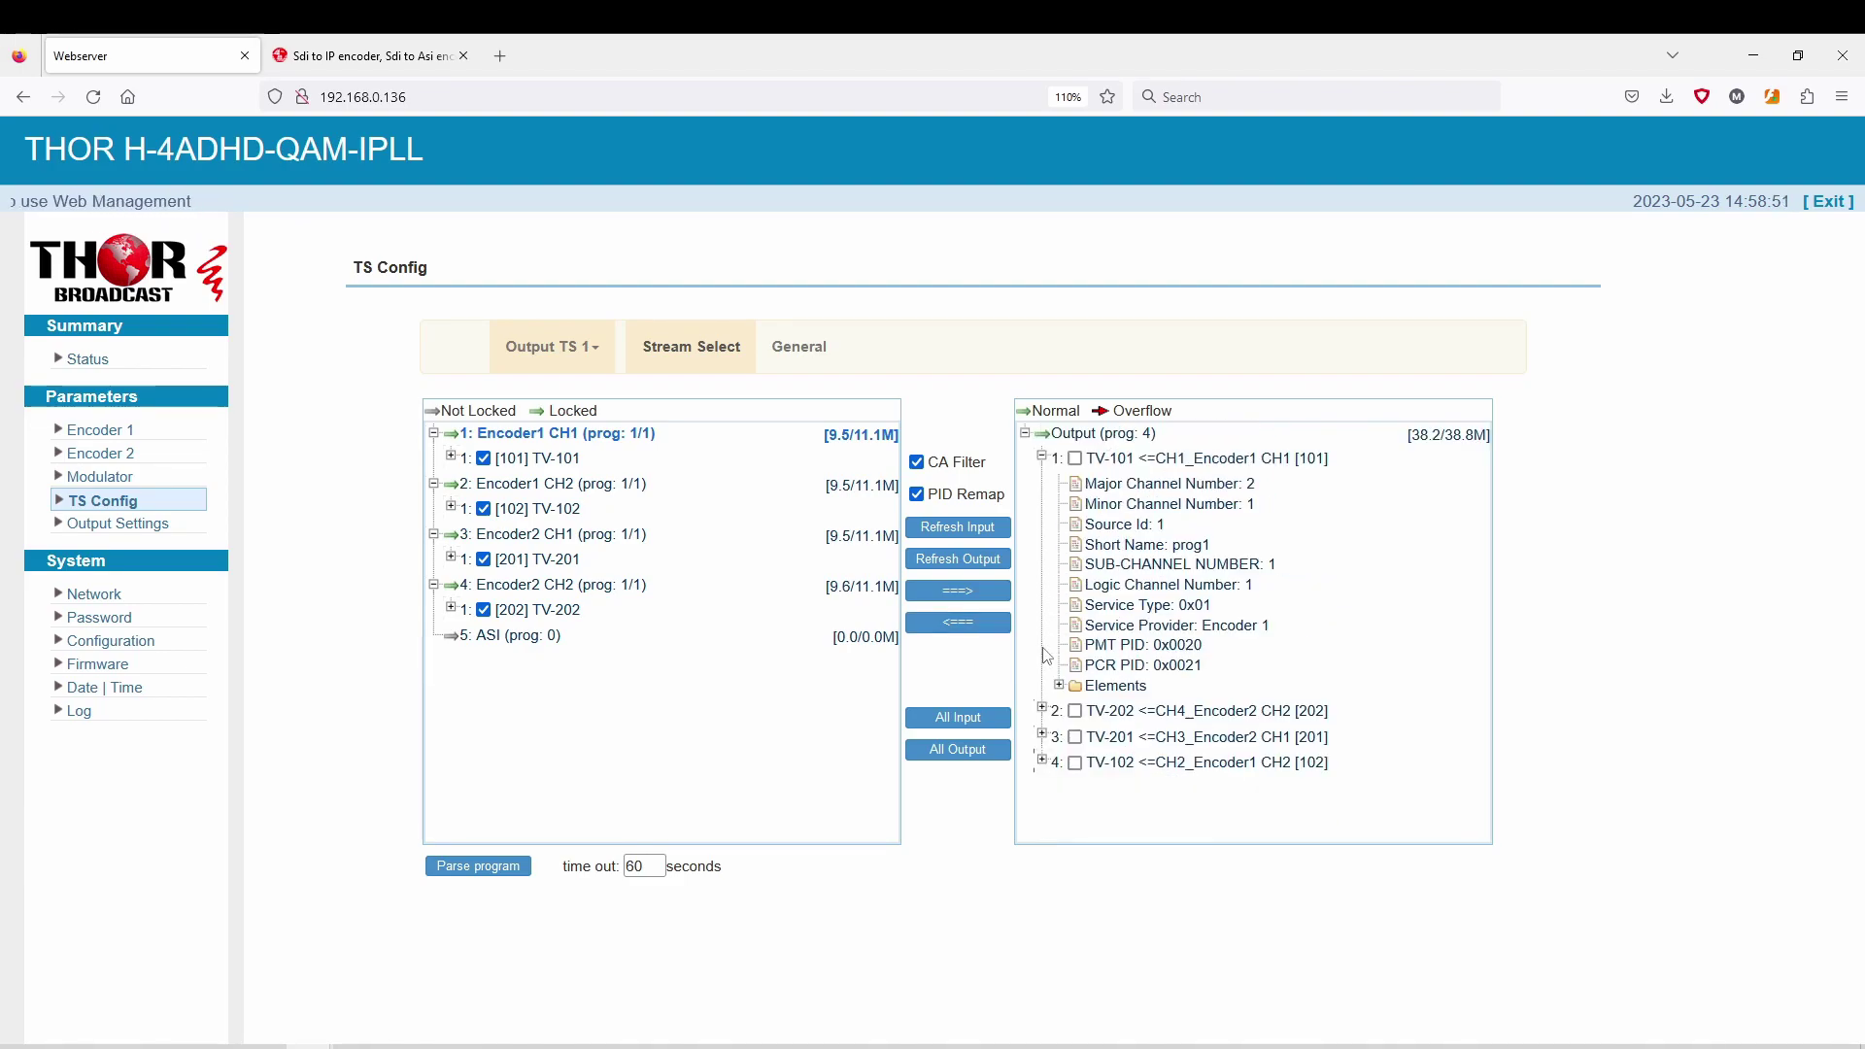
click(1041, 457)
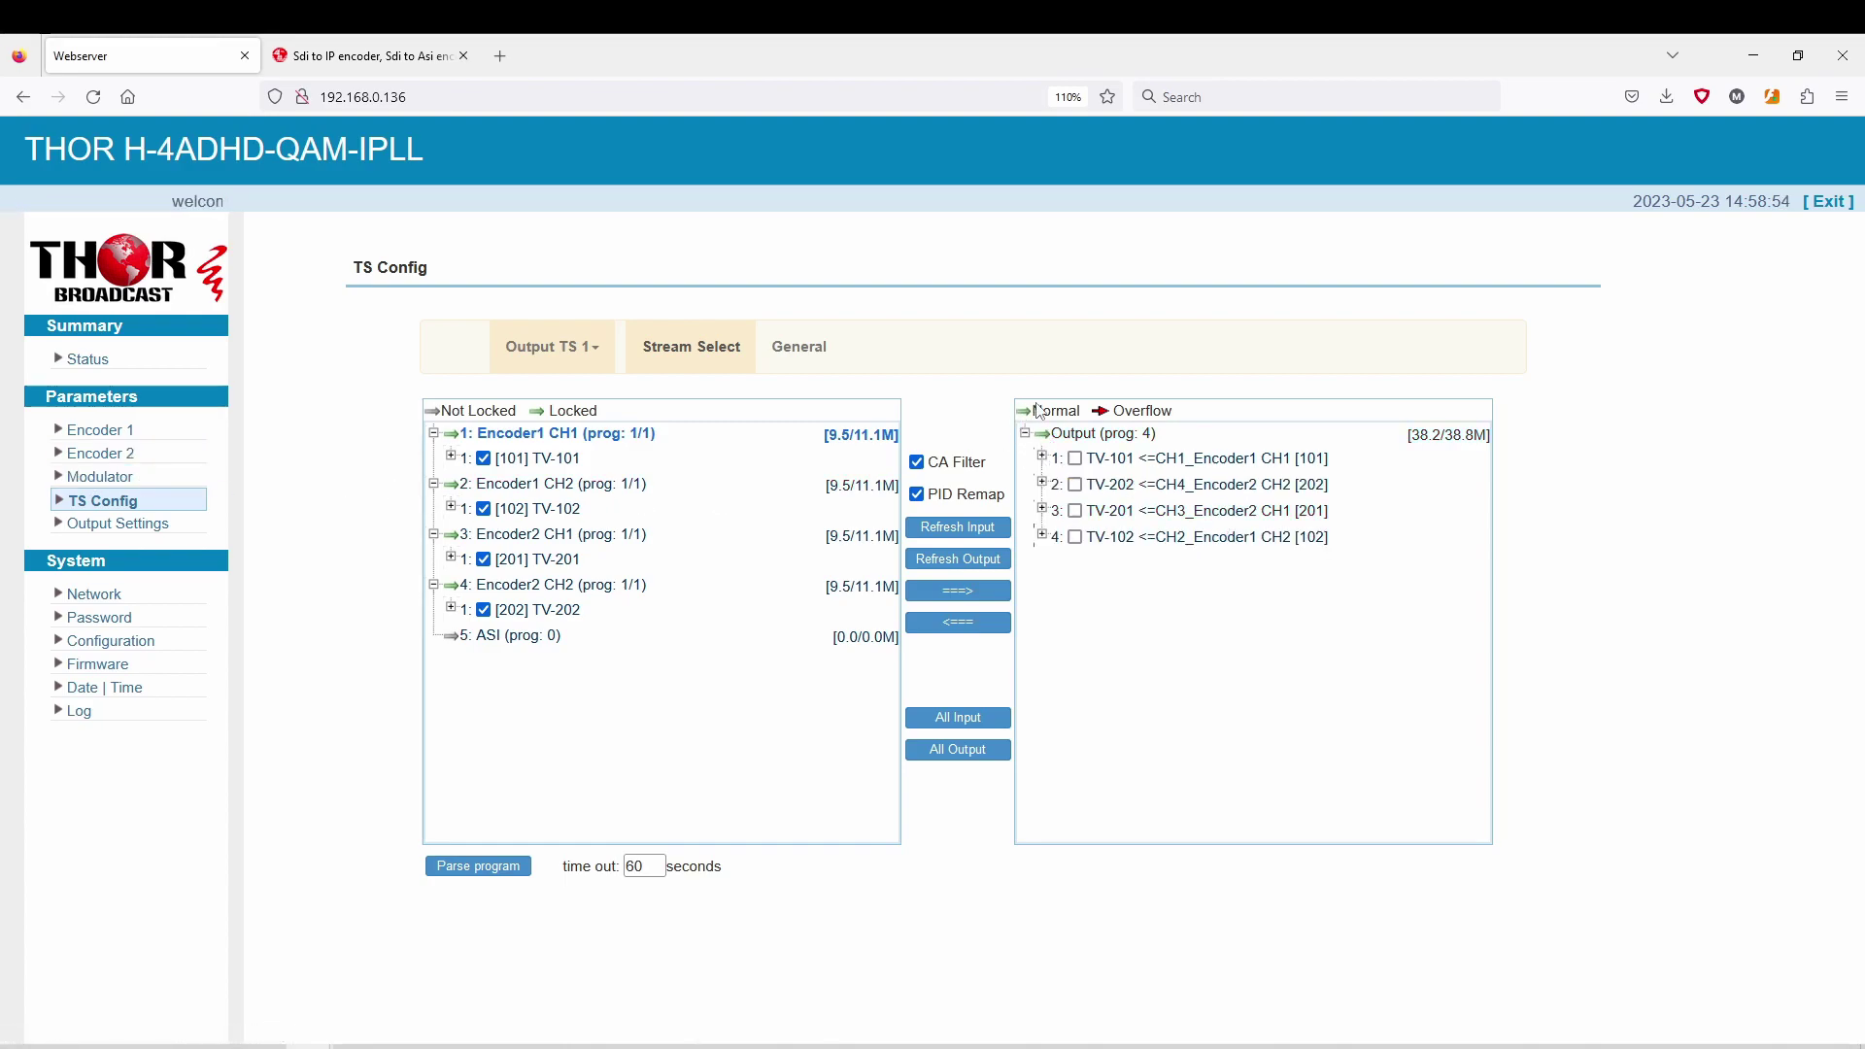
Check TV-101's sub-channel, major and minor channel numbers and apply them unchanged.
click(1133, 465)
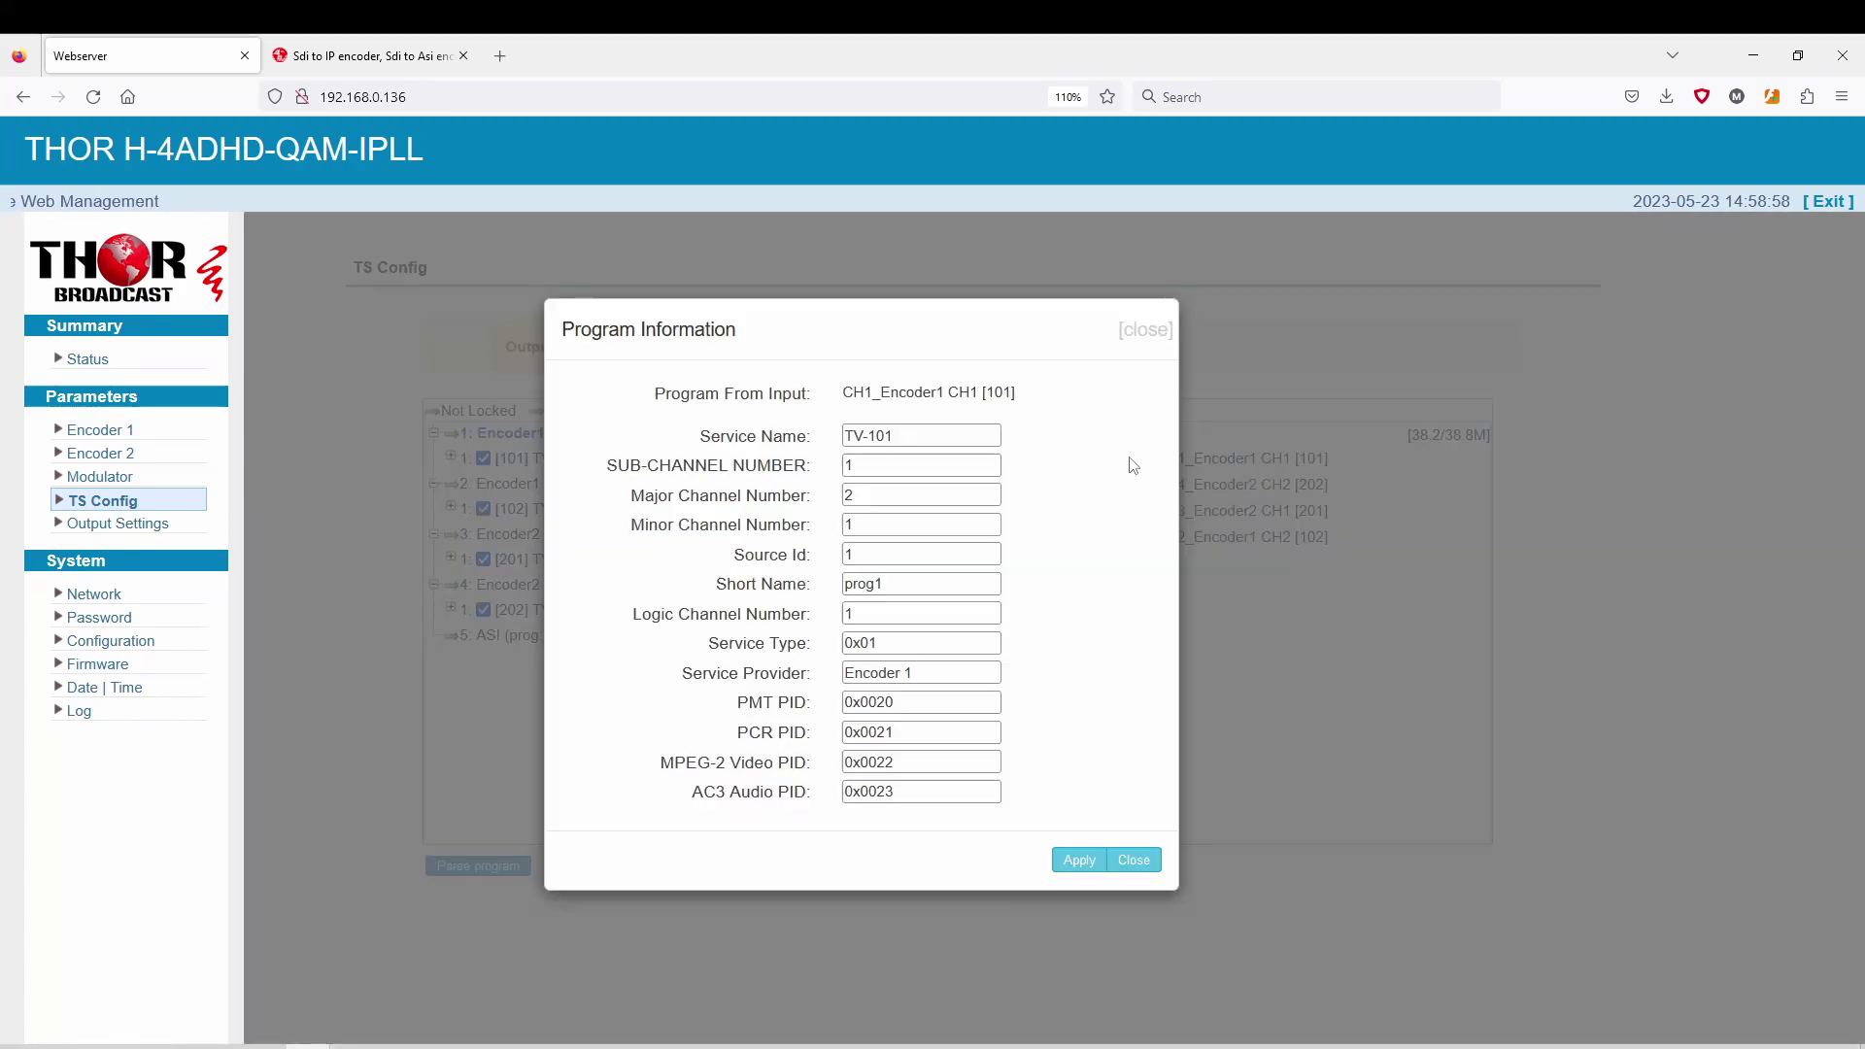
click(866, 501)
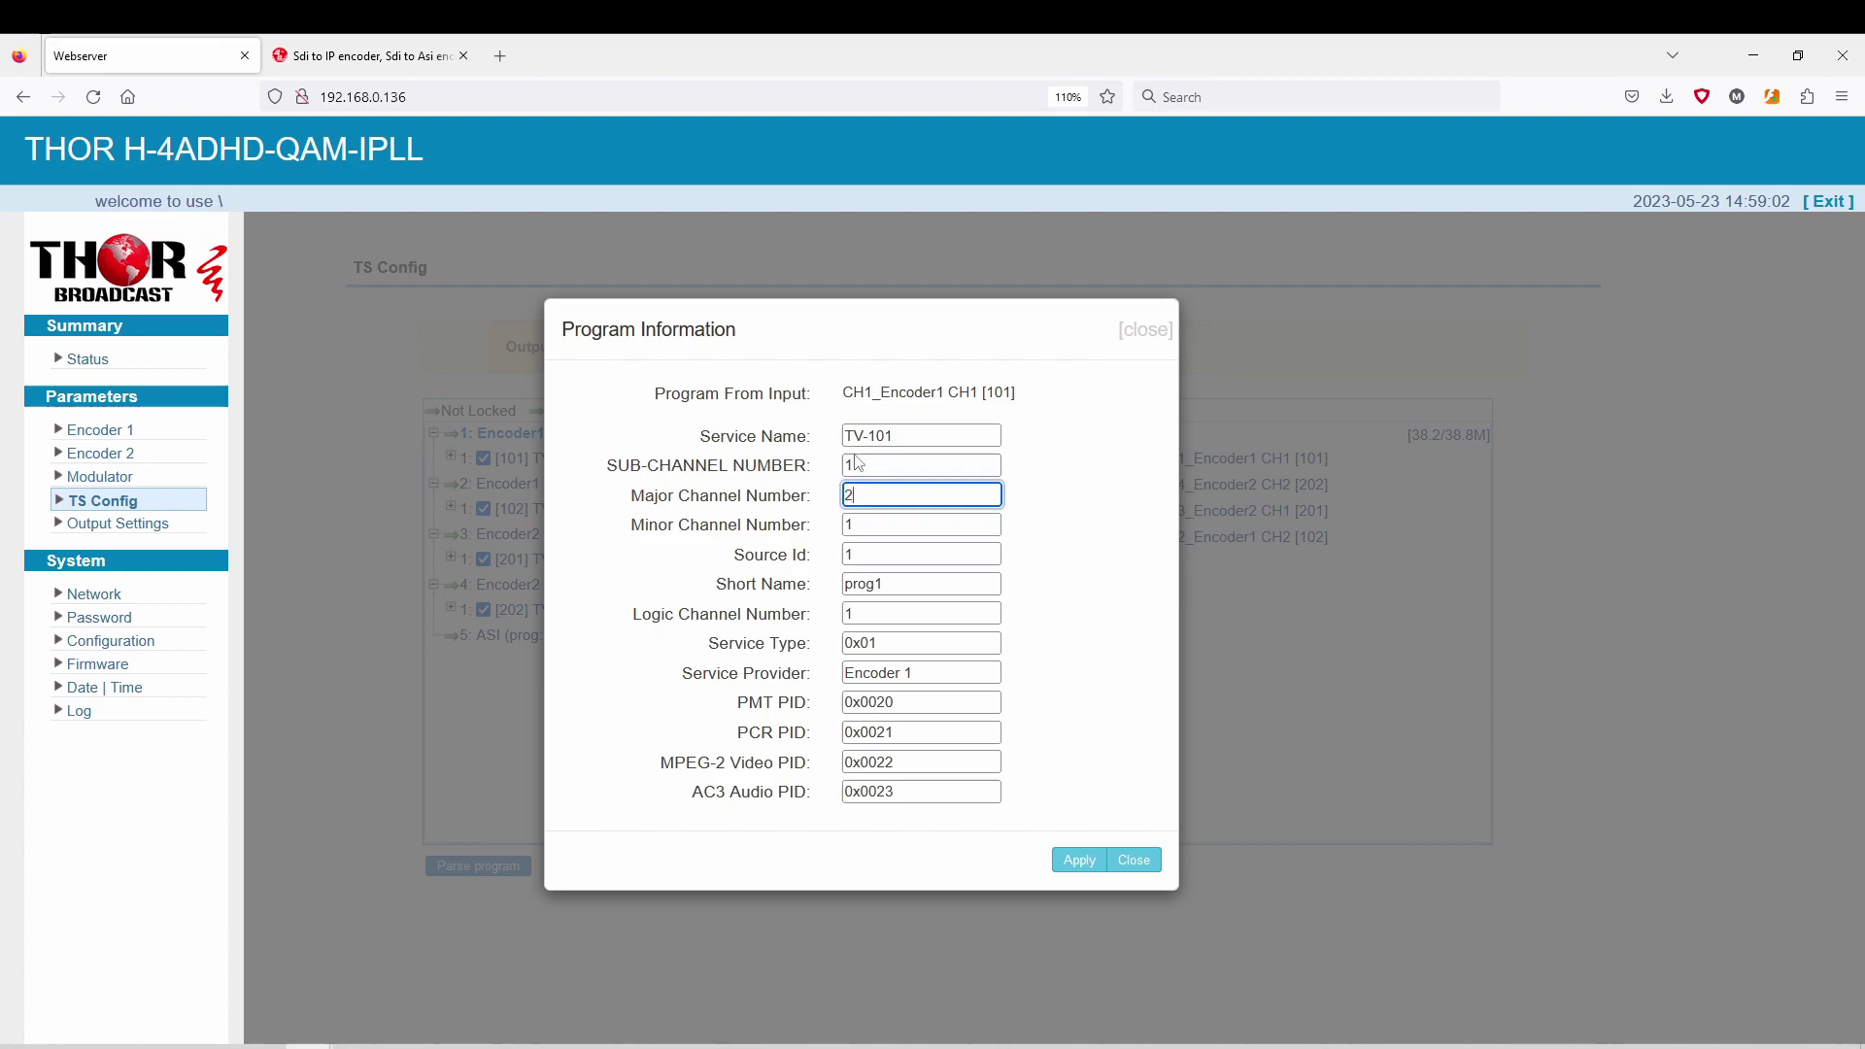
click(859, 464)
drag(611, 460, 816, 482)
click(857, 464)
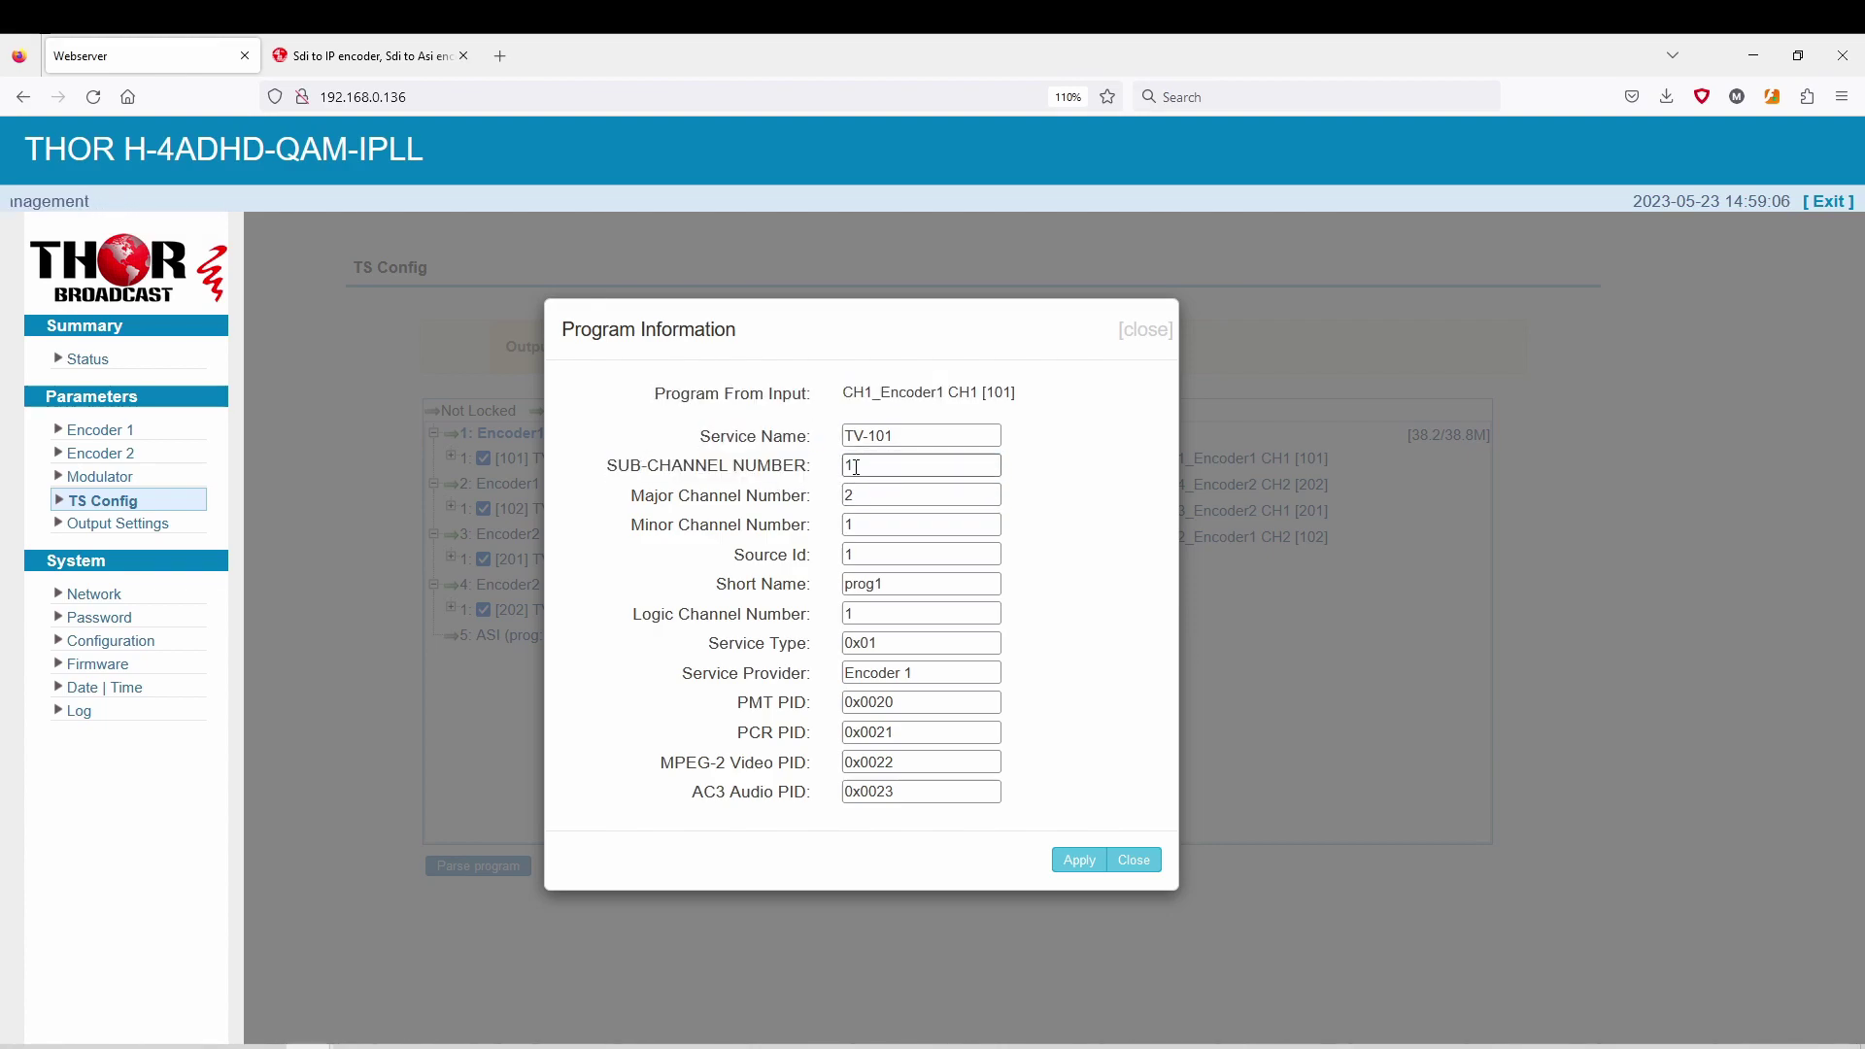
click(871, 523)
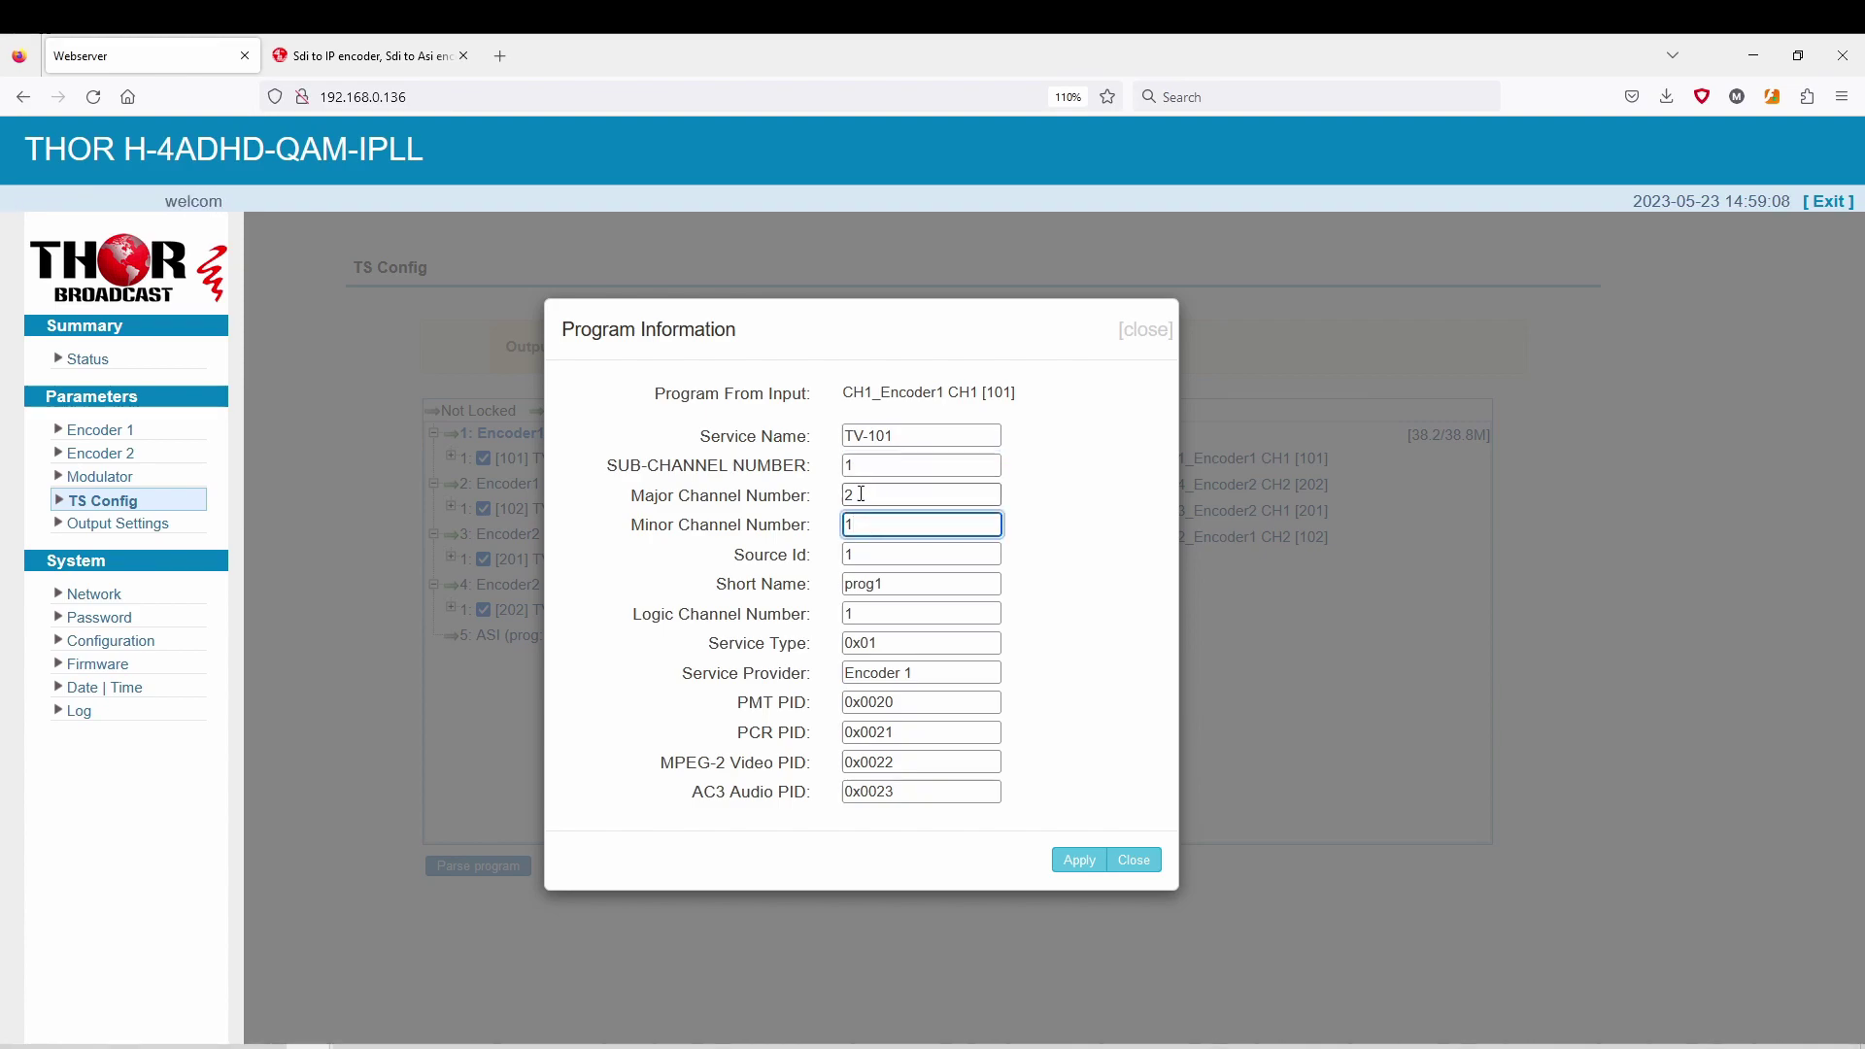
click(862, 494)
click(871, 523)
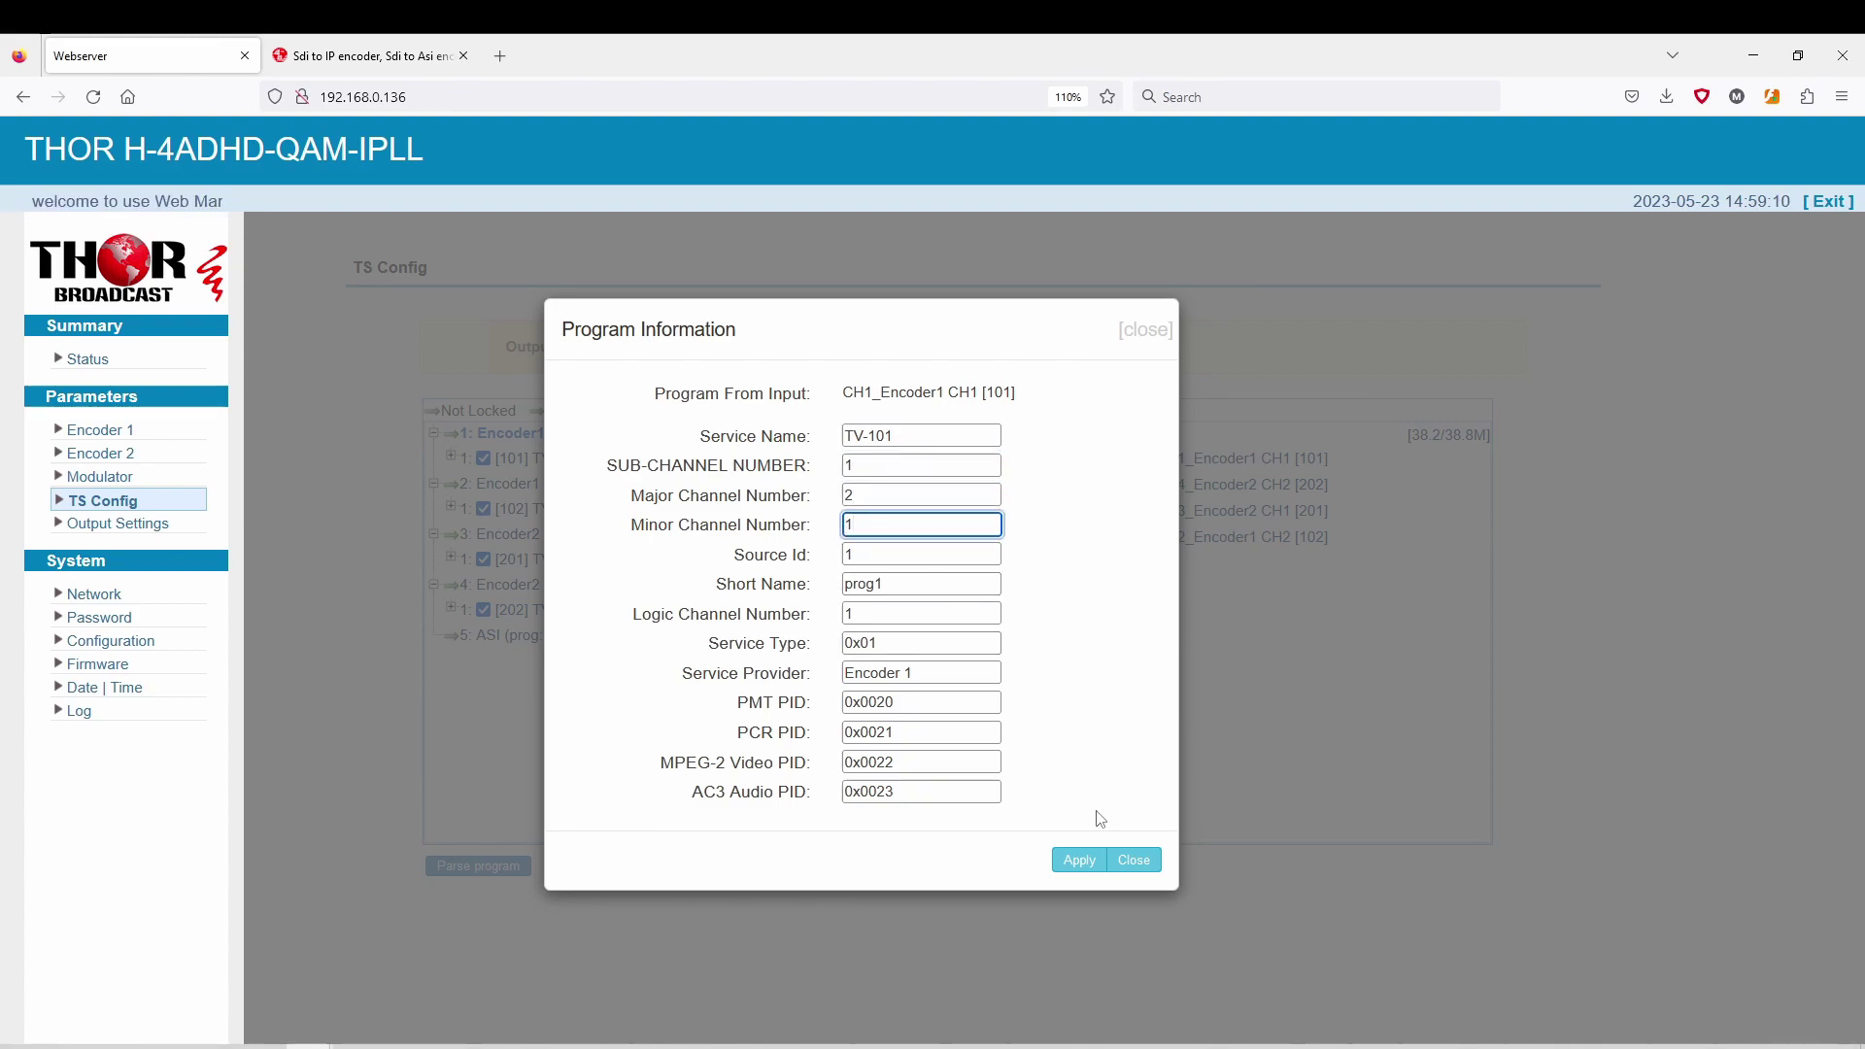
click(1078, 867)
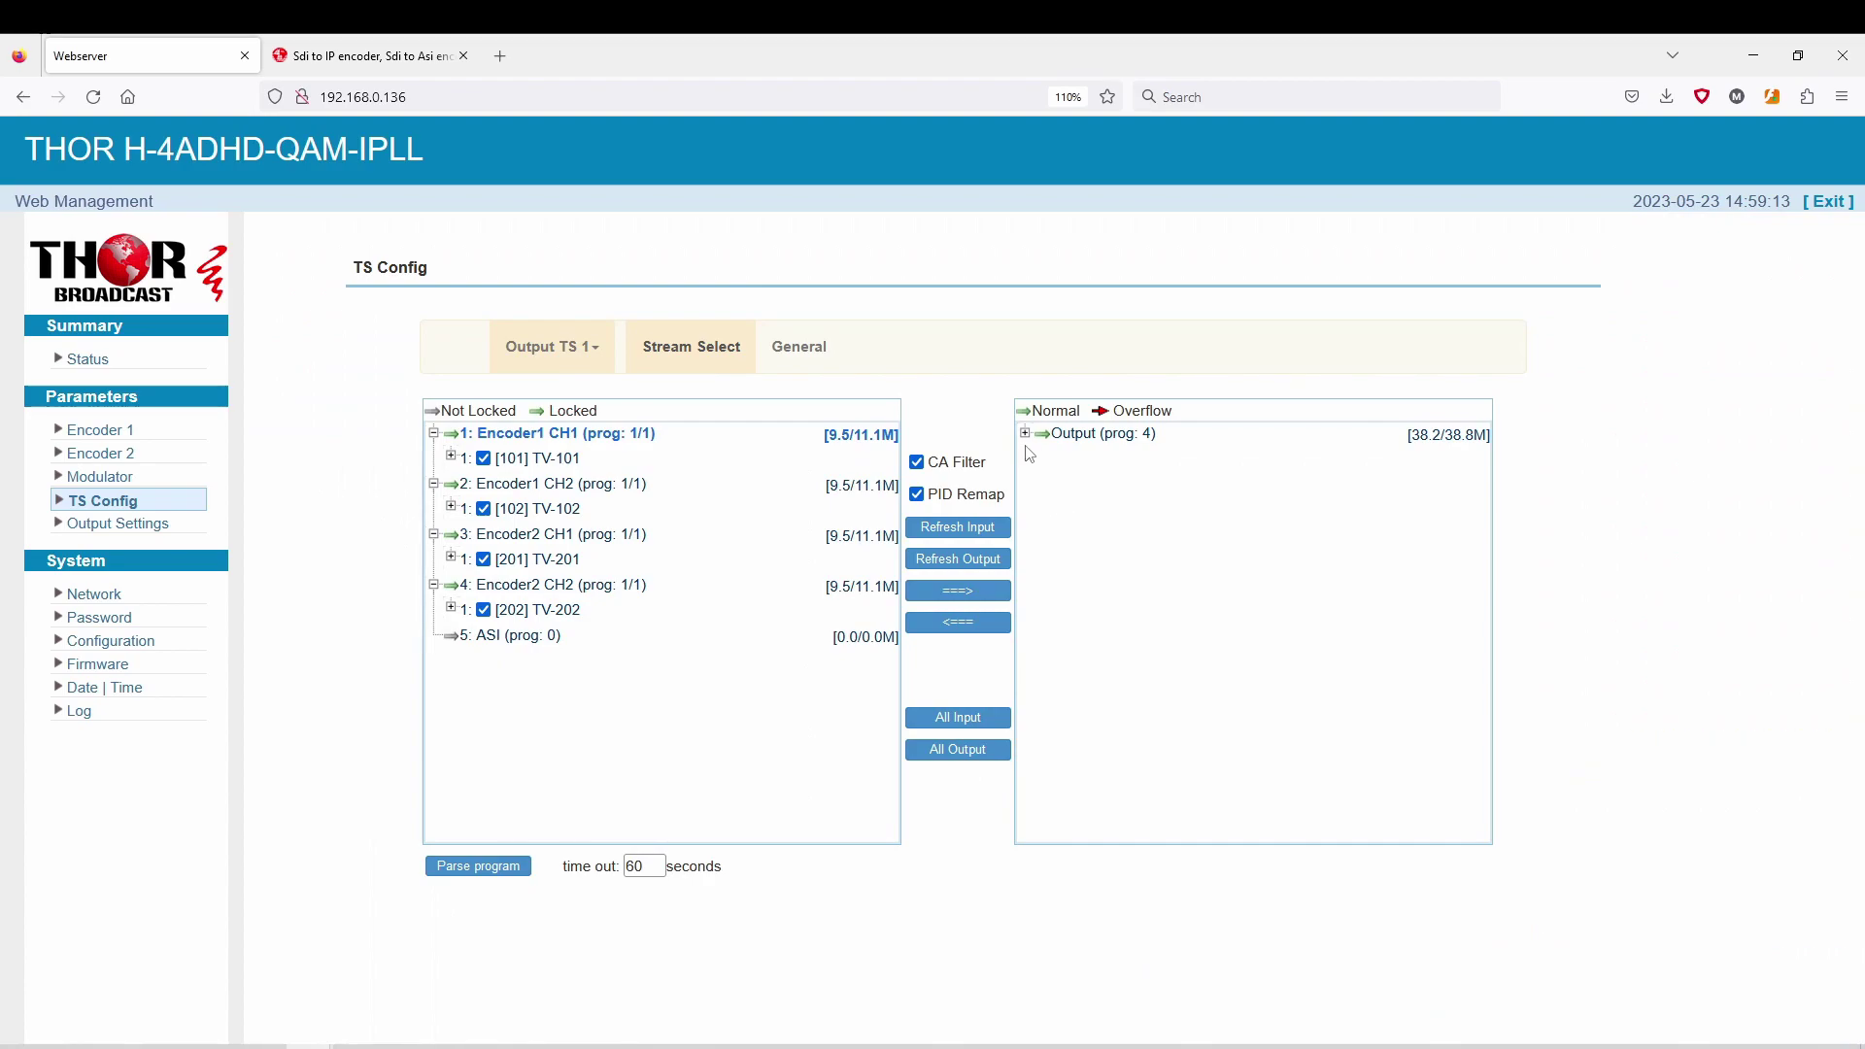
On TS output 1's General settings, tick VCT Insert and keep VCT Mode at CVCT.
click(822, 359)
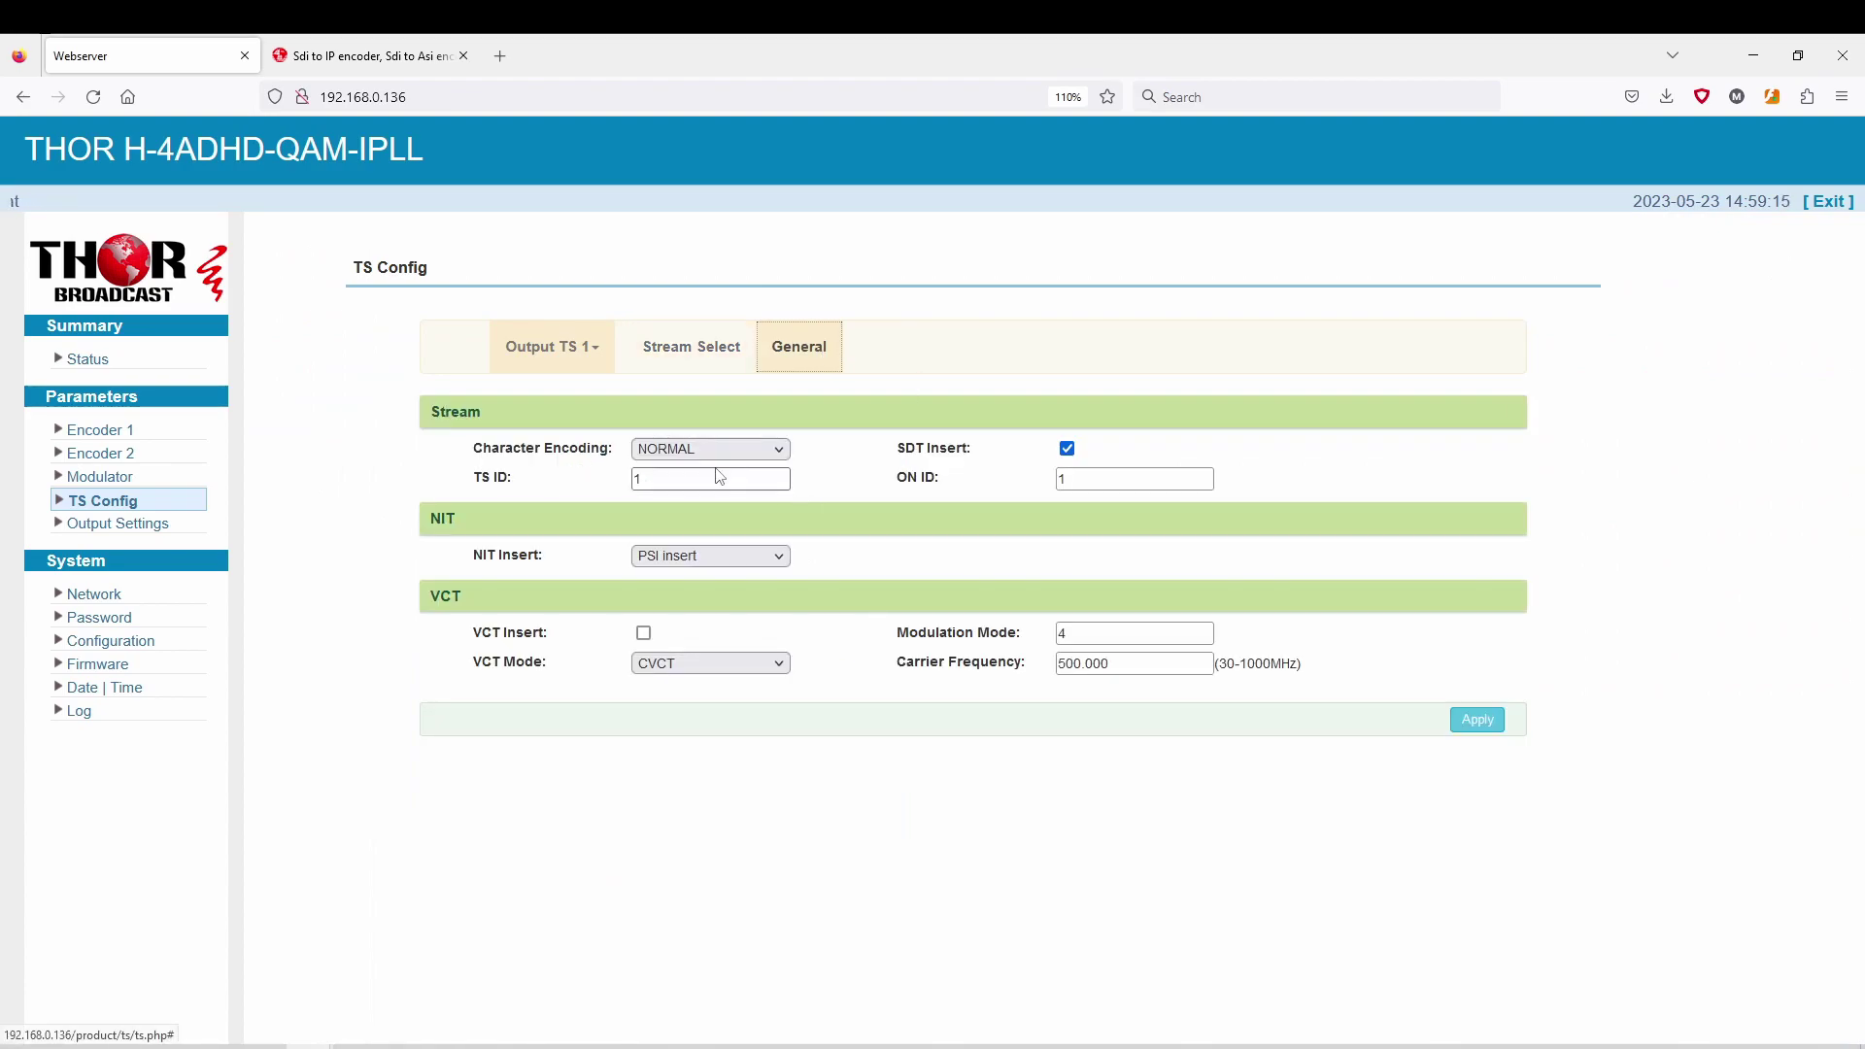
click(644, 634)
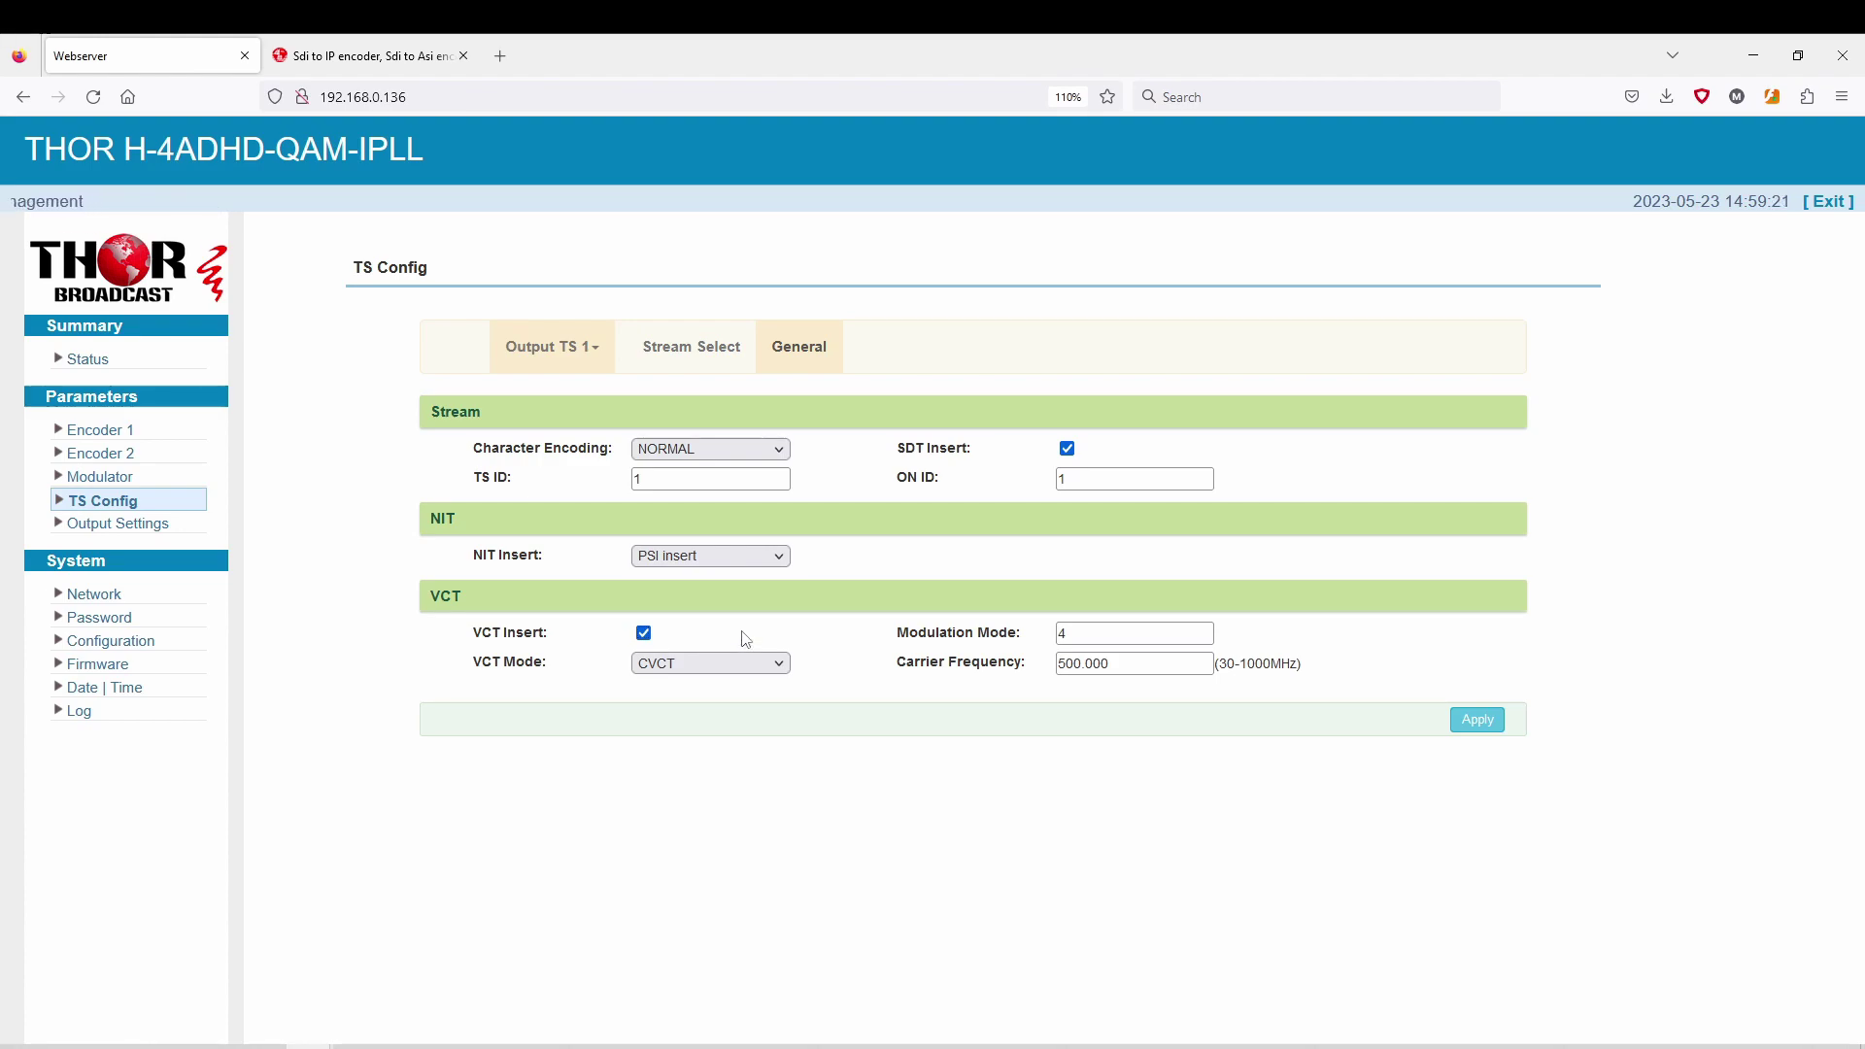
click(727, 666)
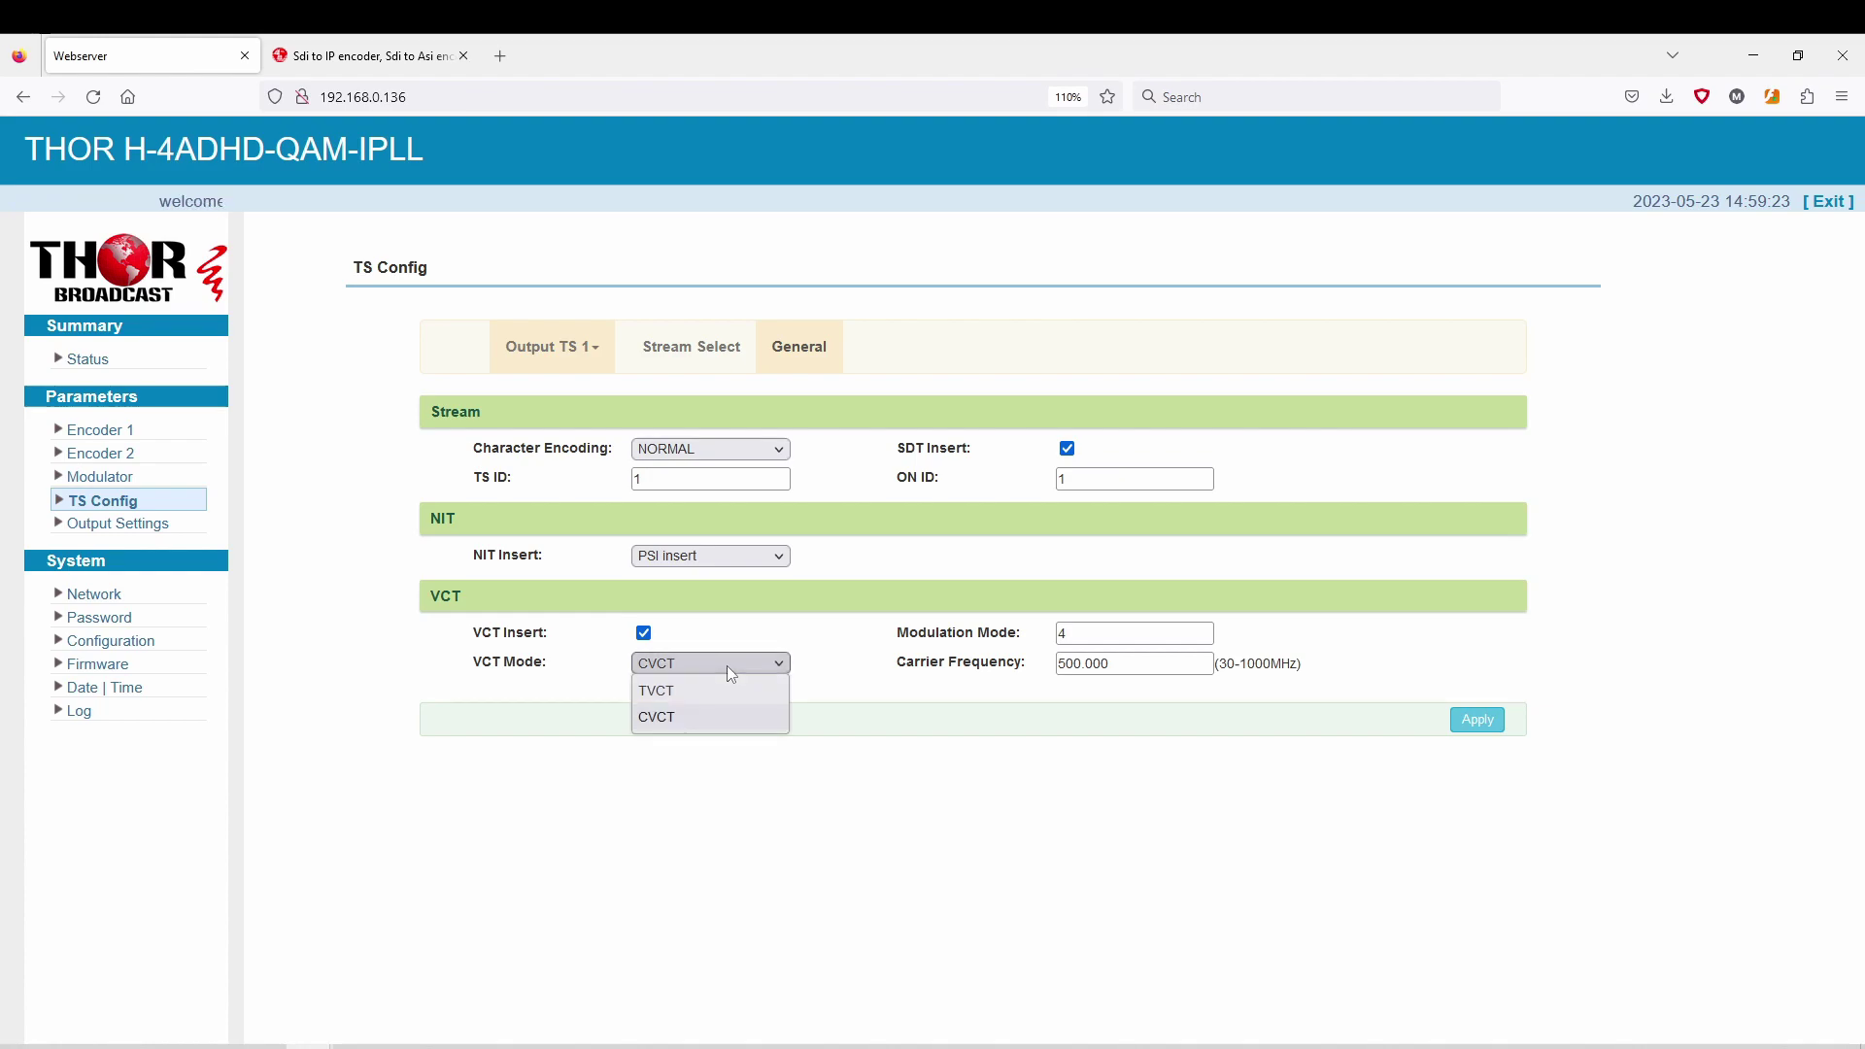
click(708, 729)
click(717, 663)
click(716, 717)
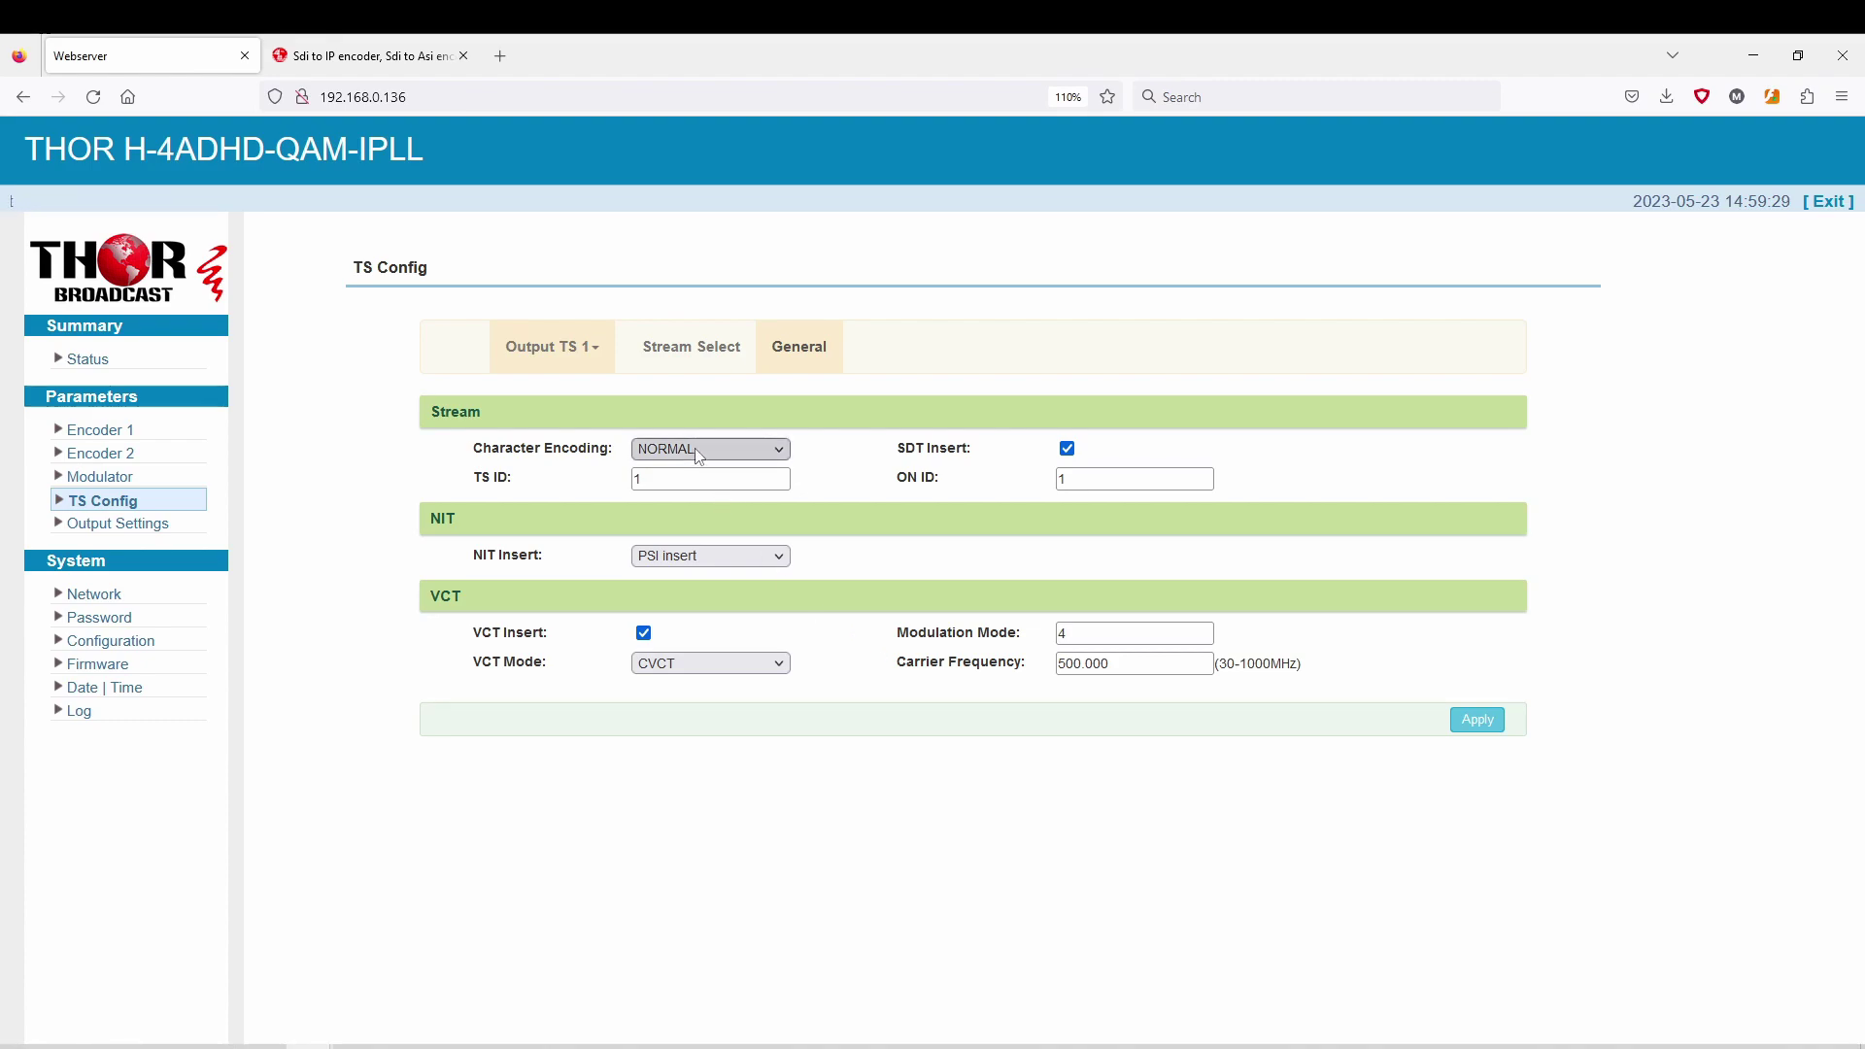
Replace TV-101's Short Name with ESPN in its program information and apply it.
click(684, 365)
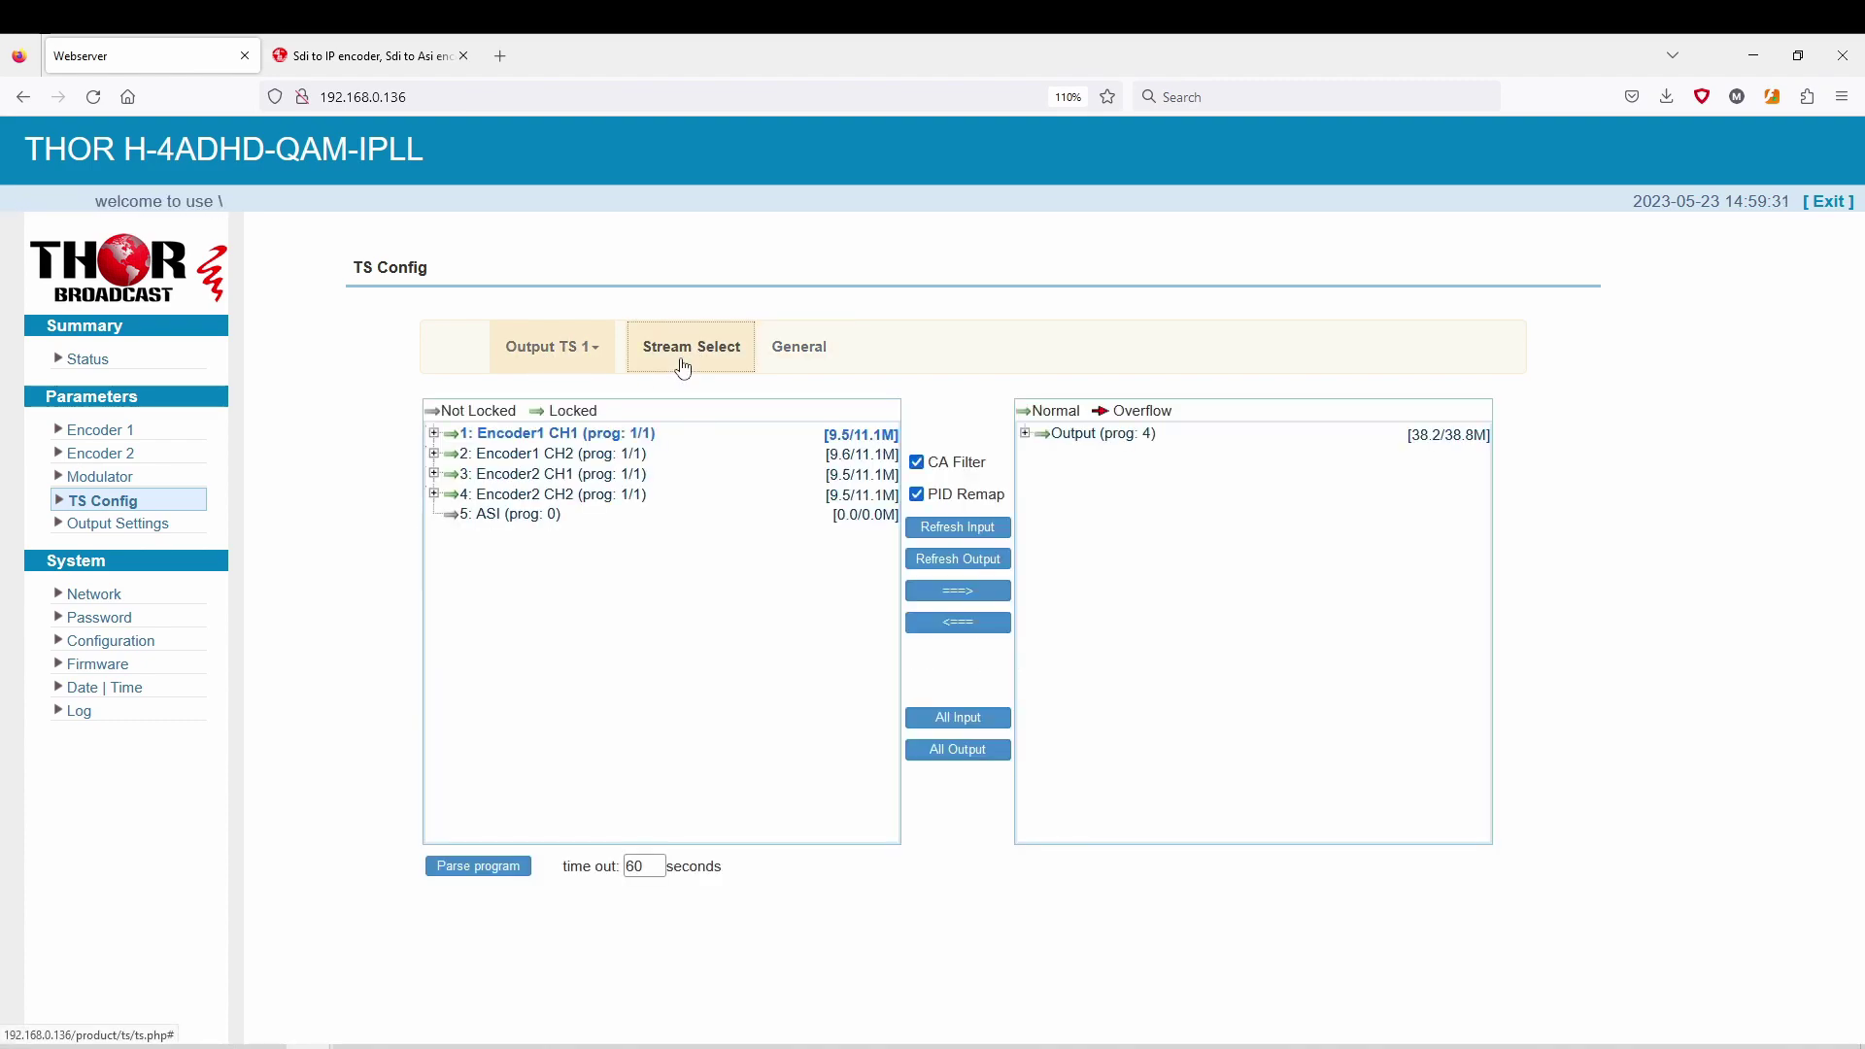
click(1026, 435)
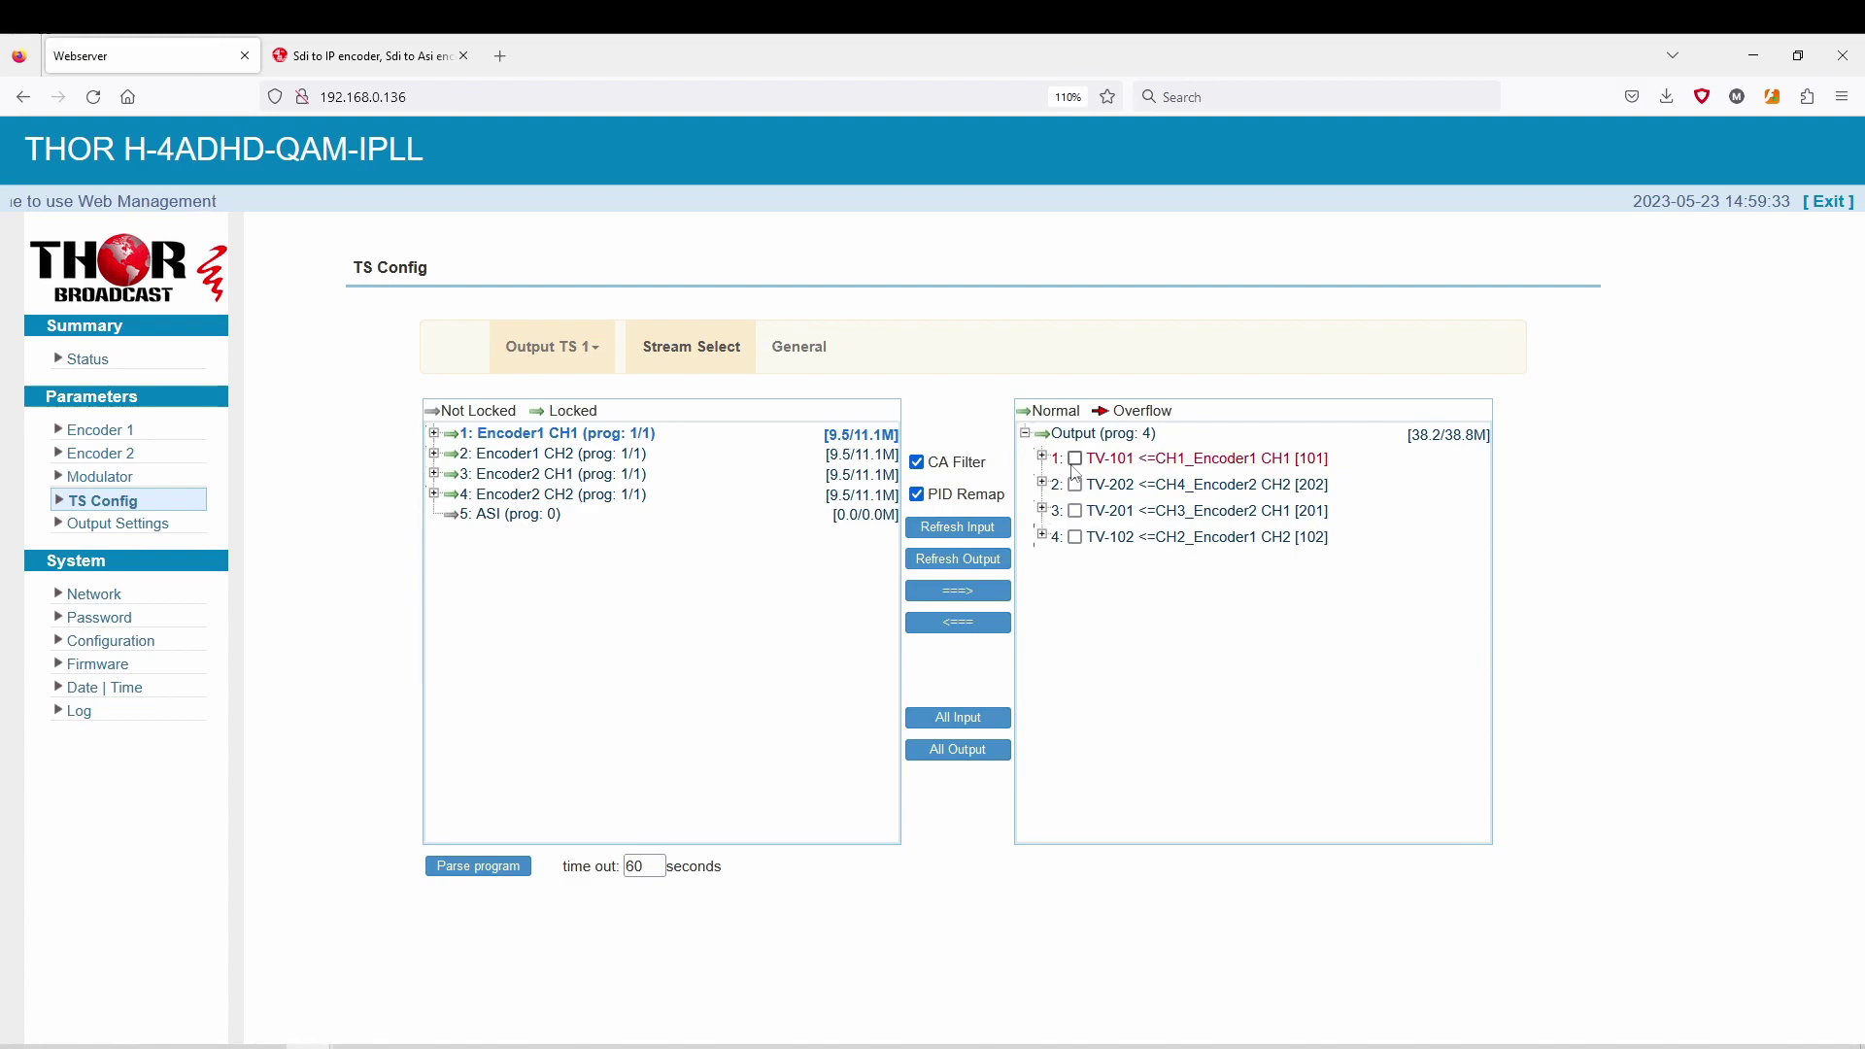
click(1042, 457)
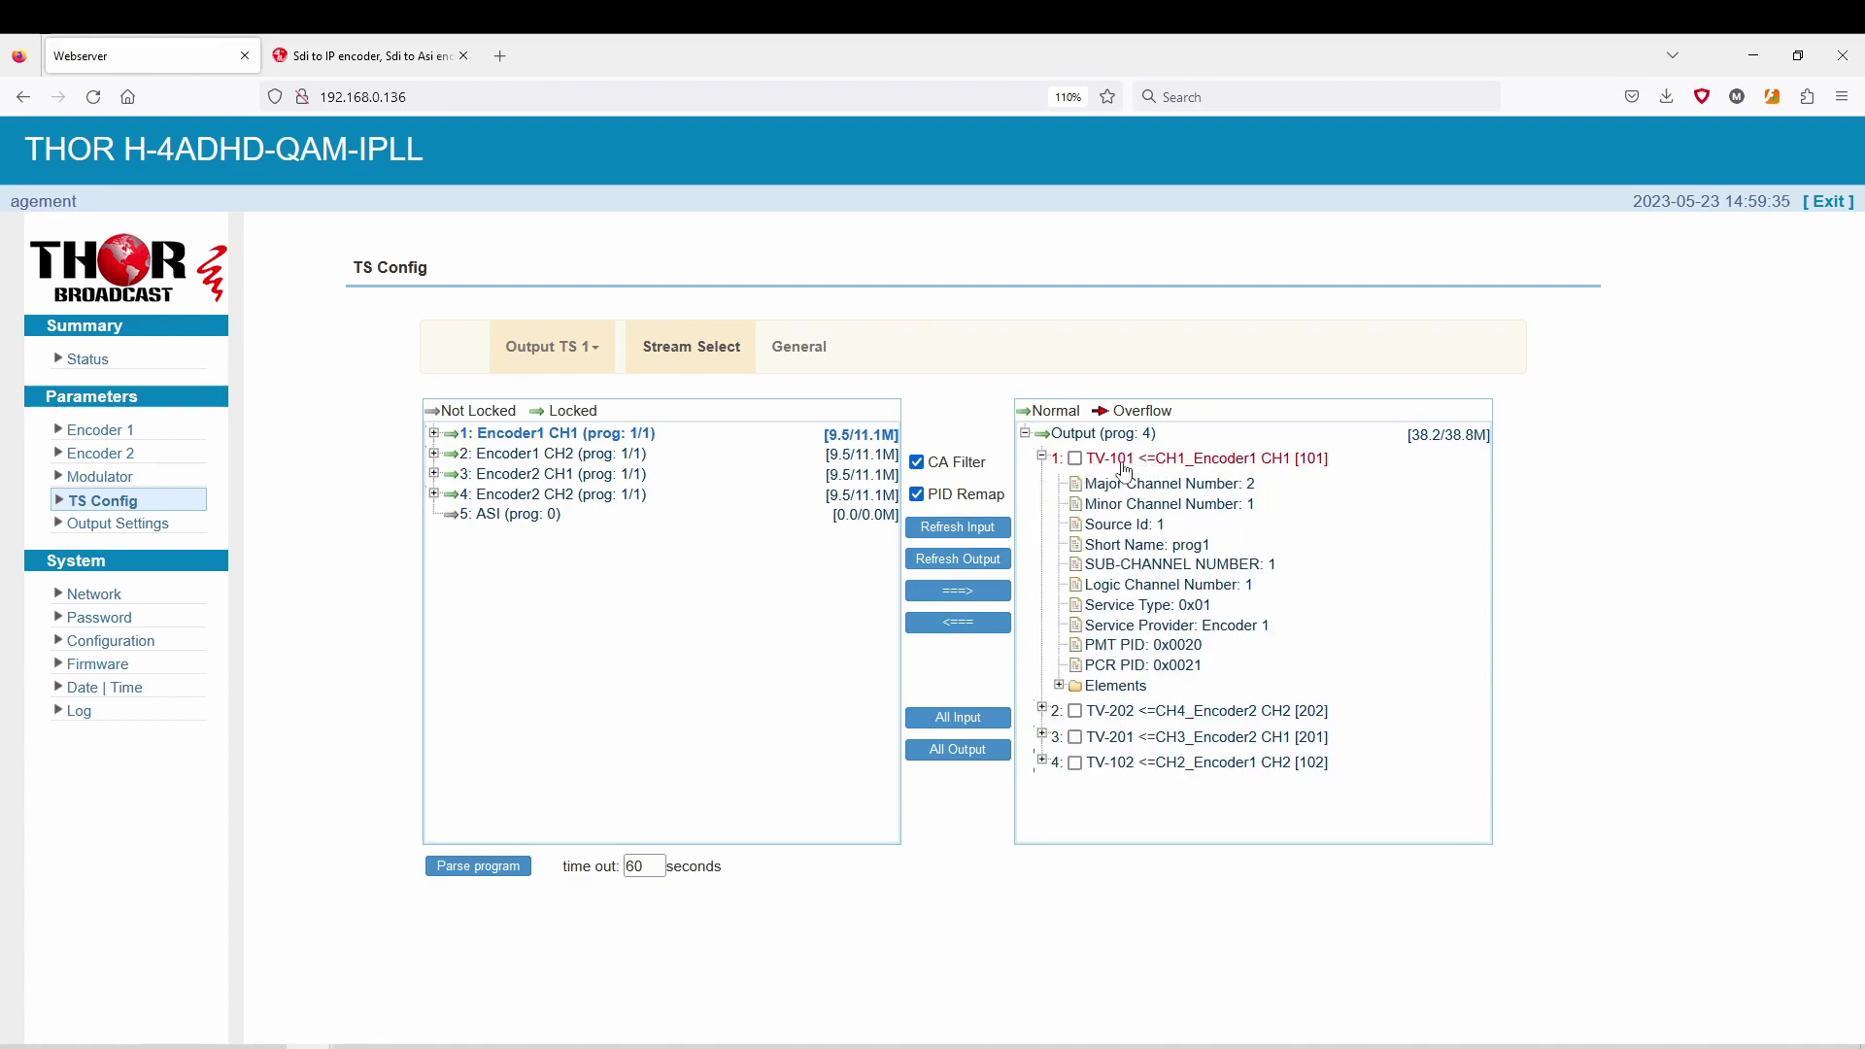
click(1156, 465)
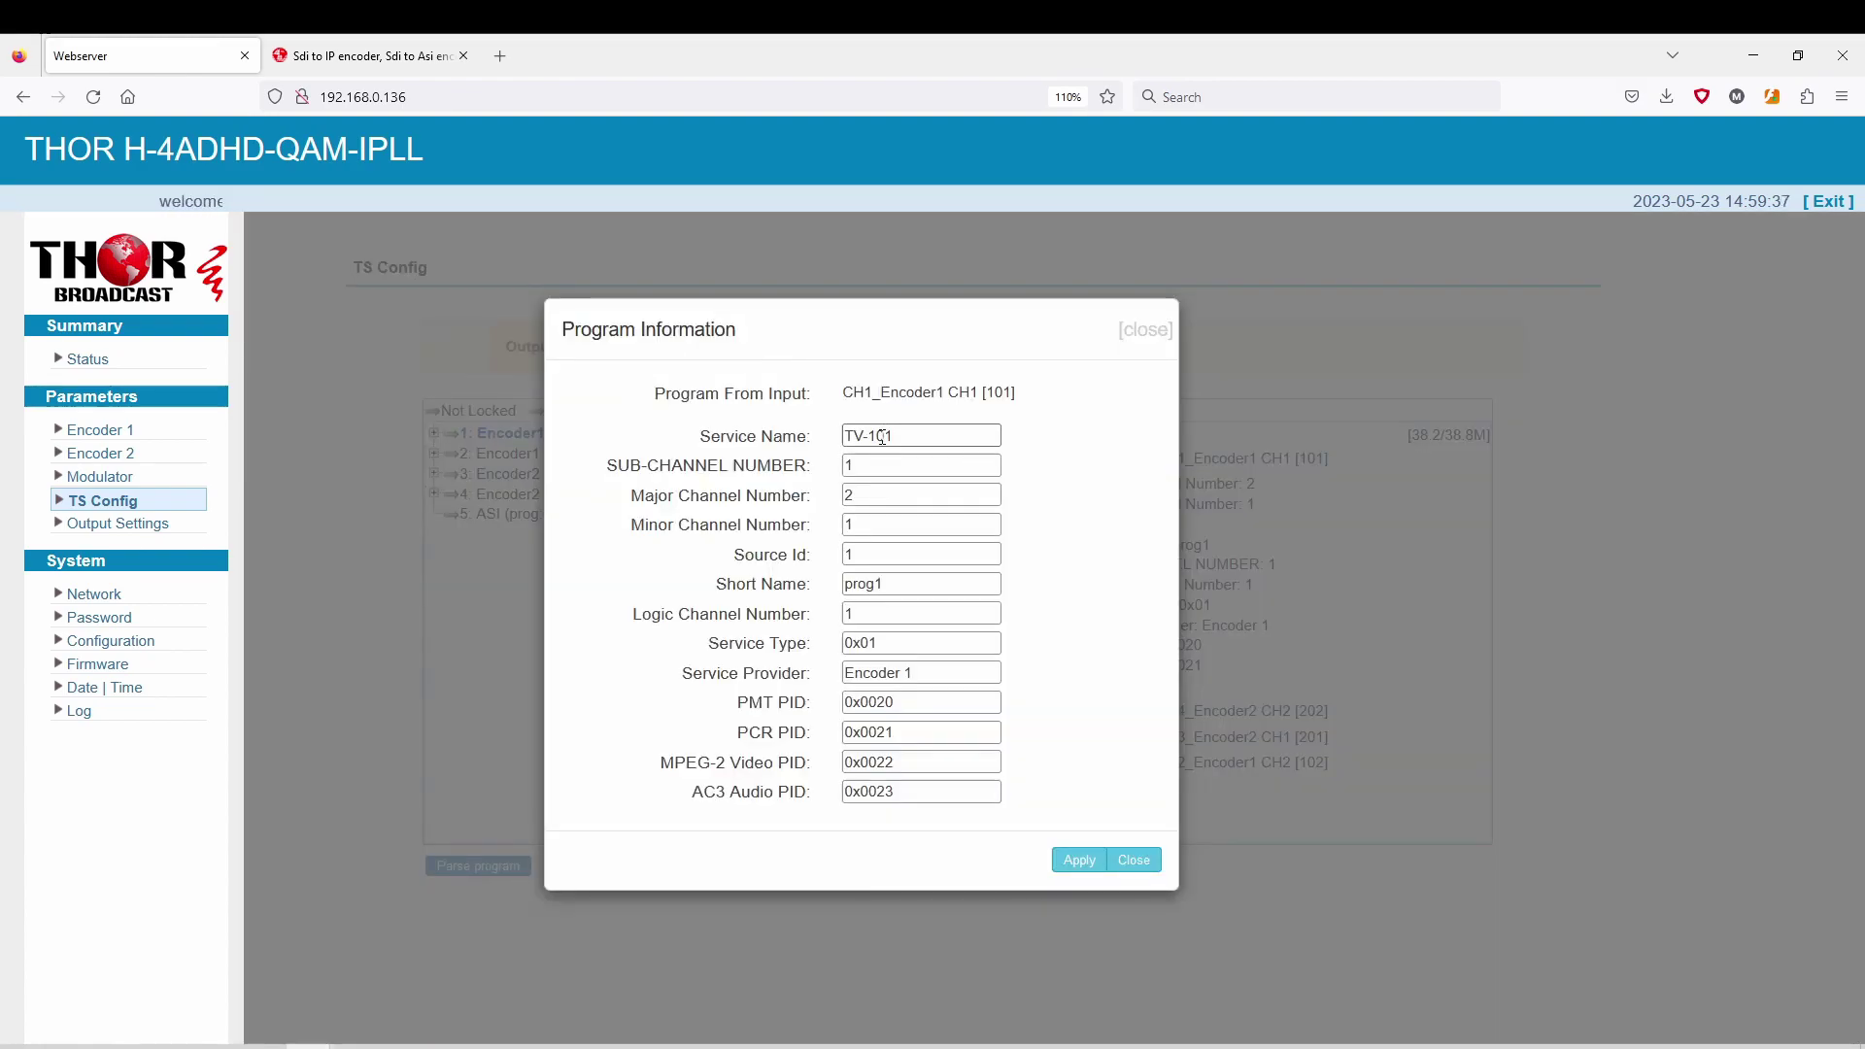
click(864, 497)
click(860, 524)
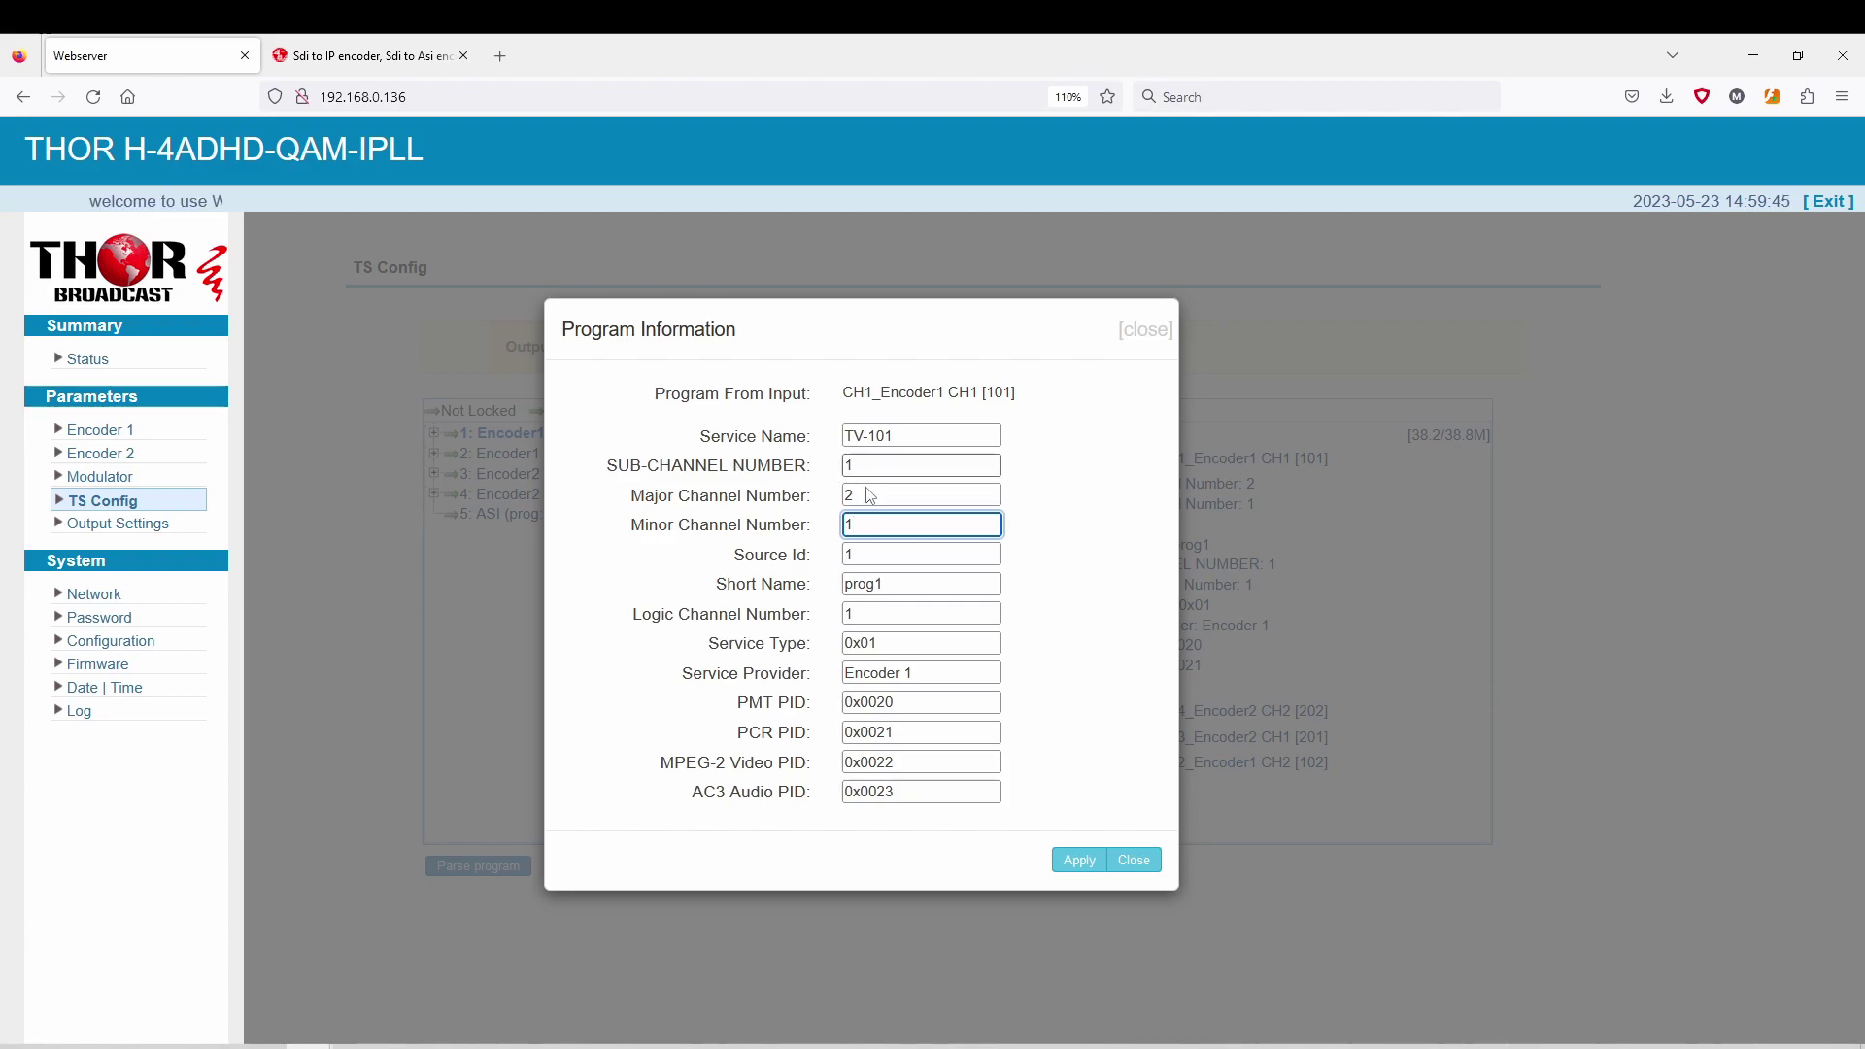
drag(882, 584, 793, 581)
text(ESPN)
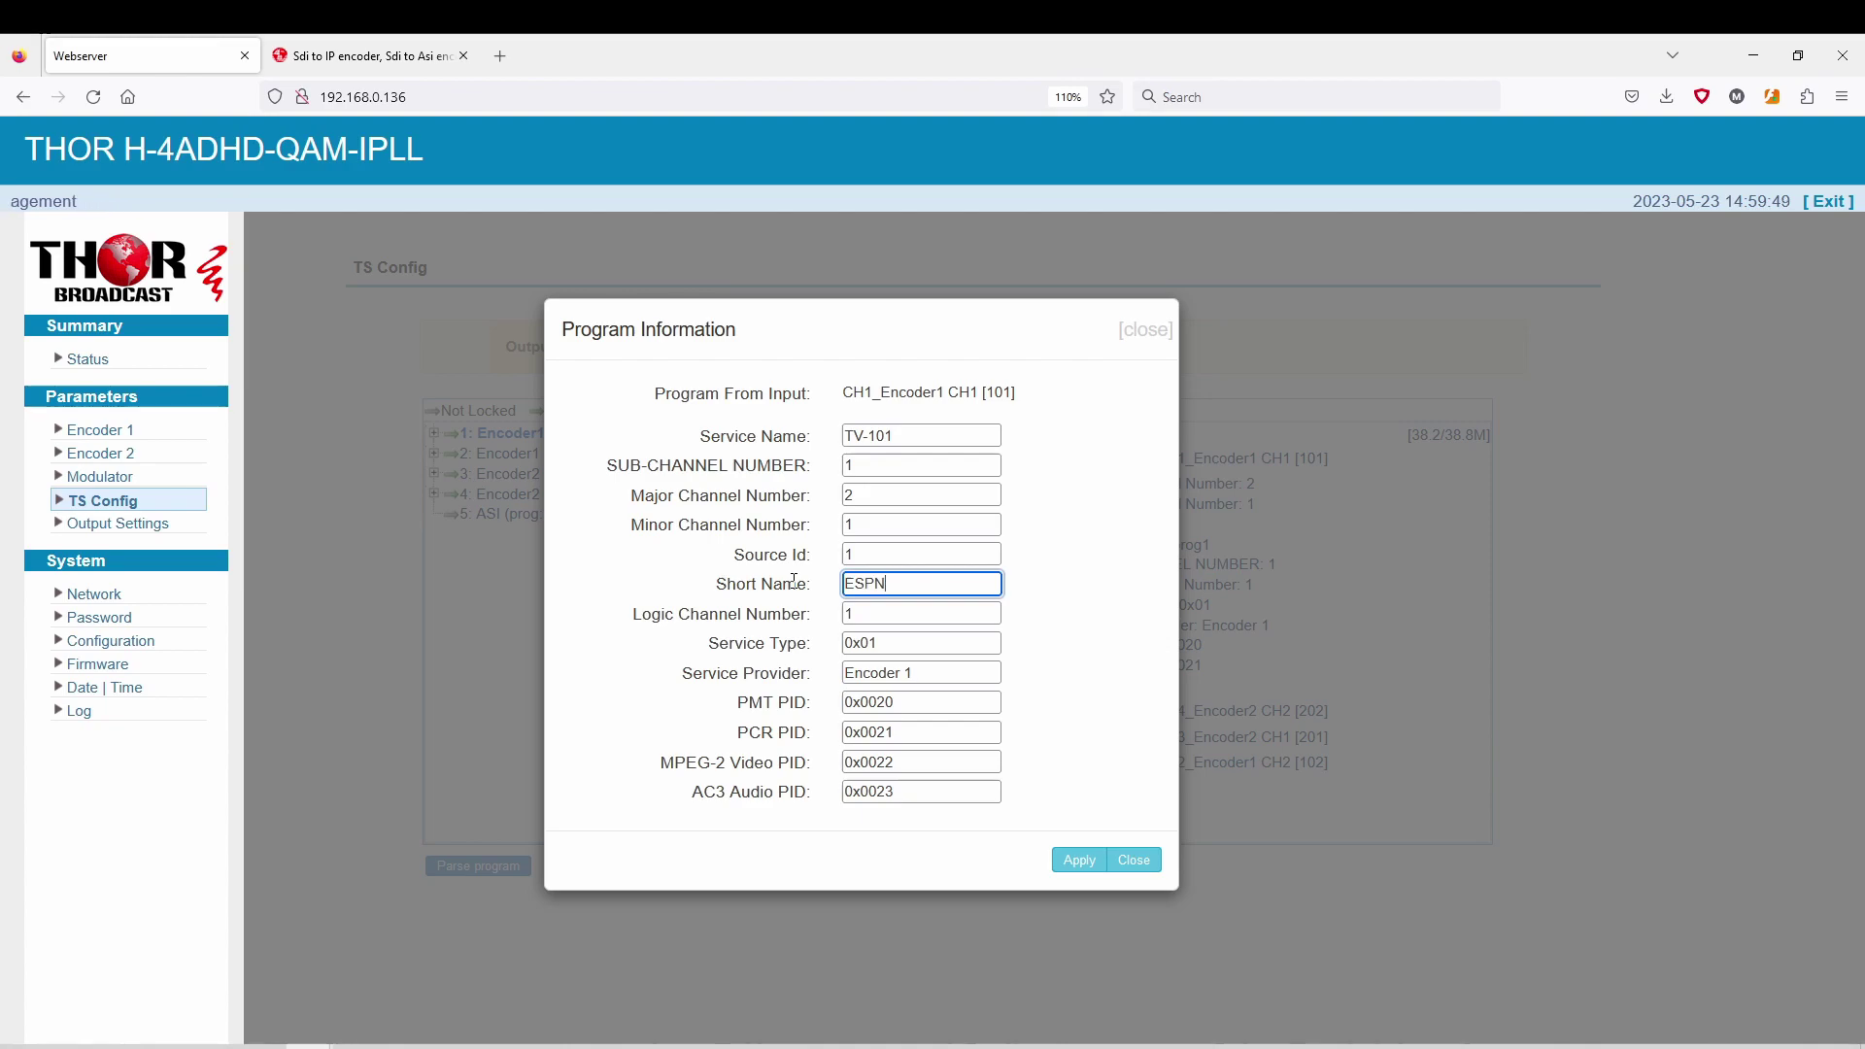
click(1073, 864)
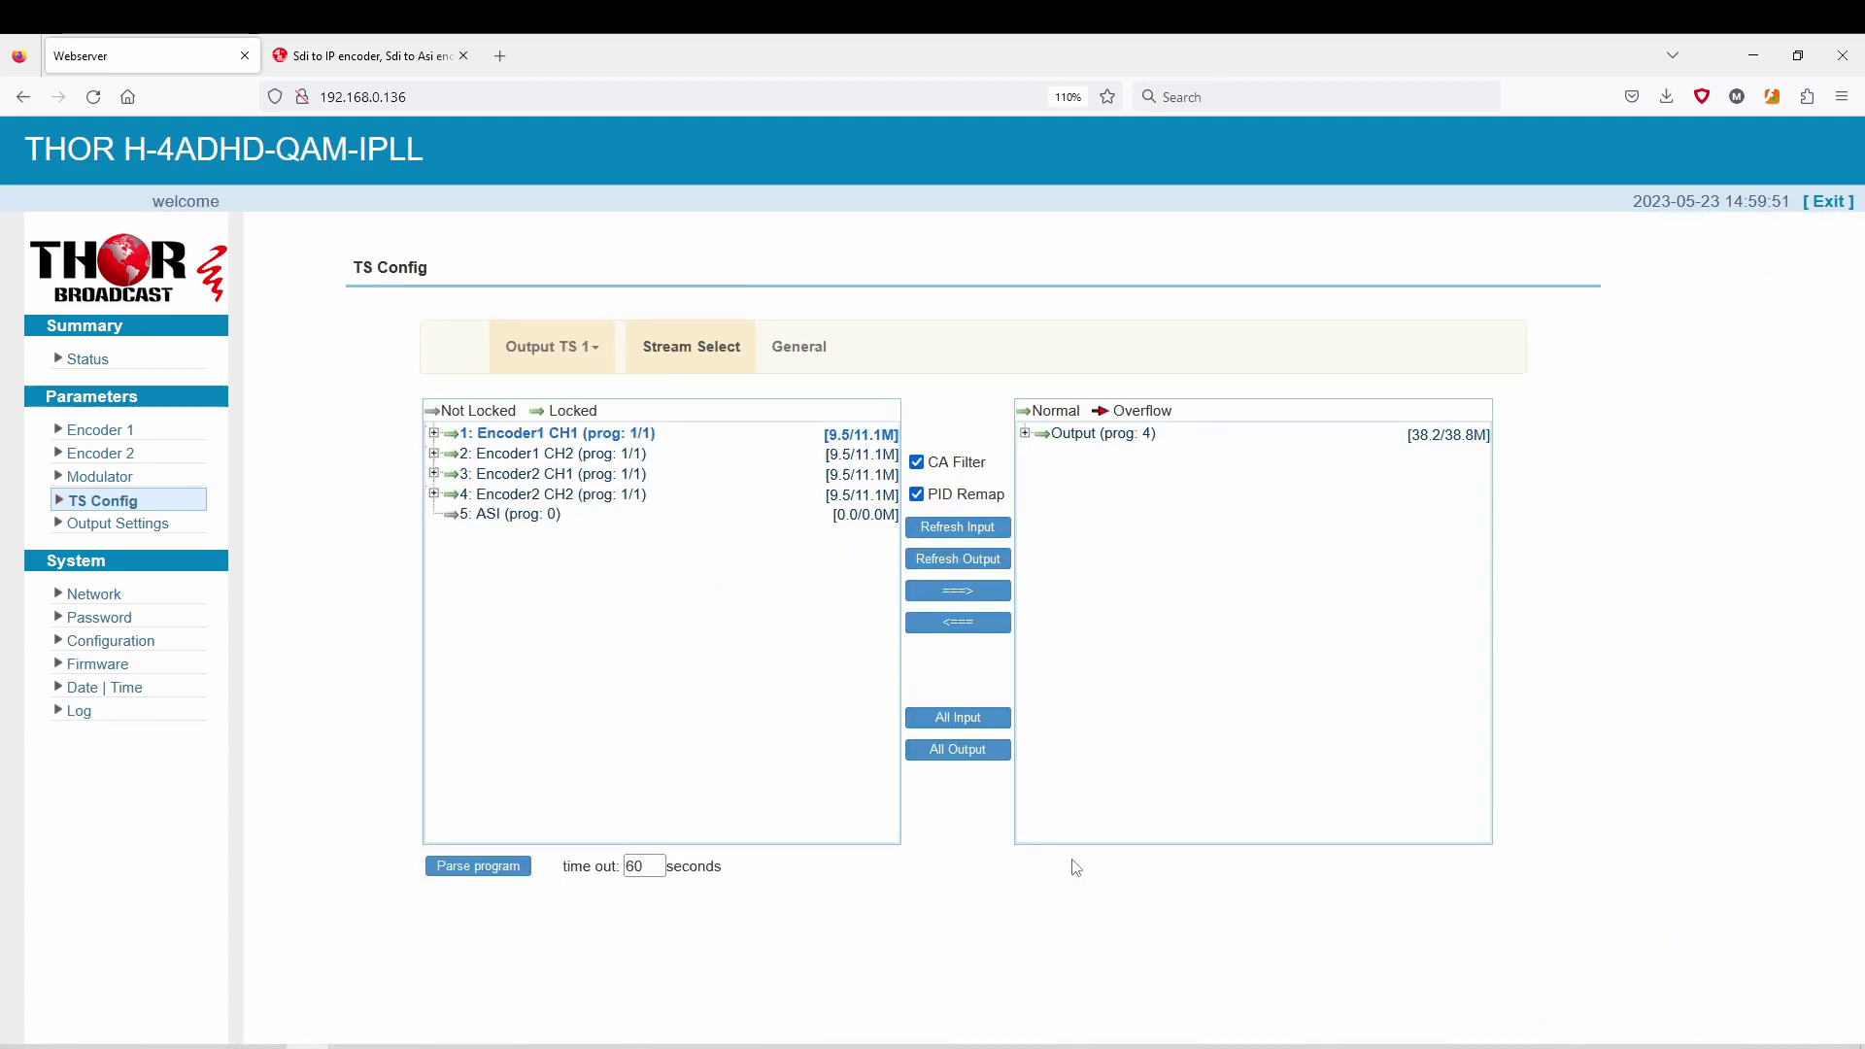
click(1025, 434)
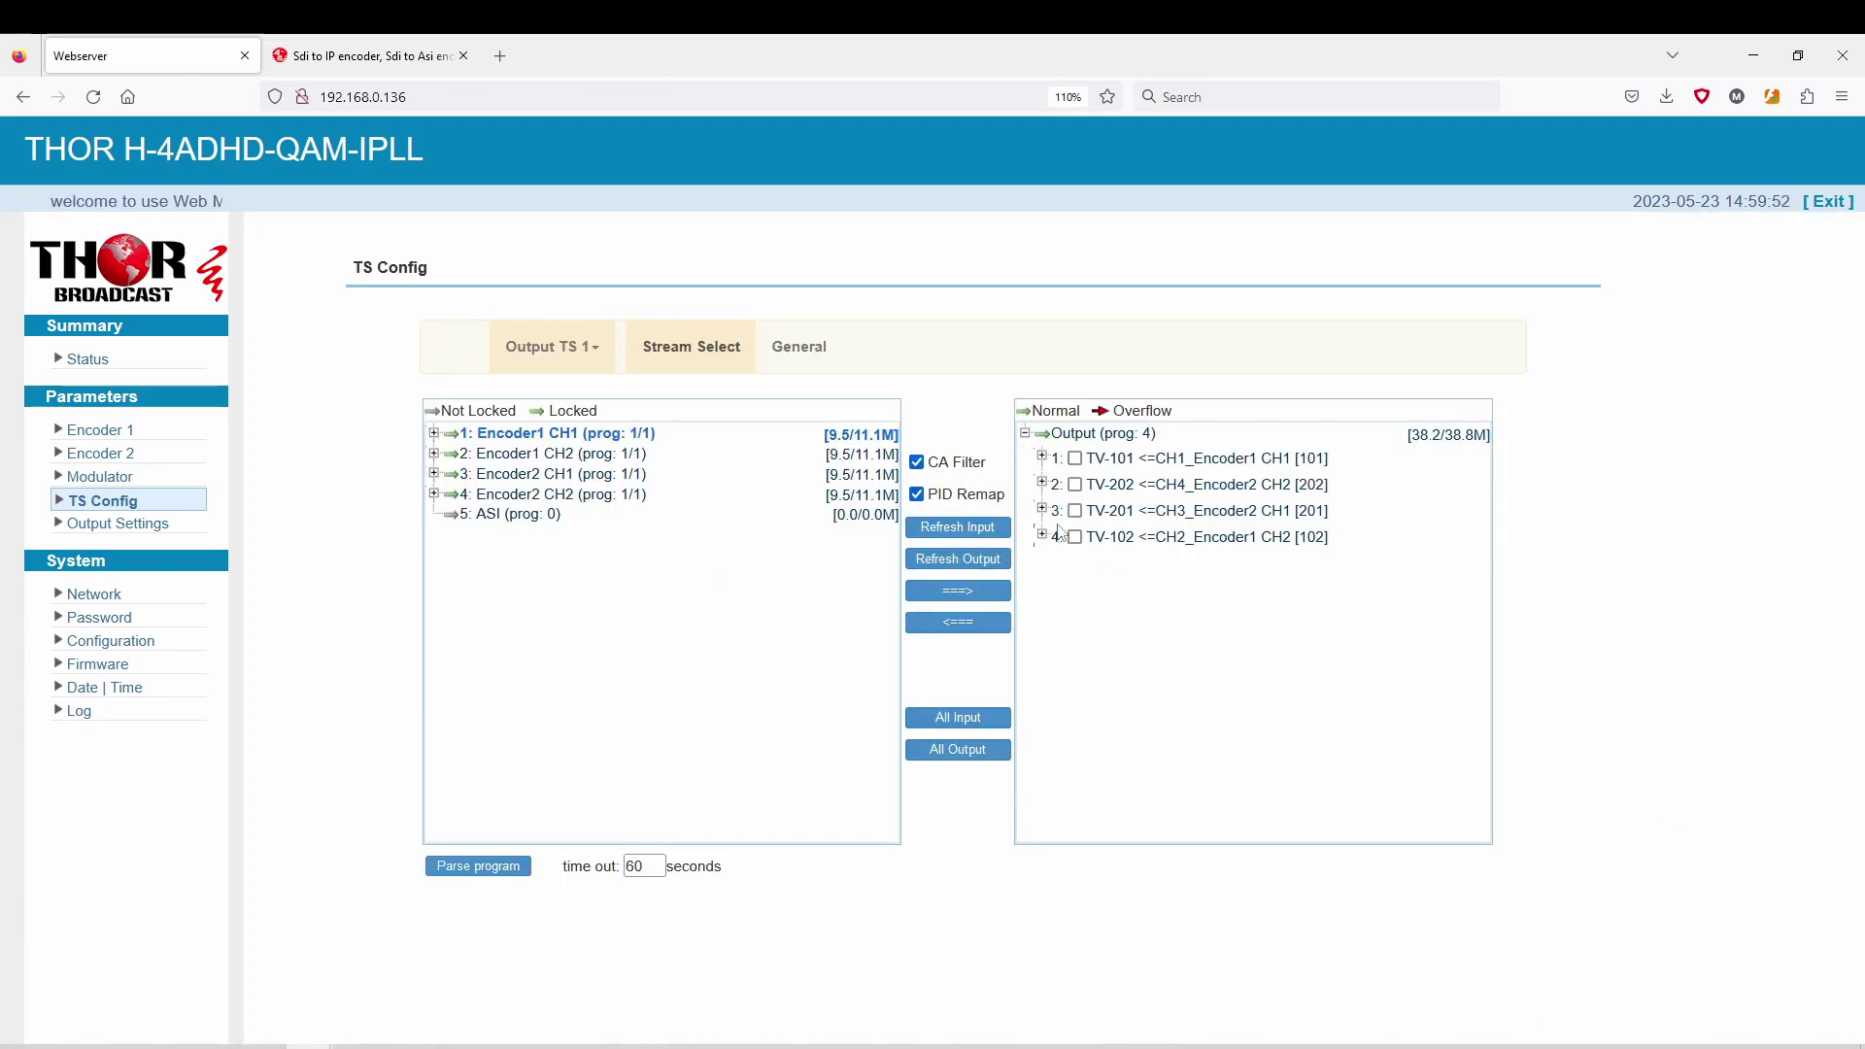
In TV-202's program information, set Minor Channel Number to 3 and start retyping Short Name prog2.
double_click(1118, 485)
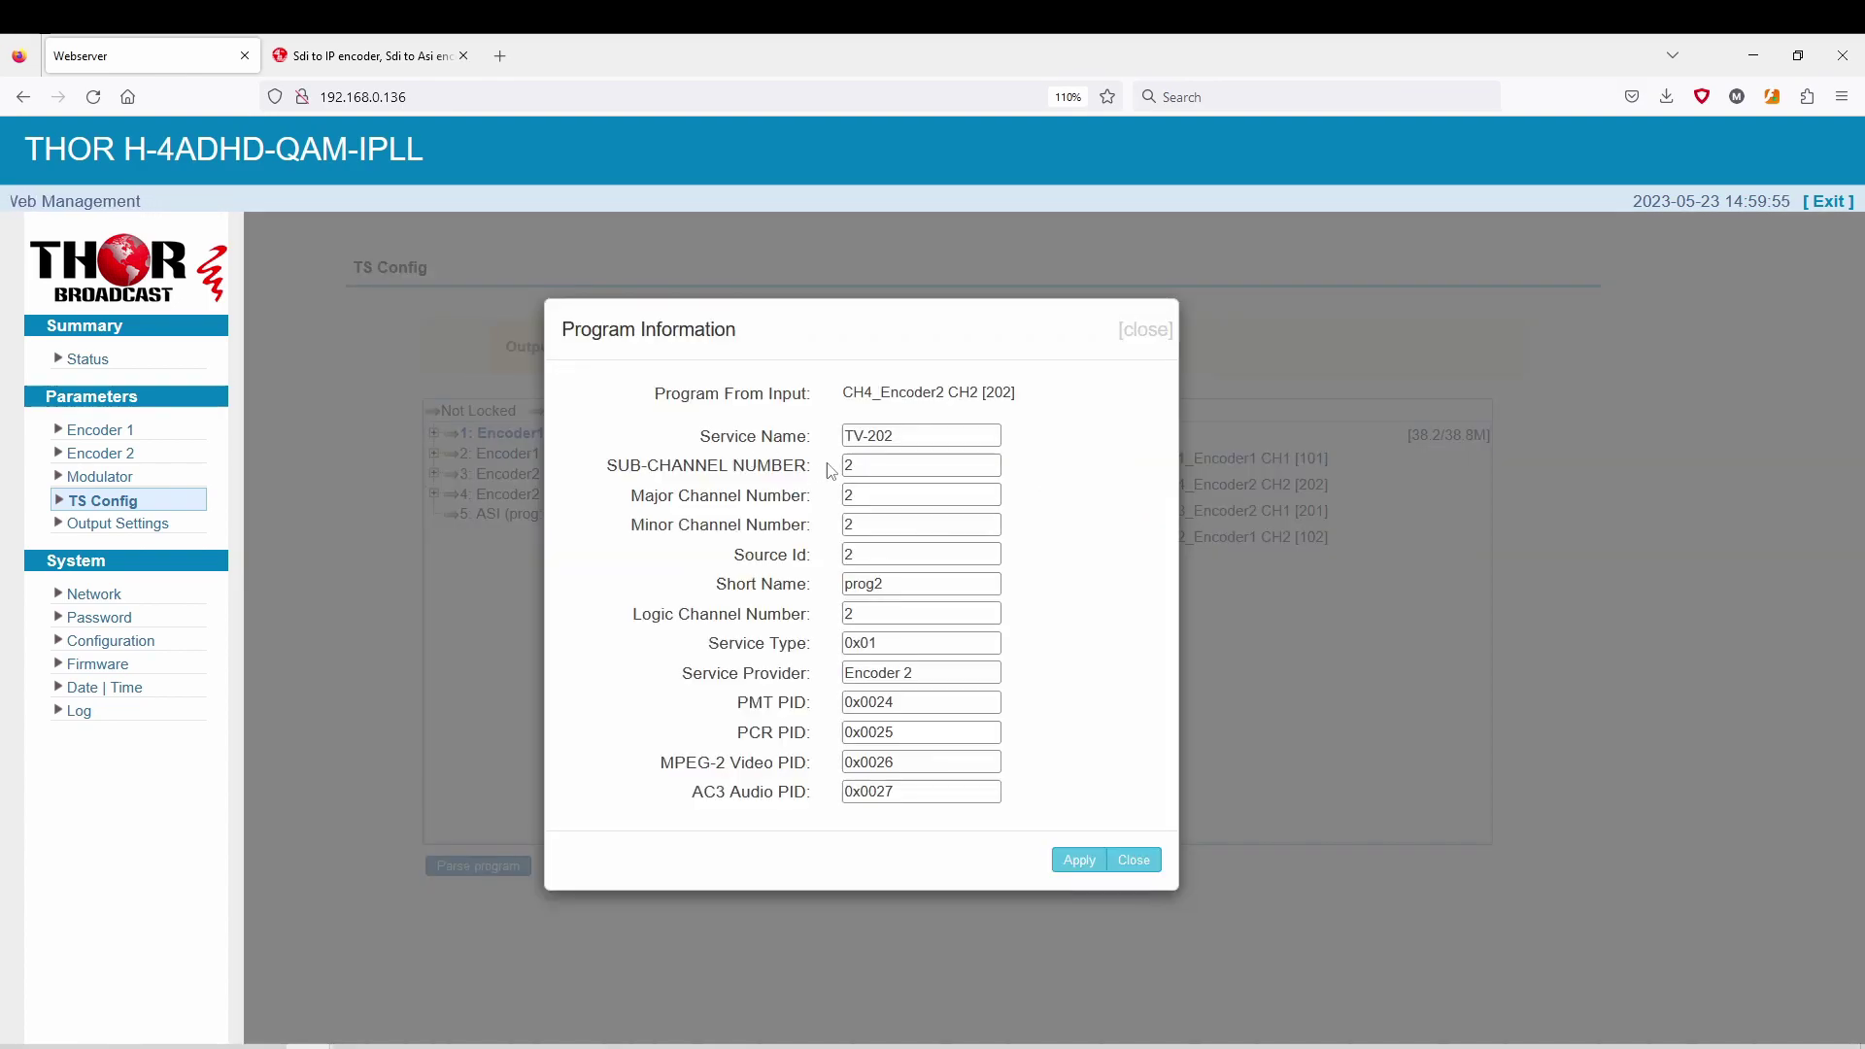
click(855, 466)
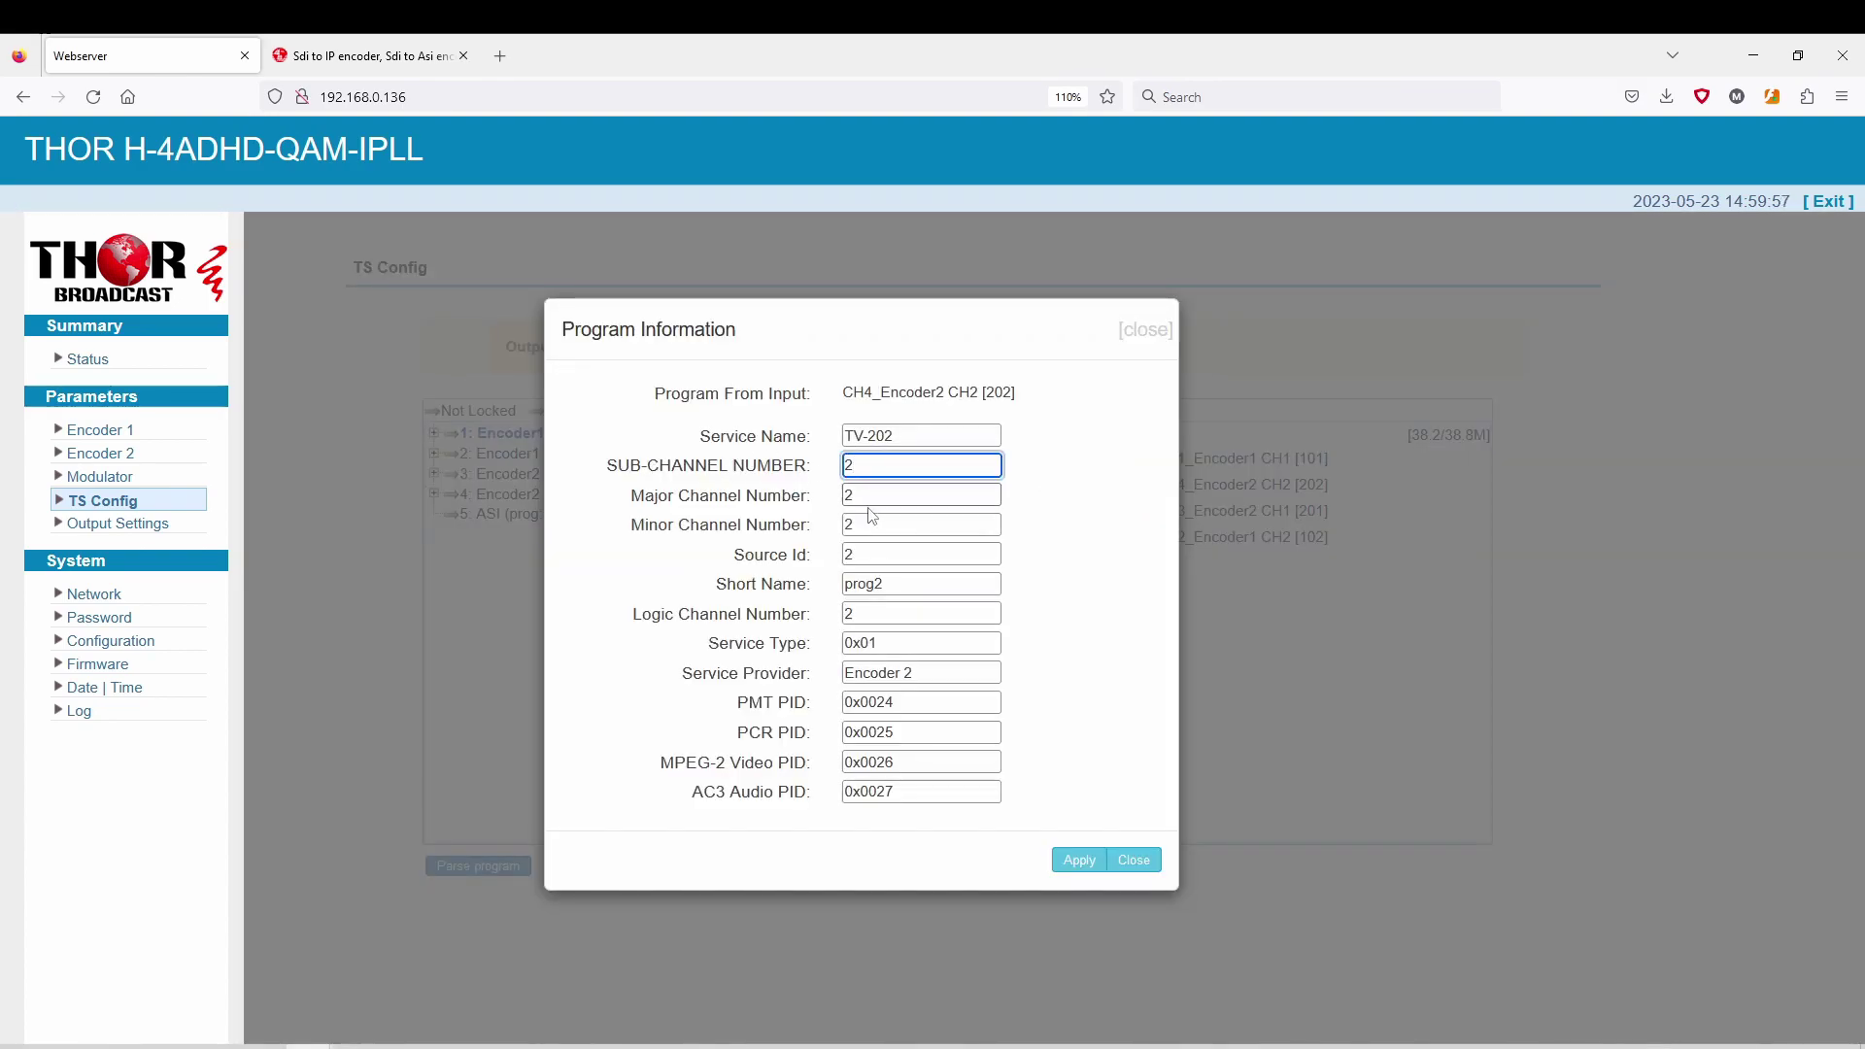
click(861, 495)
click(865, 527)
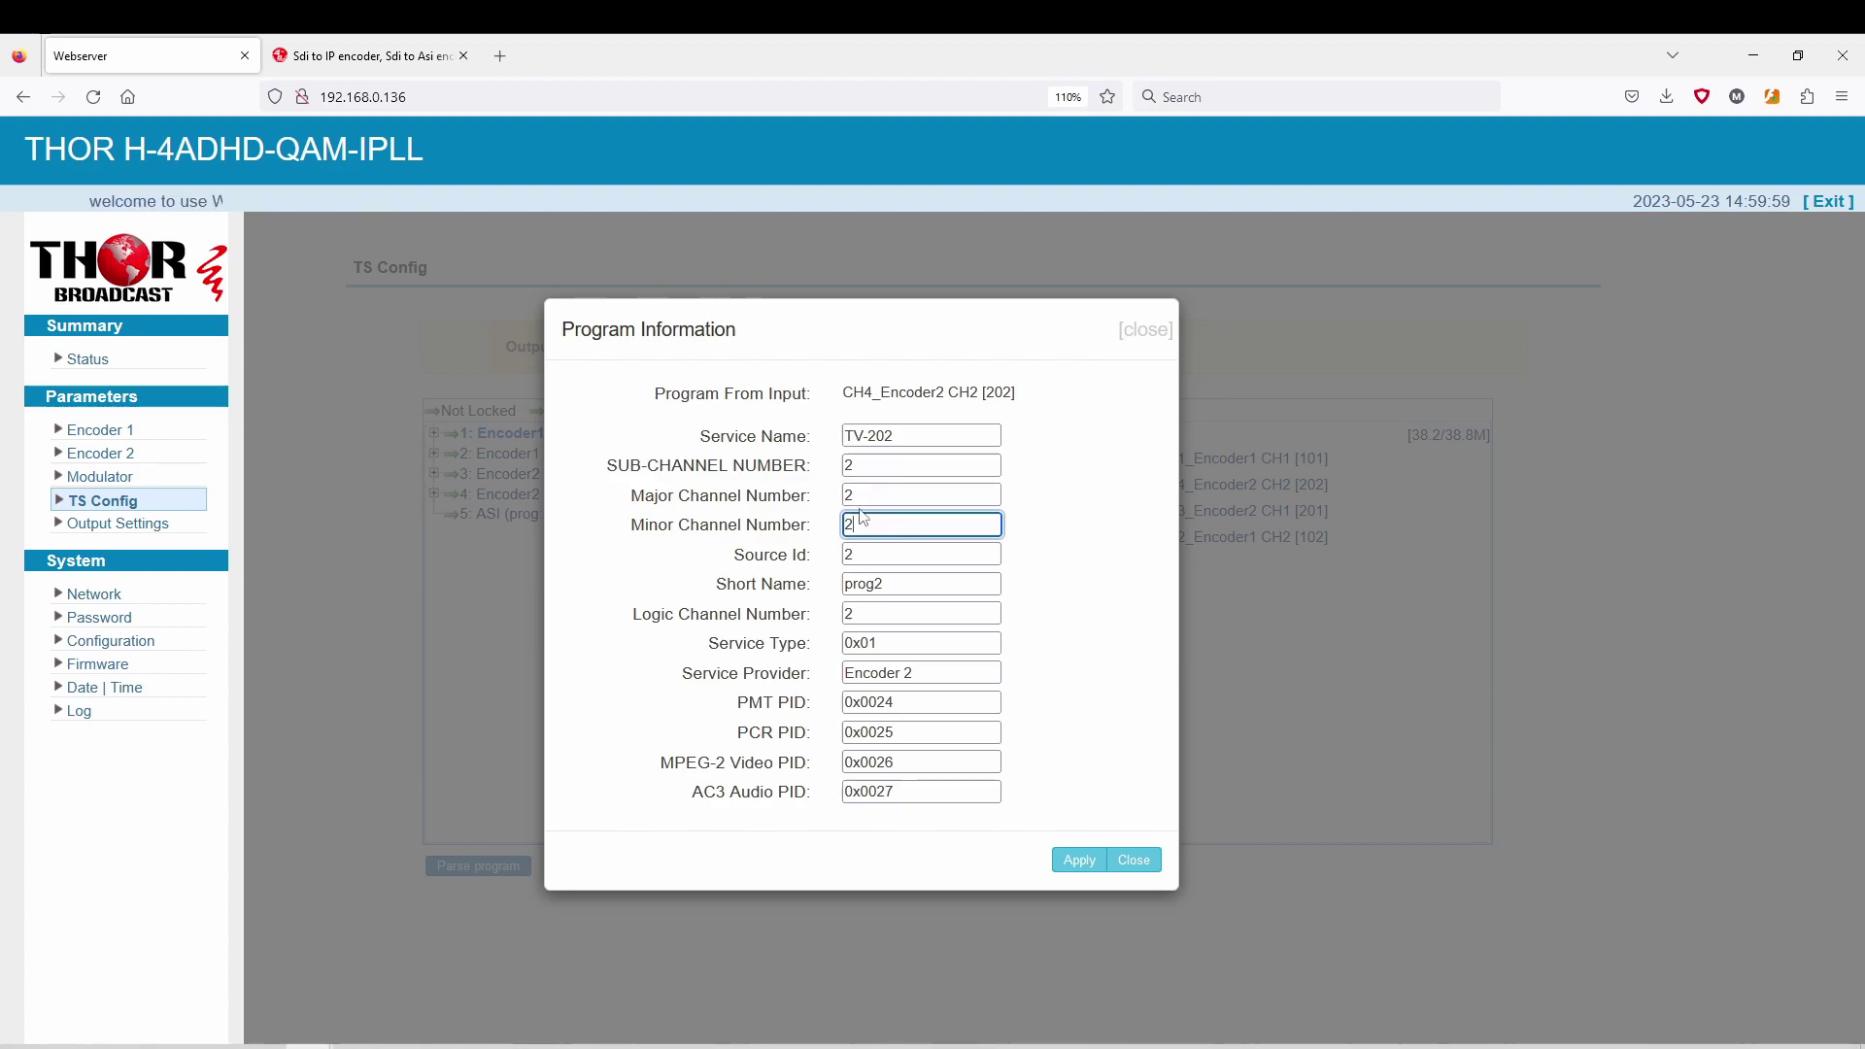
drag(855, 528, 813, 527)
text(3)
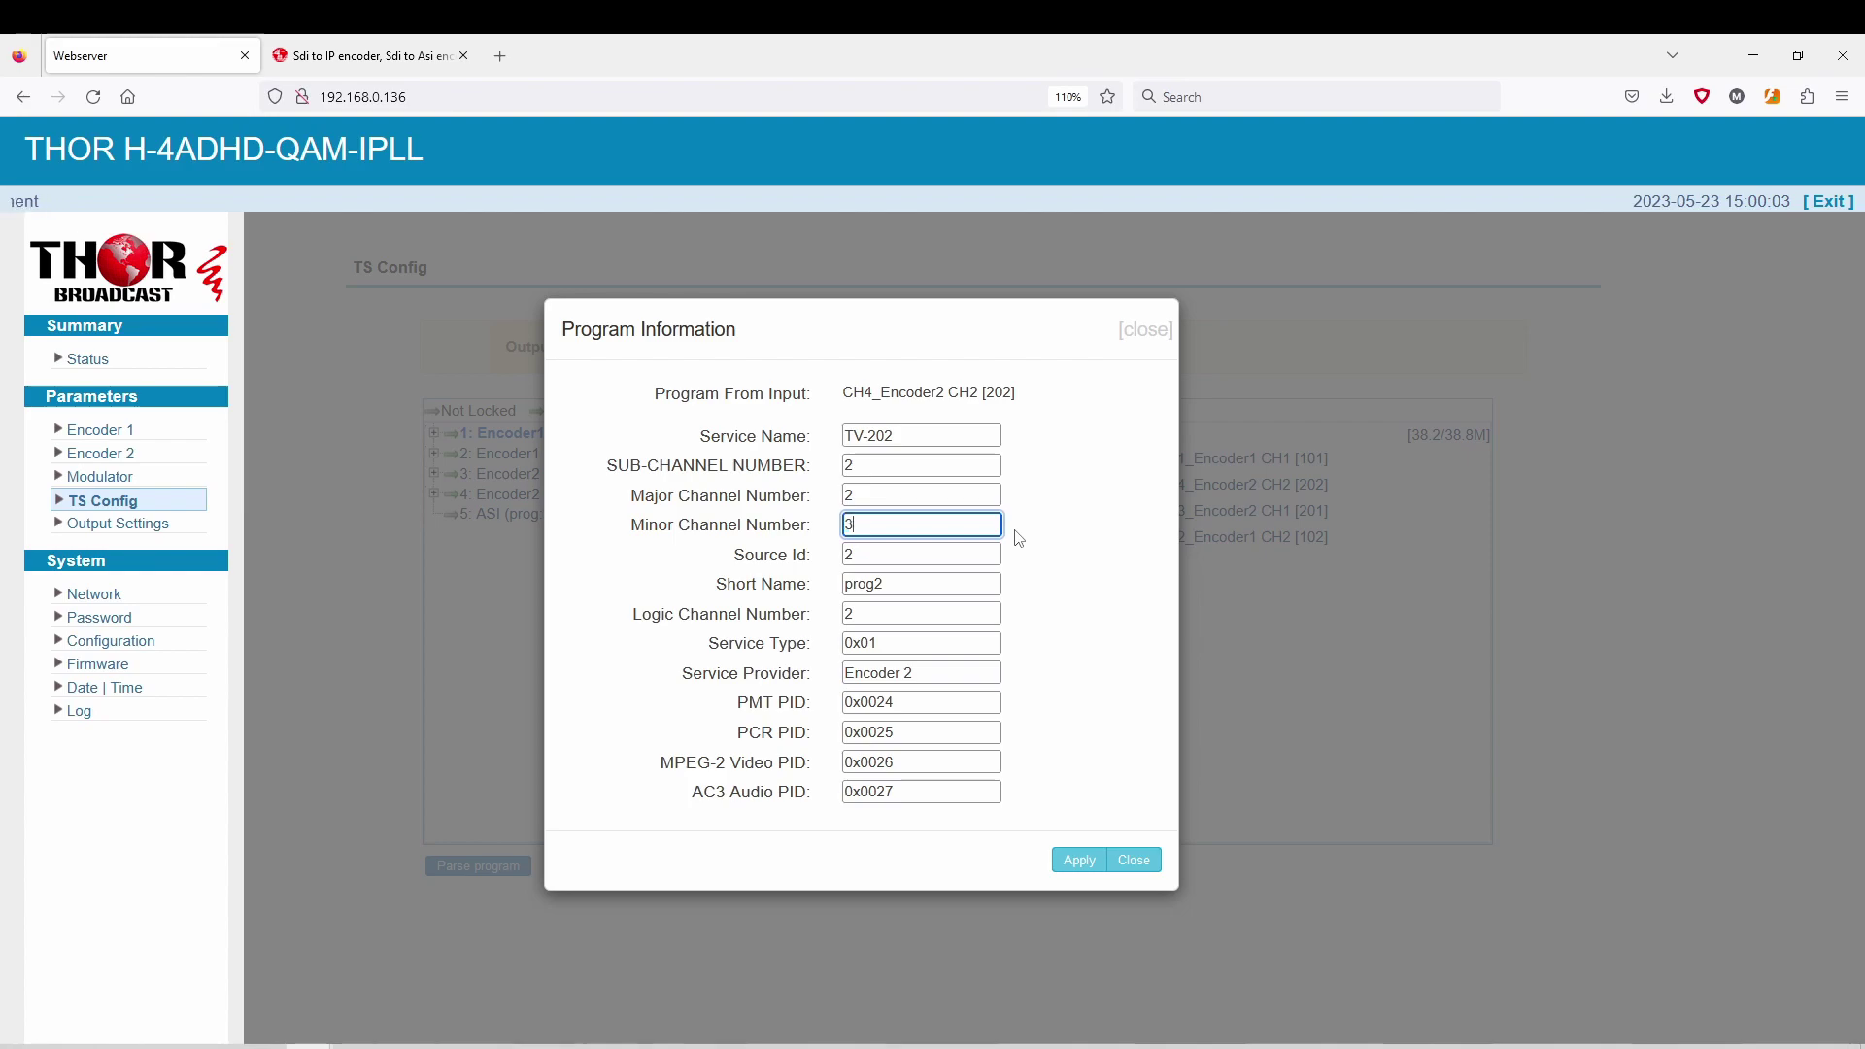
double_click(914, 583)
text(ESPN2)
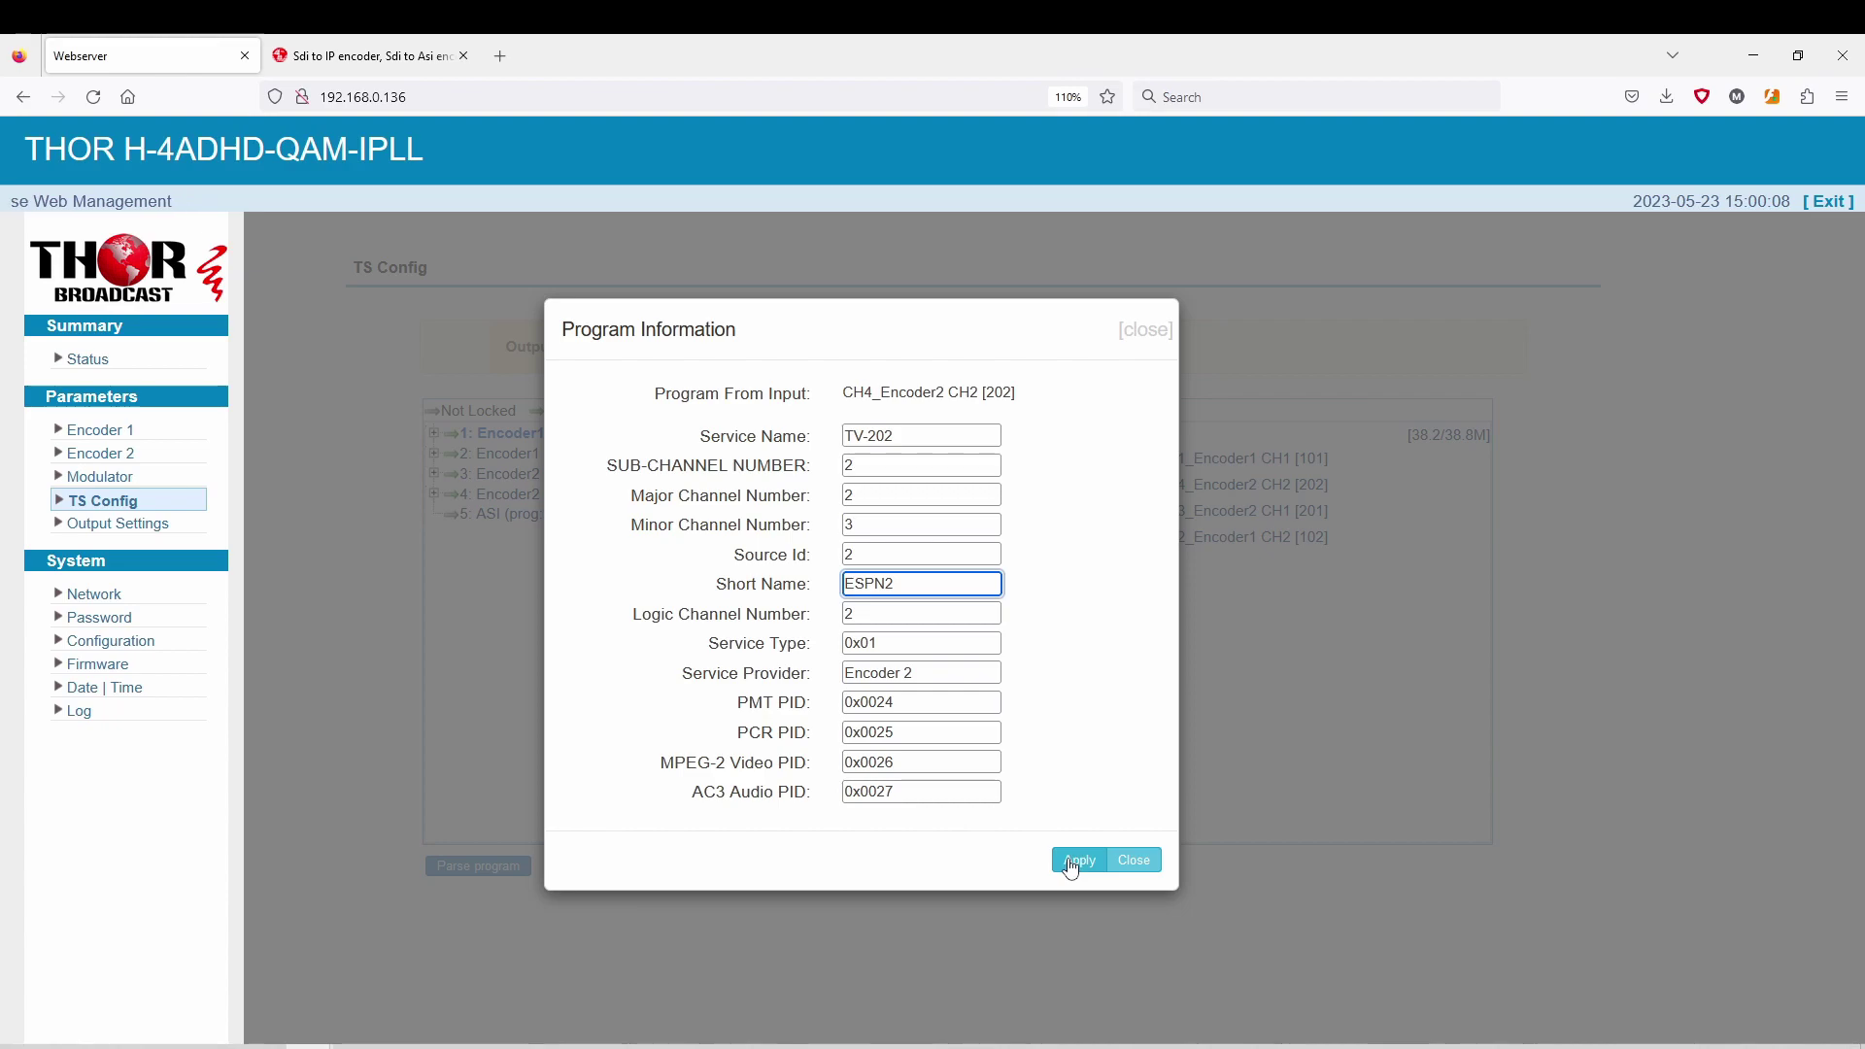
Apply TV-202's edits, then change TV-201's short name from prog3 to FOX and apply.
click(1076, 860)
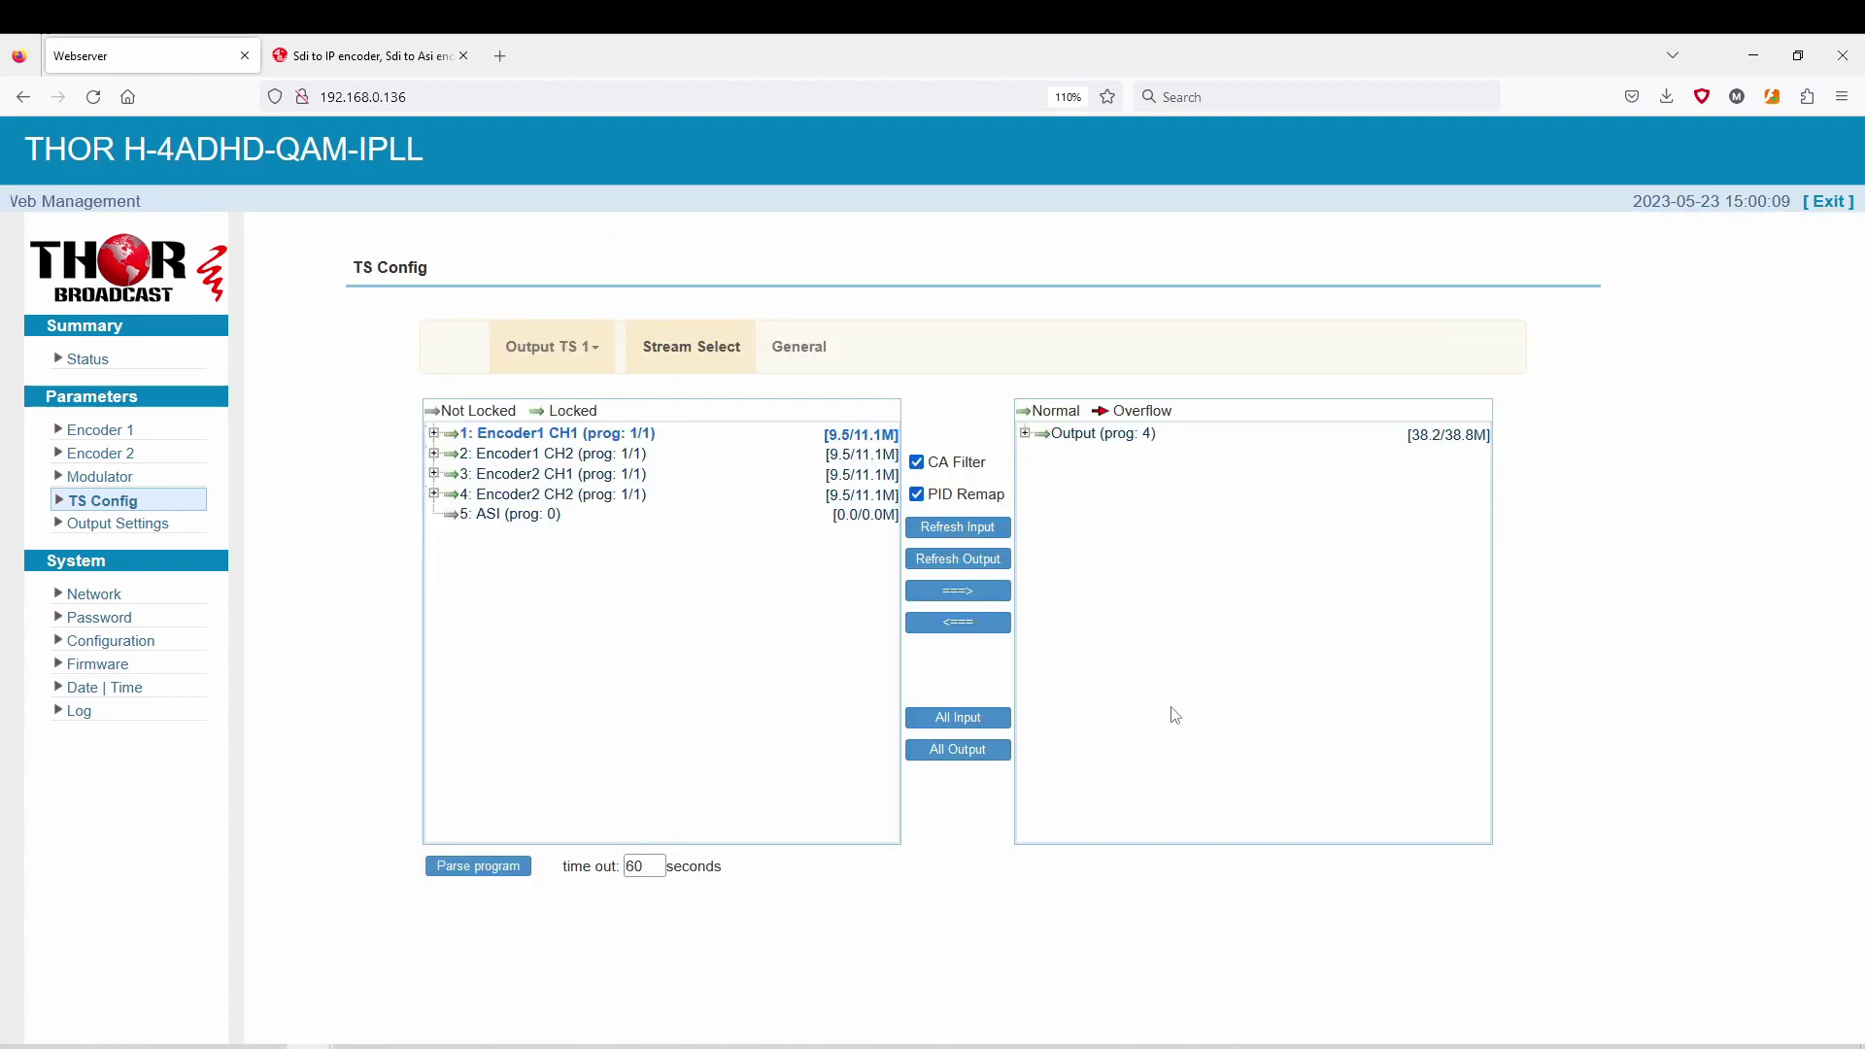
click(1024, 435)
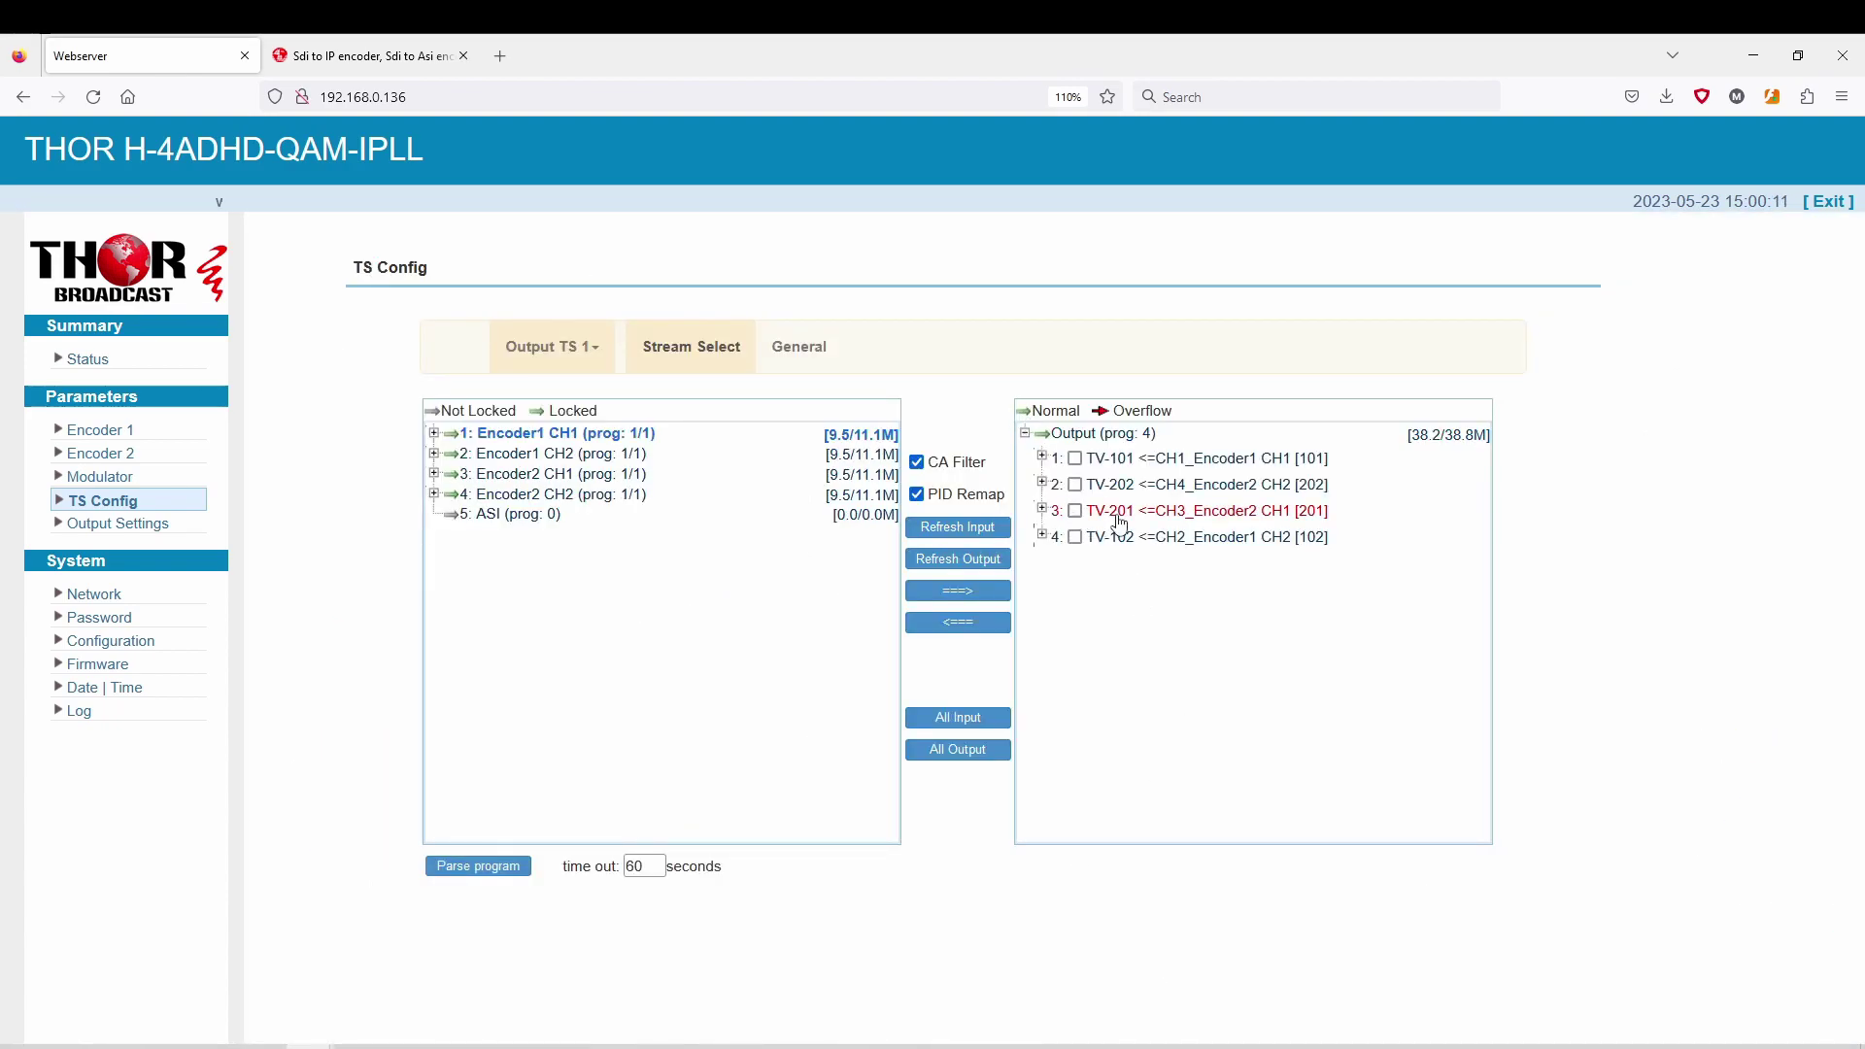
double_click(1117, 512)
drag(967, 584, 763, 582)
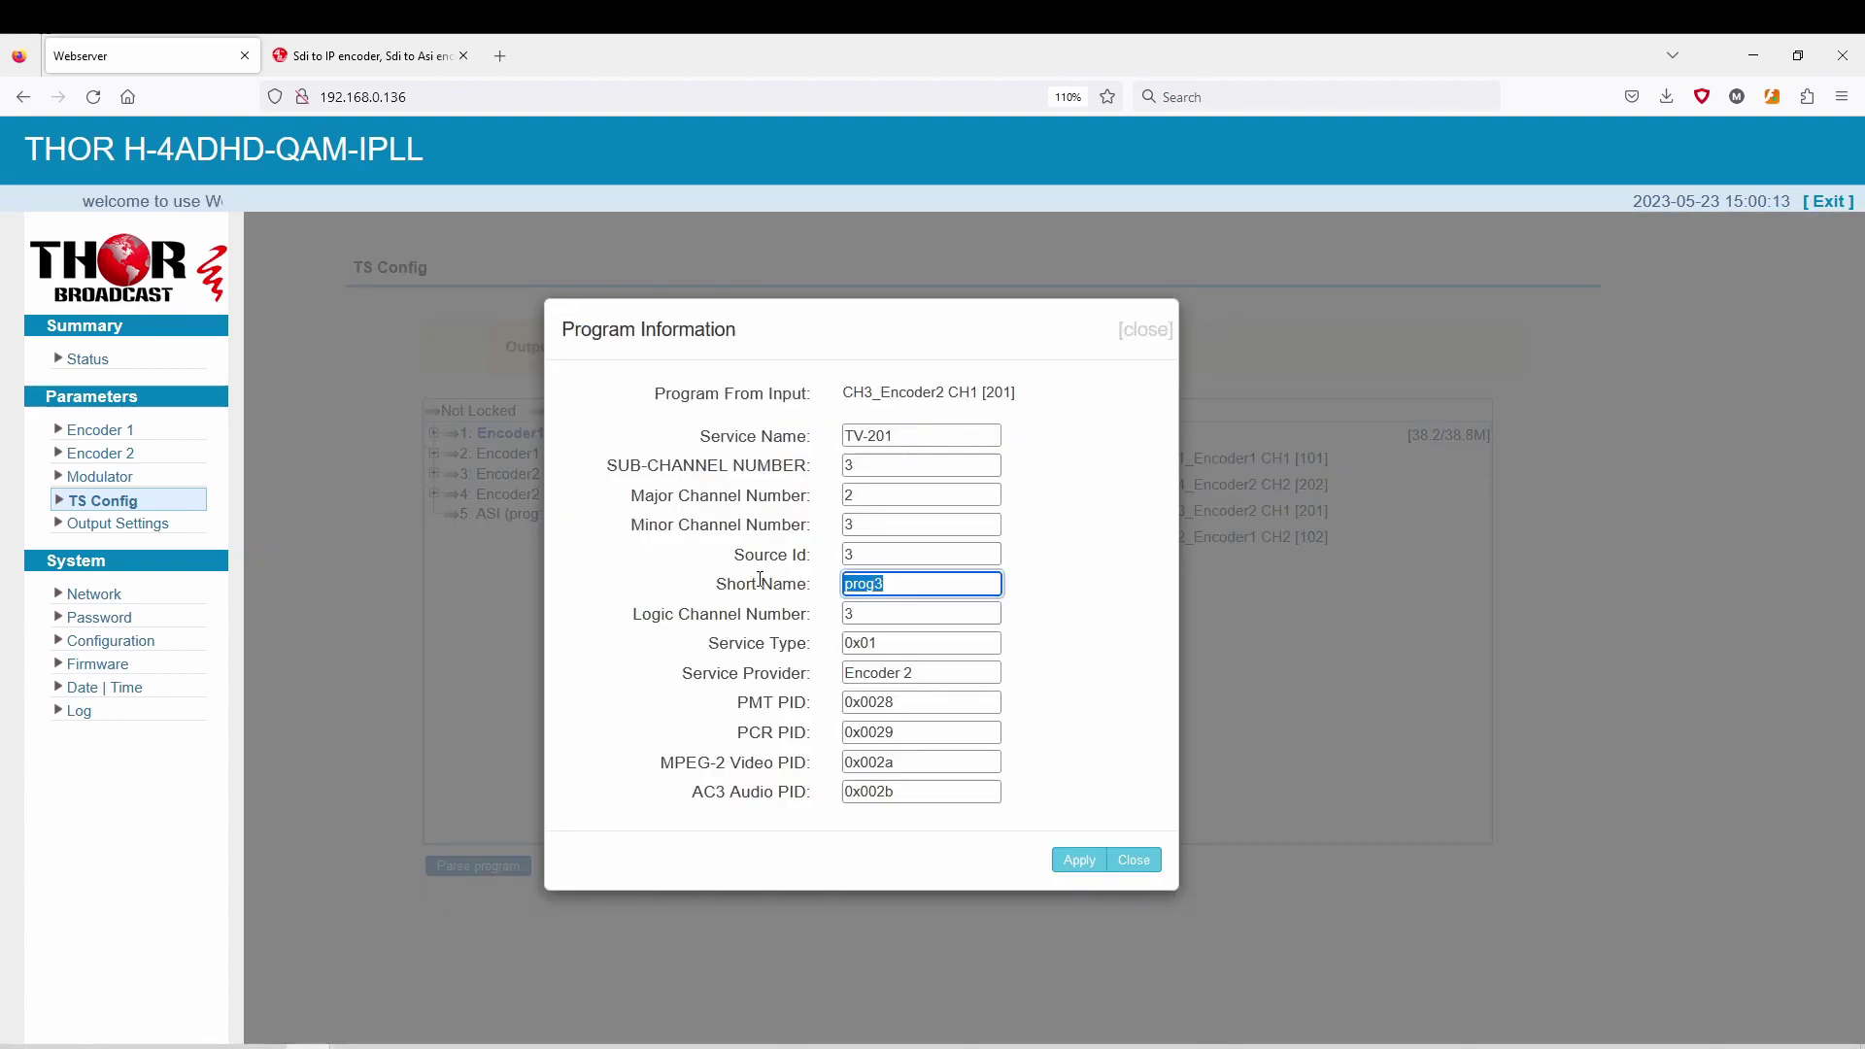
text(FOX)
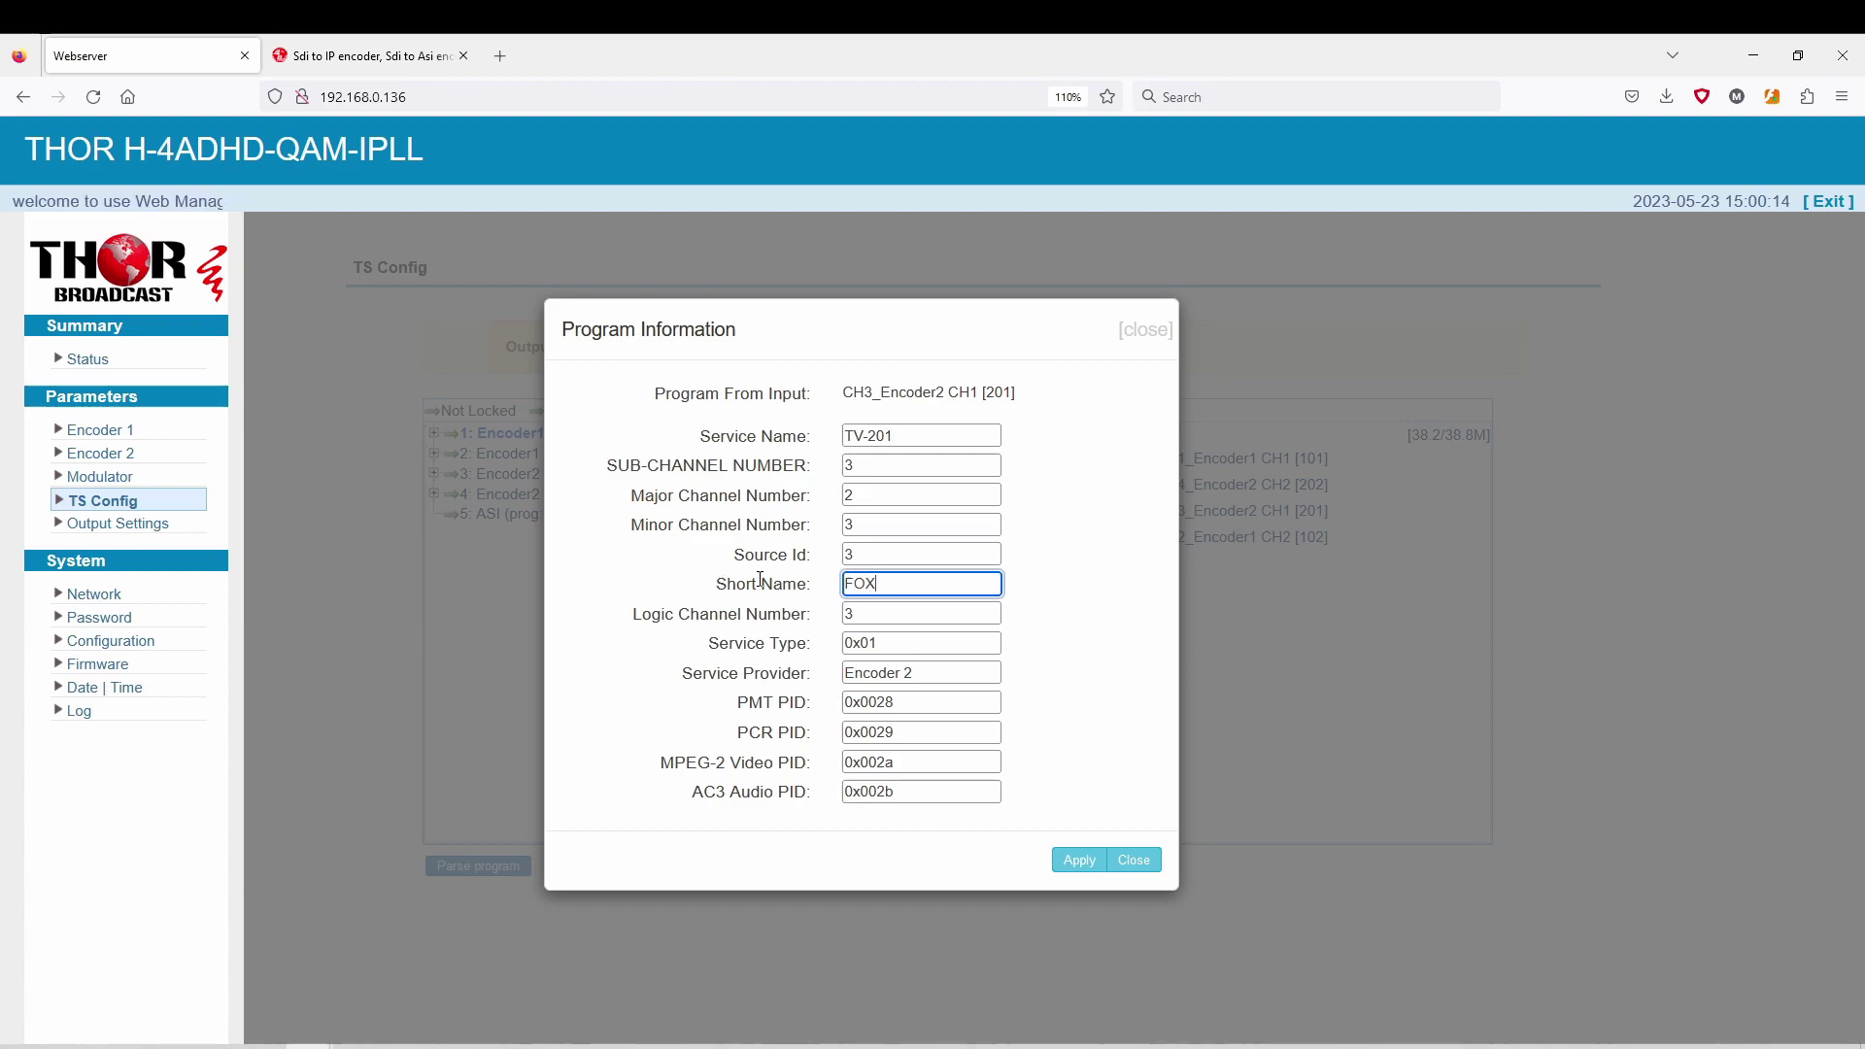
click(929, 468)
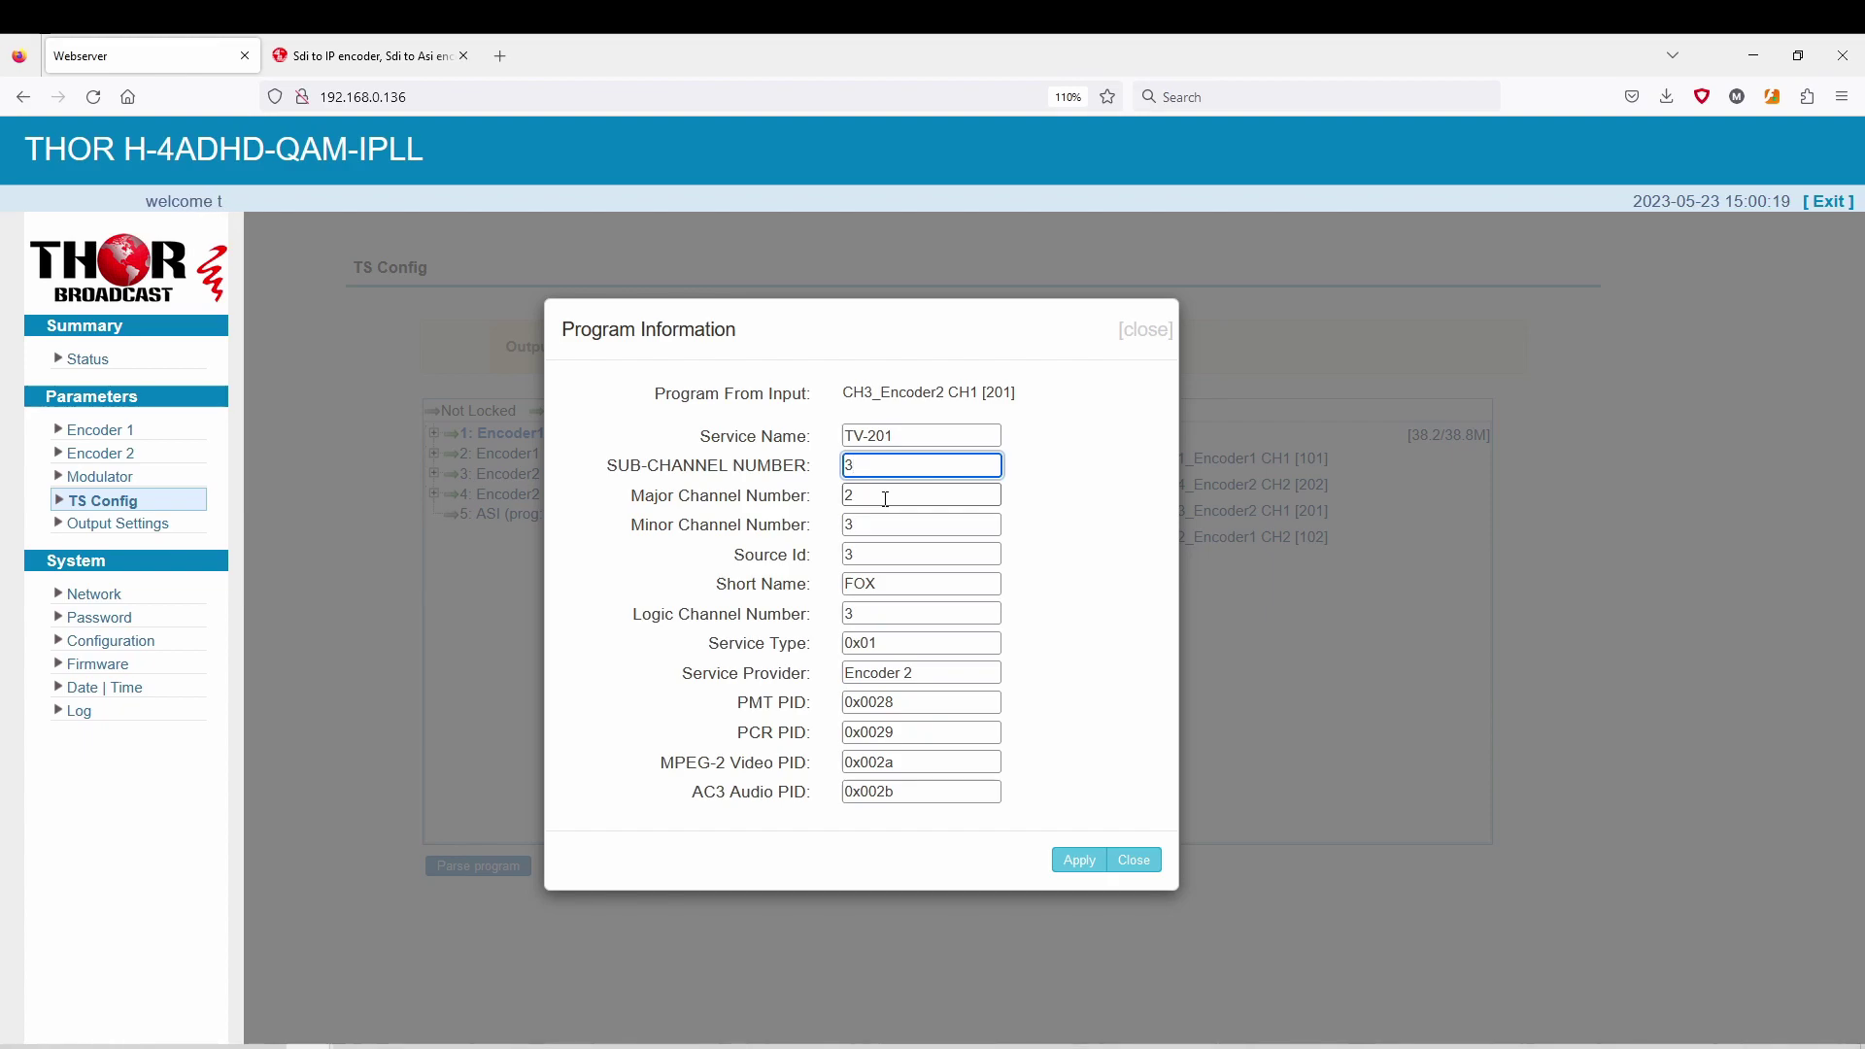
click(881, 528)
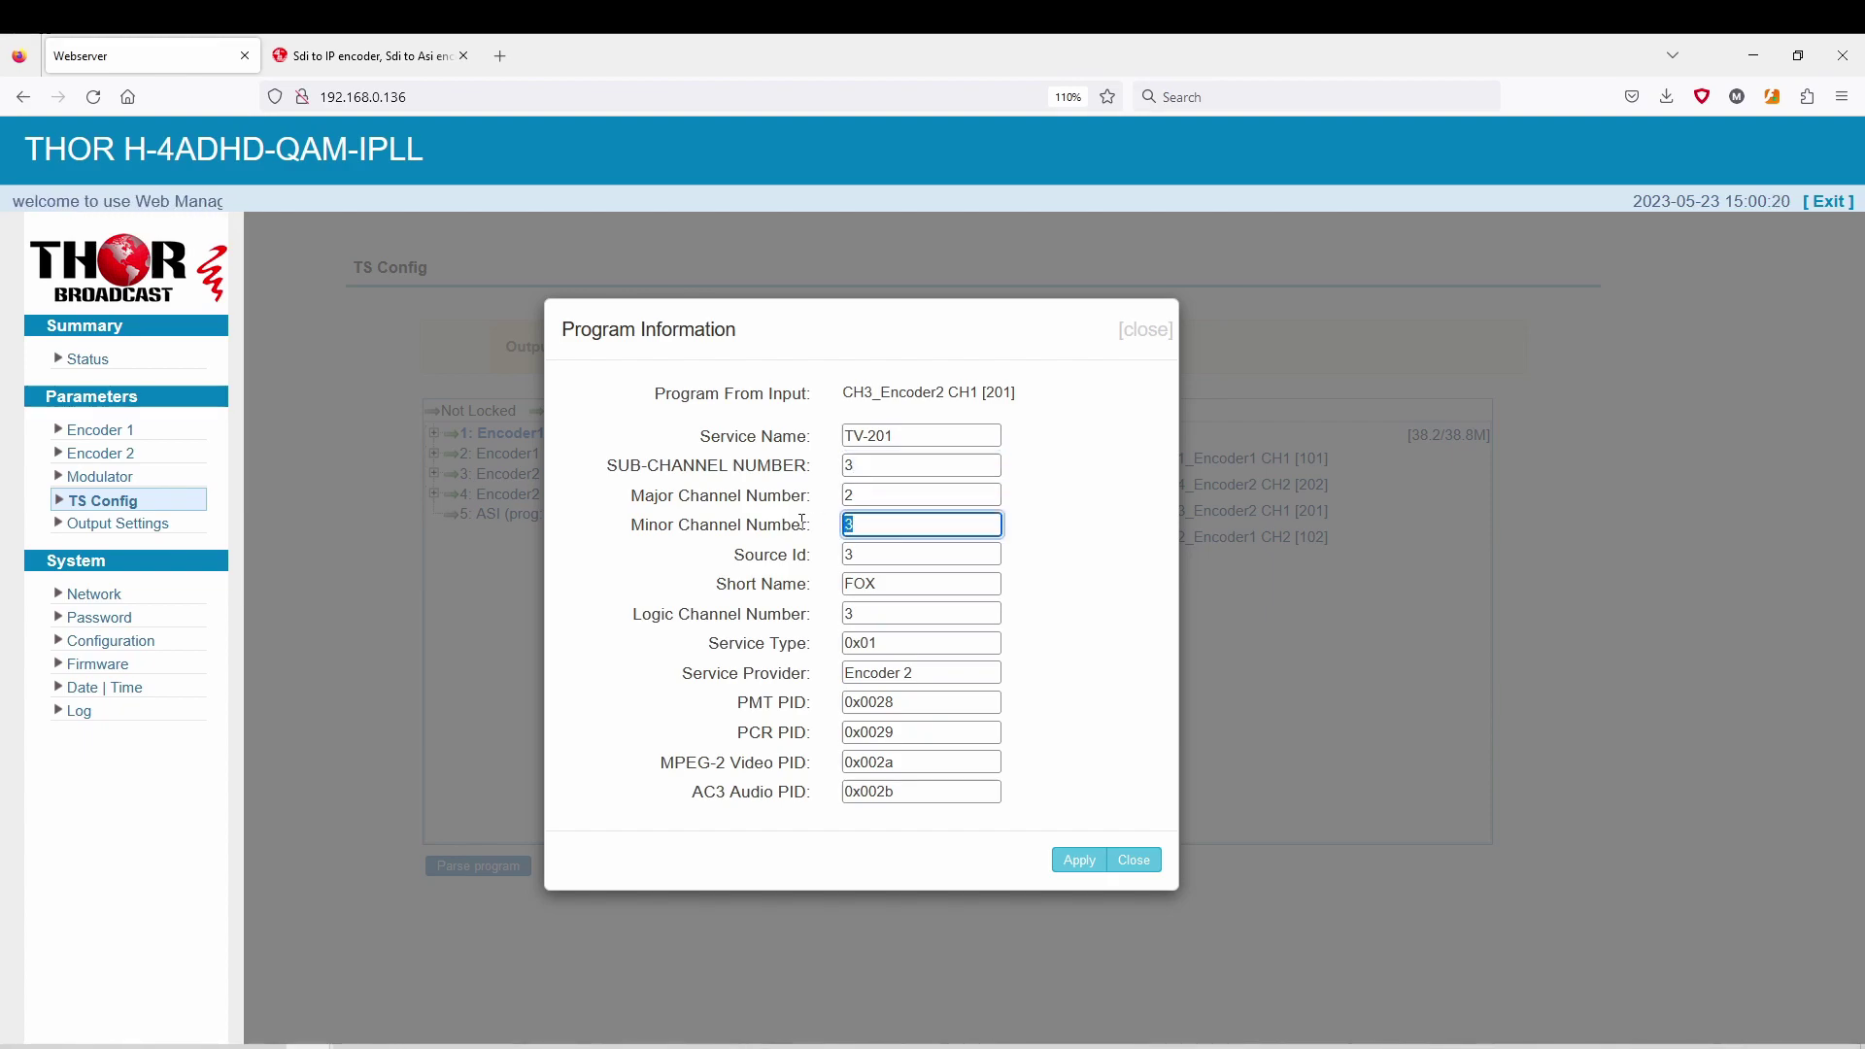
click(1079, 860)
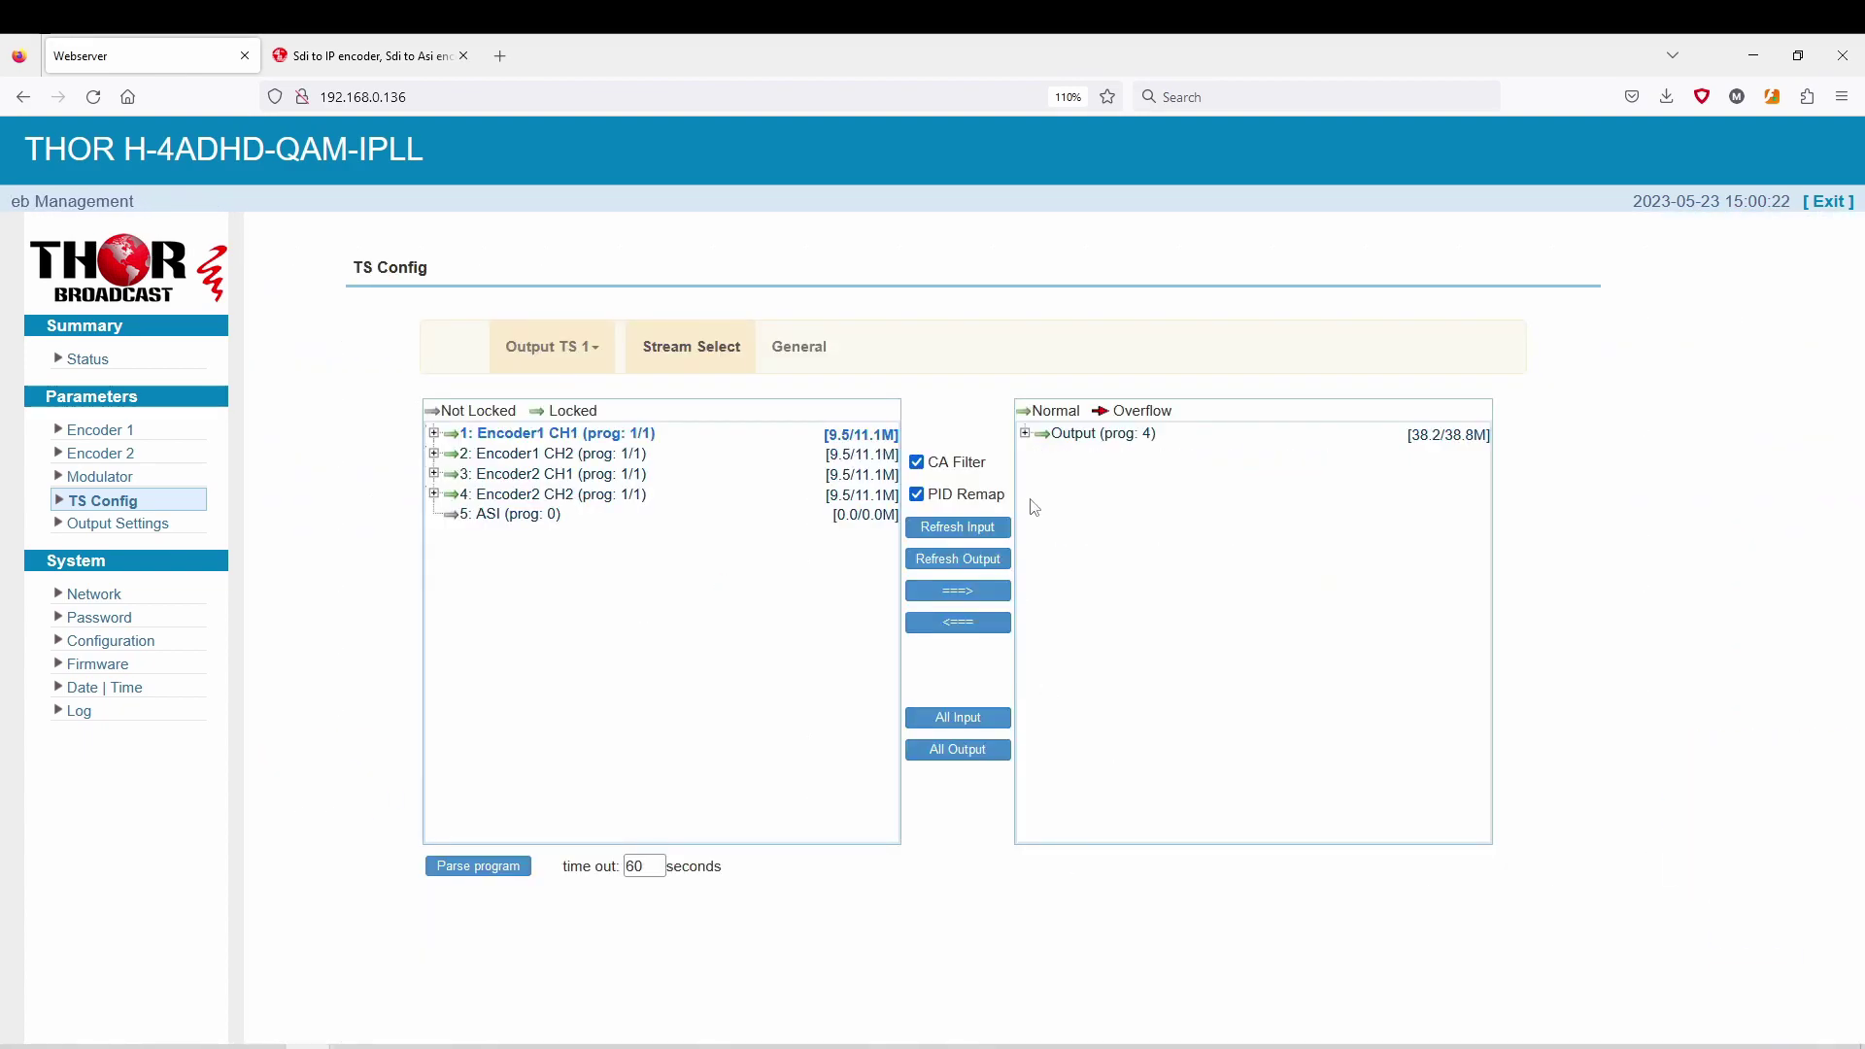
Give TV-102 short name CNN and sub-channel number 7, and apply.
click(1025, 434)
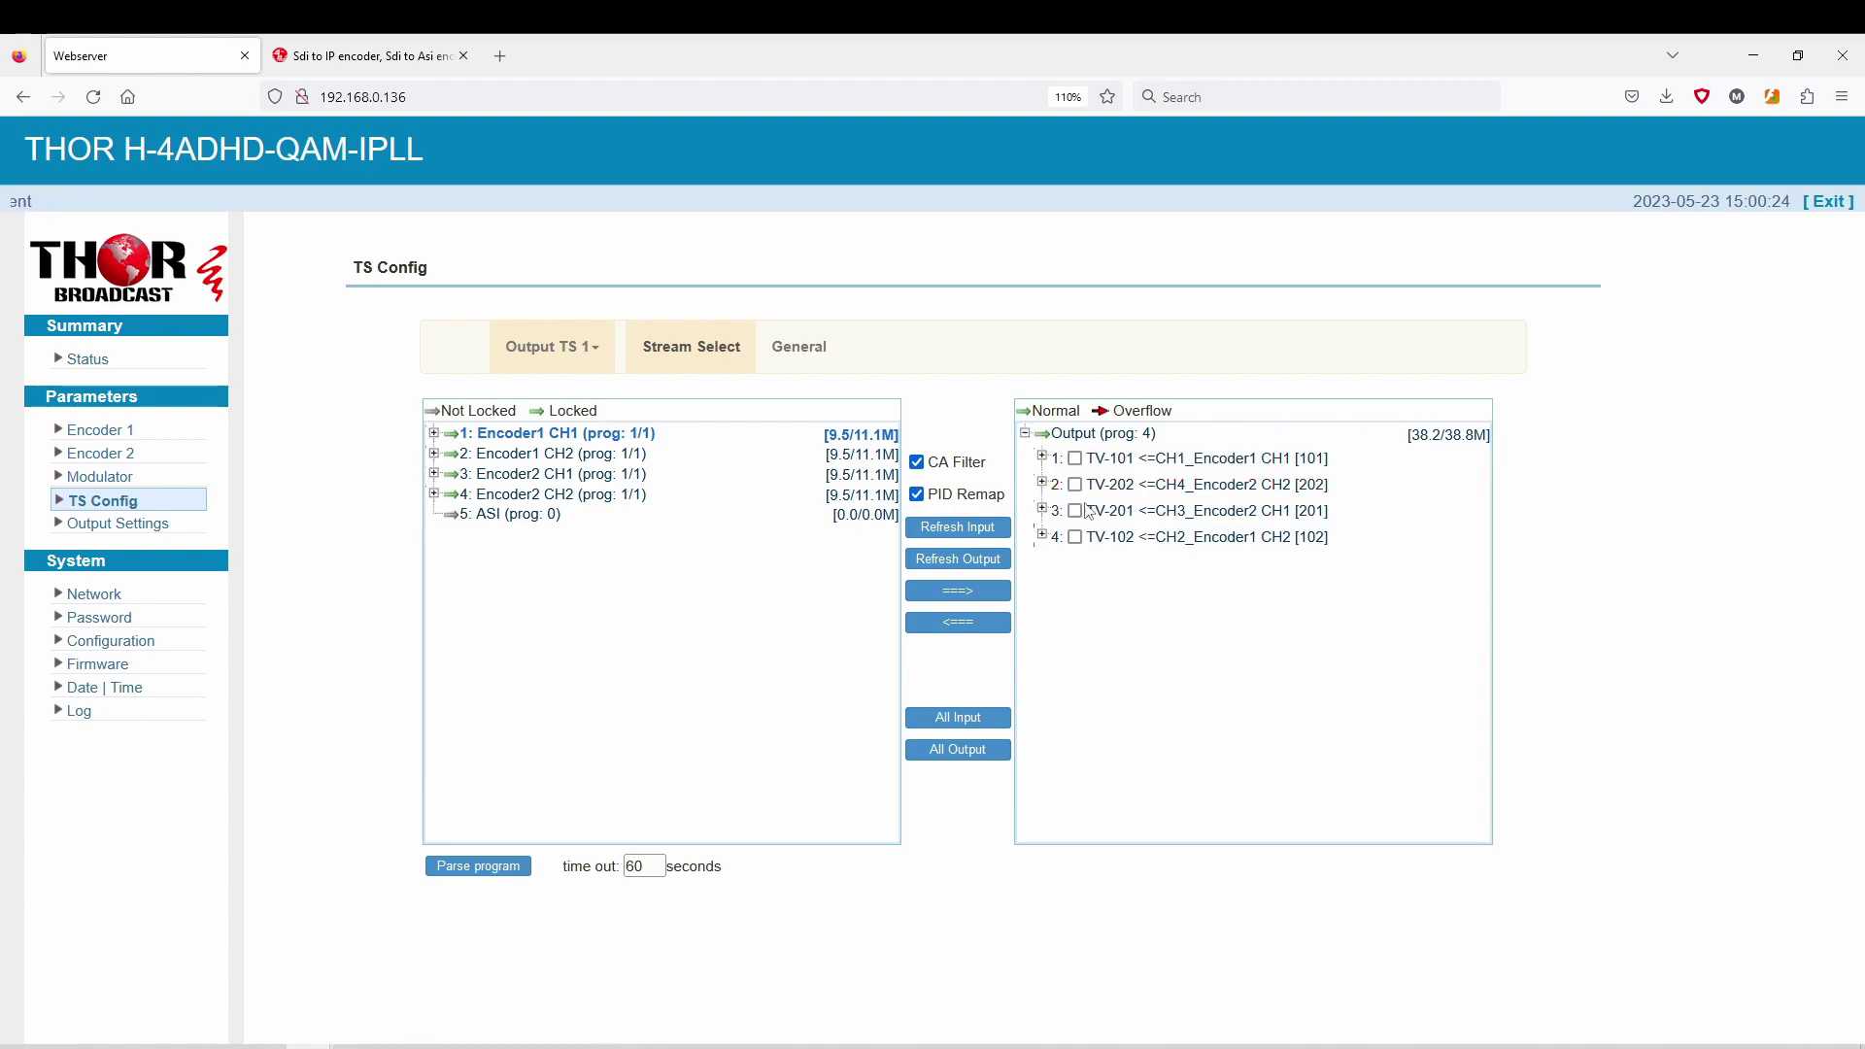
double_click(1159, 539)
drag(913, 583, 777, 580)
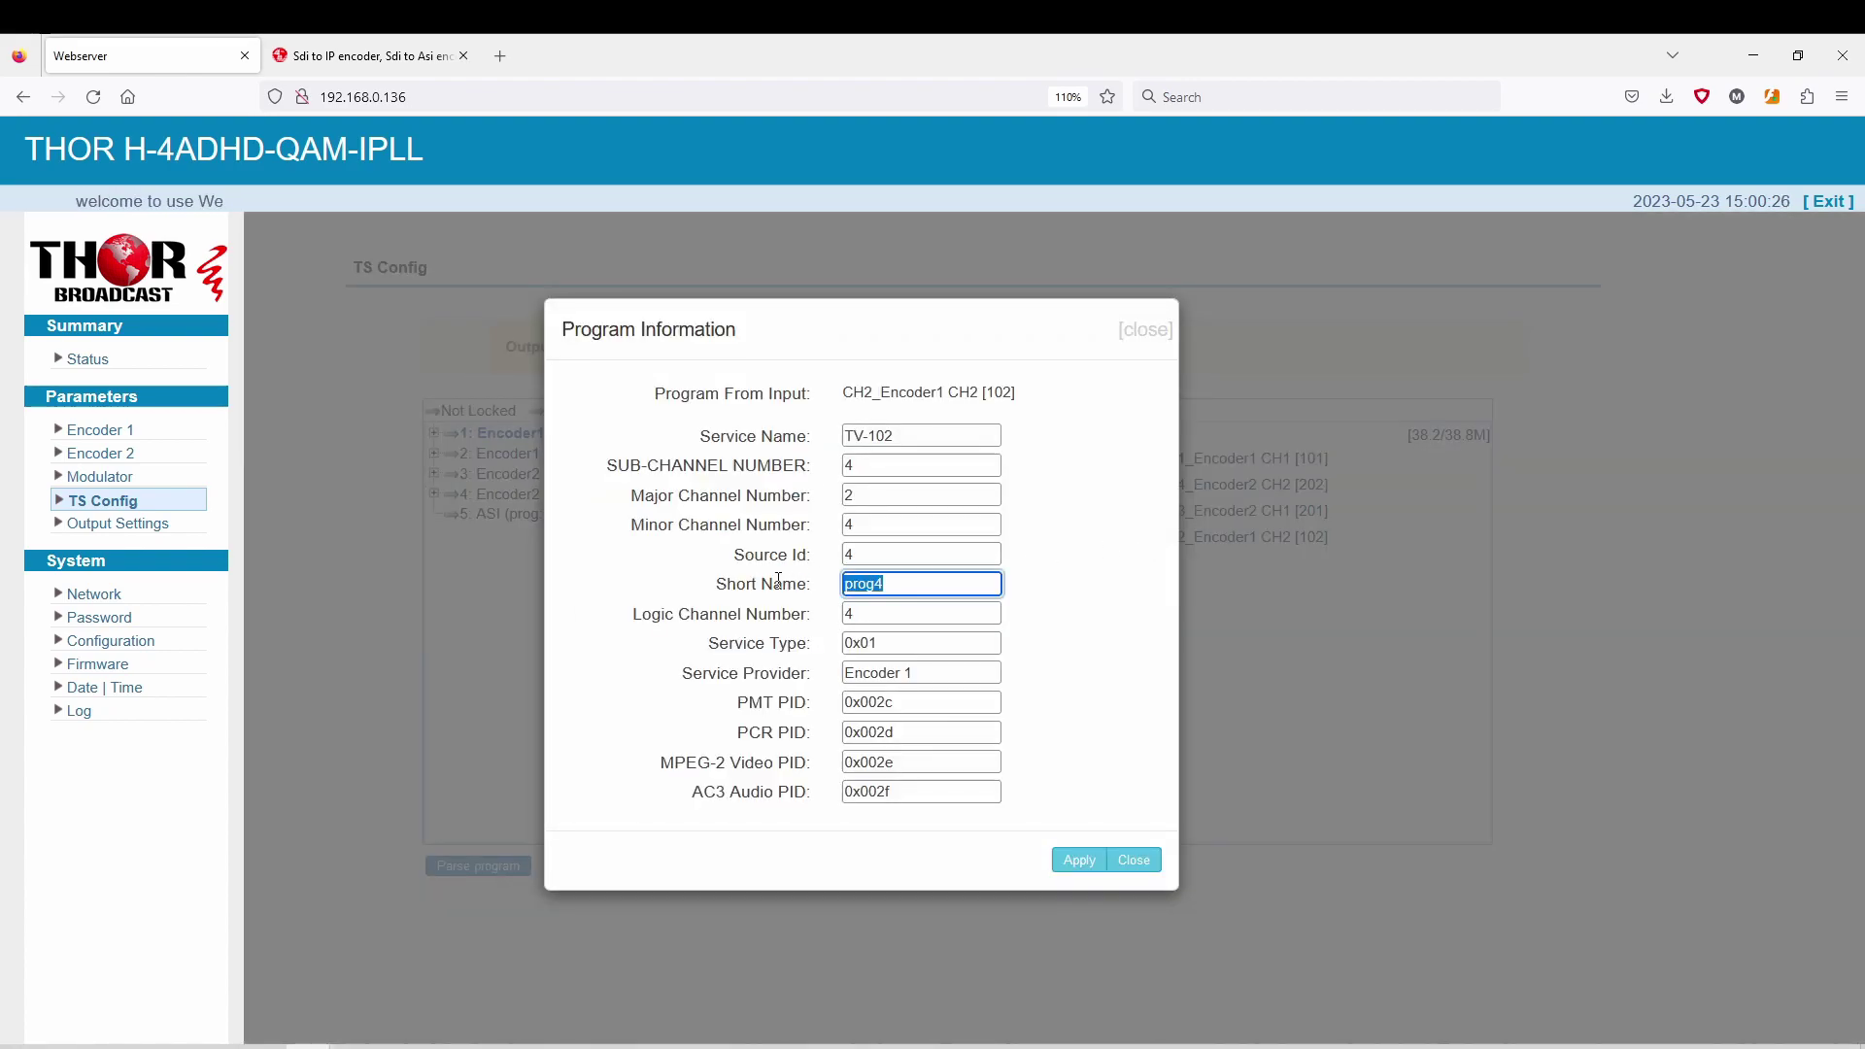
key(BackSpace)
text(CNN)
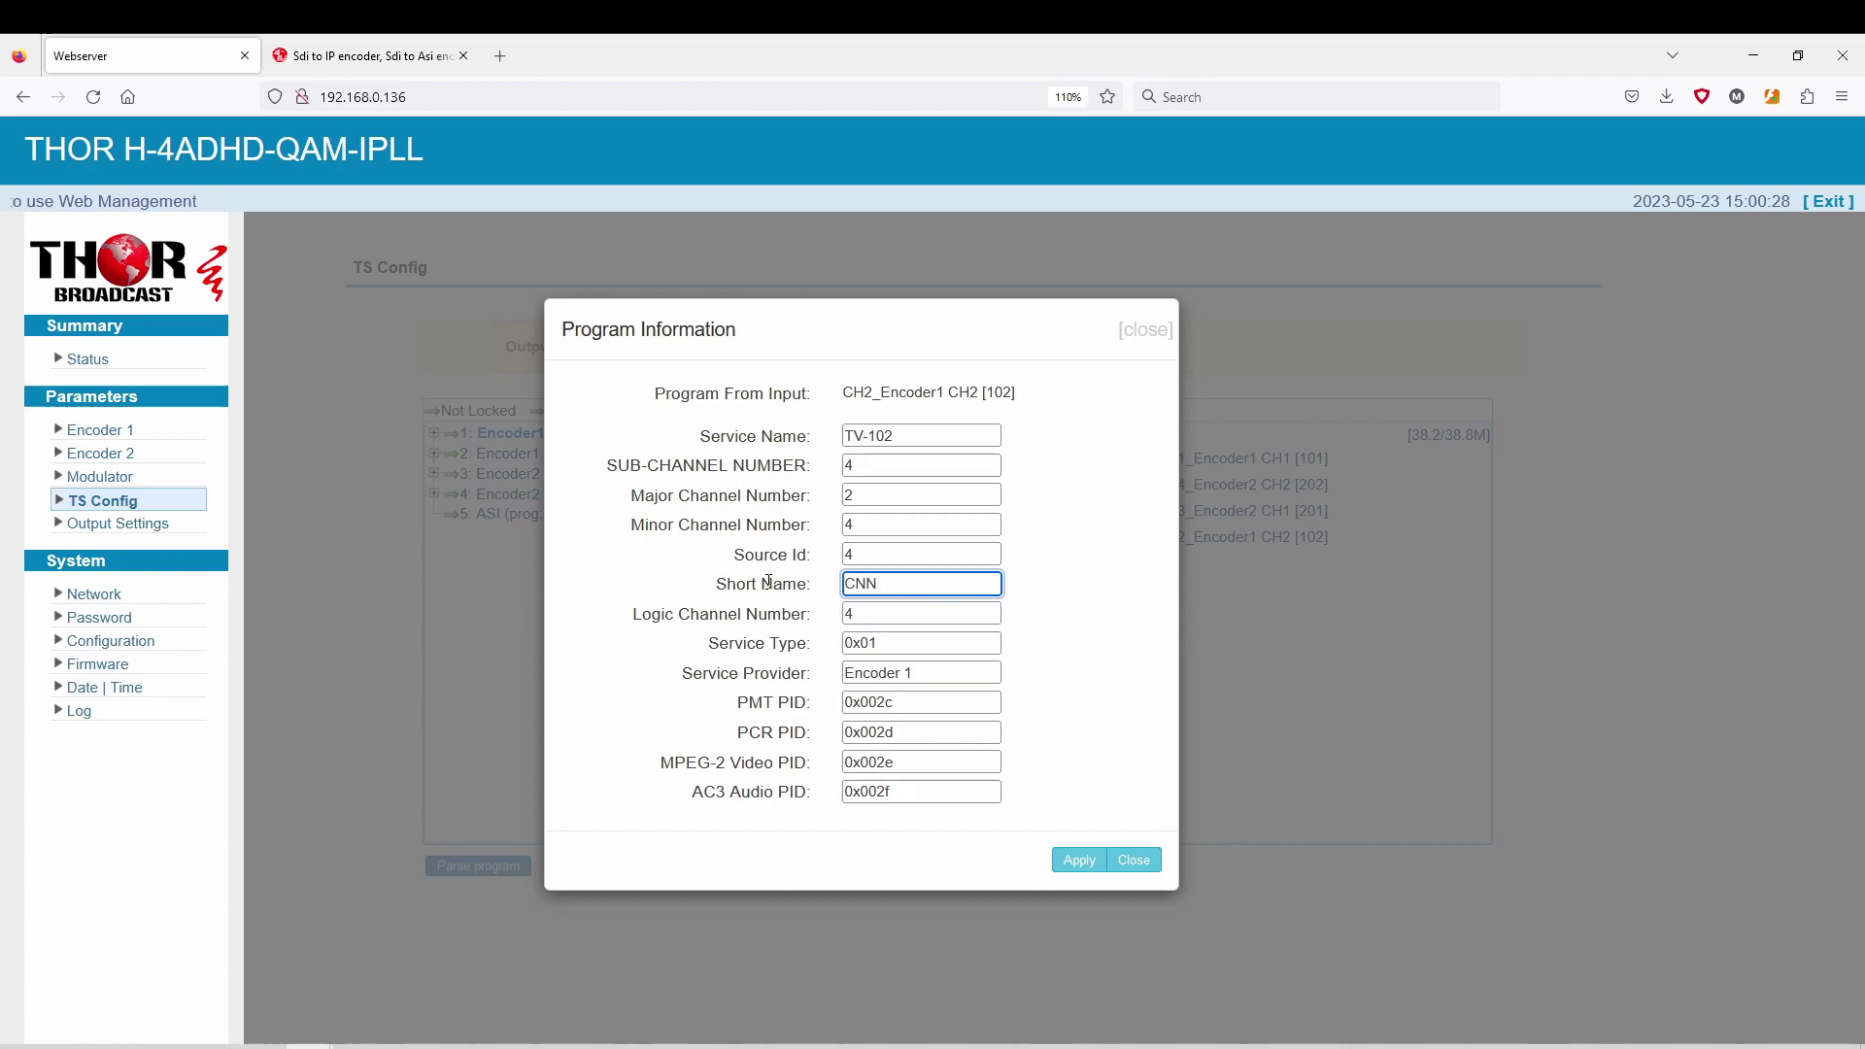
click(884, 462)
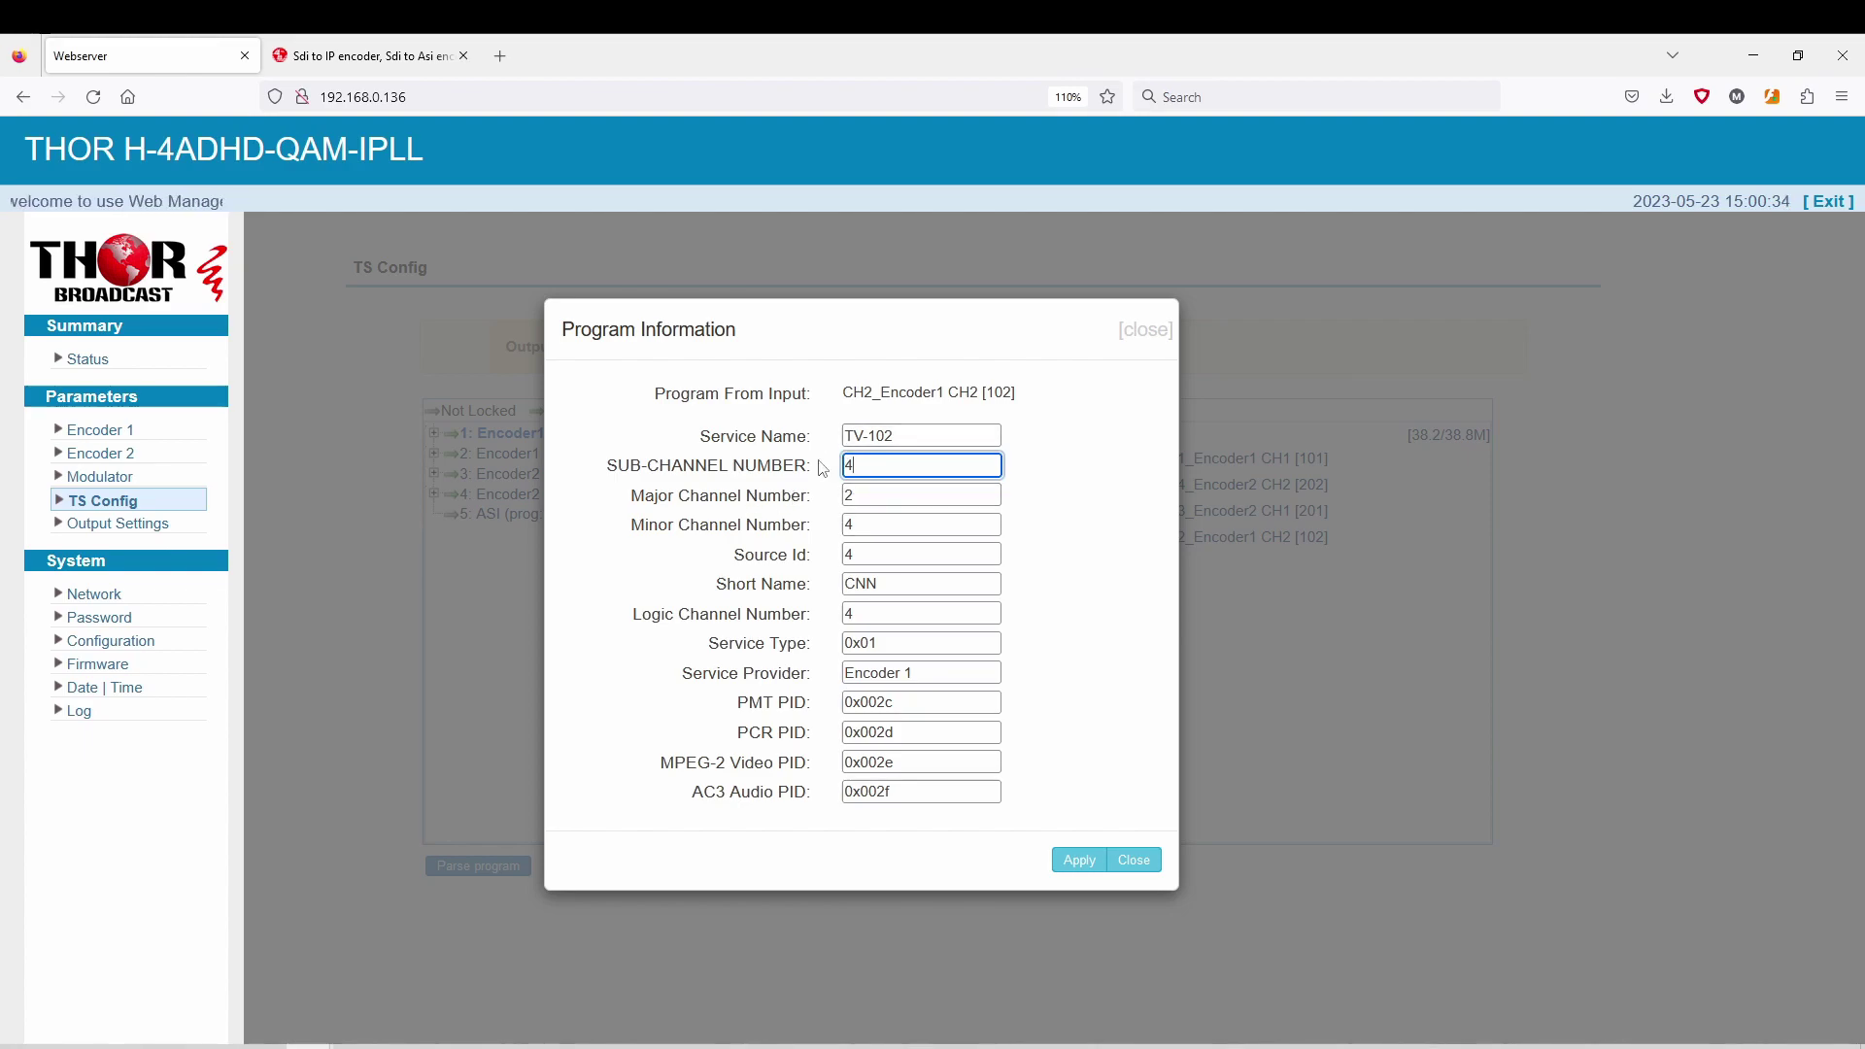
click(871, 493)
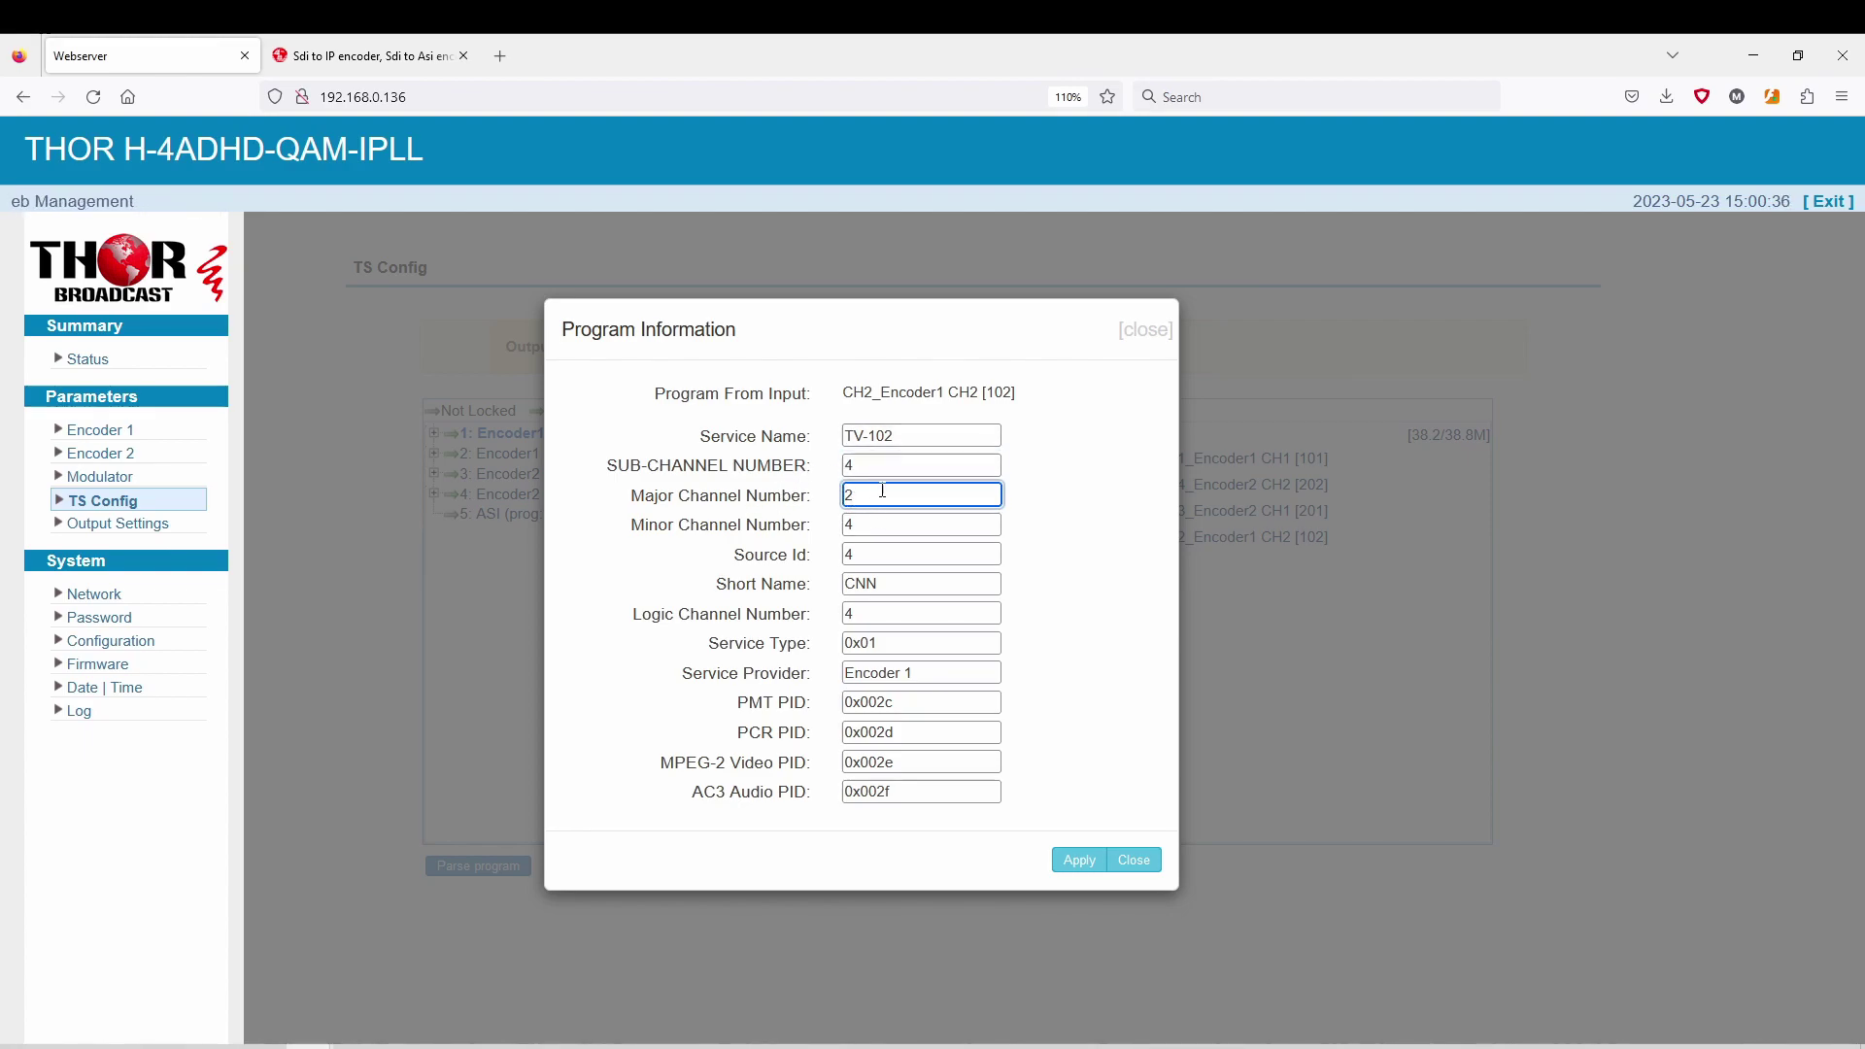
key(shift+Tab)
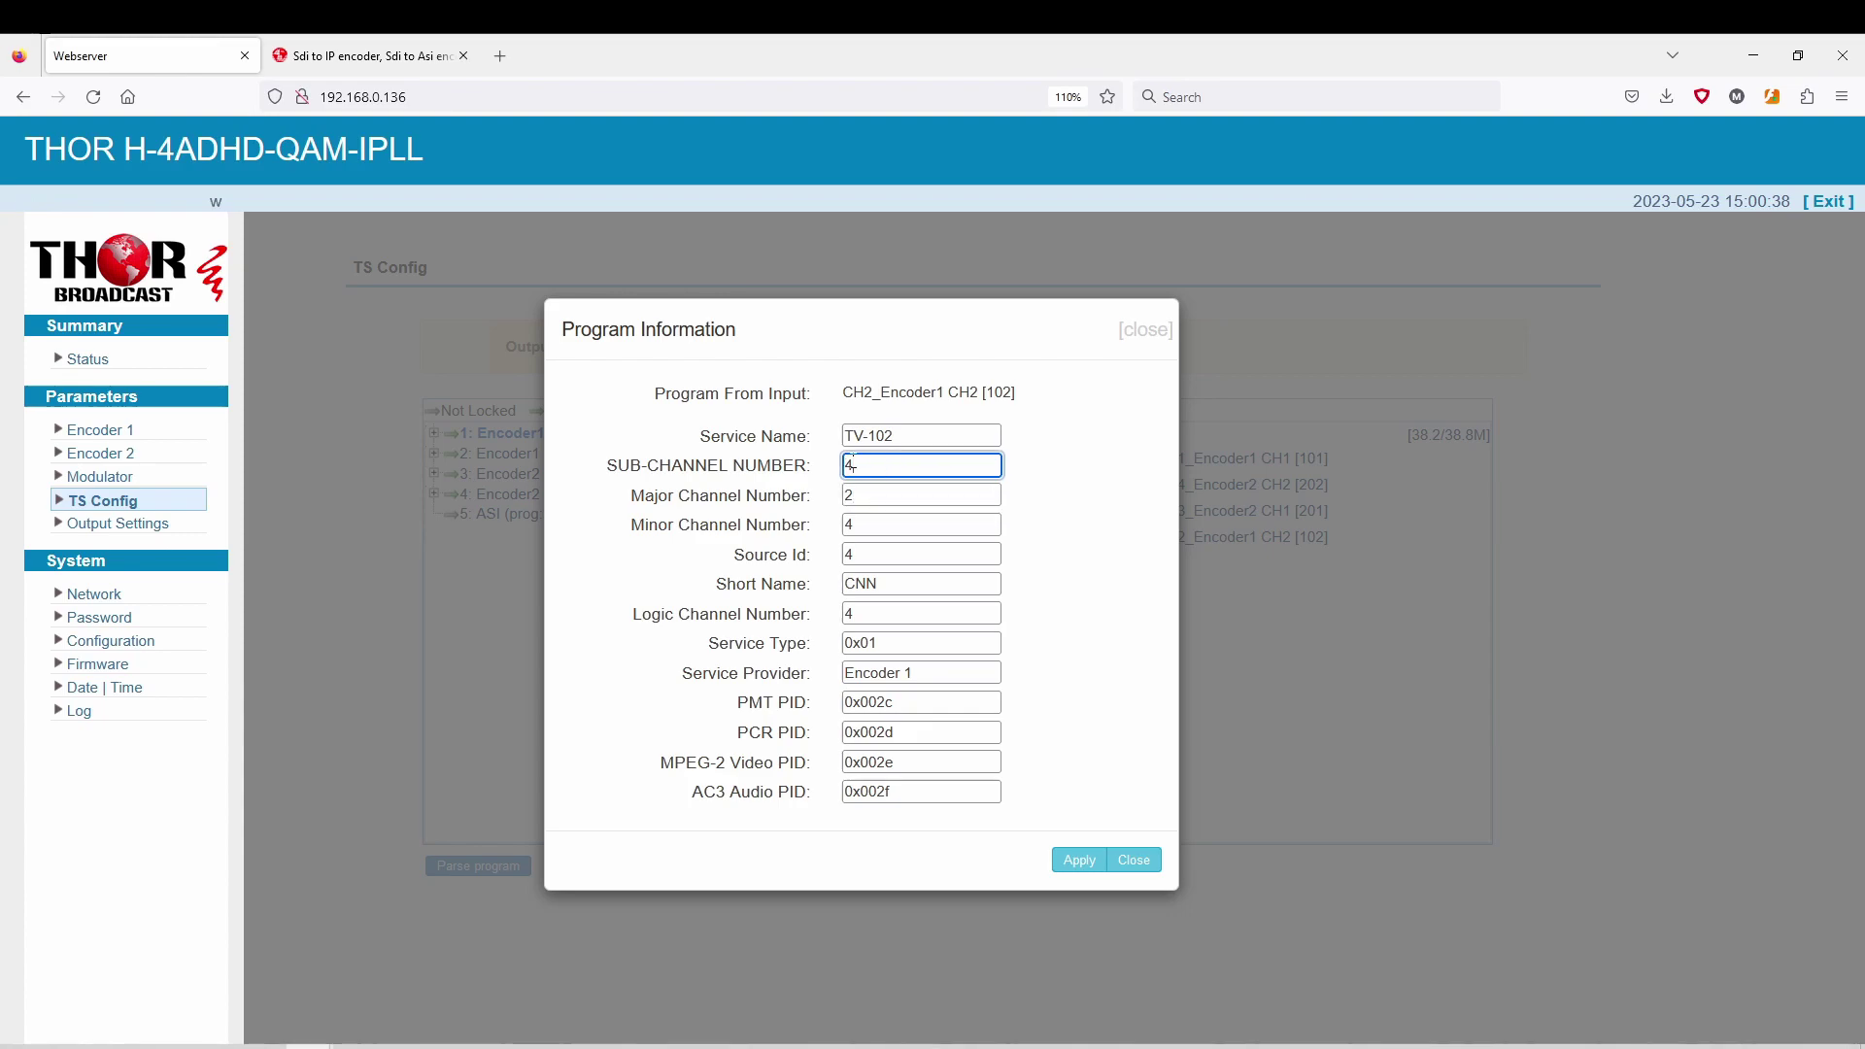
text(7)
click(1077, 861)
Expand Output TS 1 and the channel details of TV-101, TV-202, TV-201 and TV-102.
click(1025, 435)
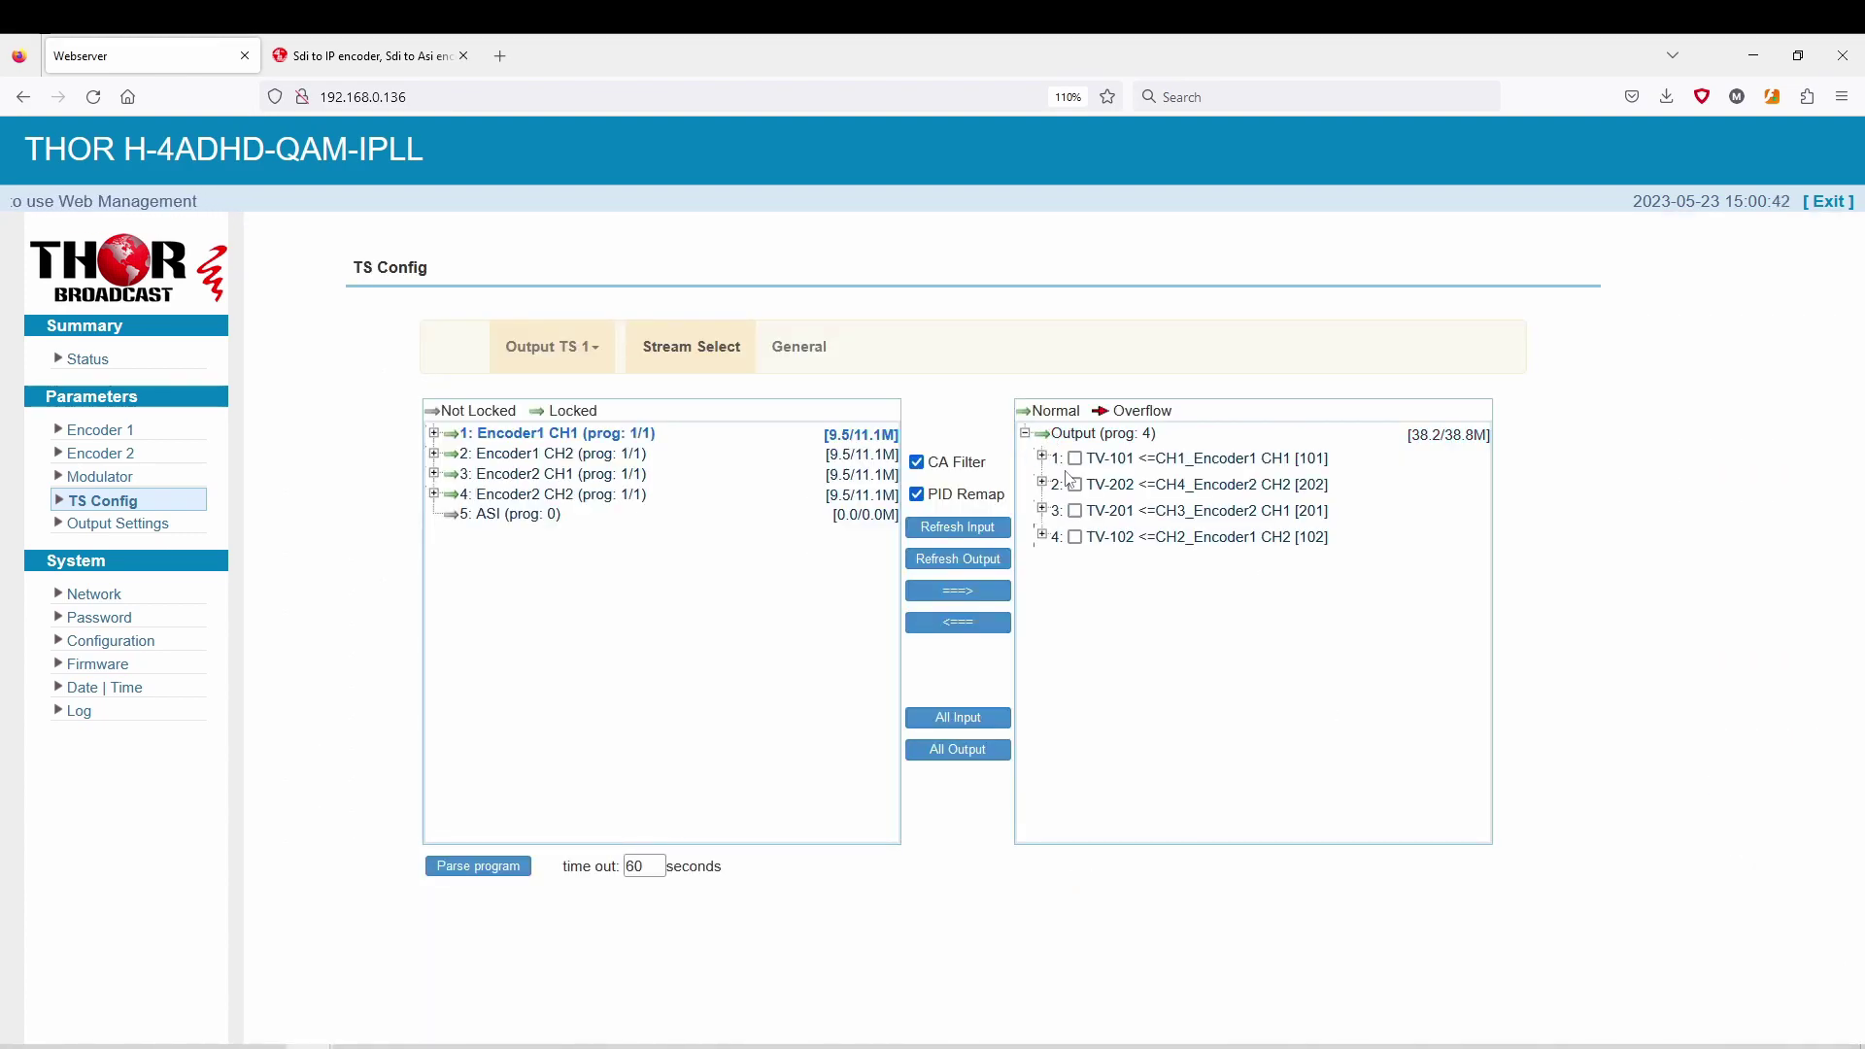
click(1041, 456)
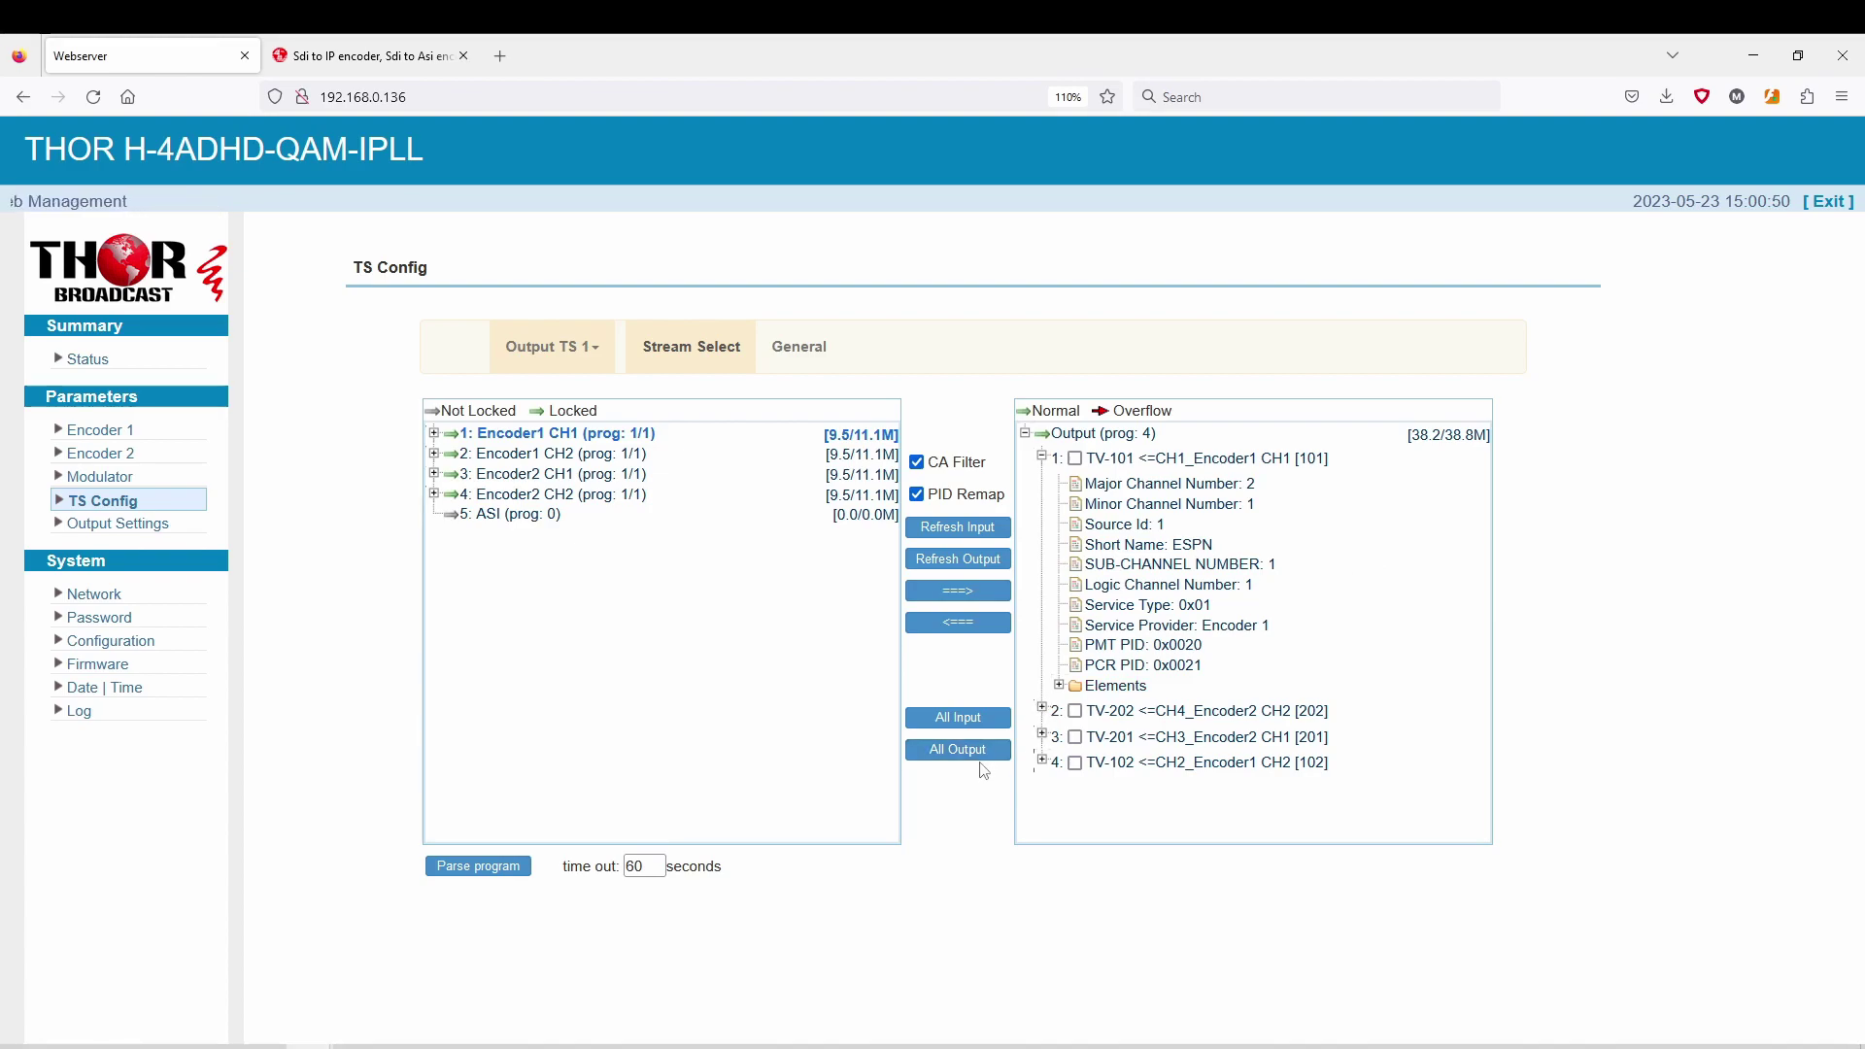
click(1042, 711)
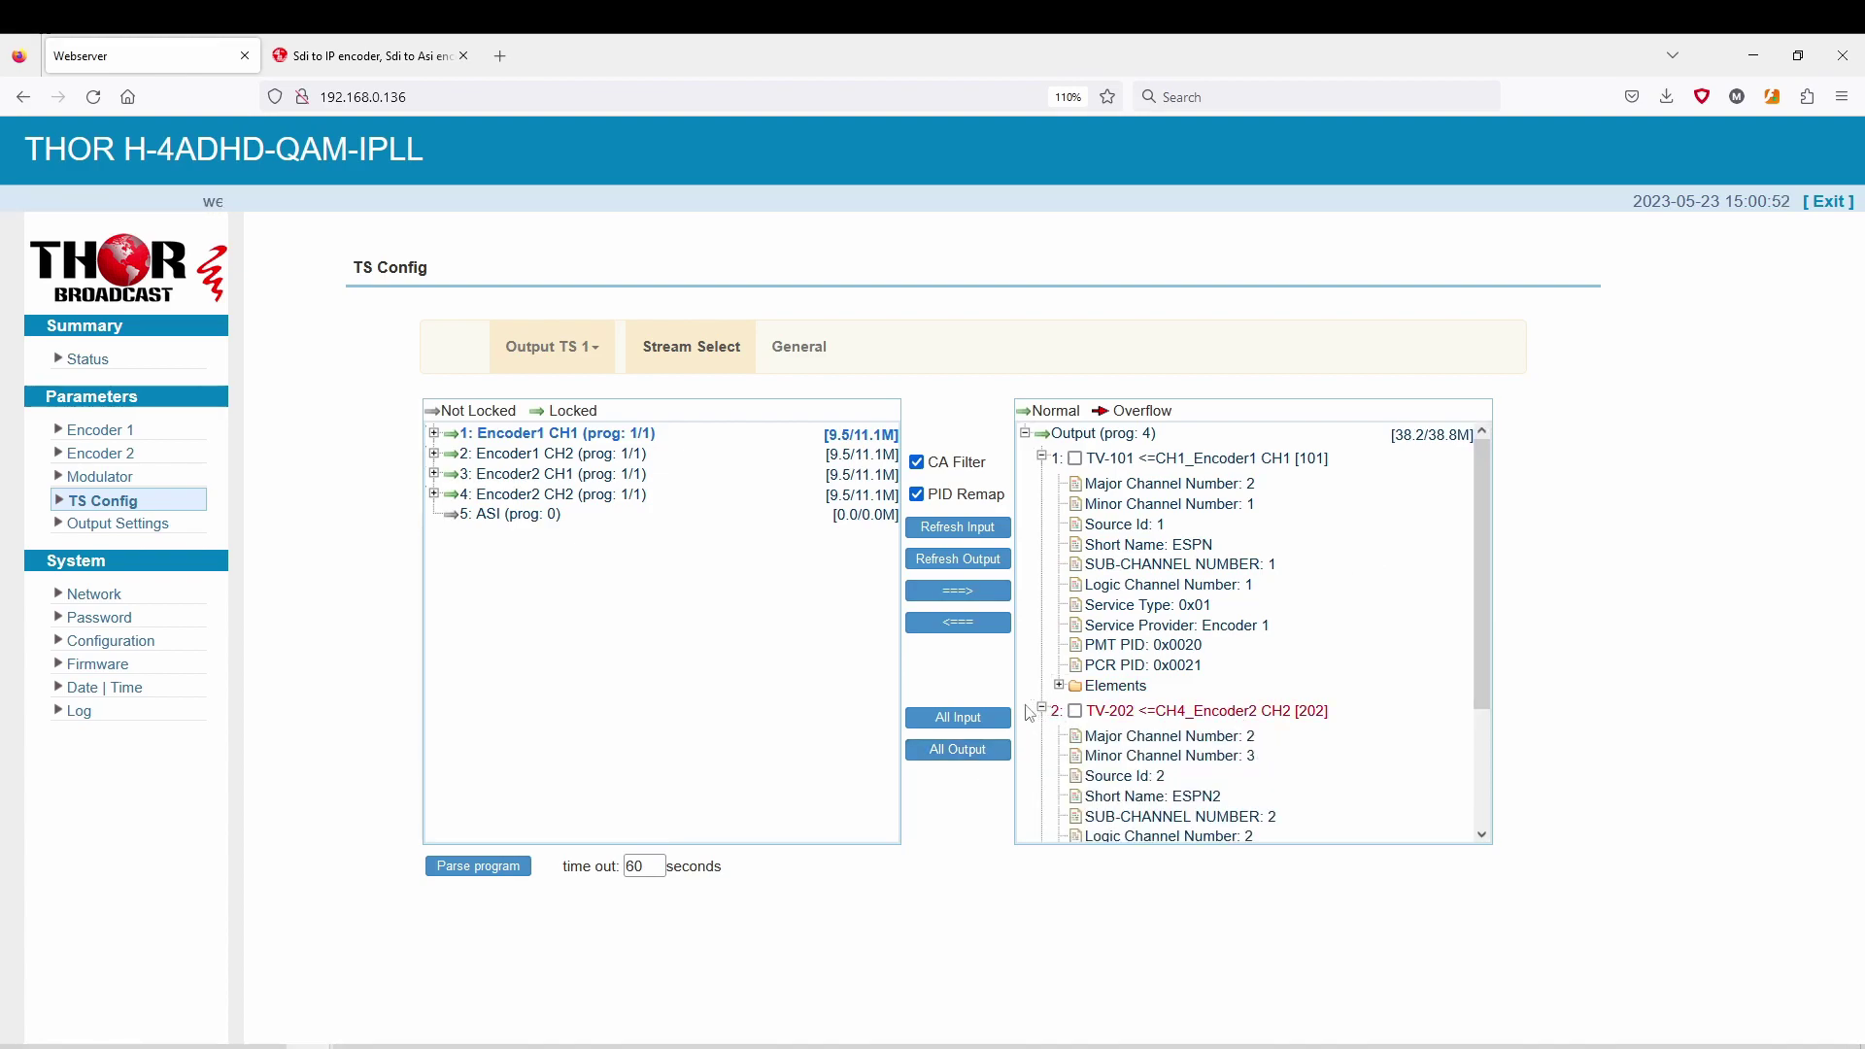
scroll(1069, 696, down, 5)
click(1042, 803)
scroll(1288, 789, down, 3)
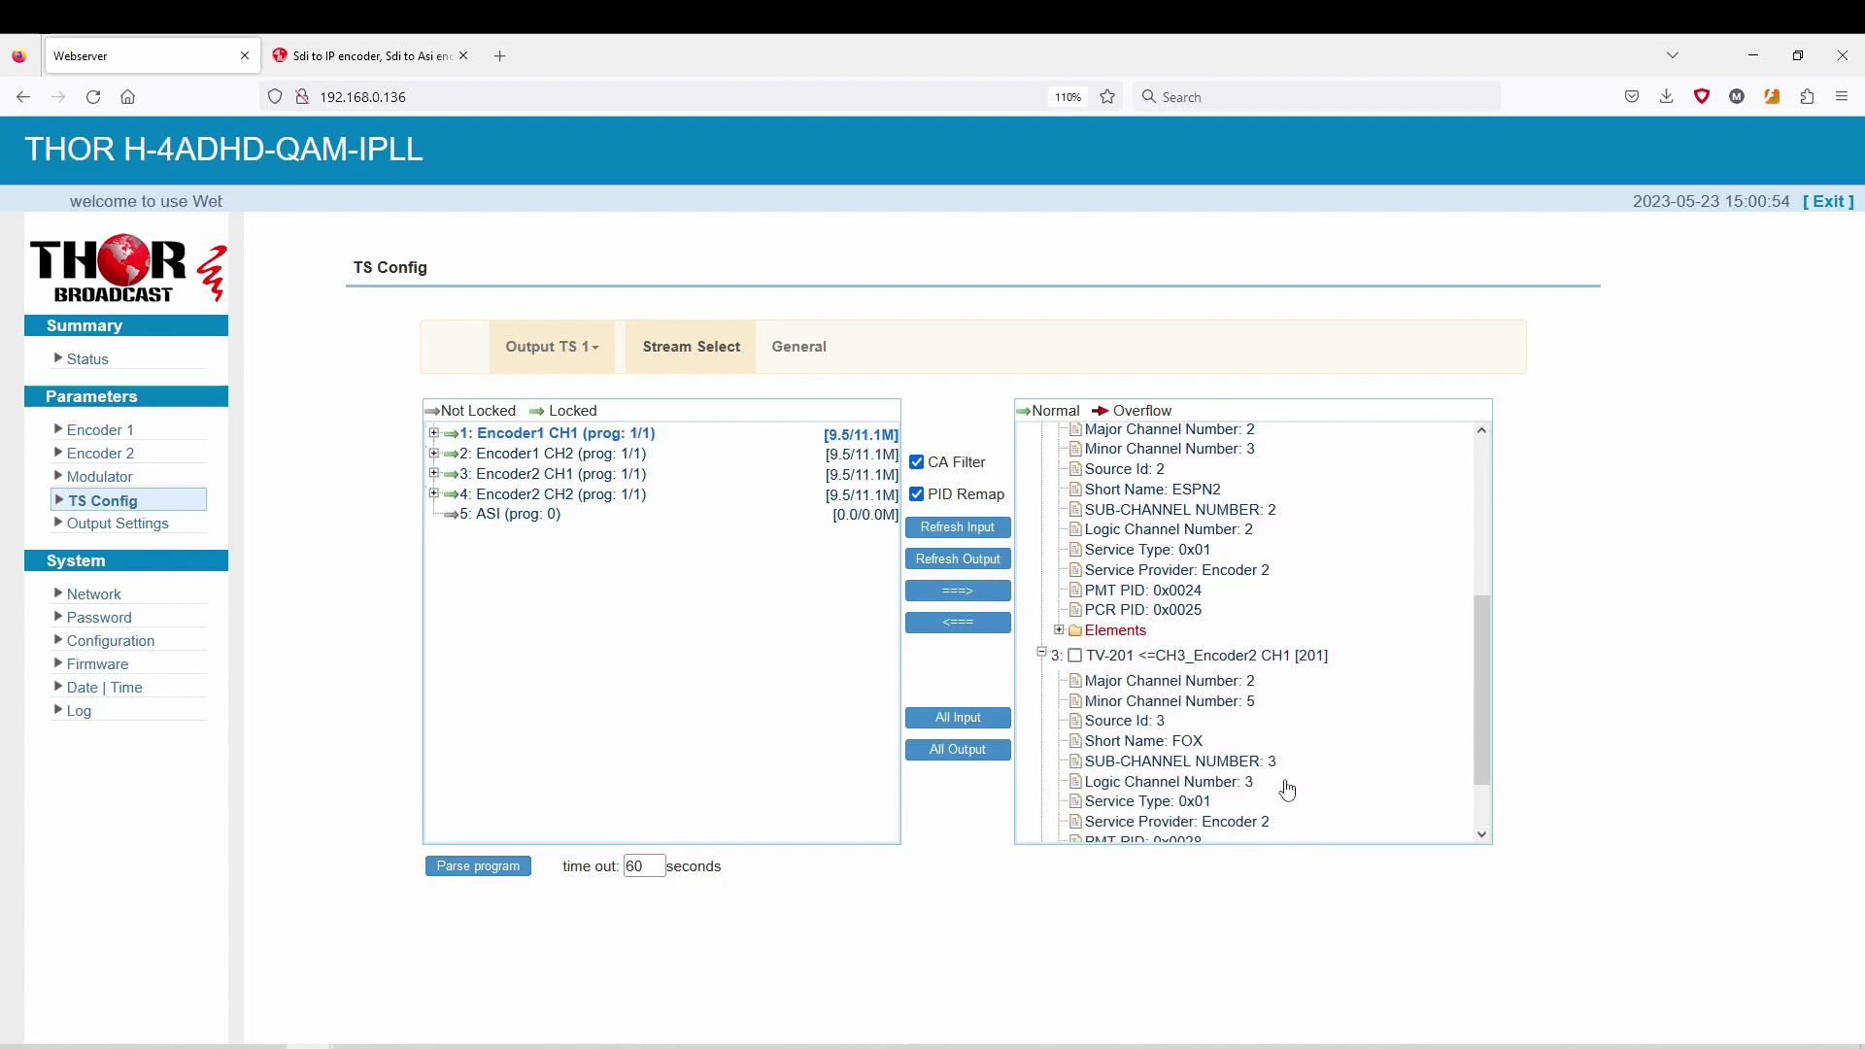
scroll(1287, 789, down, 1)
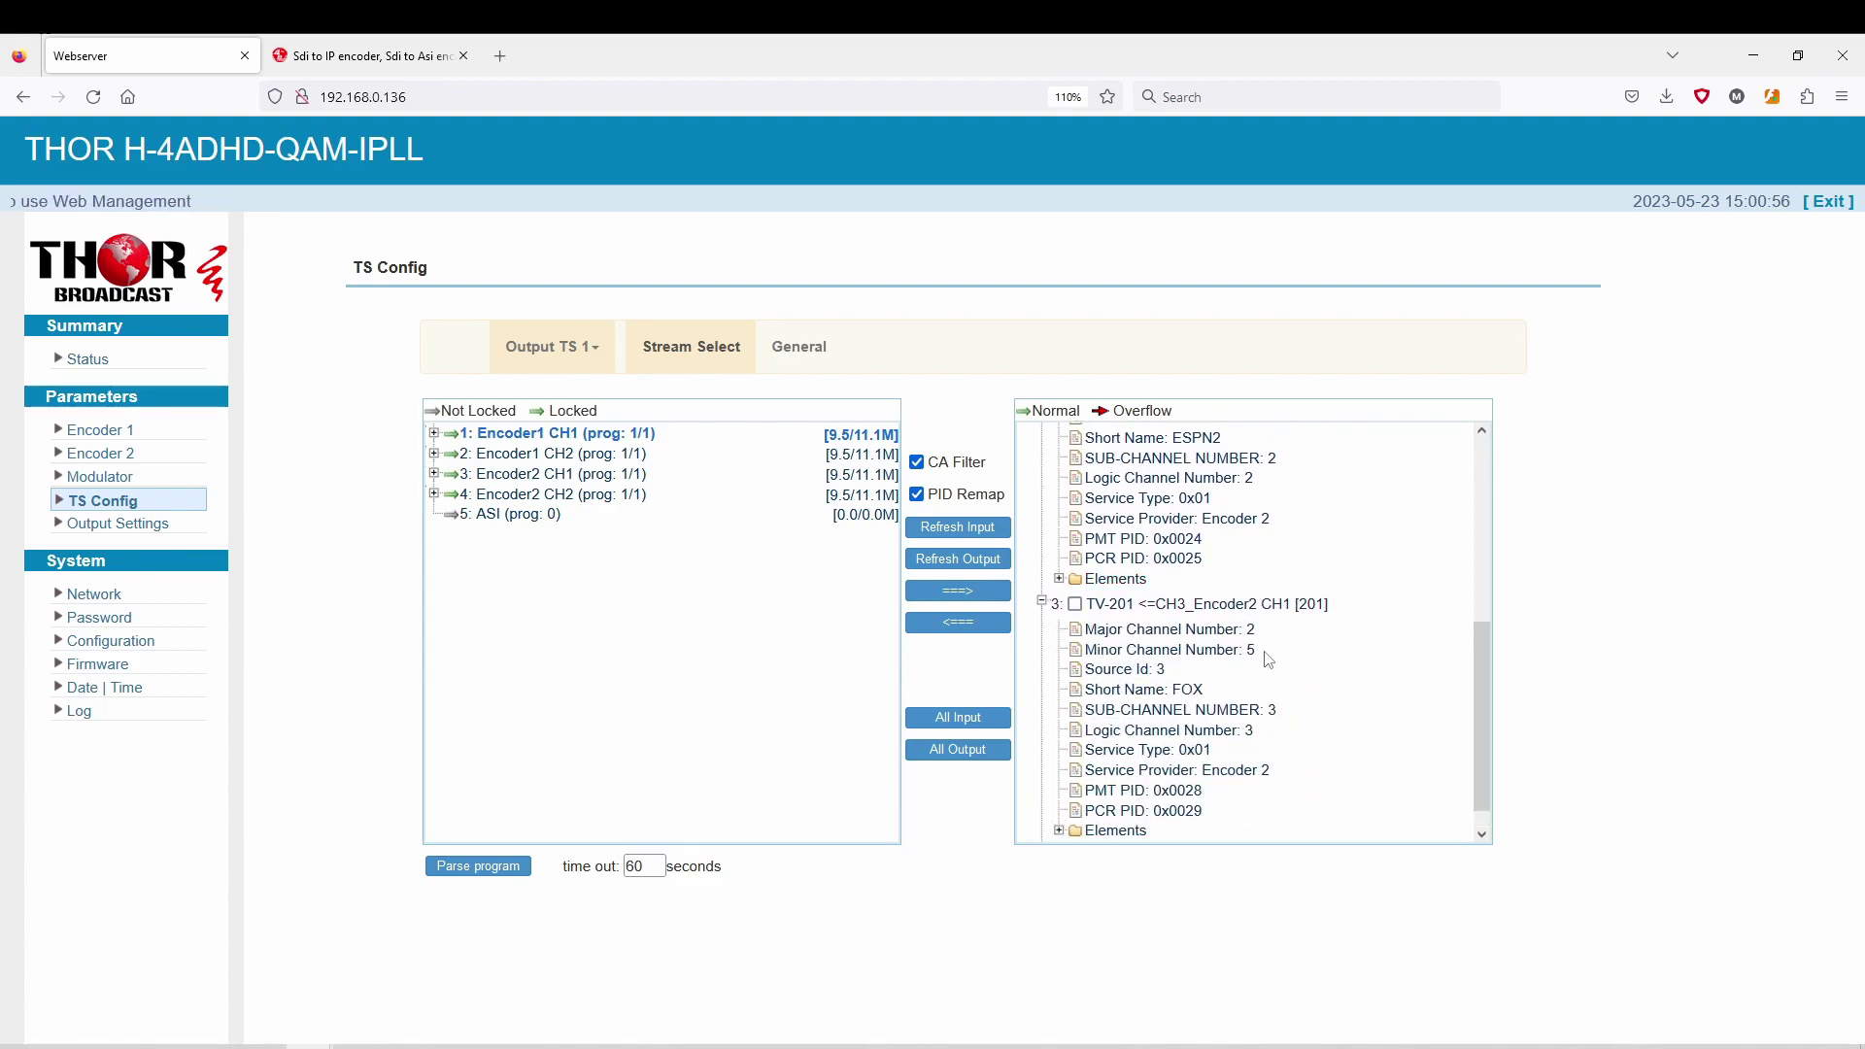
scroll(1047, 831, down, 1)
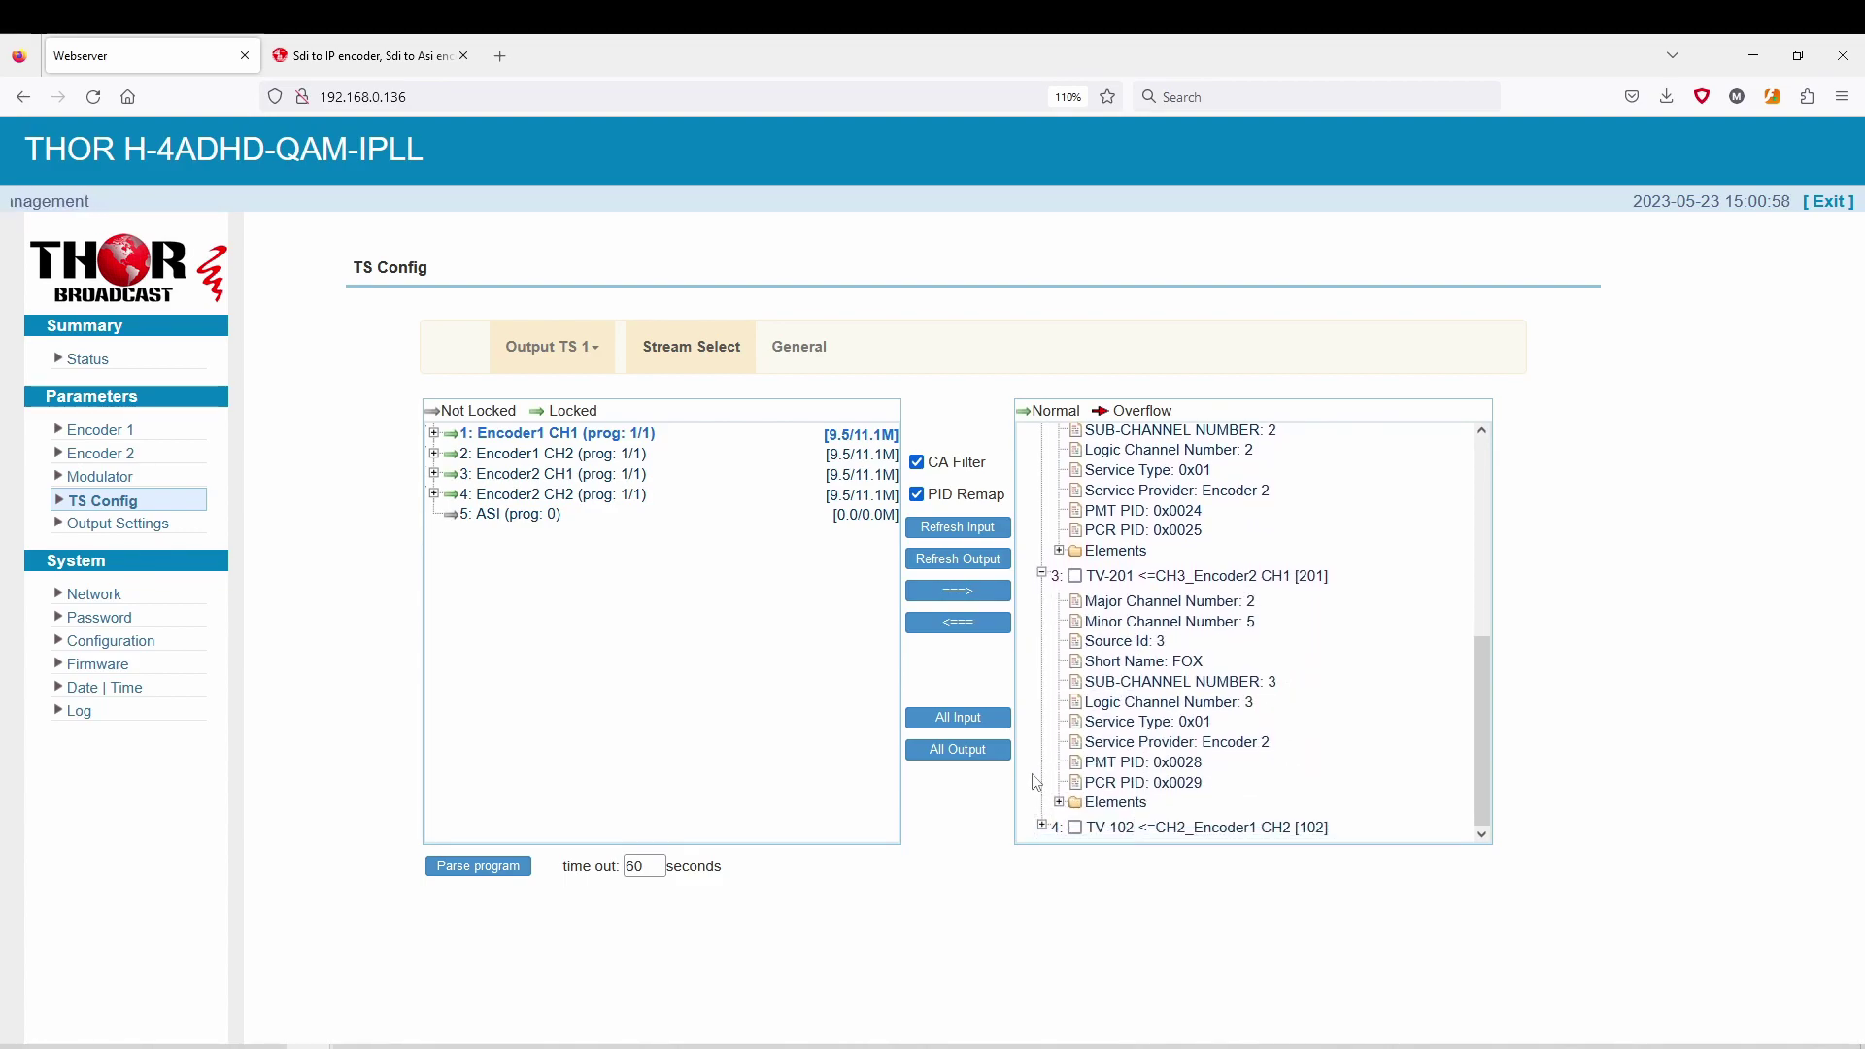
click(1043, 828)
scroll(1252, 646, down, 4)
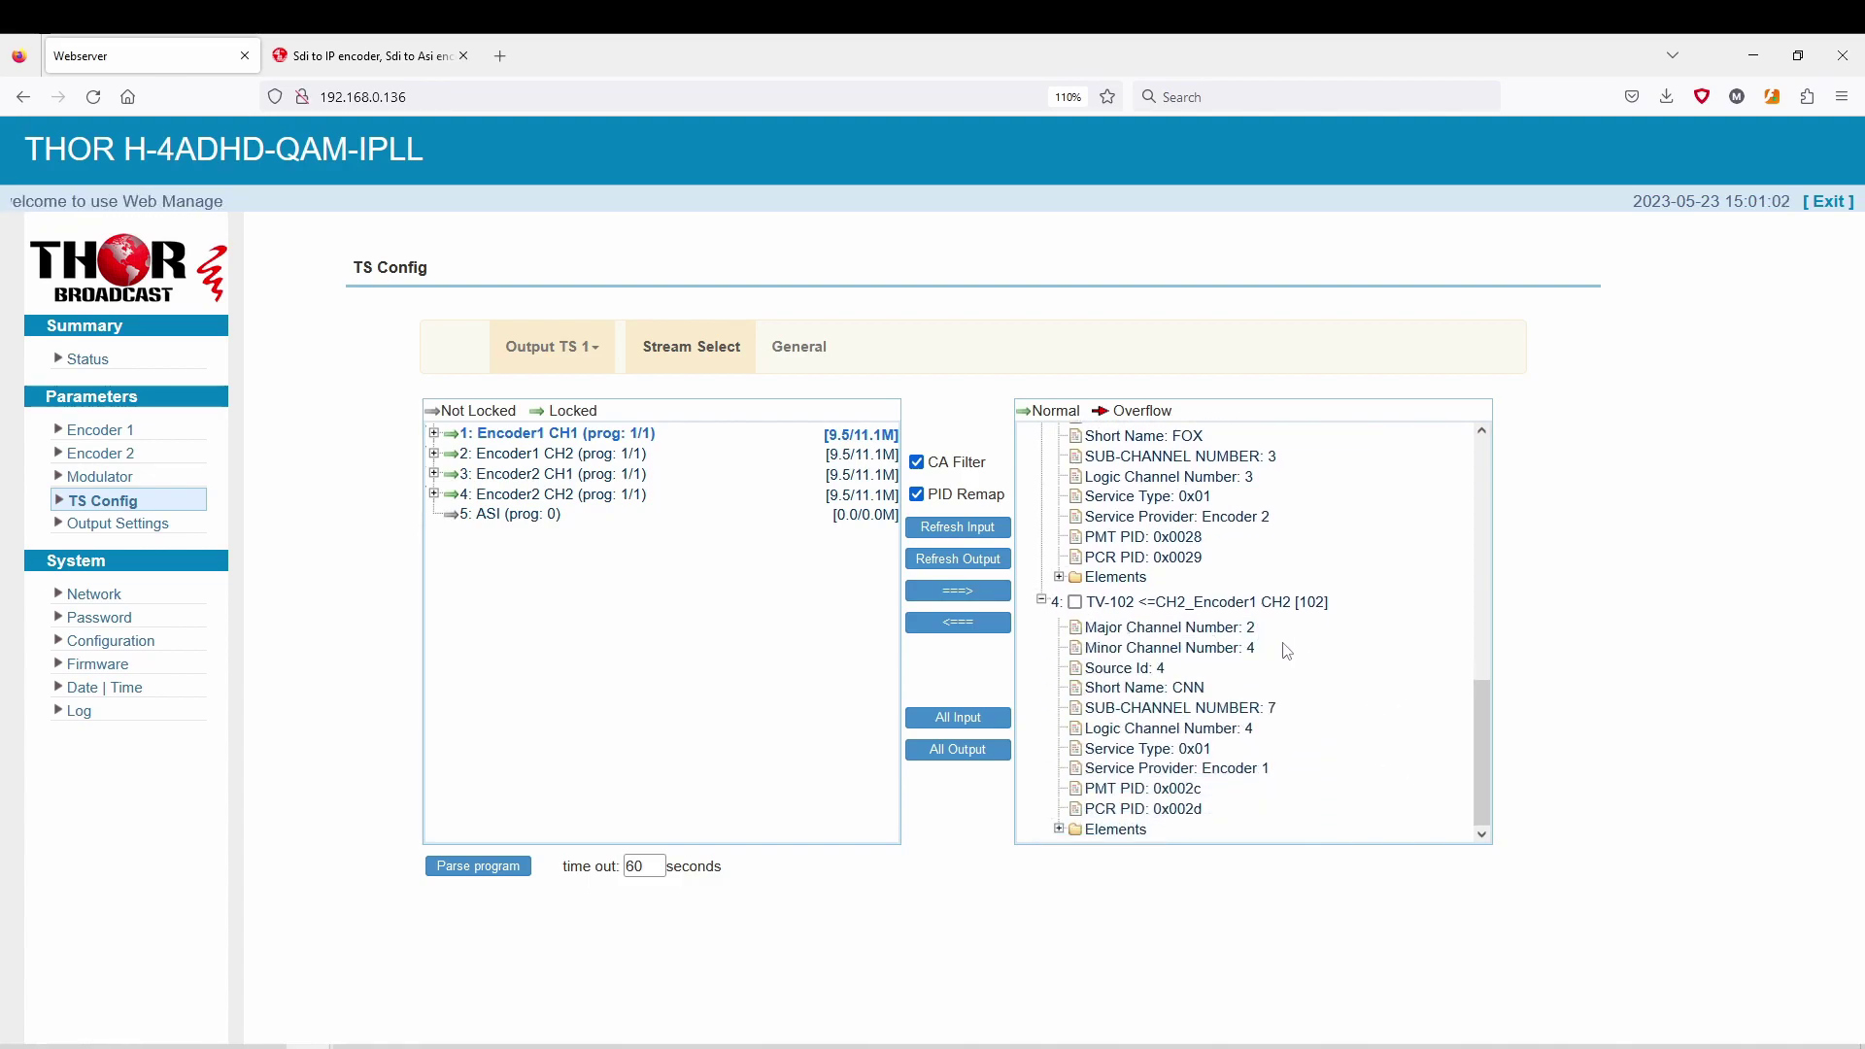
Correct TV-102 to sub-channel number 4 and minor channel number 7, and apply.
click(1170, 603)
click(974, 466)
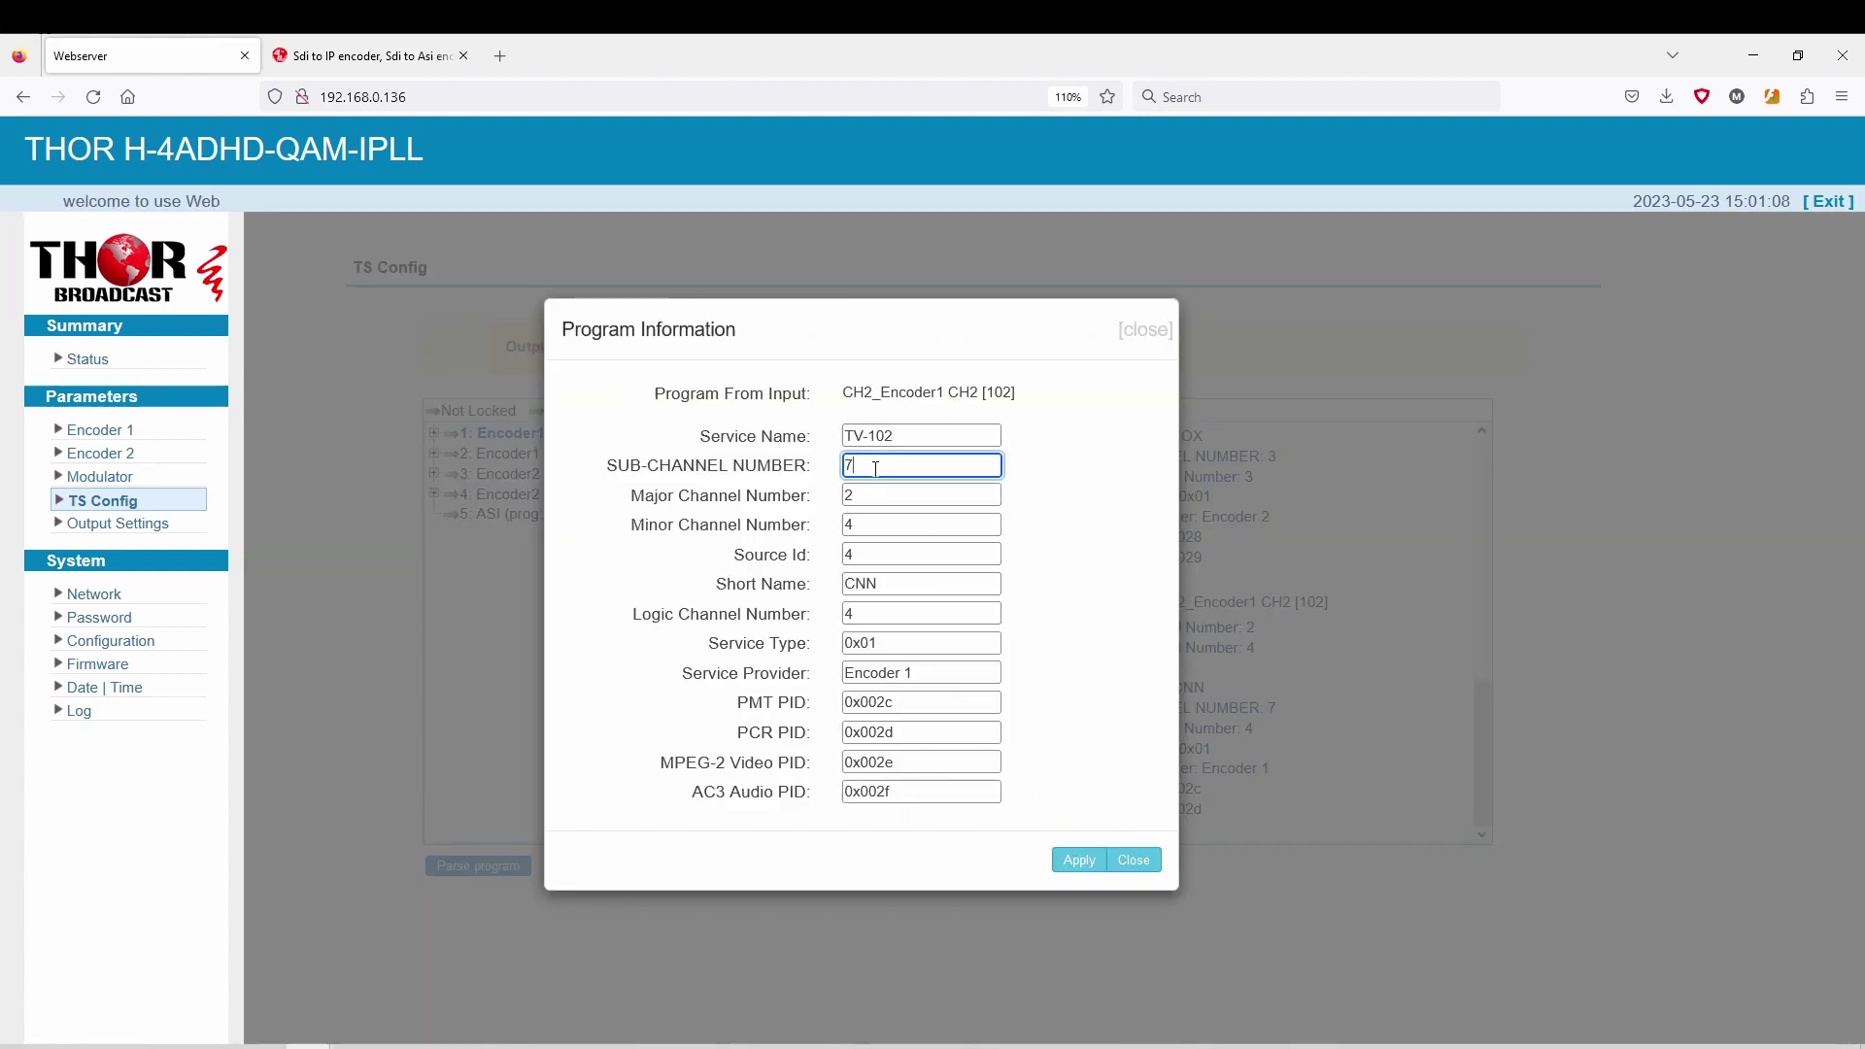
key(BackSpace)
text(4)
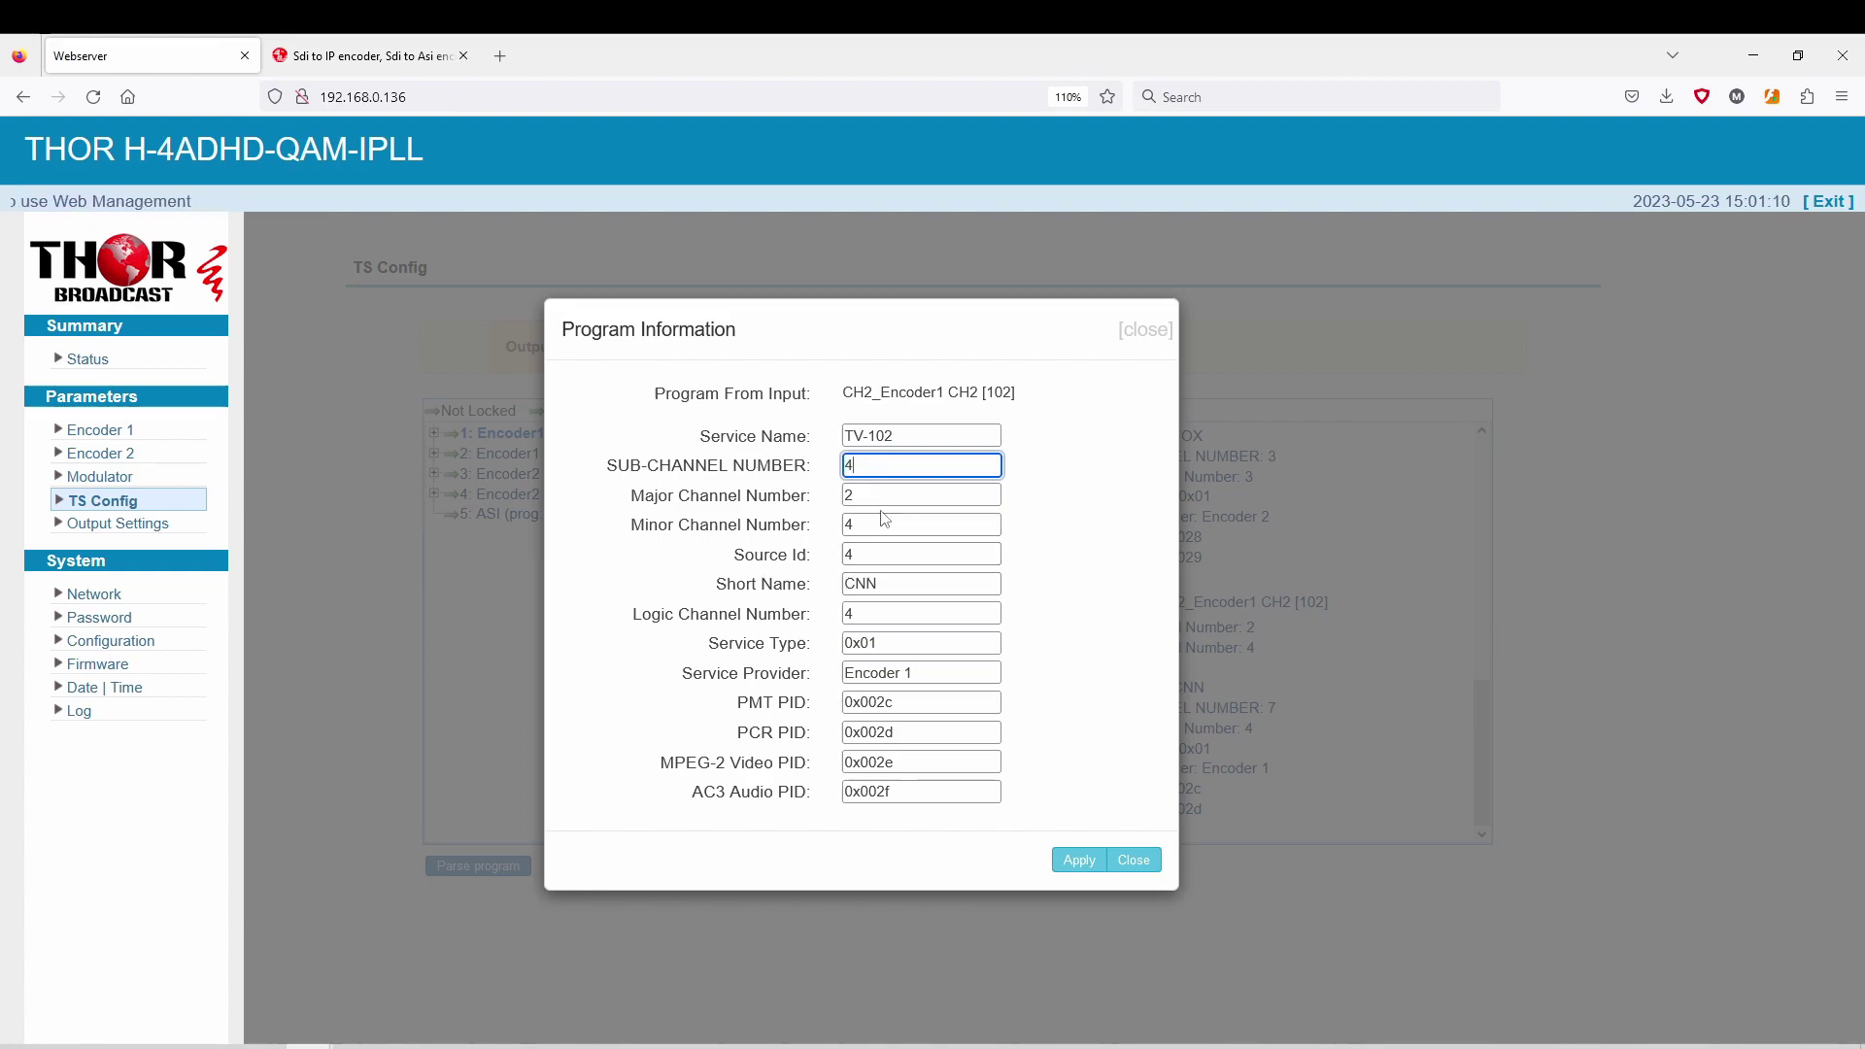
double_click(886, 525)
text(7)
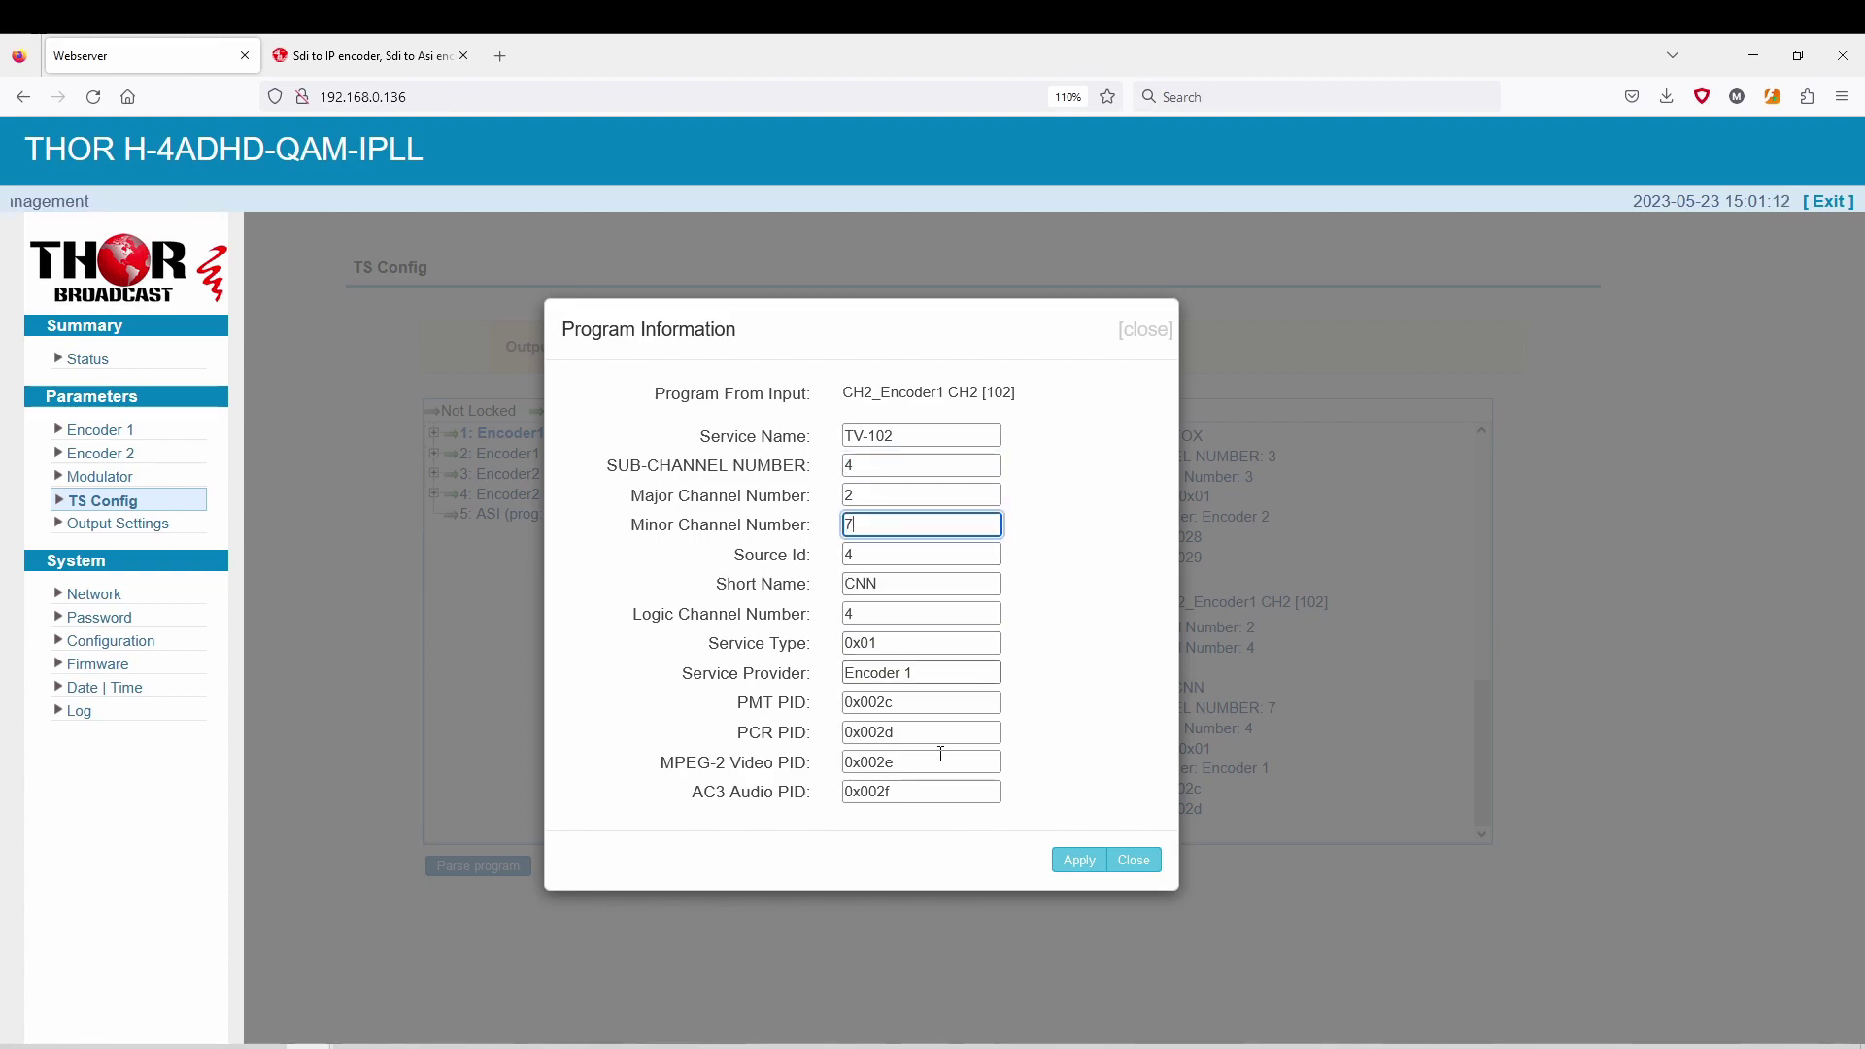
click(1092, 872)
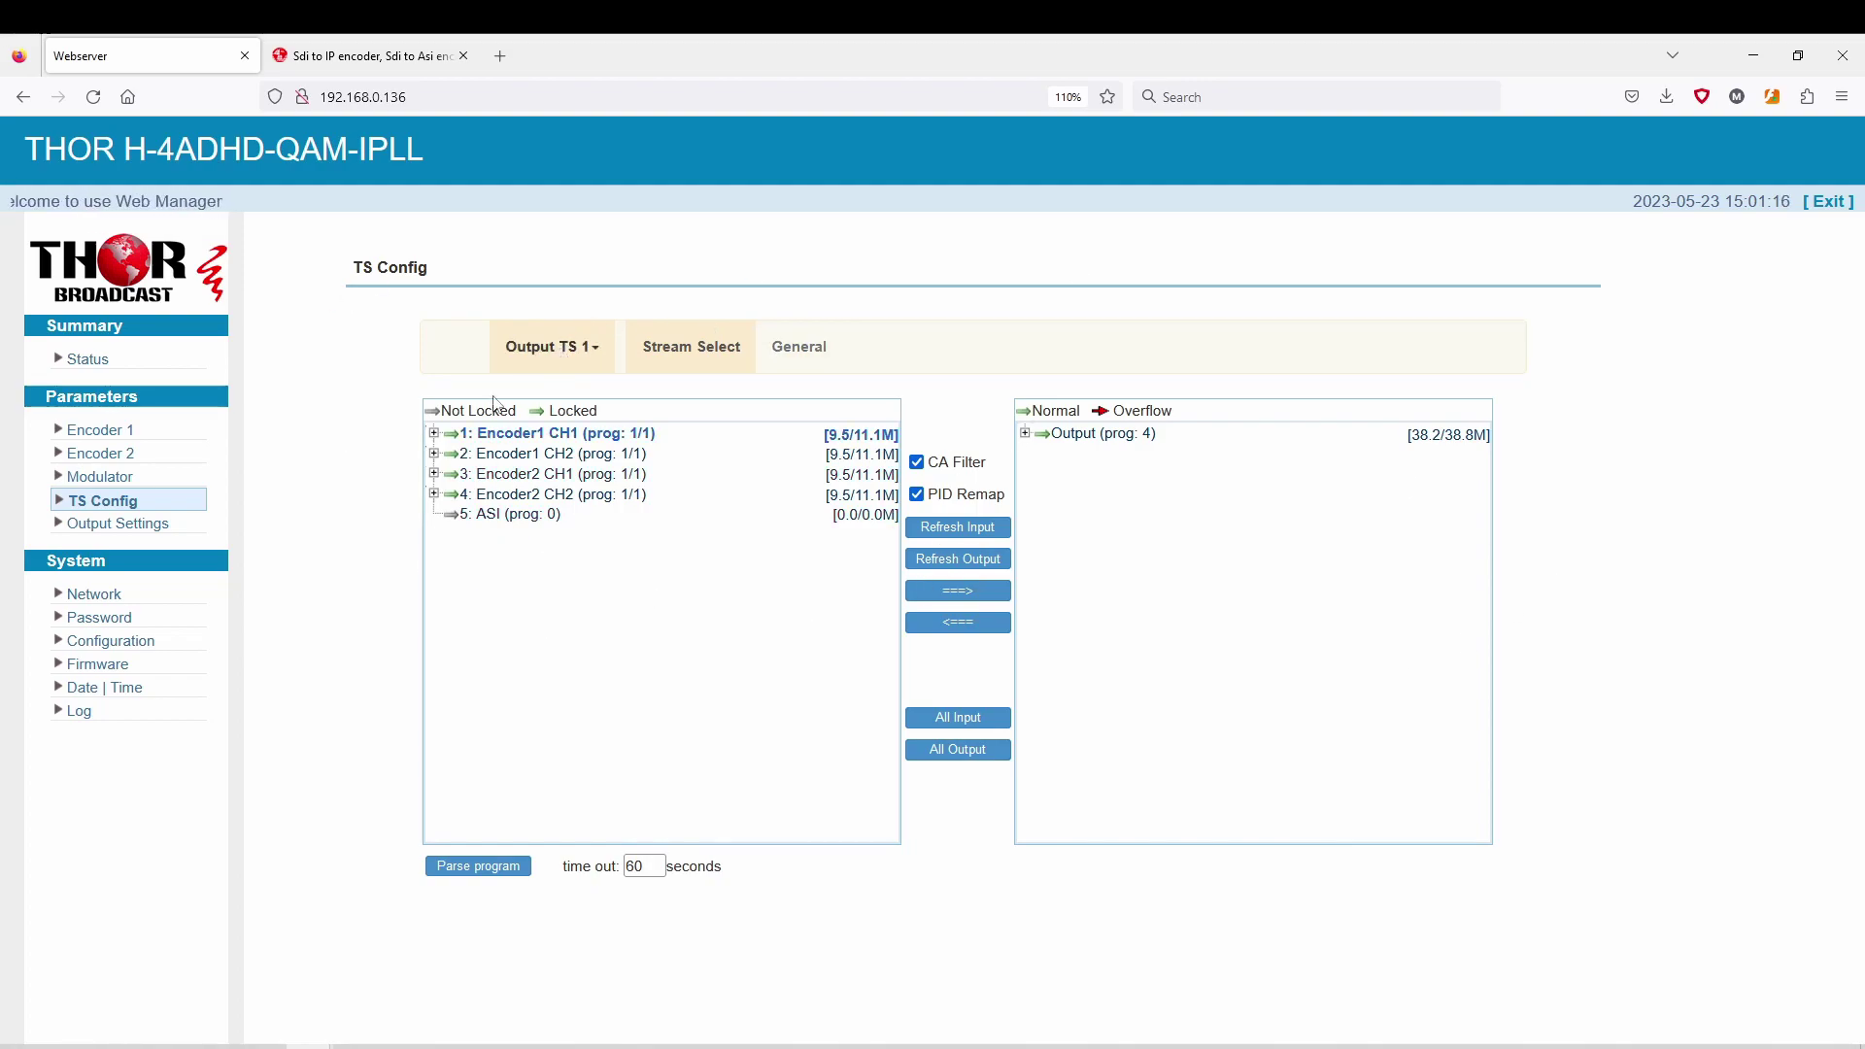
Save the device configuration on the Configuration page, then return to TS Config.
click(113, 640)
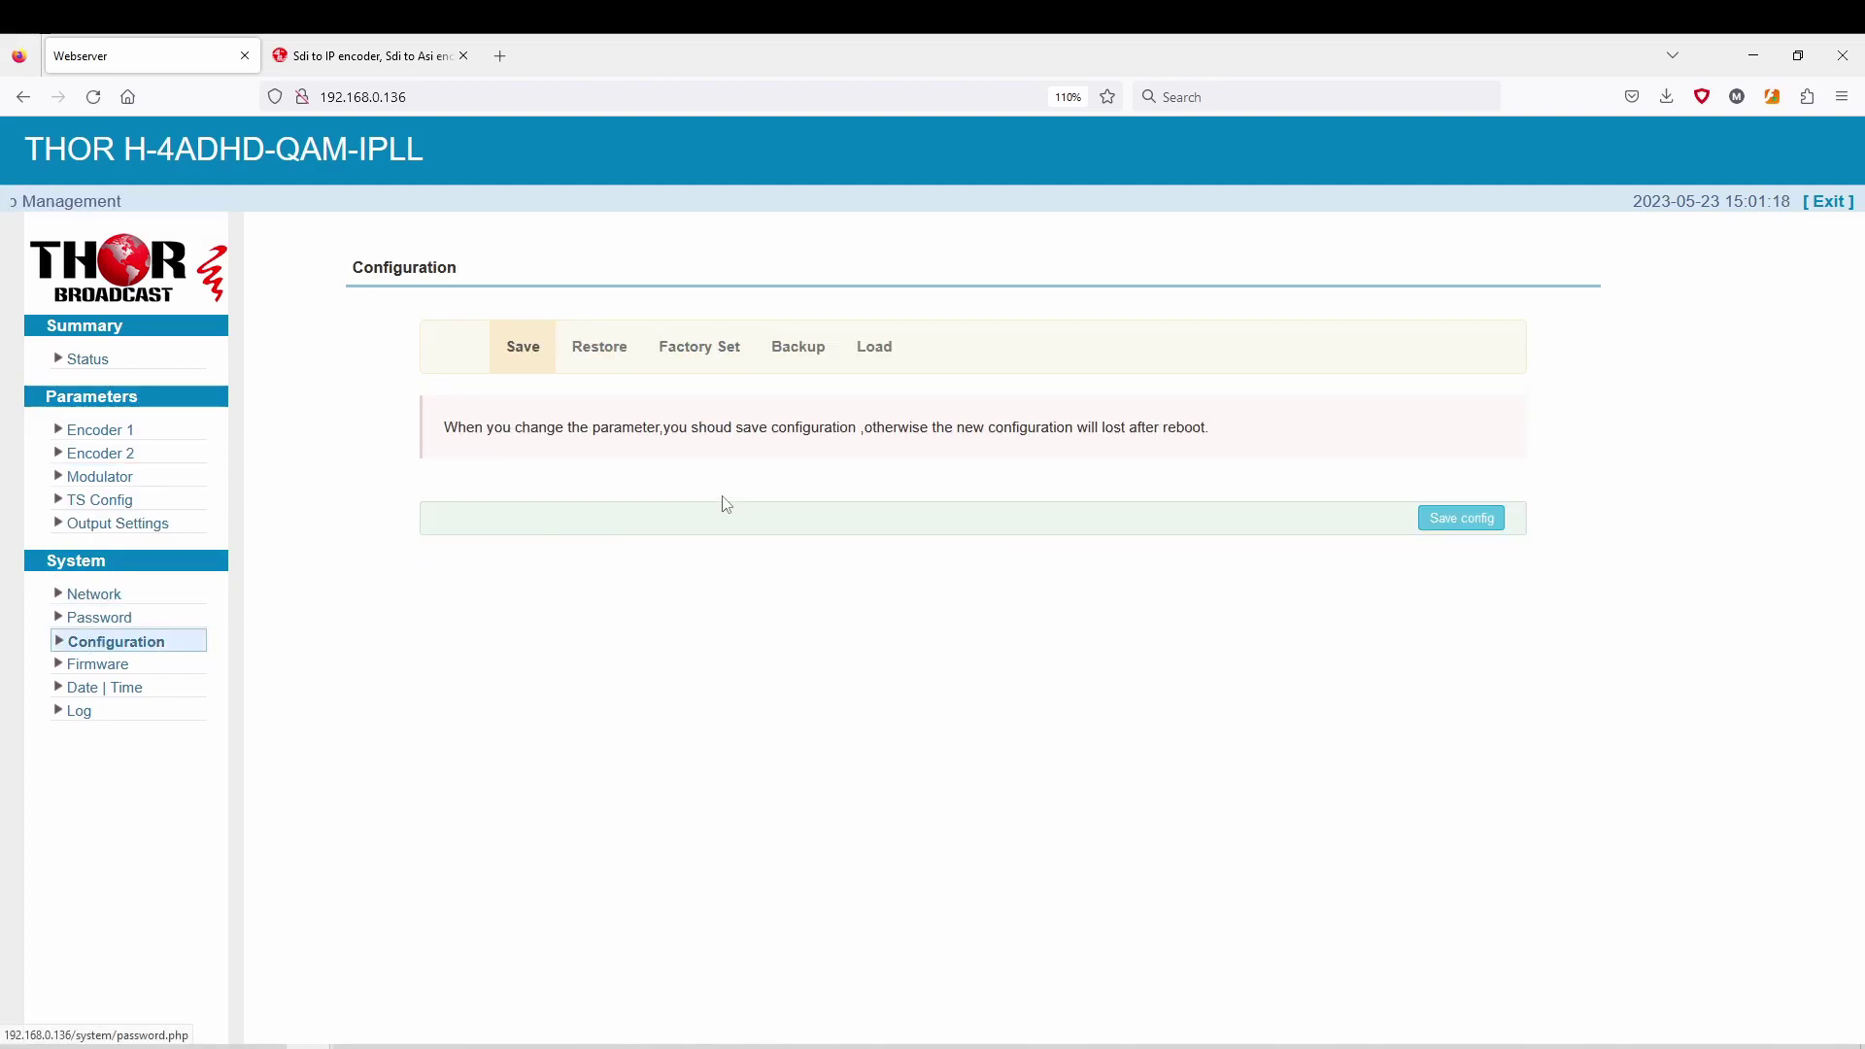
click(1462, 517)
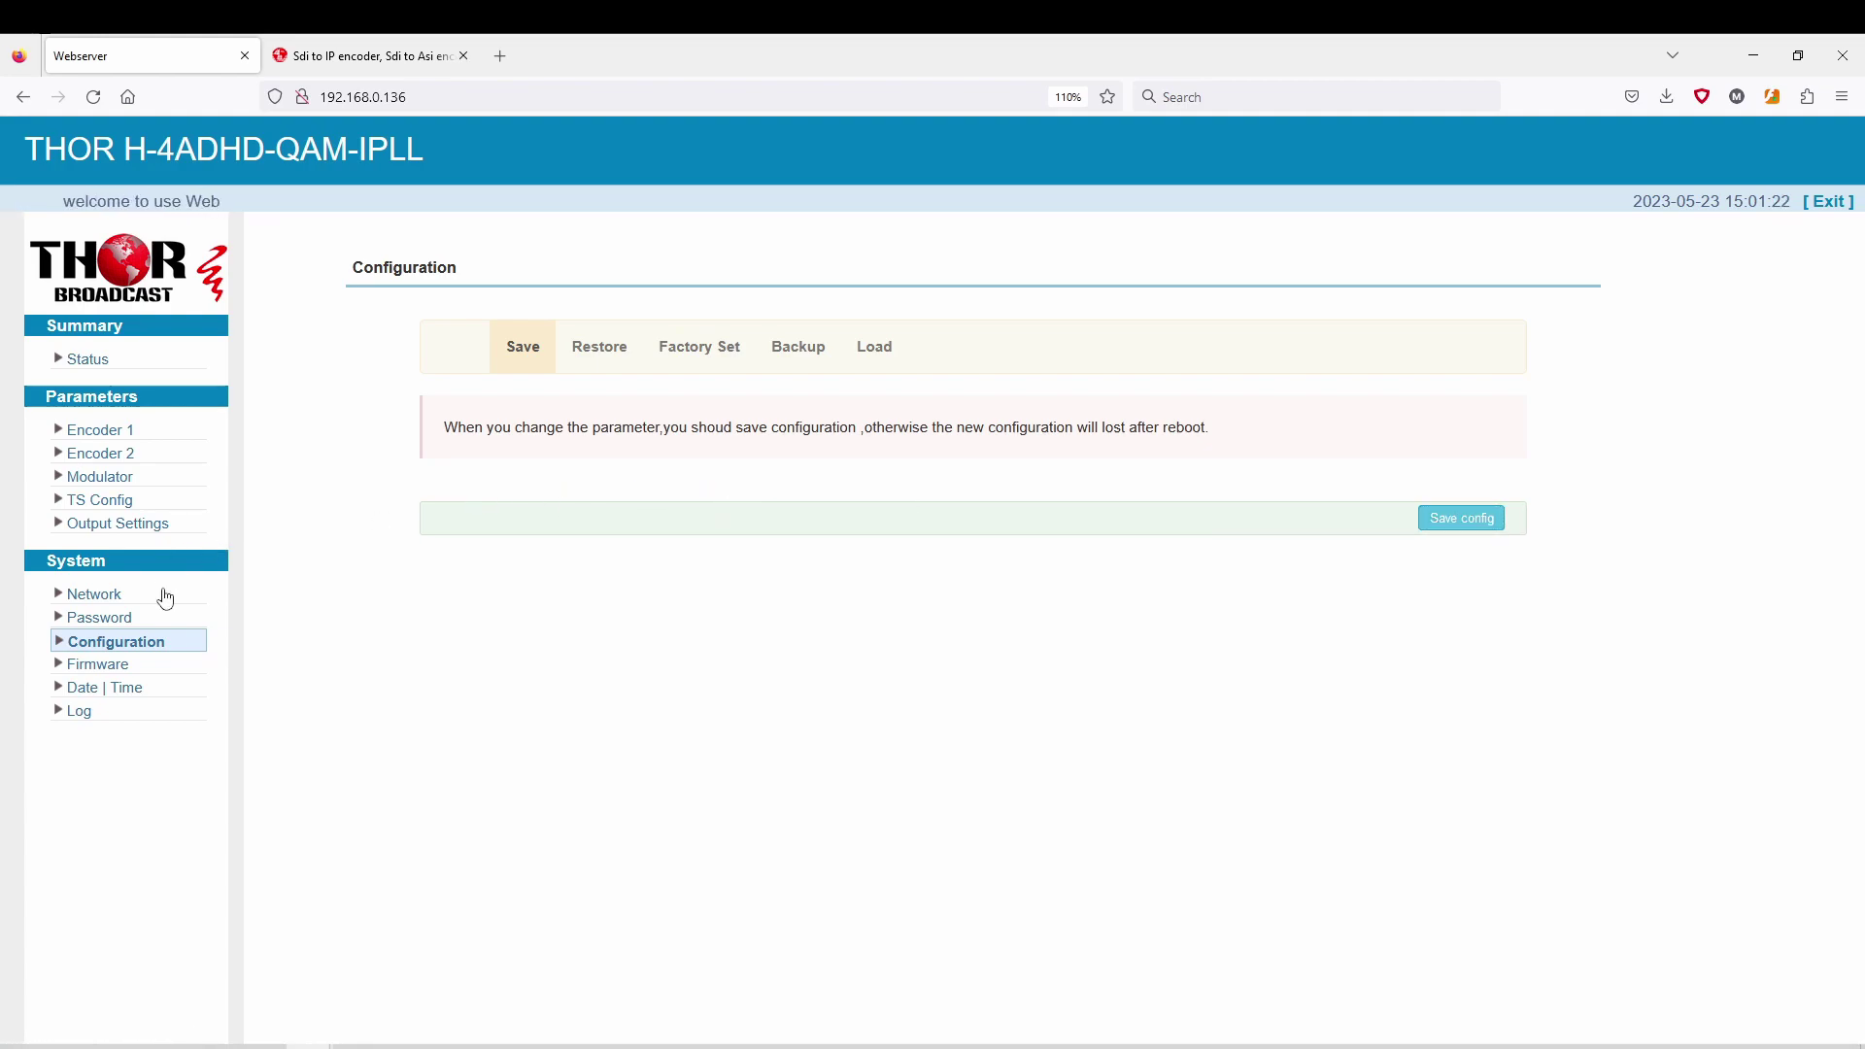
click(161, 500)
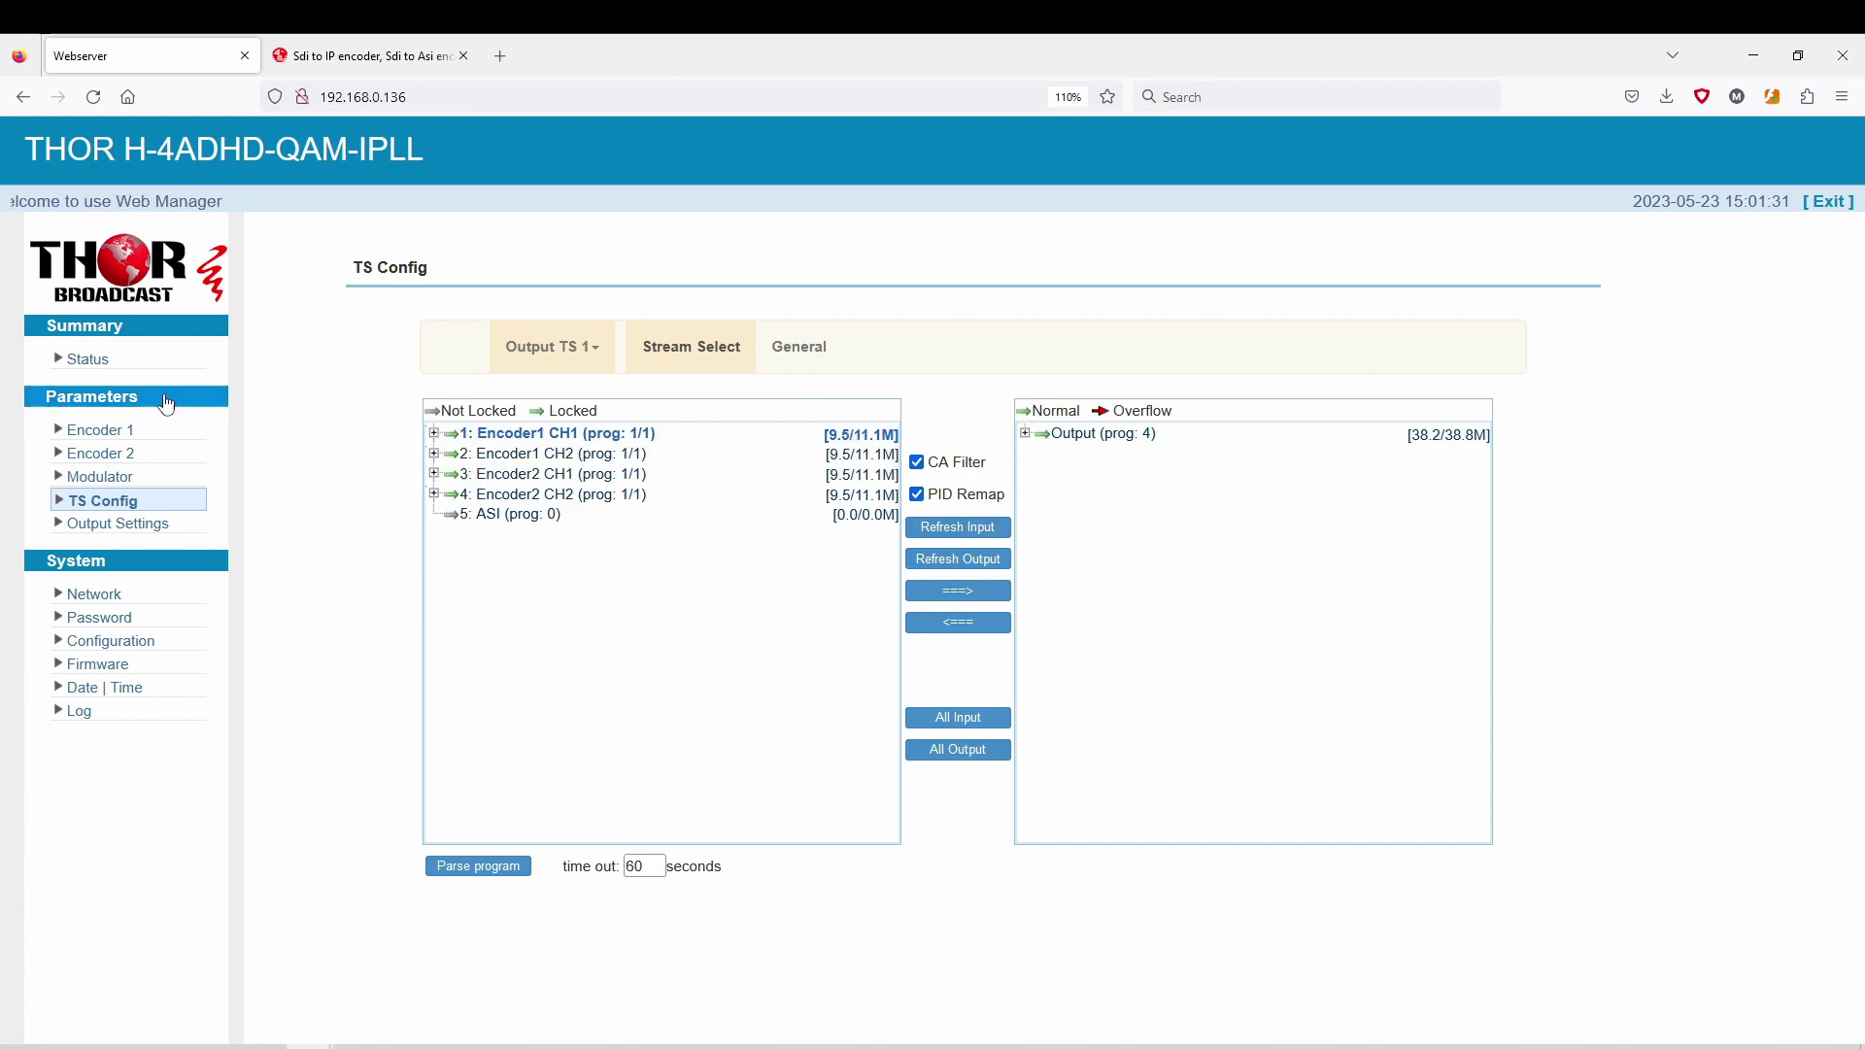
Set Encoder 1's CH 1 and CH 2 video bitrate from 9.0 to 18 Mbps and apply each.
click(101, 430)
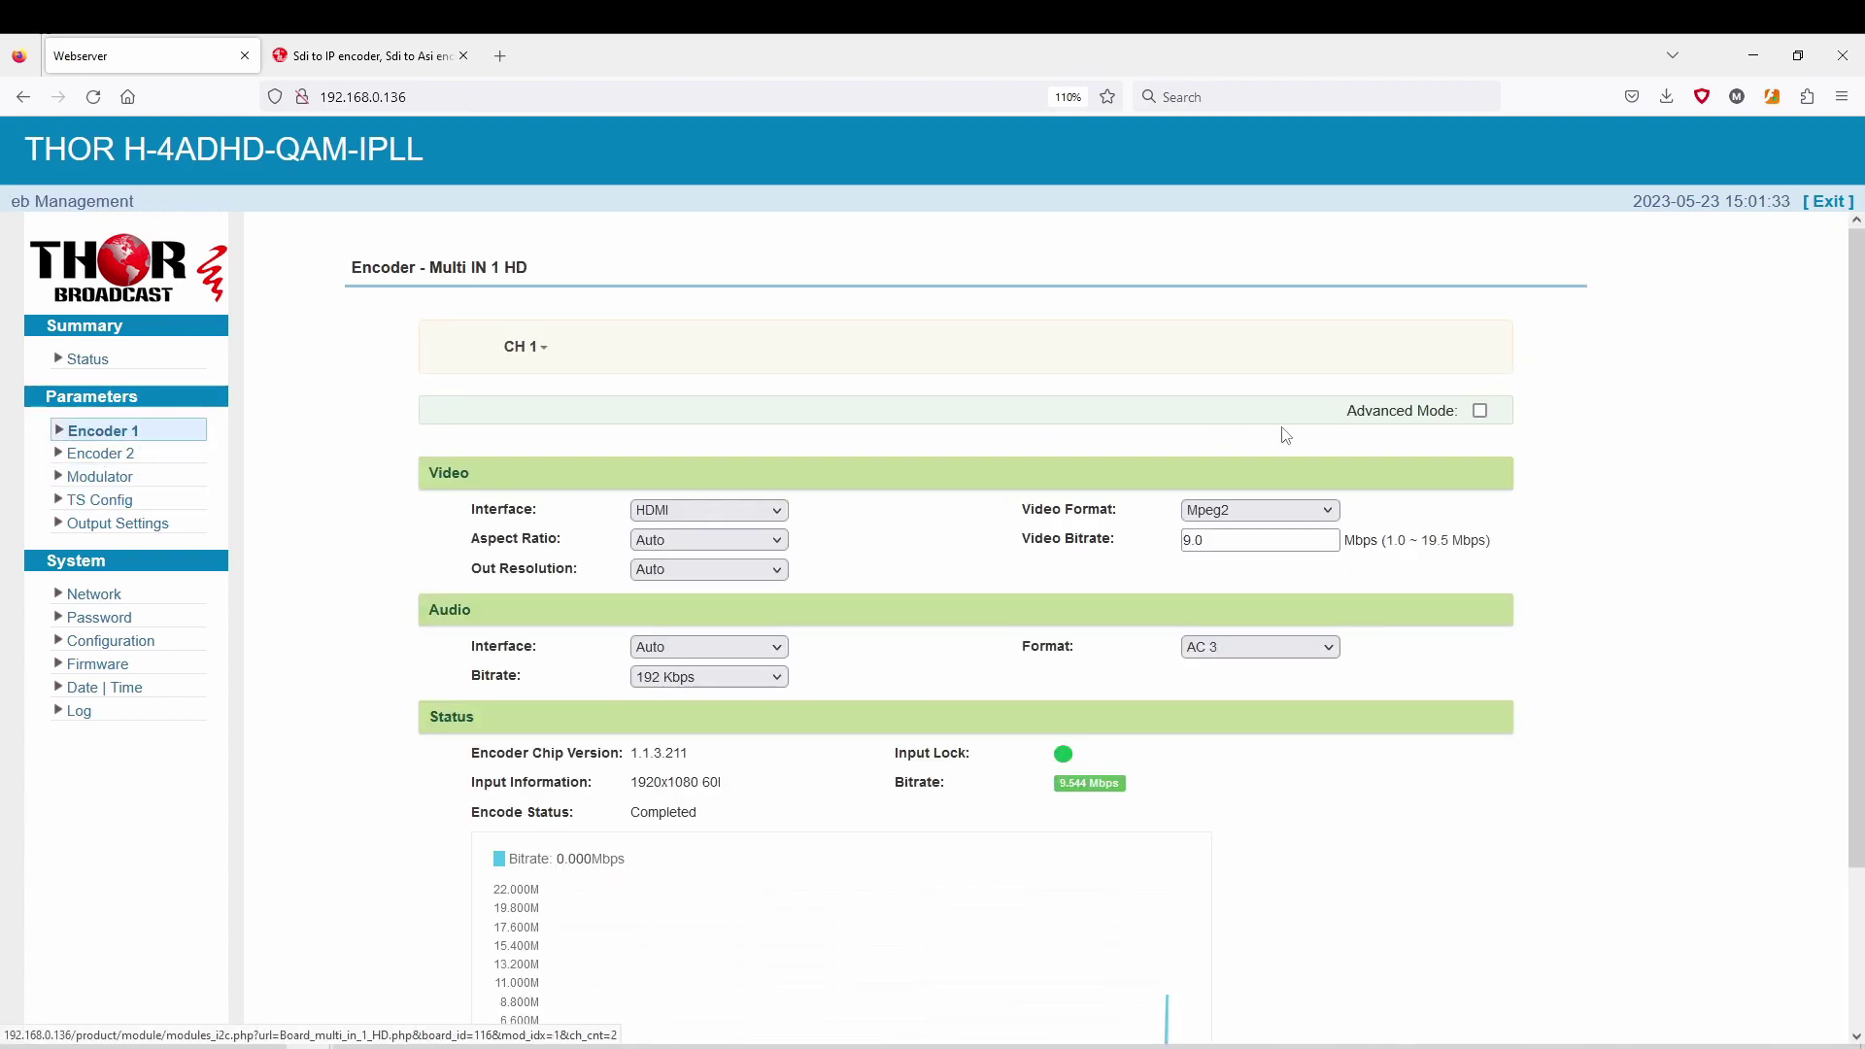
double_click(1235, 545)
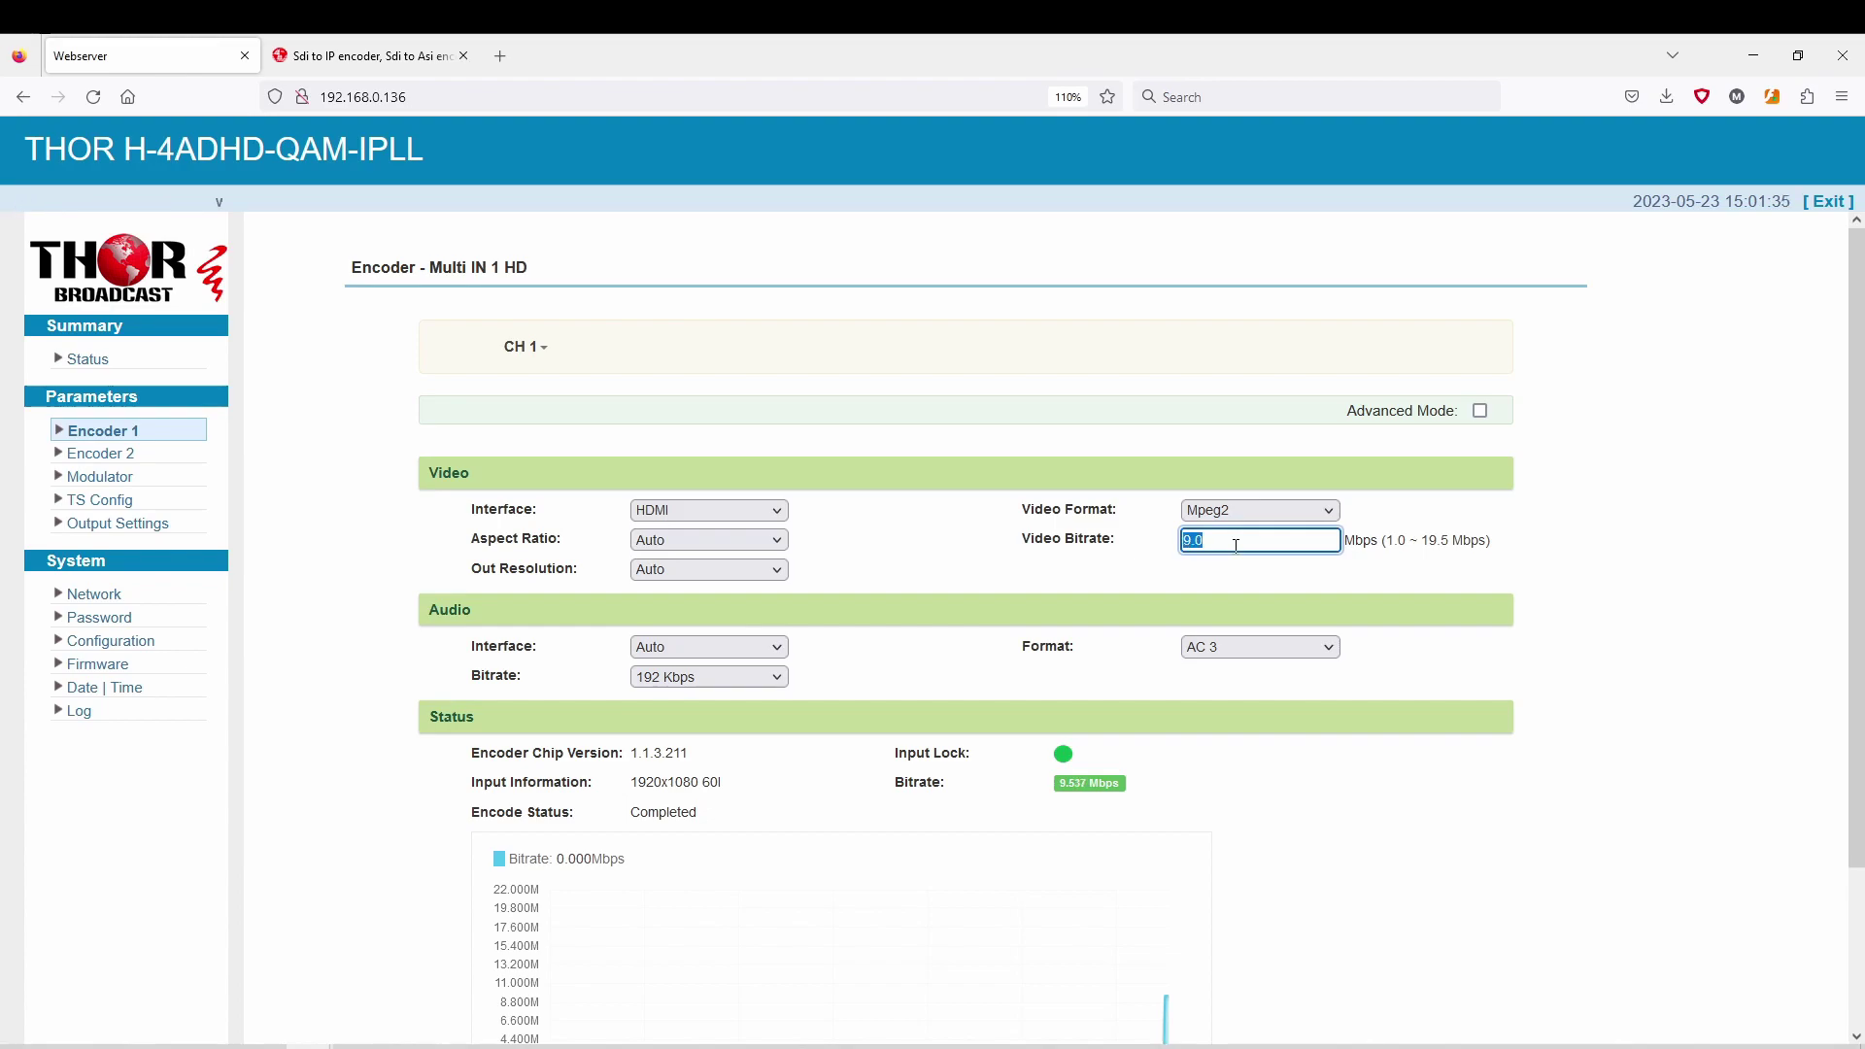
text(18/)
scroll(1256, 755, down, 2)
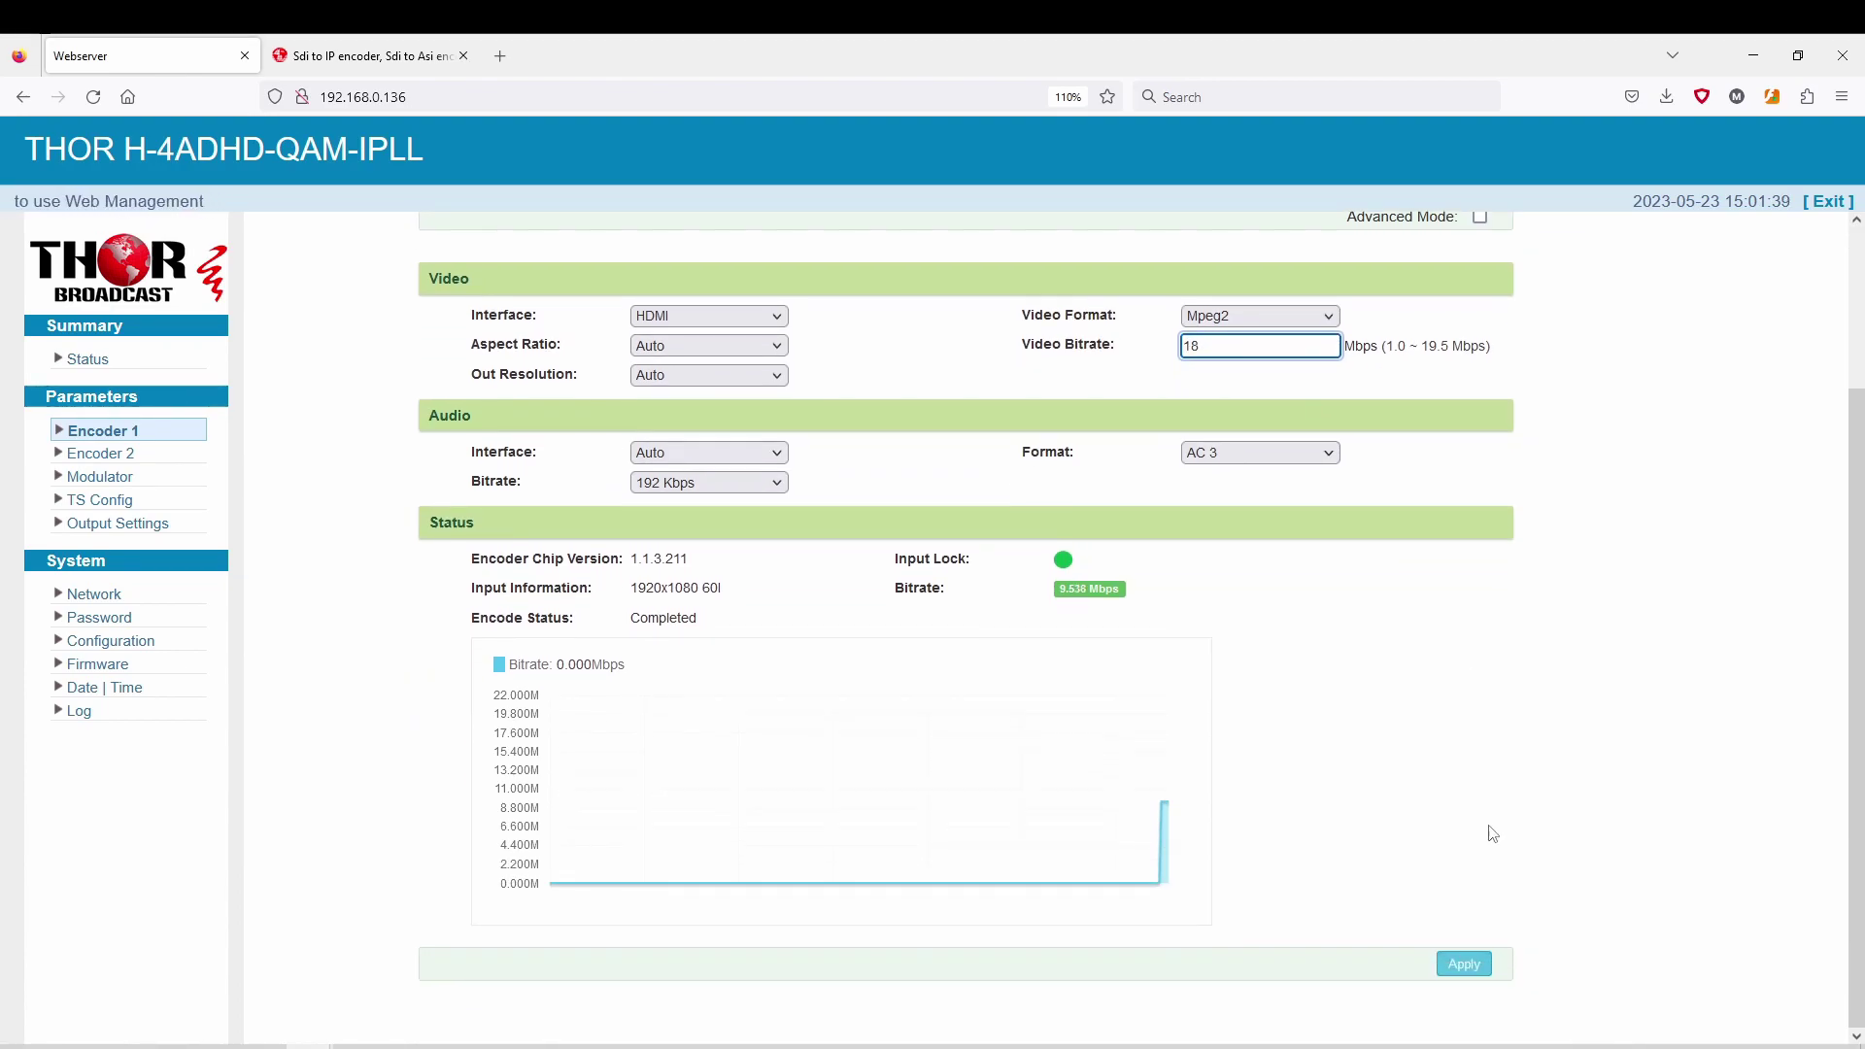
click(1464, 964)
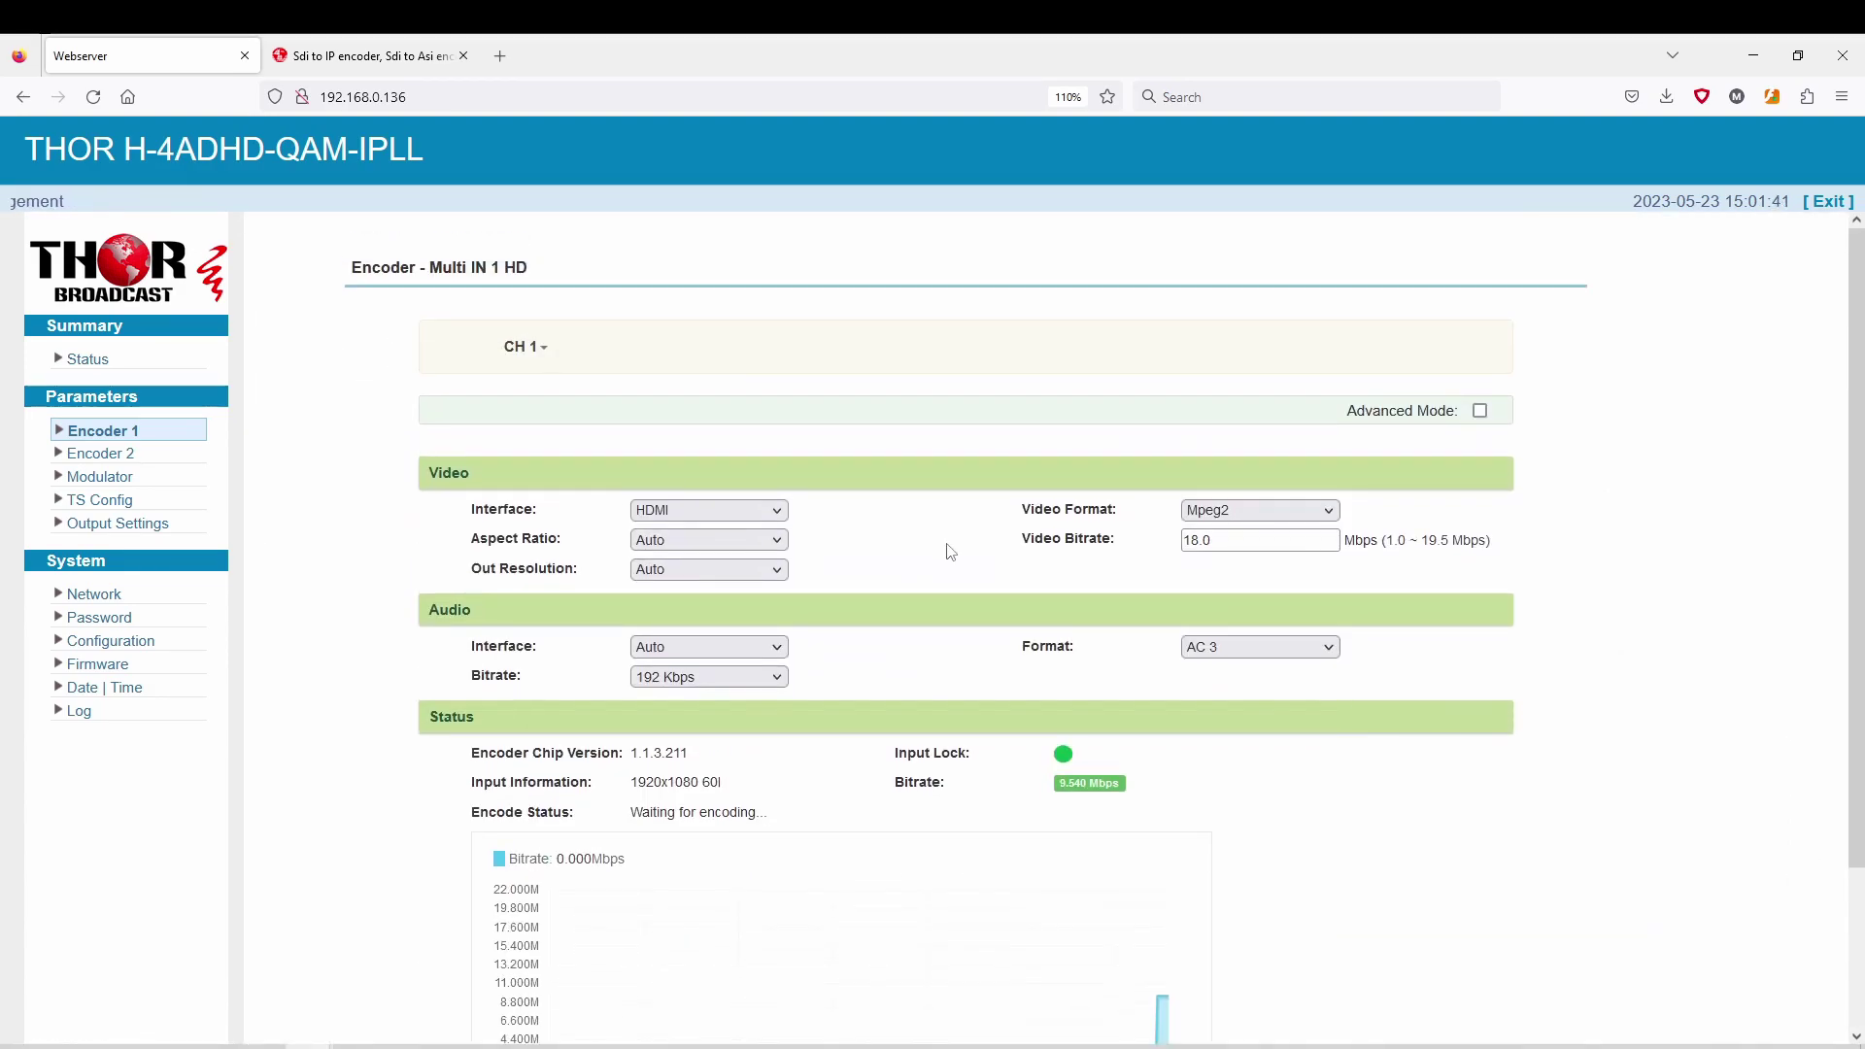
click(524, 351)
click(533, 424)
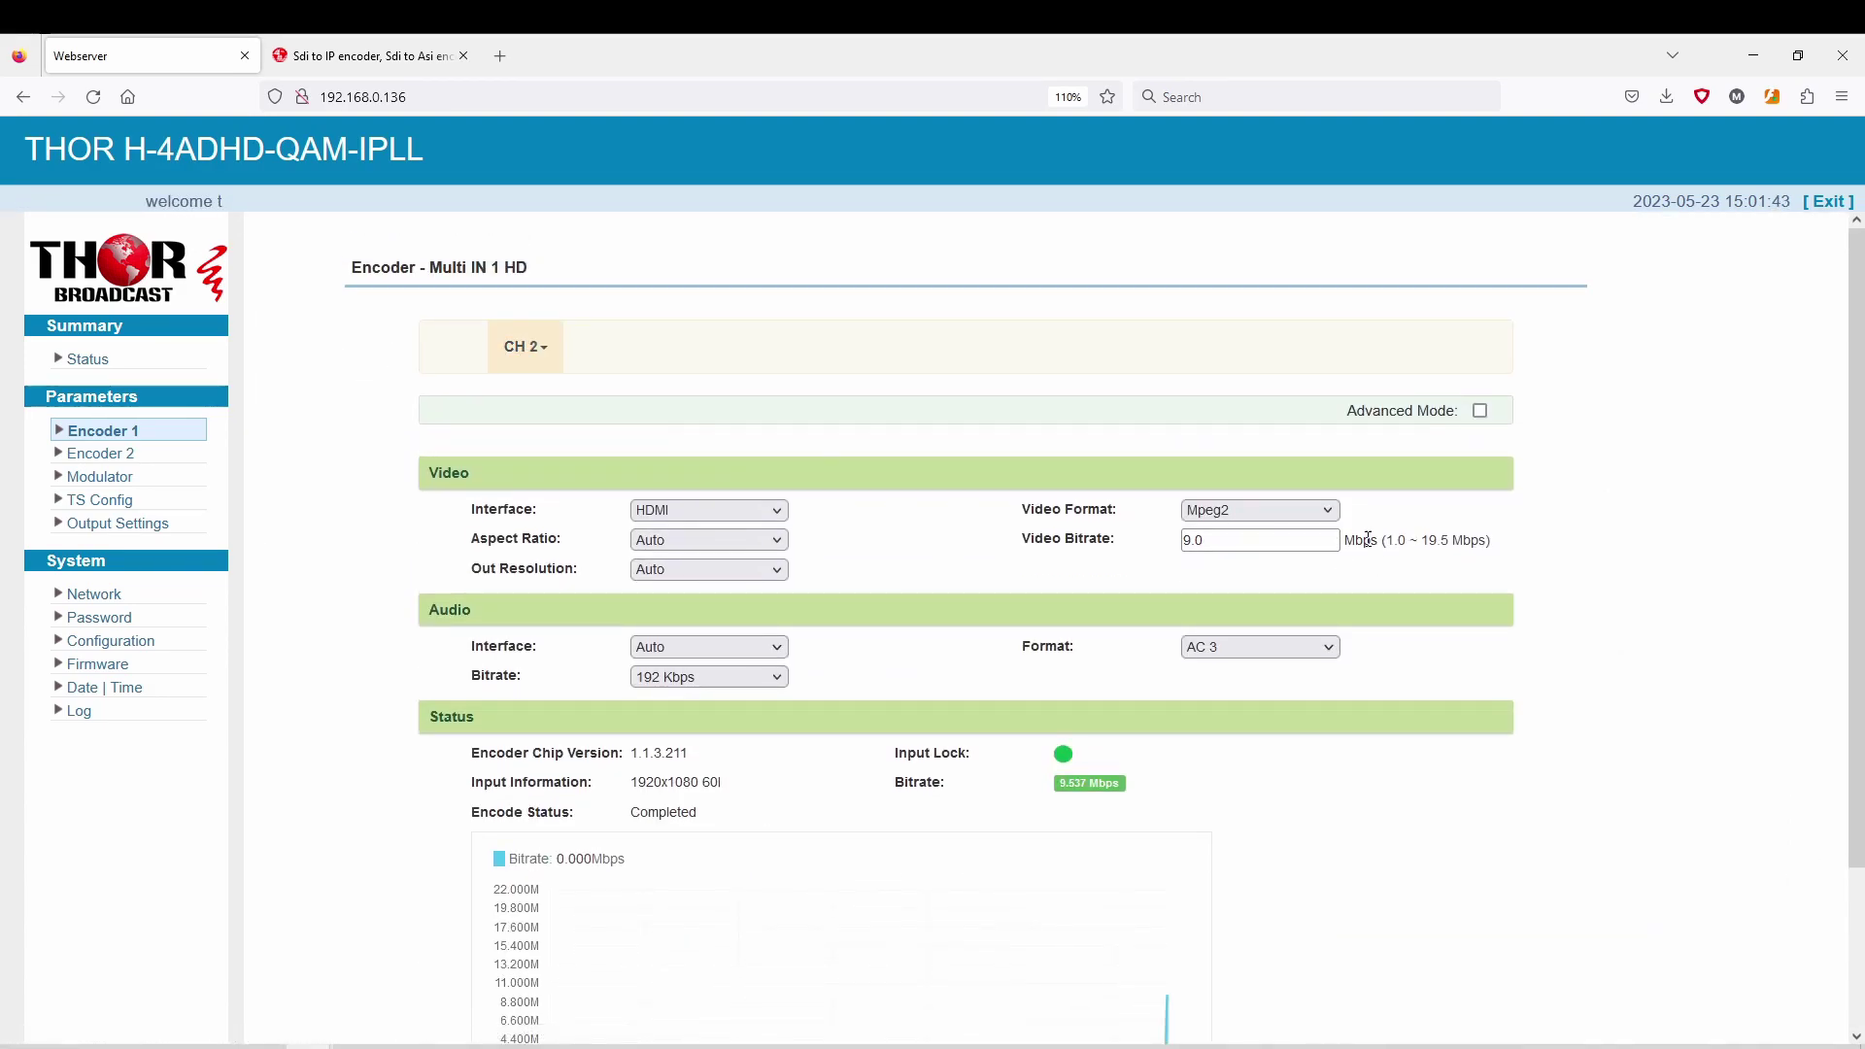
click(1213, 540)
text(18)
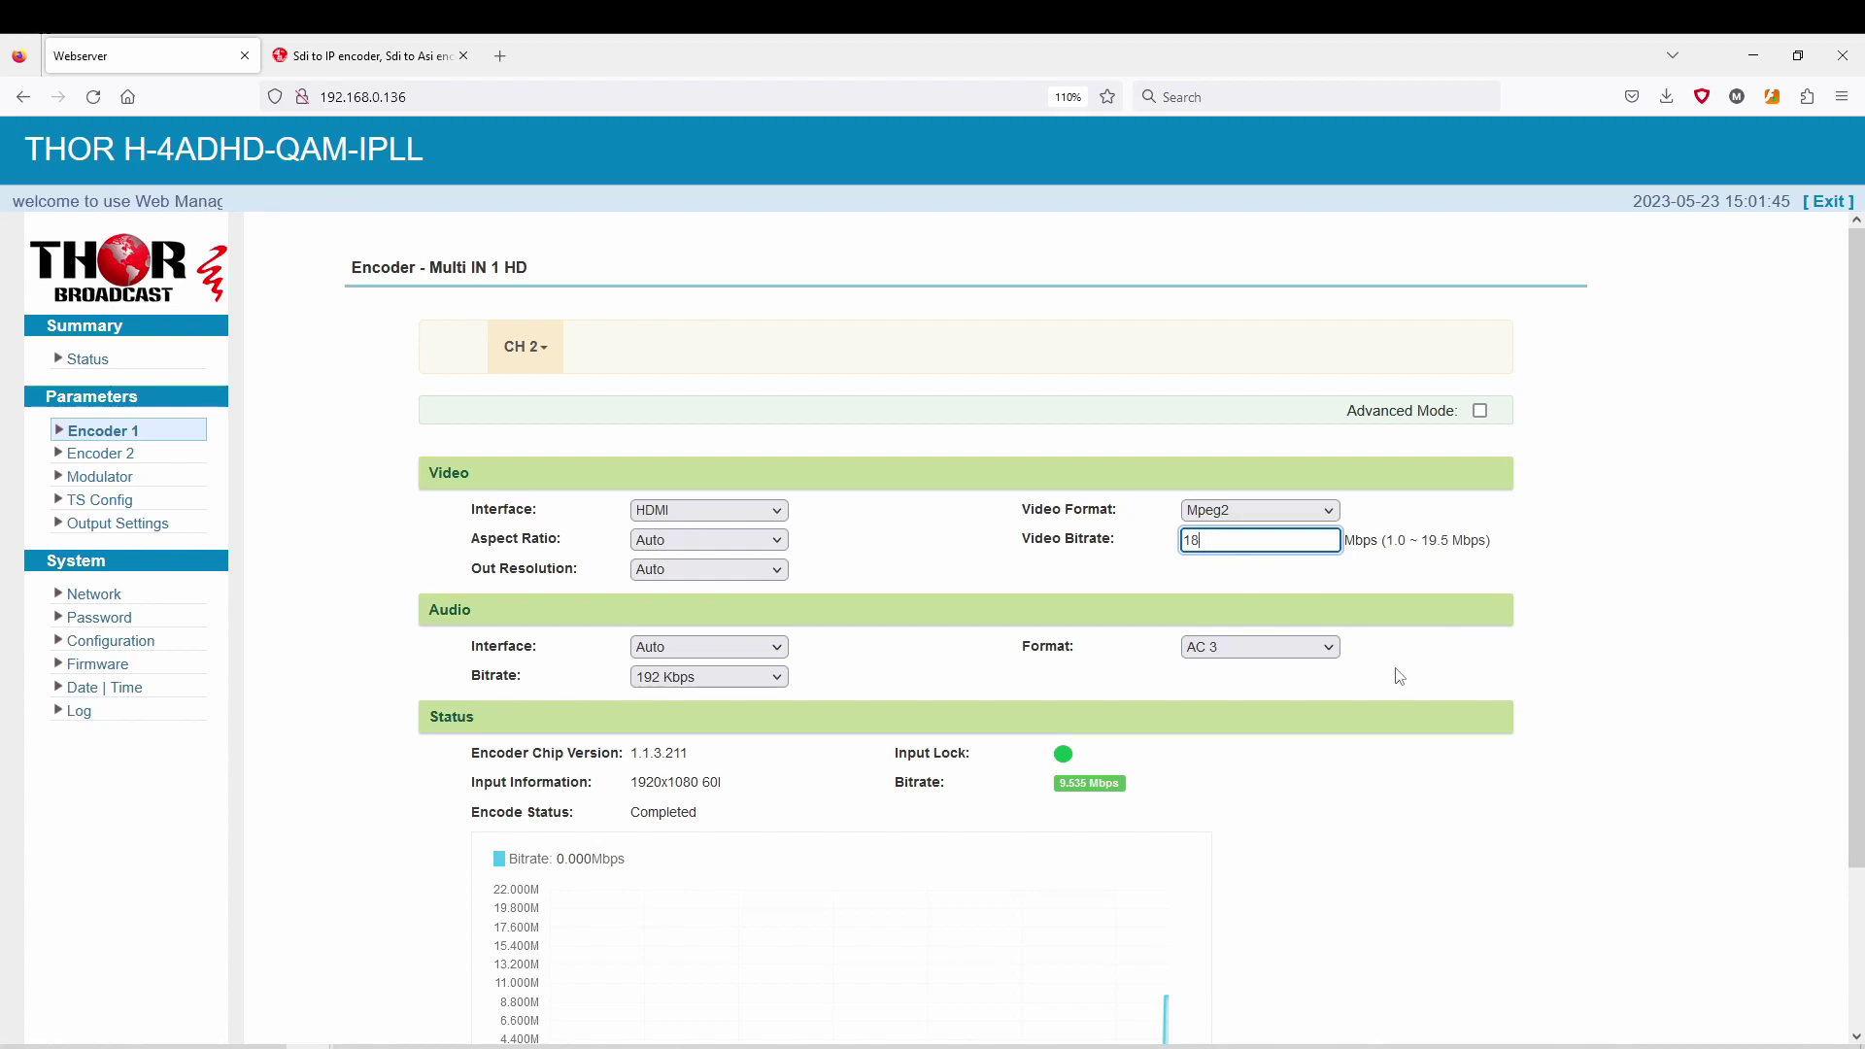
scroll(1214, 540, down, 2)
click(1461, 965)
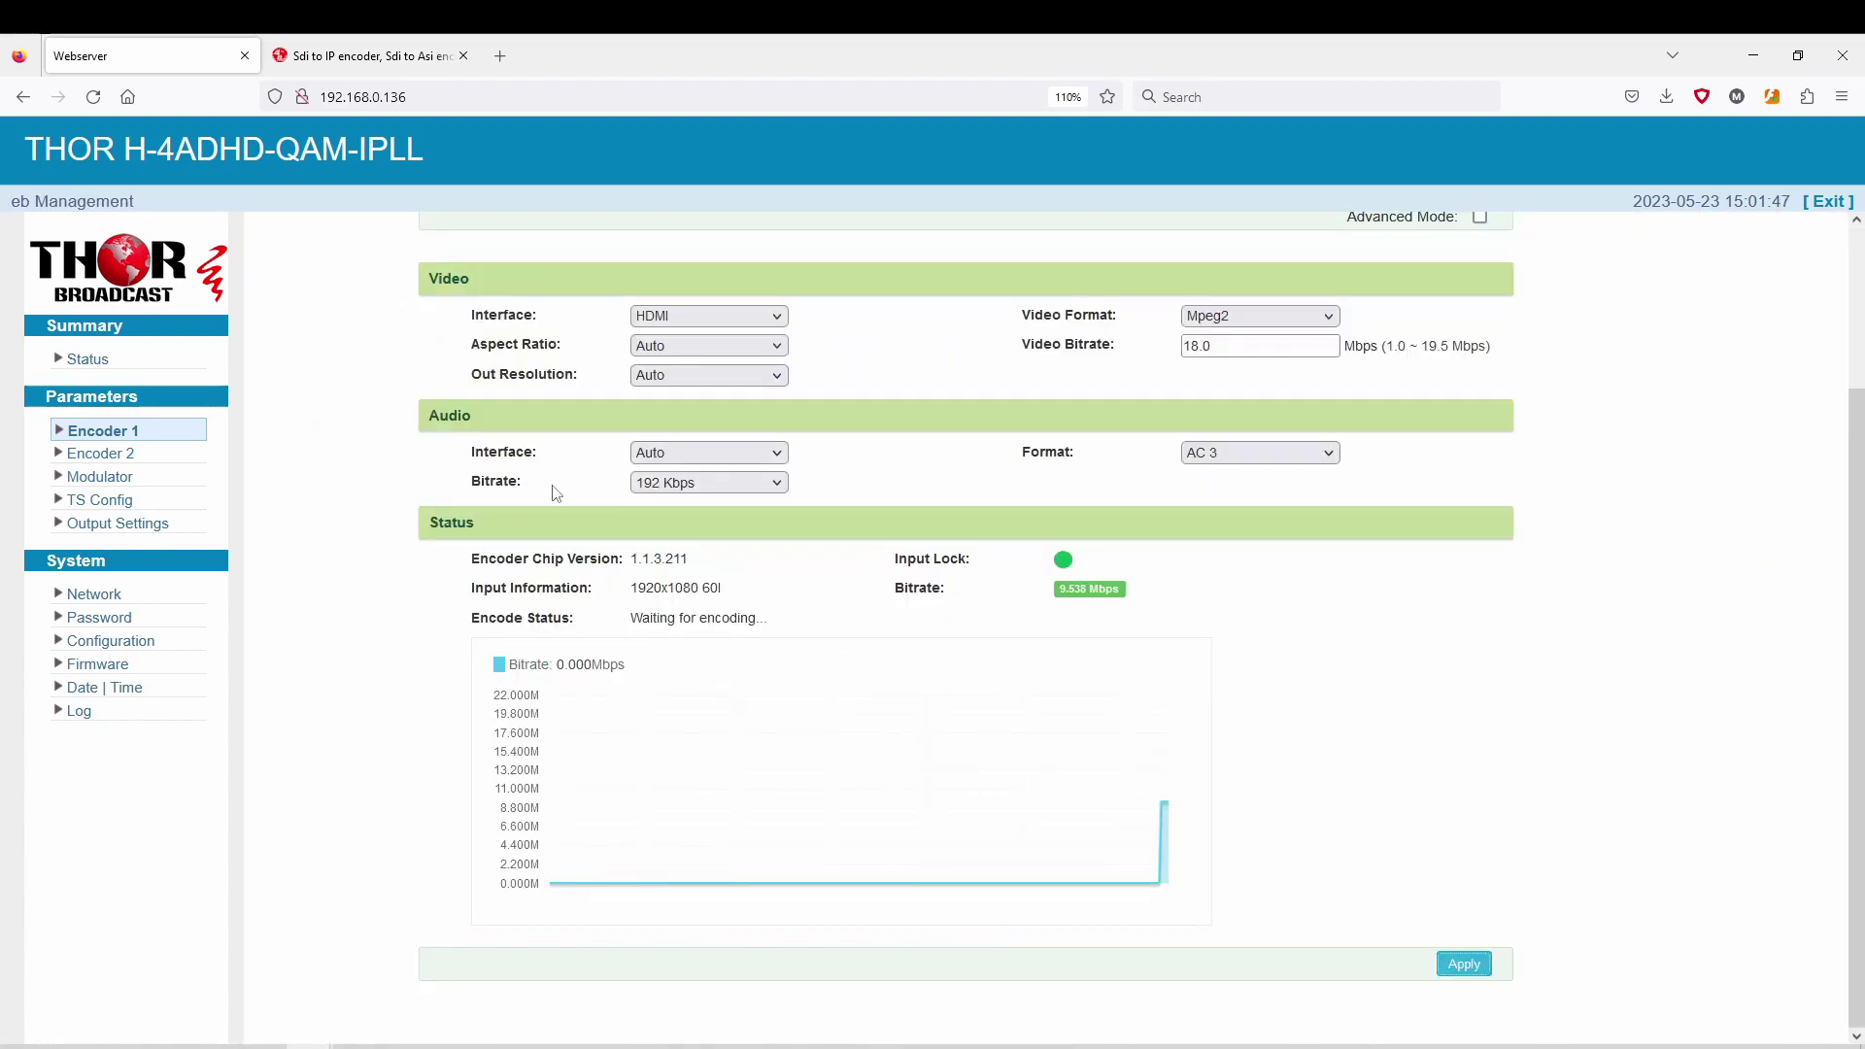
Set Encoder 2 CH 1's video bitrate from 9.0 to 18 Mbps and apply.
click(115, 456)
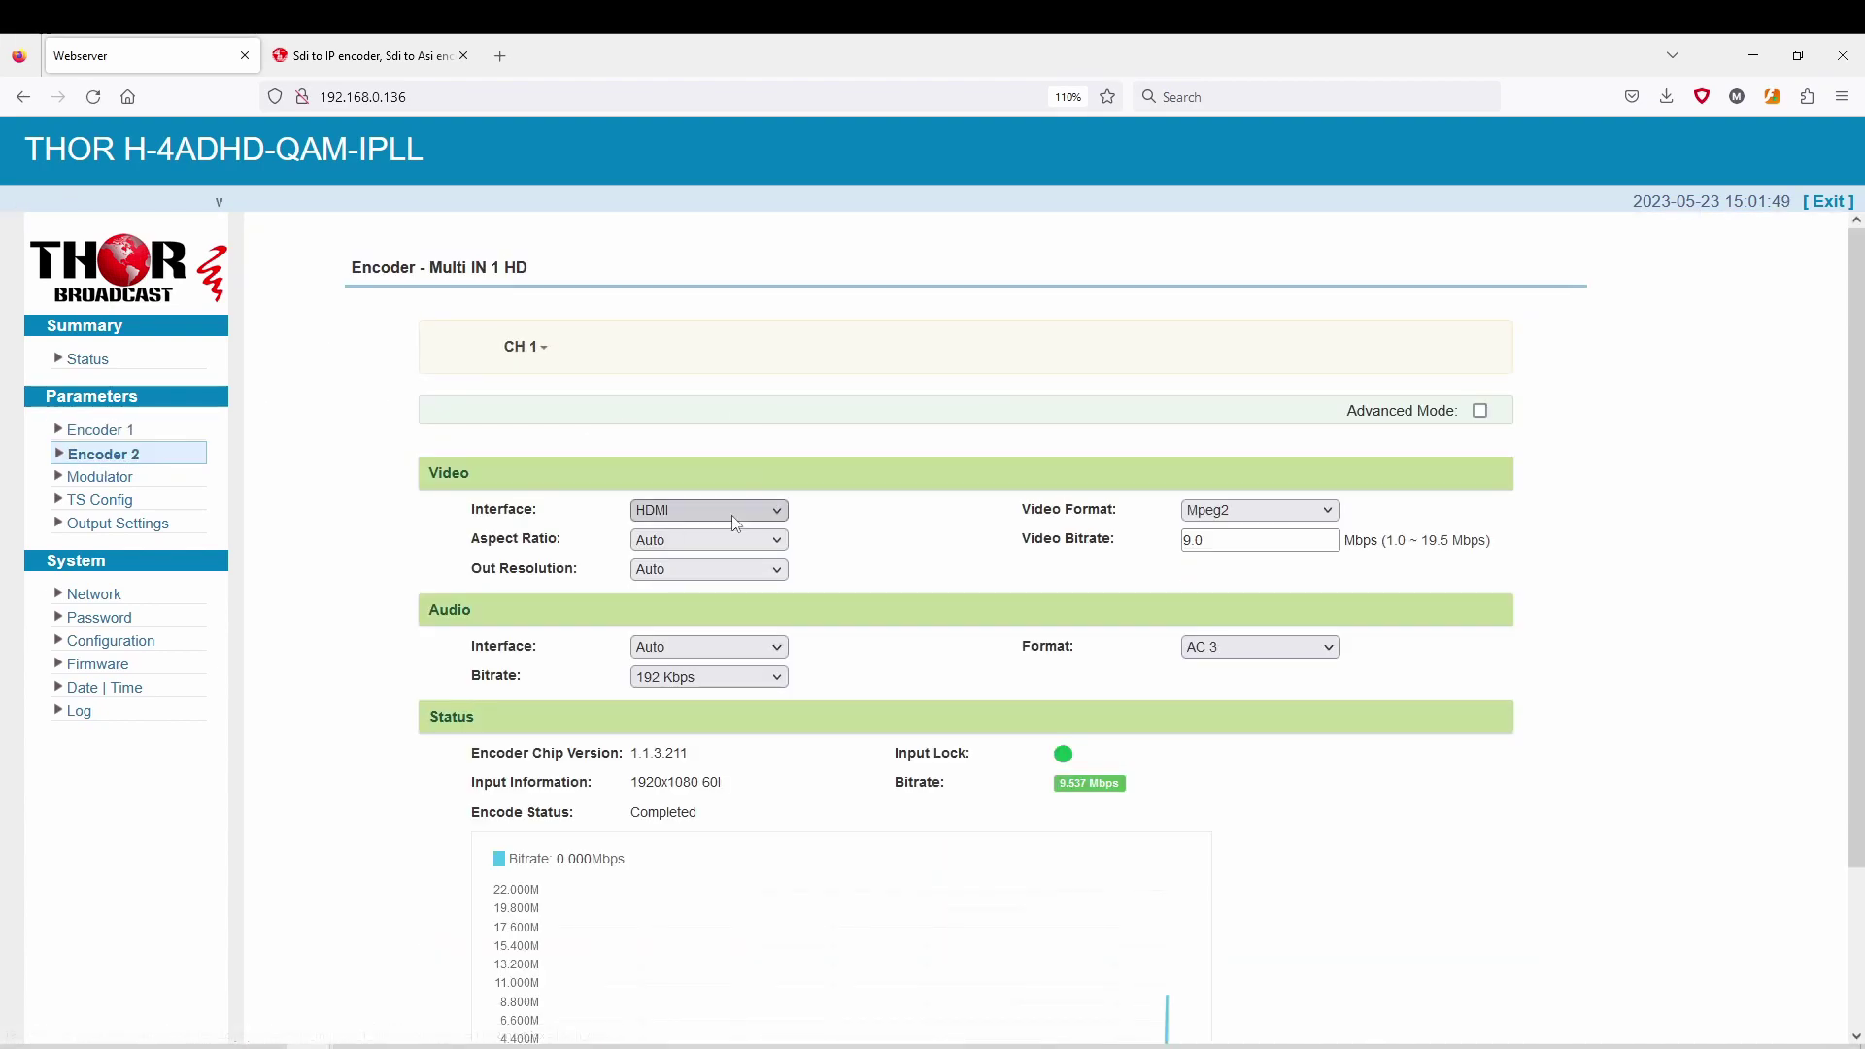
click(1230, 539)
key(ctrl+a)
text(18)
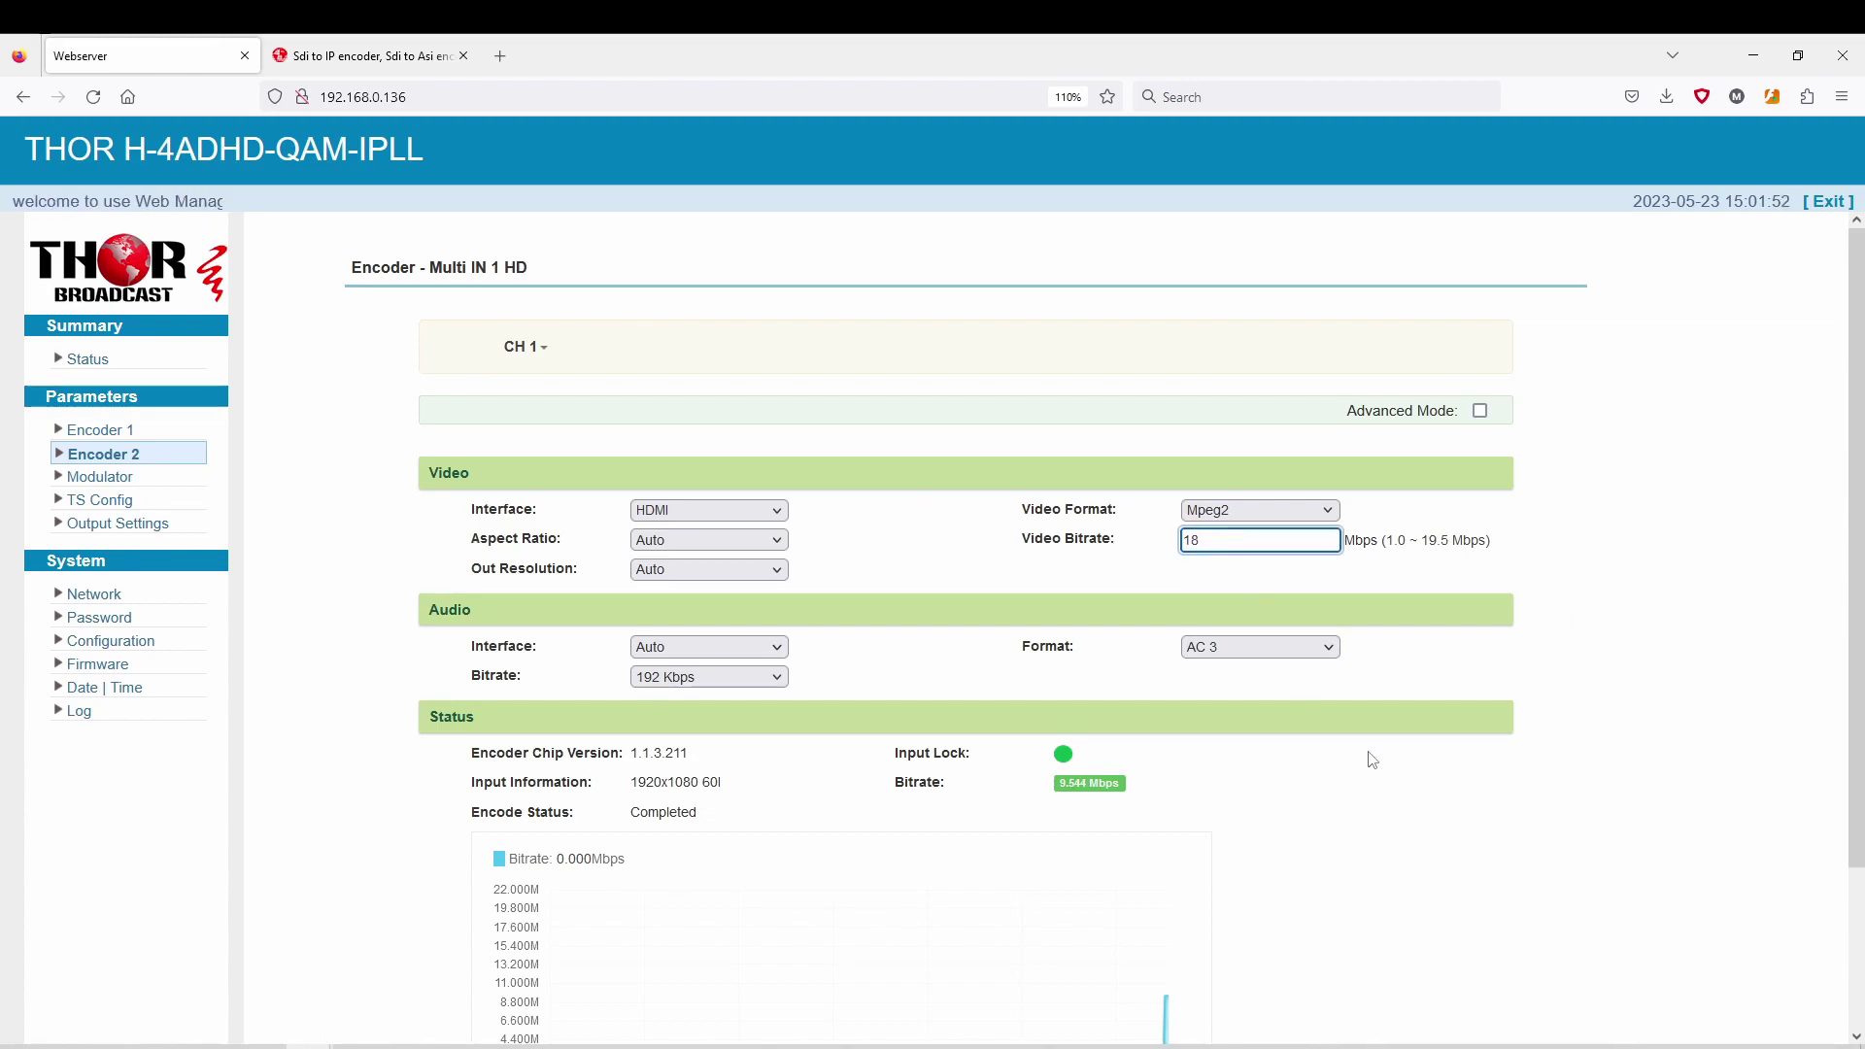
scroll(1451, 925, down, 2)
click(1464, 963)
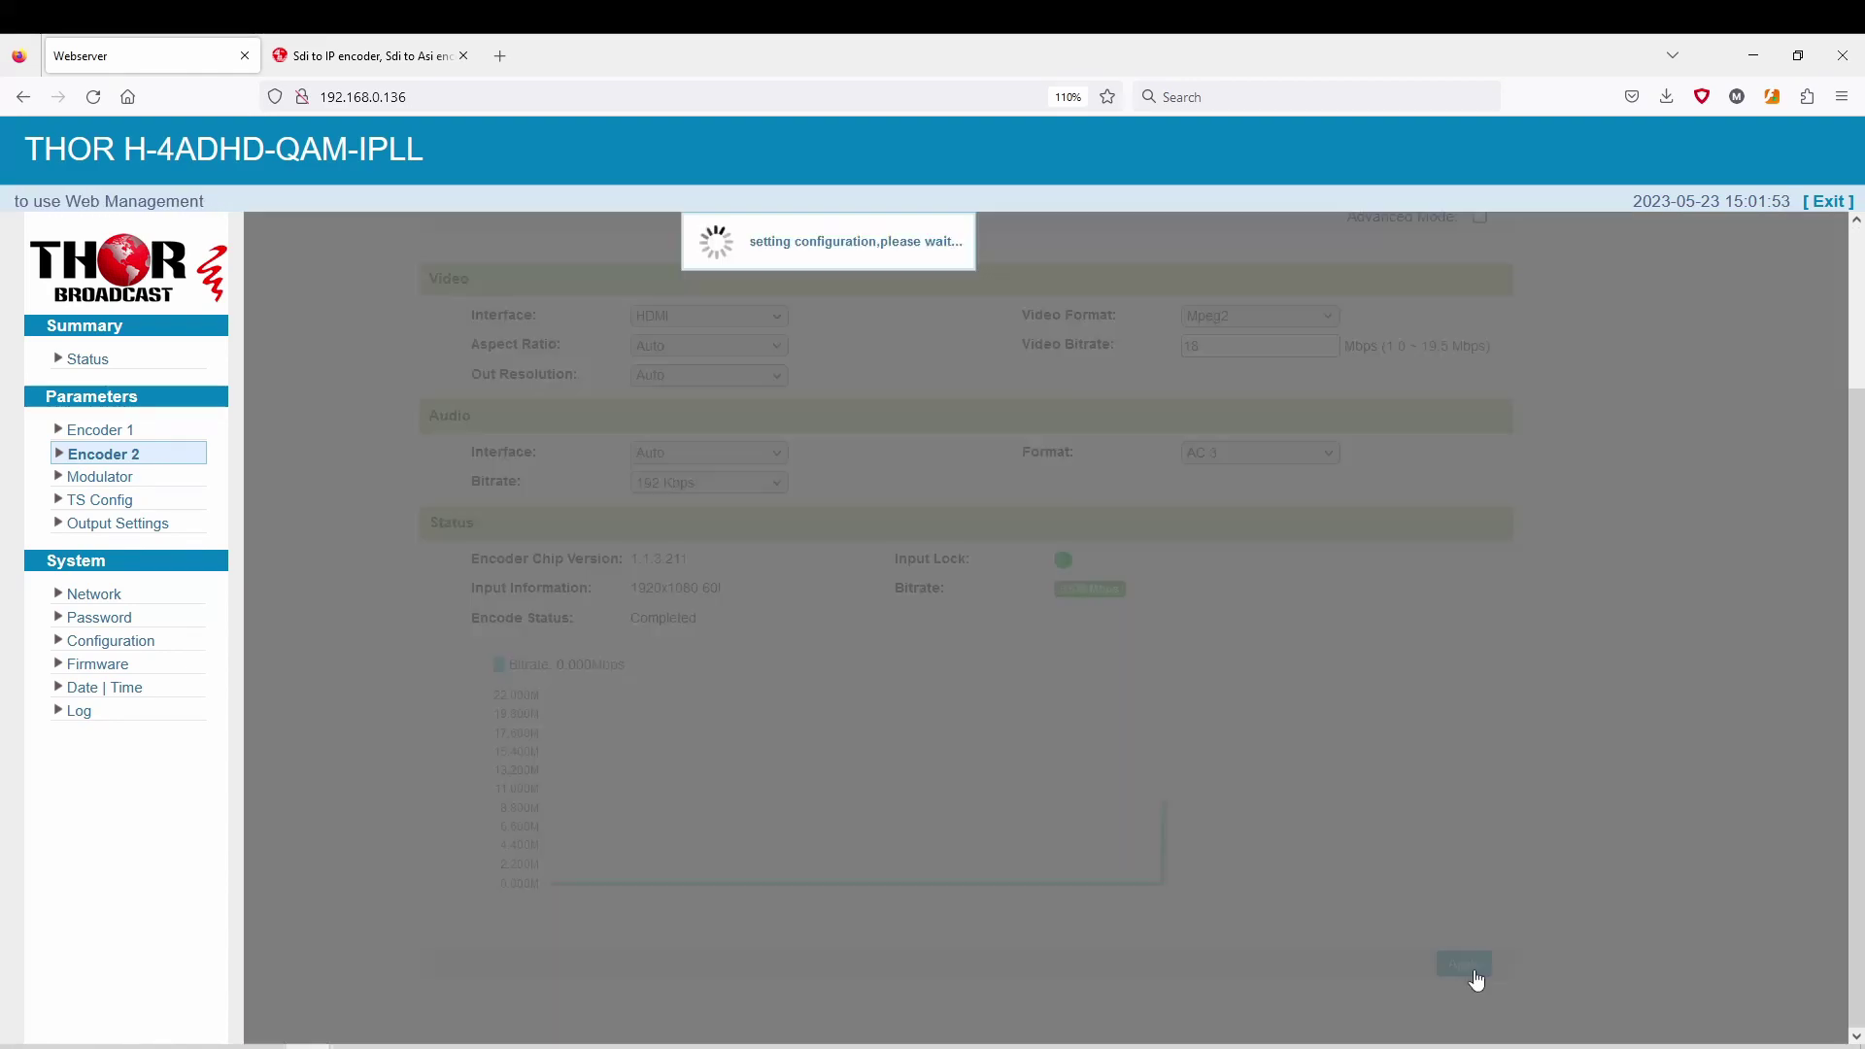